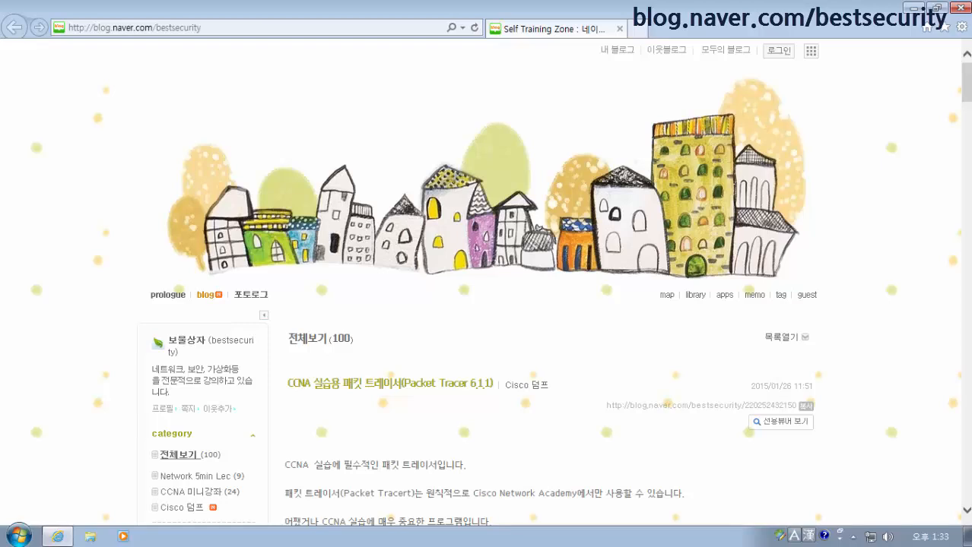
{"action": "left_click", "coordinate": [254, 36]}
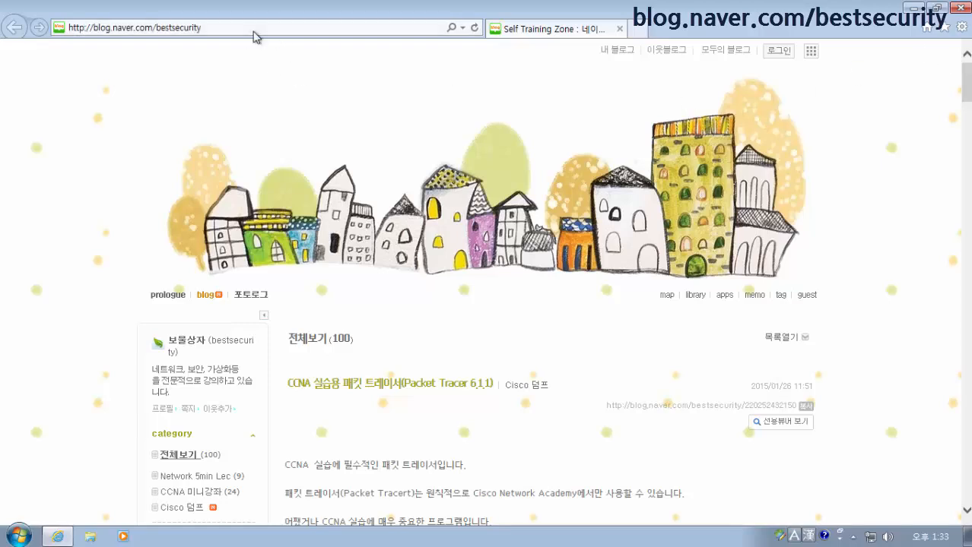
{"action": "type", "text": "www.gns3."}
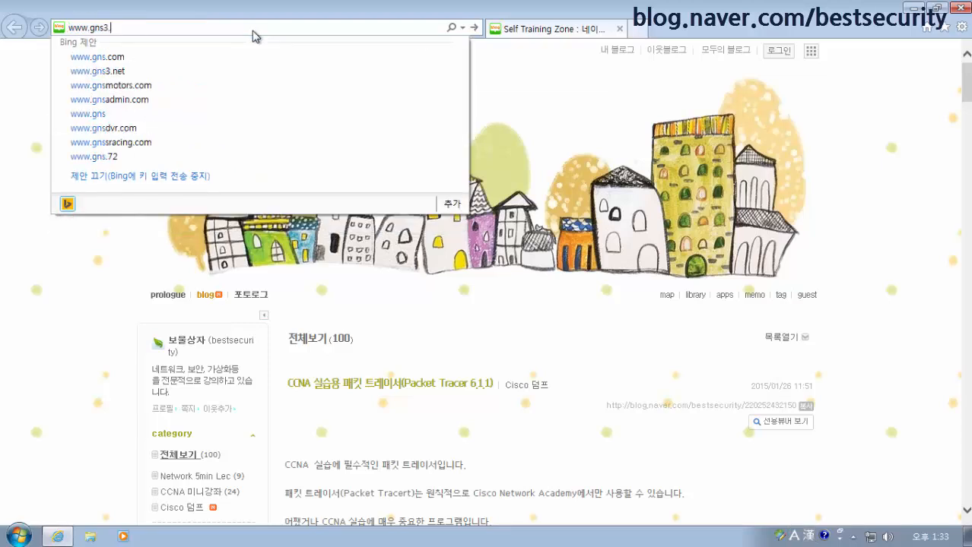
{"action": "type", "text": "net"}
{"action": "key", "text": "Return"}
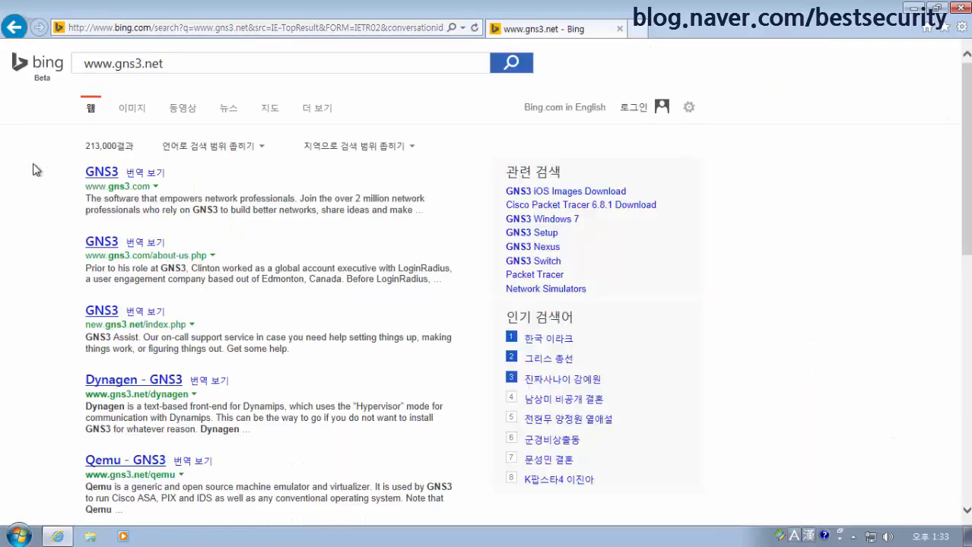
Open the official GNS3 site from the results and read its Our Story about page
{"action": "left_click", "coordinate": [116, 175]}
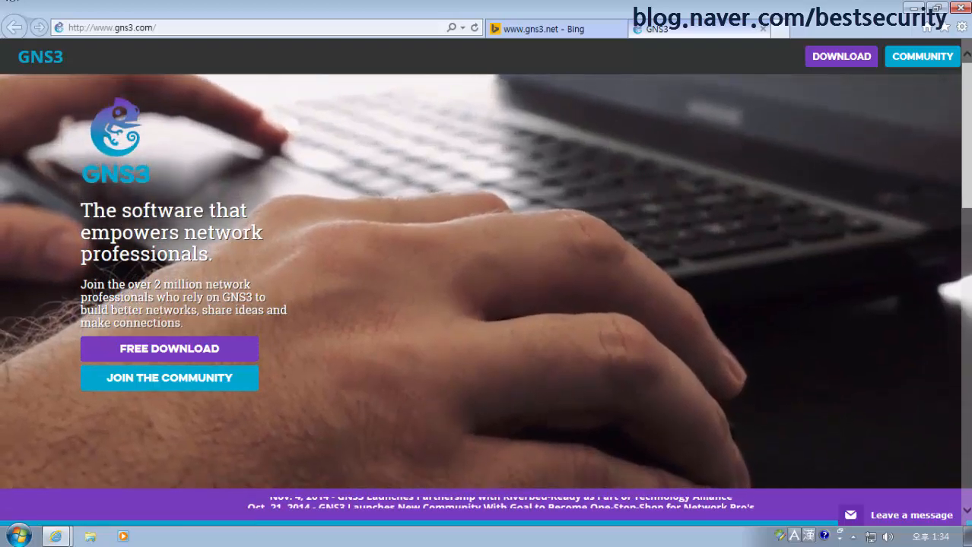
{"action": "scroll", "coordinate": [358, 365], "scroll_direction": "down", "scroll_amount": 5}
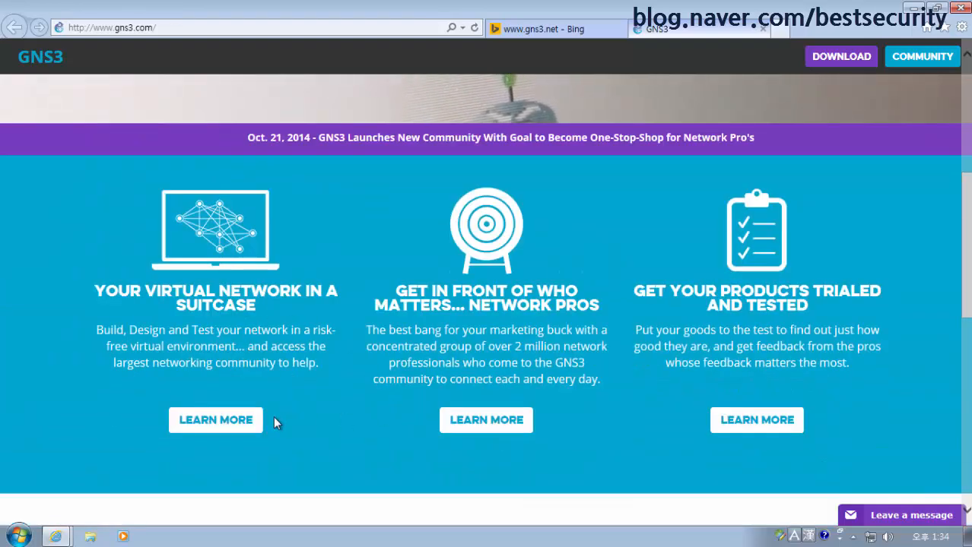
{"action": "left_click", "coordinate": [242, 419]}
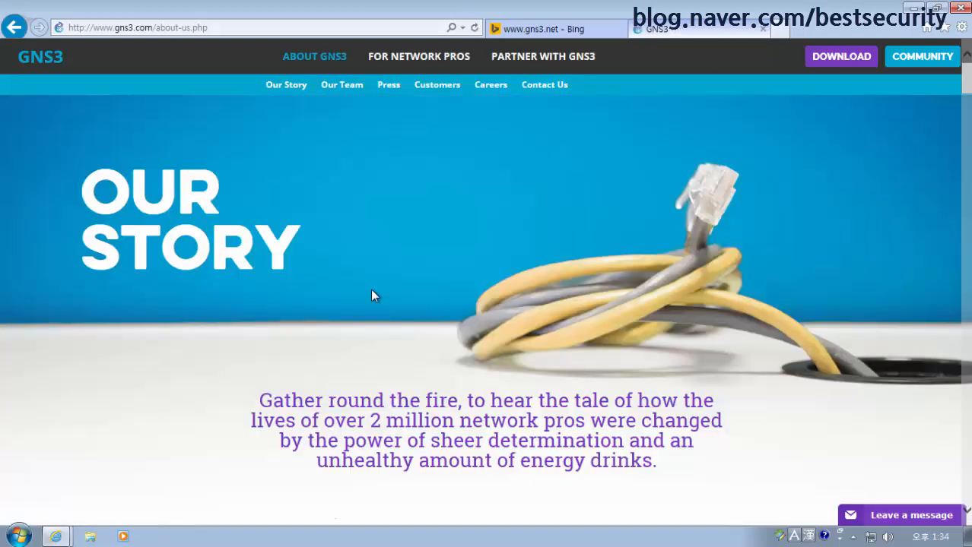
{"action": "scroll", "coordinate": [487, 297], "scroll_direction": "down", "scroll_amount": 3}
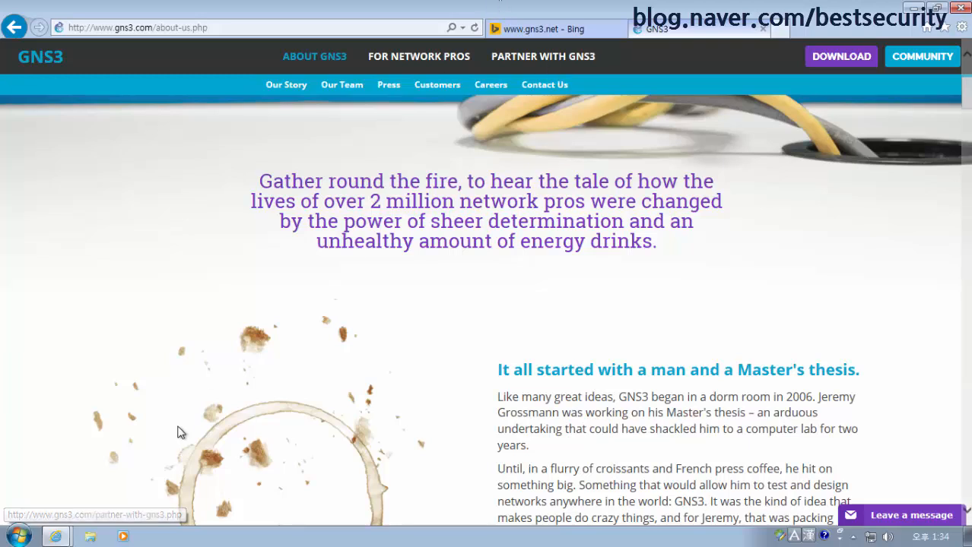
Open the Downloads folder in Explorer and select the GNS3-1.2.3-all-in-one installer
{"action": "left_click", "coordinate": [93, 537]}
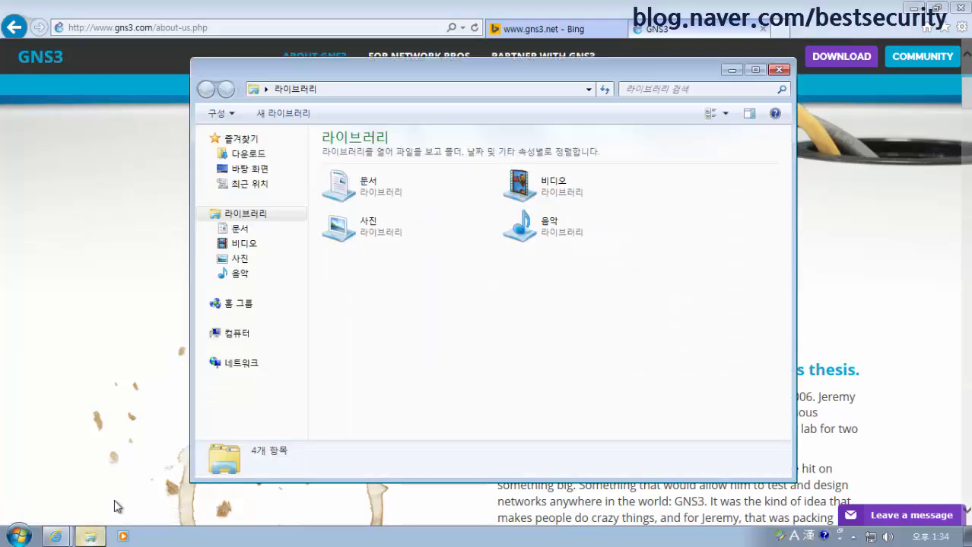
{"action": "left_click", "coordinate": [255, 155]}
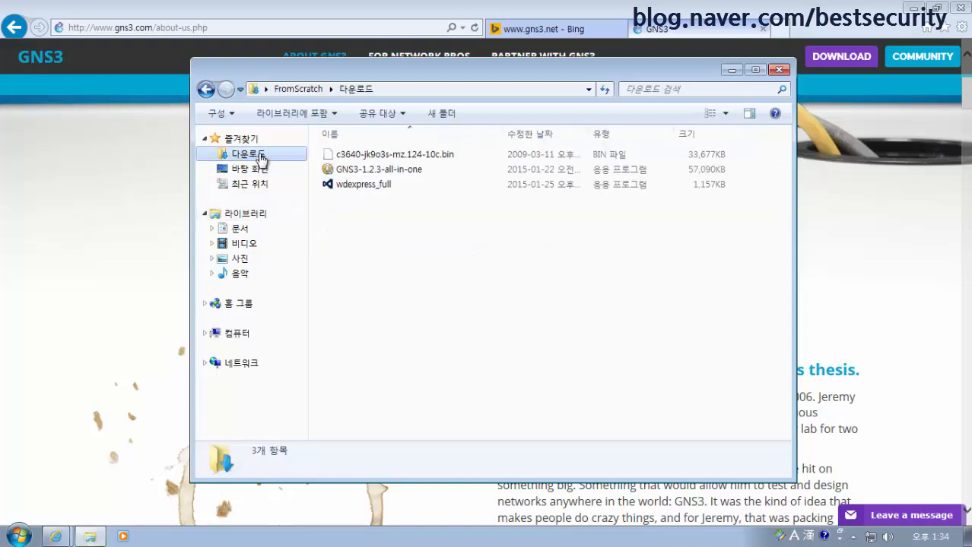
{"action": "left_click", "coordinate": [390, 174]}
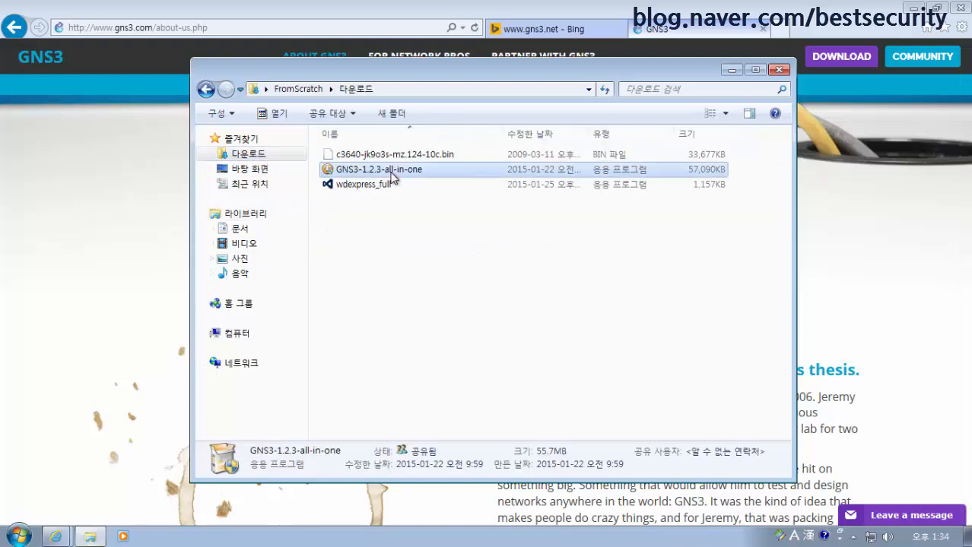
Visit the GNS3 download page, then back in Downloads select the c3640-jk9o3s-mz.124-10c.bin image
{"action": "left_click", "coordinate": [857, 62]}
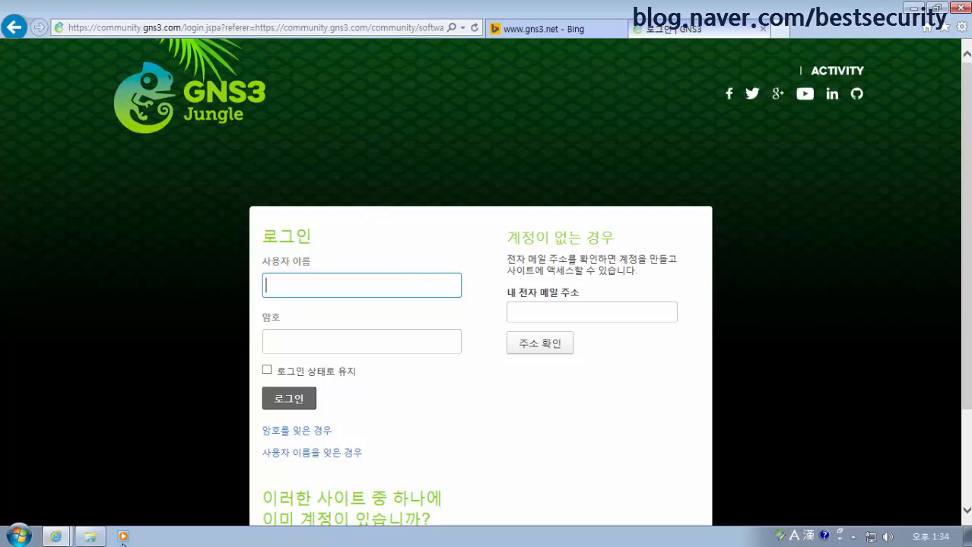
{"action": "left_click", "coordinate": [90, 537]}
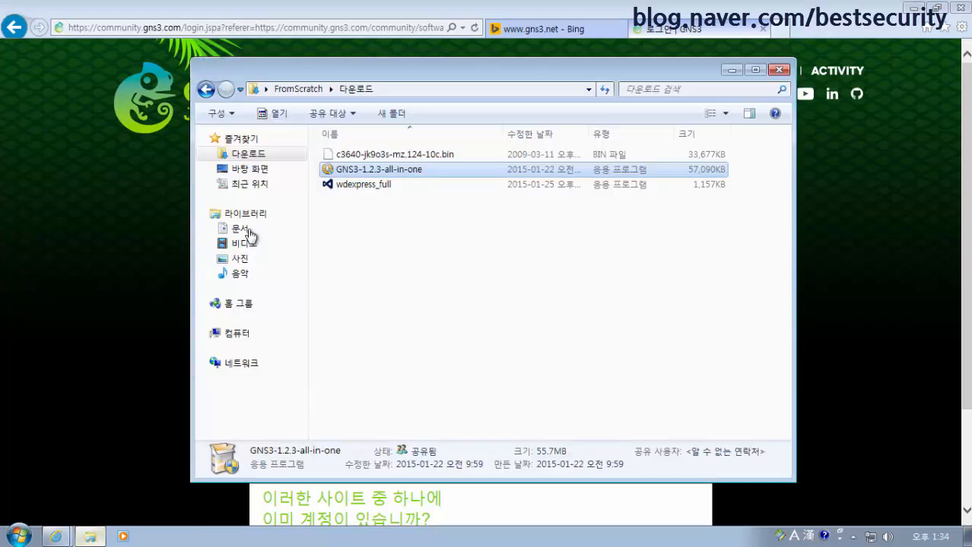
{"action": "left_click", "coordinate": [446, 160]}
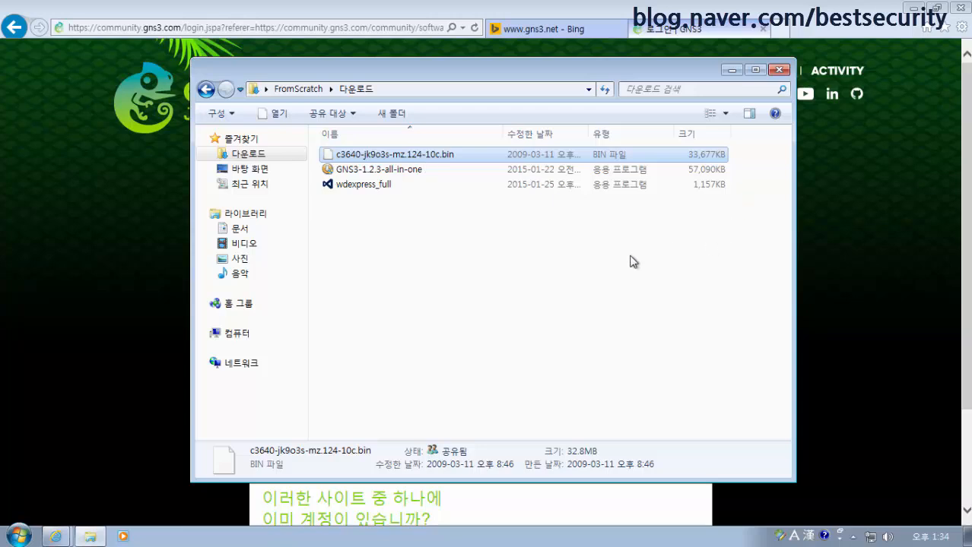
{"action": "left_click", "coordinate": [439, 249]}
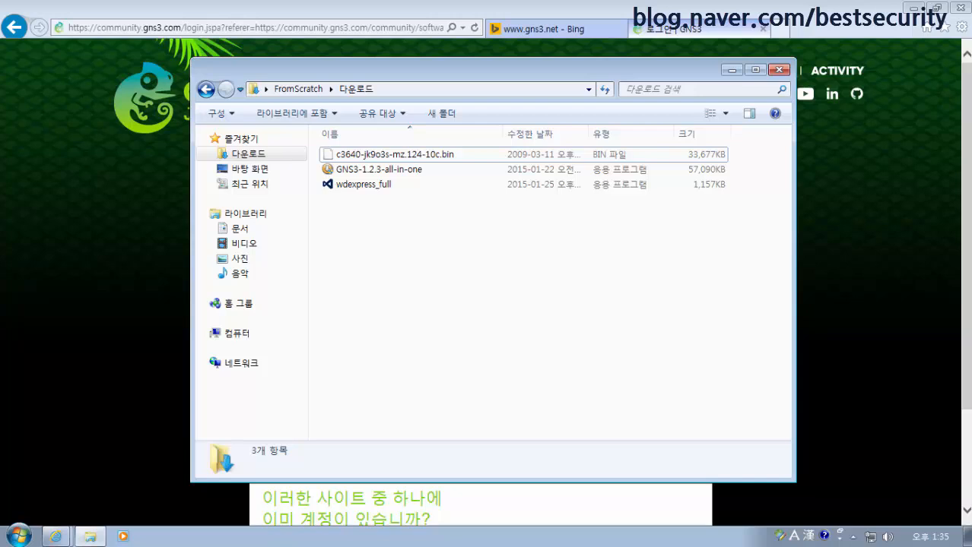
Draw a red circle around IOS and write Virtual Router beside it
{"action": "mouse_move", "coordinate": [550, 236]}
{"action": "left_mouse_down"}
{"action": "mouse_move", "coordinate": [449, 288]}
{"action": "mouse_move", "coordinate": [547, 298]}
{"action": "mouse_move", "coordinate": [540, 238]}
{"action": "left_mouse_up"}
{"action": "mouse_move", "coordinate": [488, 279]}
{"action": "left_mouse_down"}
{"action": "mouse_move", "coordinate": [510, 284]}
{"action": "mouse_move", "coordinate": [511, 274]}
{"action": "mouse_move", "coordinate": [523, 286]}
{"action": "mouse_move", "coordinate": [530, 270]}
{"action": "mouse_move", "coordinate": [543, 271]}
{"action": "mouse_move", "coordinate": [542, 237]}
{"action": "mouse_move", "coordinate": [456, 289]}
{"action": "mouse_move", "coordinate": [504, 313]}
{"action": "mouse_move", "coordinate": [578, 262]}
{"action": "left_mouse_up"}
{"action": "mouse_move", "coordinate": [615, 234]}
{"action": "left_mouse_down"}
{"action": "mouse_move", "coordinate": [652, 242]}
{"action": "mouse_move", "coordinate": [675, 223]}
{"action": "mouse_move", "coordinate": [676, 196]}
{"action": "mouse_move", "coordinate": [695, 221]}
{"action": "left_mouse_up"}
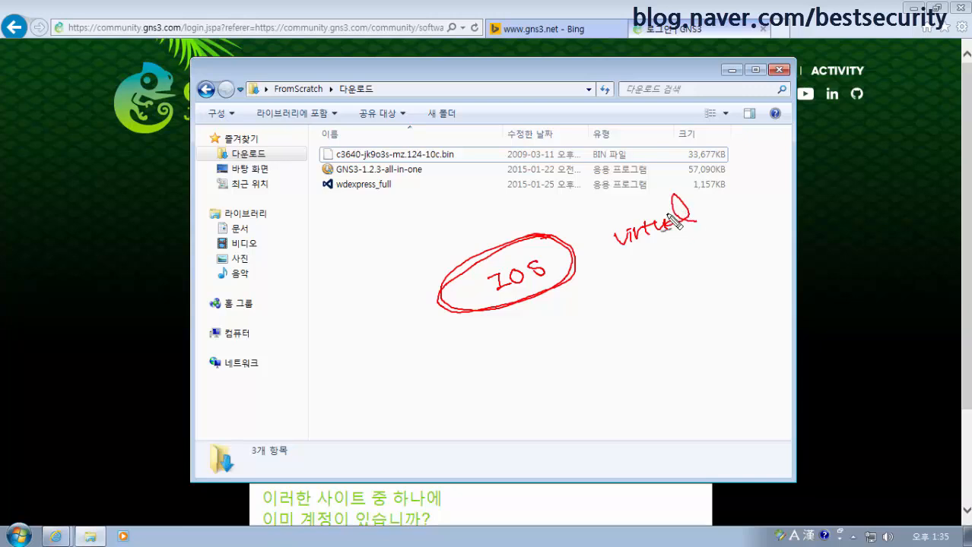
{"action": "mouse_move", "coordinate": [629, 256]}
{"action": "left_mouse_down"}
{"action": "mouse_move", "coordinate": [635, 280]}
{"action": "mouse_move", "coordinate": [650, 274]}
{"action": "left_mouse_up"}
{"action": "mouse_move", "coordinate": [548, 295]}
{"action": "left_mouse_down"}
{"action": "mouse_move", "coordinate": [450, 282]}
{"action": "mouse_move", "coordinate": [572, 266]}
{"action": "mouse_move", "coordinate": [465, 300]}
{"action": "left_mouse_up"}
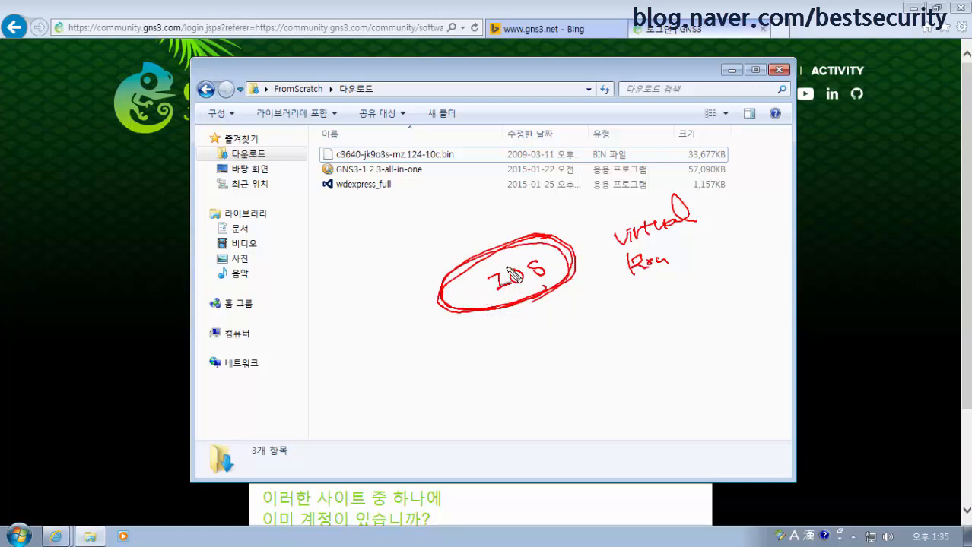
{"action": "left_click_drag", "start_coordinate": [419, 243], "coordinate": [430, 240]}
{"action": "mouse_move", "coordinate": [544, 248]}
{"action": "left_mouse_down"}
{"action": "mouse_move", "coordinate": [528, 240]}
{"action": "mouse_move", "coordinate": [447, 287]}
{"action": "mouse_move", "coordinate": [514, 316]}
{"action": "mouse_move", "coordinate": [588, 272]}
{"action": "mouse_move", "coordinate": [527, 237]}
{"action": "left_mouse_up"}
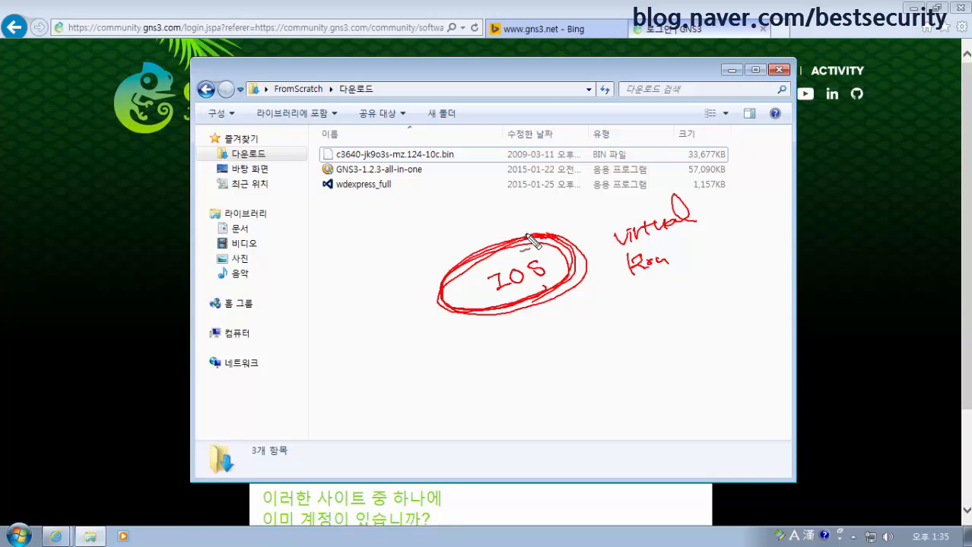
Write CCNA with a note, then write CCNP and draw a box around it
{"action": "mouse_move", "coordinate": [342, 218]}
{"action": "left_mouse_down"}
{"action": "mouse_move", "coordinate": [328, 228]}
{"action": "mouse_move", "coordinate": [377, 230]}
{"action": "mouse_move", "coordinate": [394, 203]}
{"action": "mouse_move", "coordinate": [400, 215]}
{"action": "left_mouse_up"}
{"action": "mouse_move", "coordinate": [405, 196]}
{"action": "left_mouse_down"}
{"action": "mouse_move", "coordinate": [415, 212]}
{"action": "mouse_move", "coordinate": [469, 175]}
{"action": "left_mouse_up"}
{"action": "mouse_move", "coordinate": [465, 176]}
{"action": "left_mouse_down"}
{"action": "mouse_move", "coordinate": [493, 167]}
{"action": "mouse_move", "coordinate": [500, 177]}
{"action": "mouse_move", "coordinate": [523, 155]}
{"action": "mouse_move", "coordinate": [533, 168]}
{"action": "mouse_move", "coordinate": [585, 135]}
{"action": "left_mouse_up"}
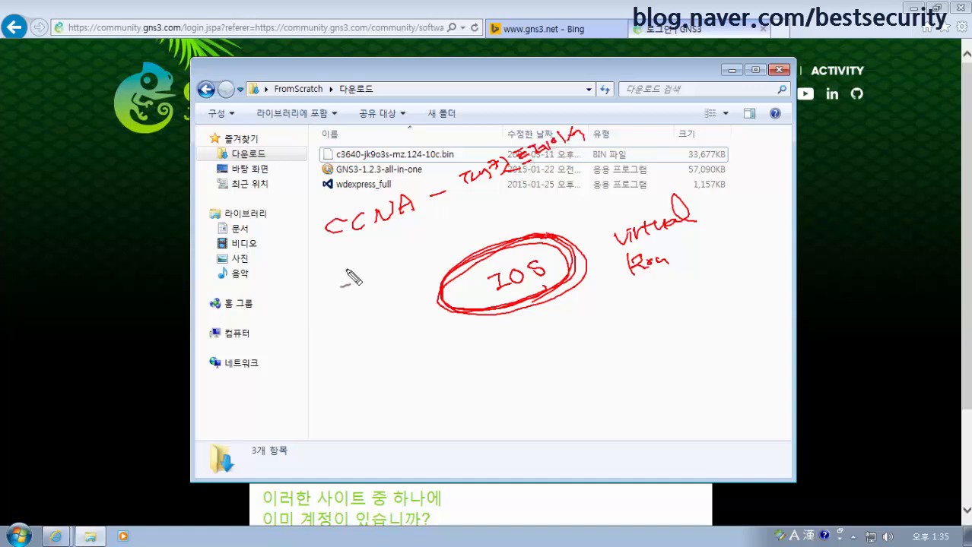
{"action": "mouse_move", "coordinate": [348, 284]}
{"action": "left_mouse_down"}
{"action": "mouse_move", "coordinate": [411, 250]}
{"action": "mouse_move", "coordinate": [419, 230]}
{"action": "mouse_move", "coordinate": [418, 242]}
{"action": "left_mouse_up"}
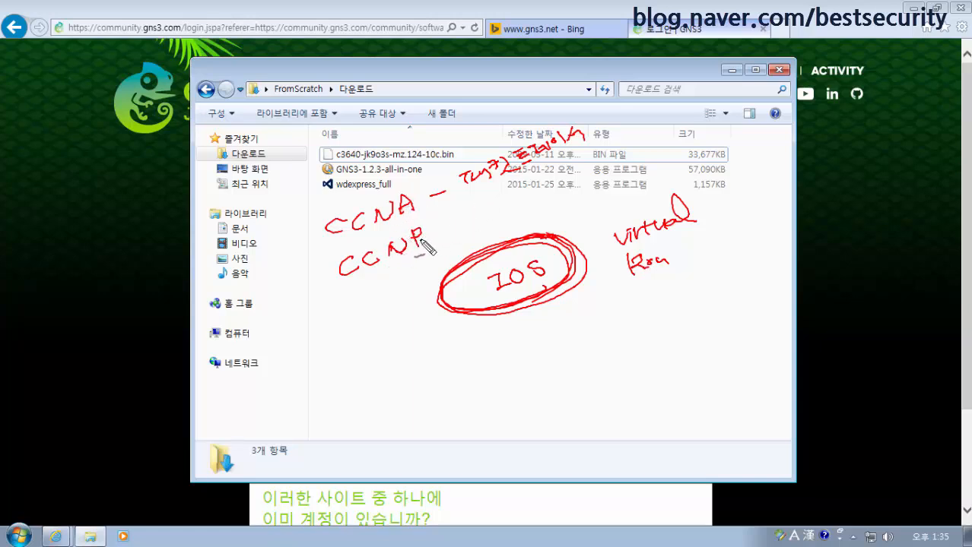
{"action": "mouse_move", "coordinate": [329, 294]}
{"action": "left_mouse_down"}
{"action": "mouse_move", "coordinate": [432, 256]}
{"action": "mouse_move", "coordinate": [380, 243]}
{"action": "mouse_move", "coordinate": [325, 295]}
{"action": "left_mouse_up"}
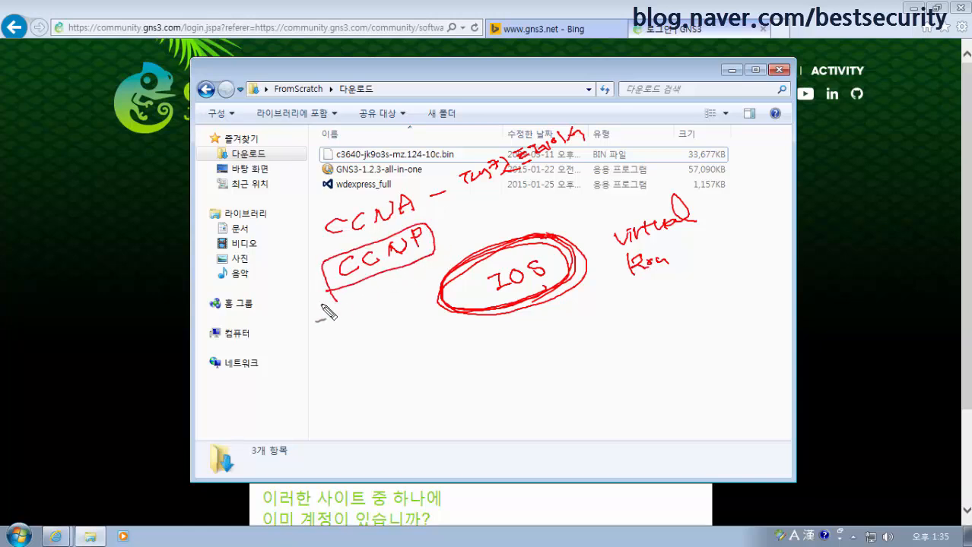
{"action": "left_click_drag", "start_coordinate": [445, 237], "coordinate": [466, 230]}
{"action": "mouse_move", "coordinate": [500, 204]}
{"action": "left_mouse_down"}
{"action": "mouse_move", "coordinate": [486, 224]}
{"action": "mouse_move", "coordinate": [510, 203]}
{"action": "mouse_move", "coordinate": [525, 218]}
{"action": "mouse_move", "coordinate": [532, 196]}
{"action": "mouse_move", "coordinate": [535, 222]}
{"action": "mouse_move", "coordinate": [556, 209]}
{"action": "mouse_move", "coordinate": [481, 213]}
{"action": "left_mouse_up"}
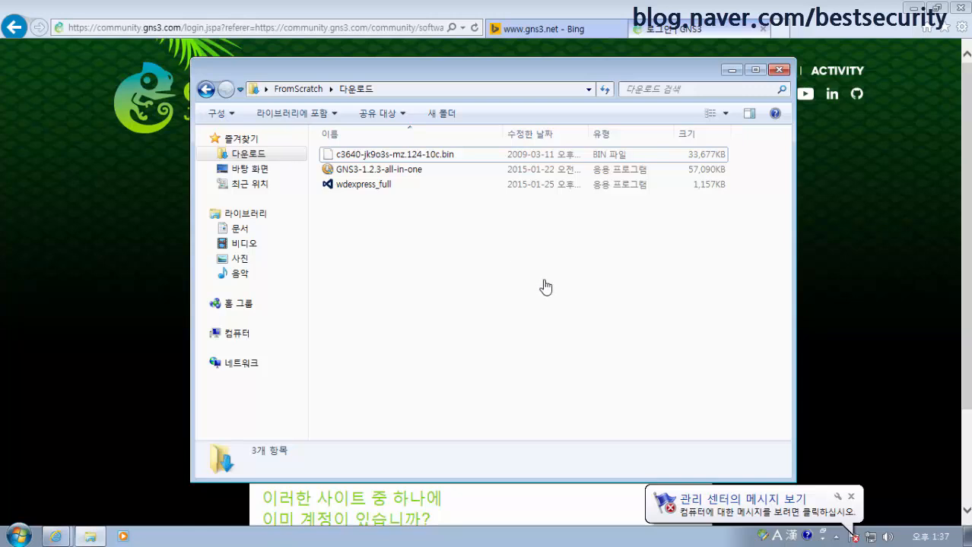
{"action": "left_click", "coordinate": [850, 497]}
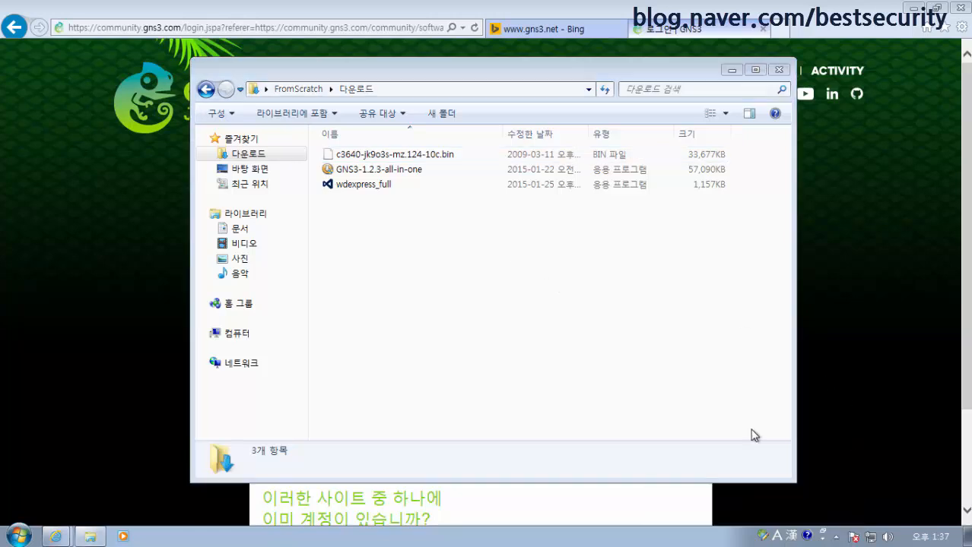
{"action": "left_click", "coordinate": [392, 172]}
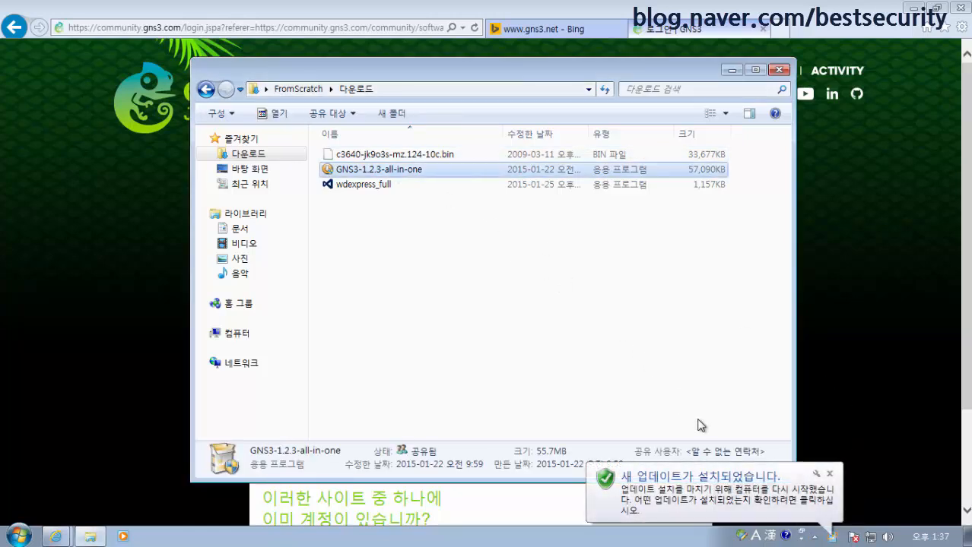
{"action": "left_click", "coordinate": [830, 474]}
{"action": "left_click", "coordinate": [437, 156]}
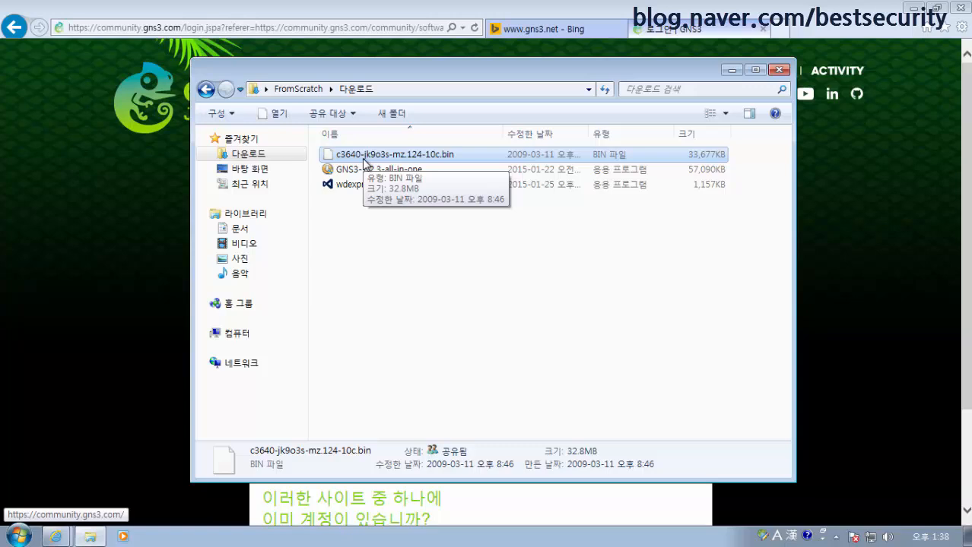
Launch the GNS3-1.2.3-all-in-one installer from Downloads and allow it to make changes
{"action": "left_click", "coordinate": [341, 226]}
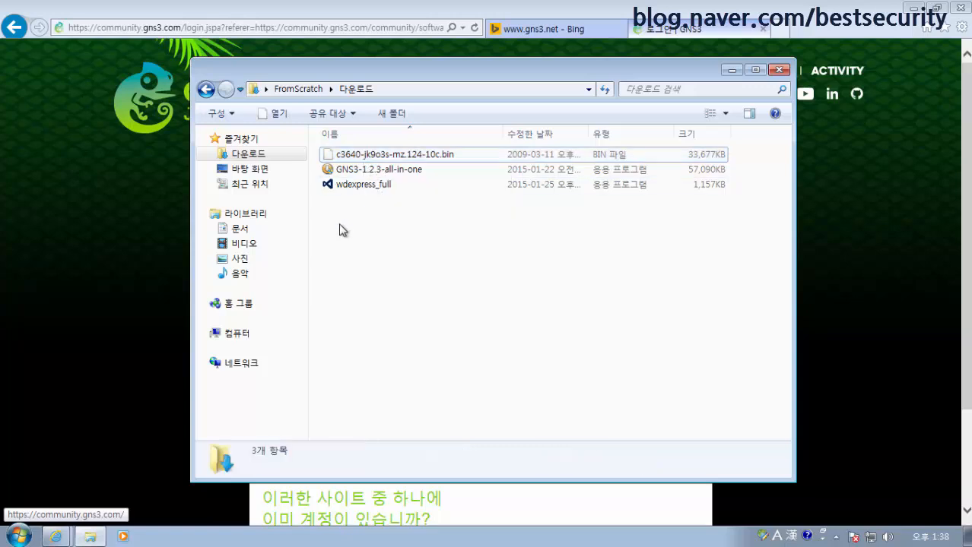
{"action": "left_click", "coordinate": [396, 170]}
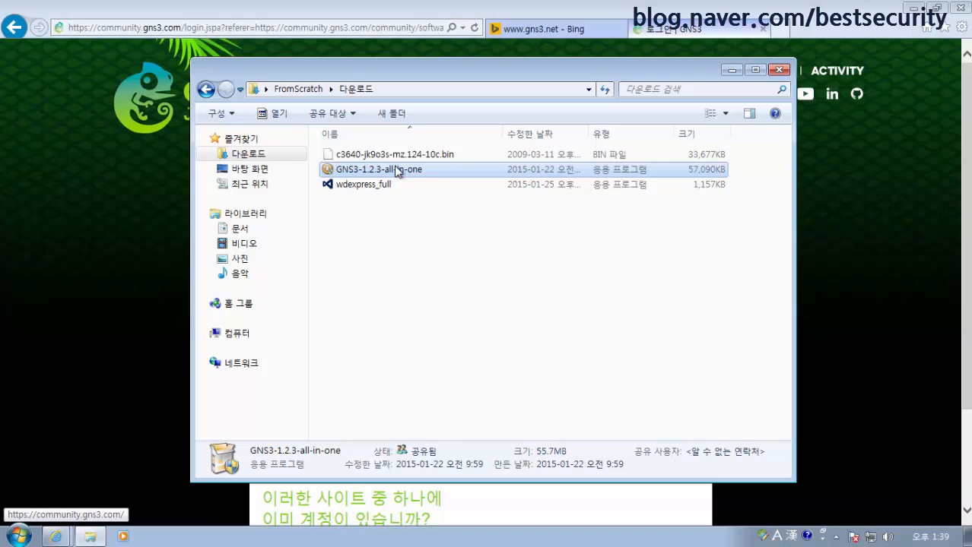
{"action": "double_click", "coordinate": [396, 170]}
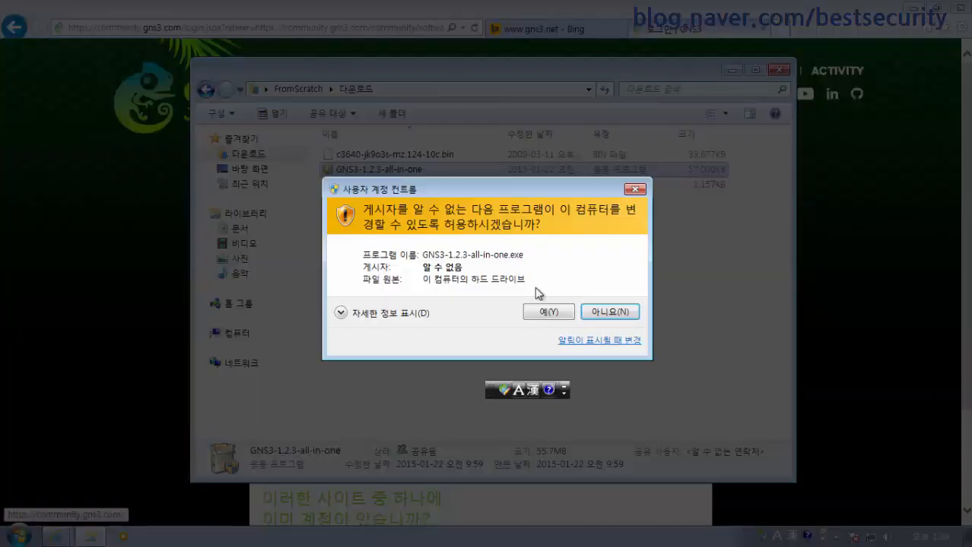
{"action": "left_click", "coordinate": [545, 312]}
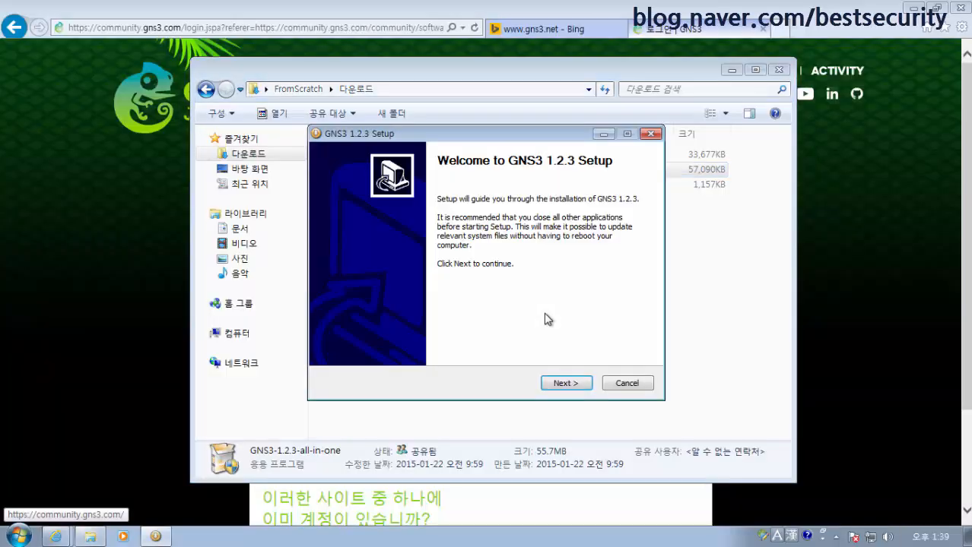
Accept the licence, keep the GNS3 Start Menu folder, and uncheck SolarWinds Response
{"action": "left_click", "coordinate": [566, 383]}
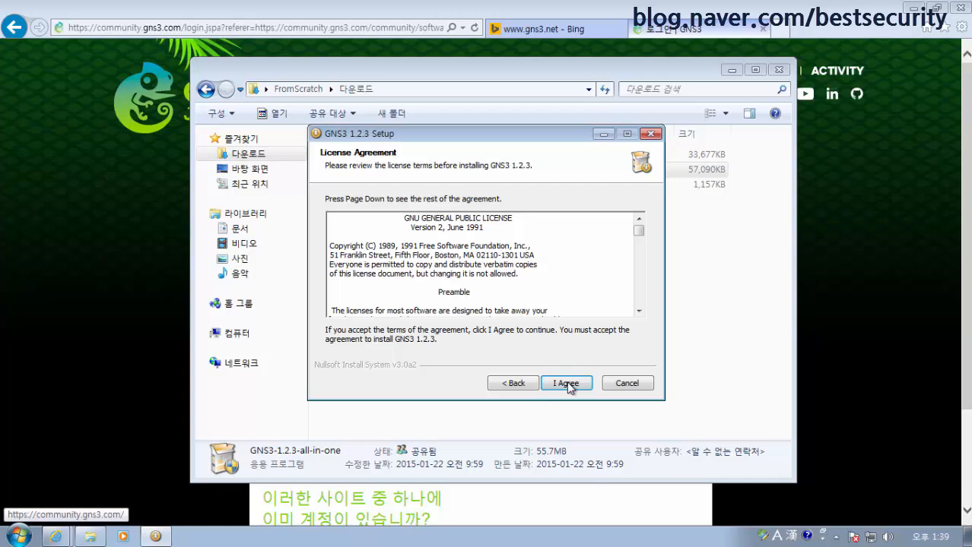
{"action": "left_click", "coordinate": [566, 383]}
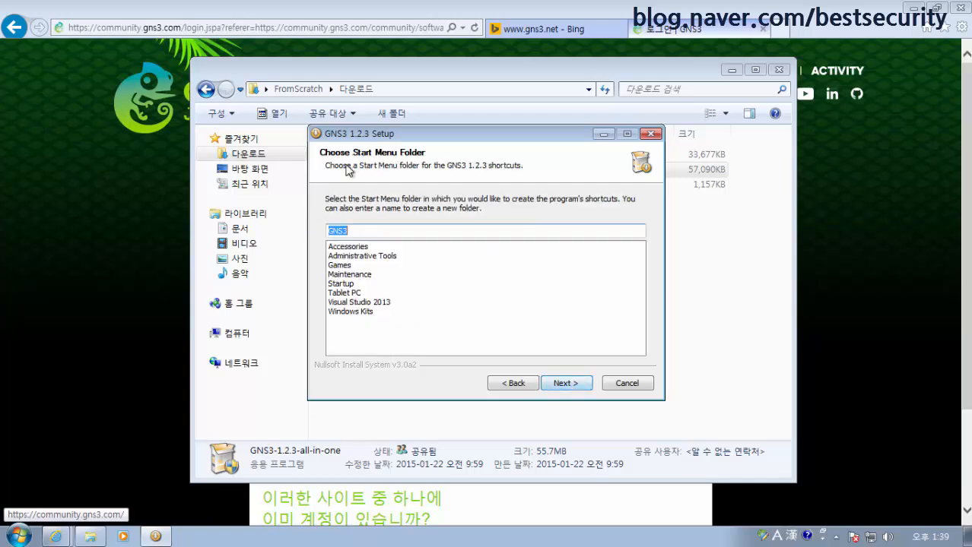
{"action": "left_click", "coordinate": [569, 385]}
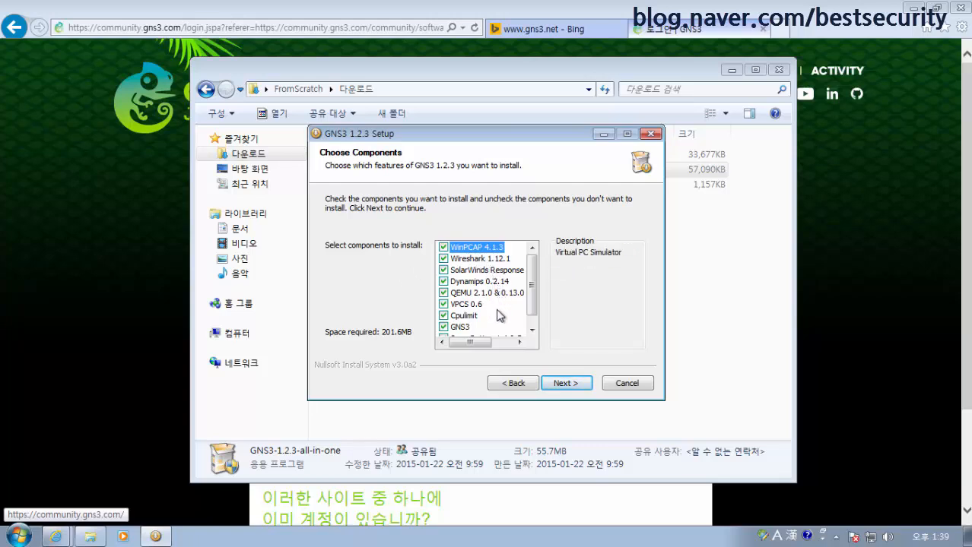
{"action": "scroll", "coordinate": [532, 301], "scroll_direction": "down", "scroll_amount": 1}
{"action": "scroll", "coordinate": [533, 301], "scroll_direction": "up", "scroll_amount": 1}
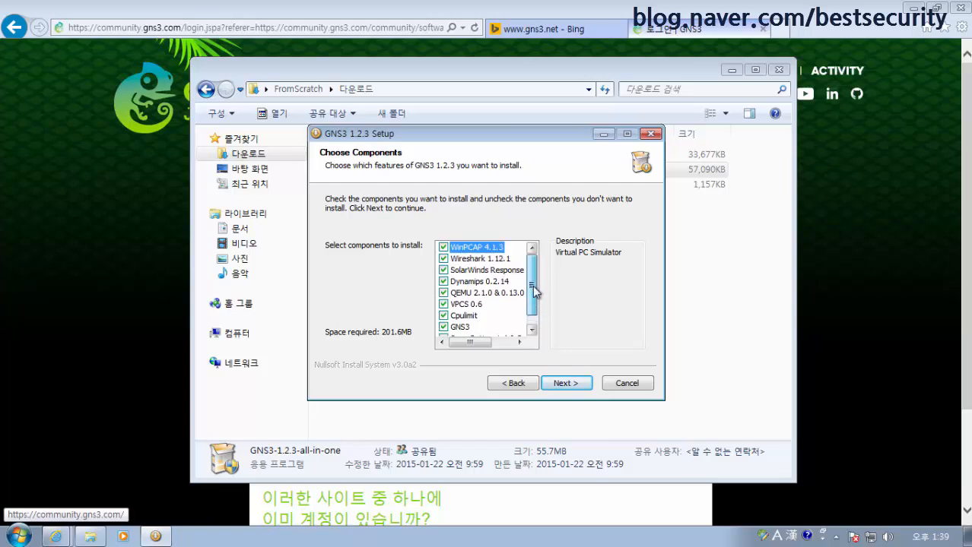
{"action": "left_click", "coordinate": [443, 272]}
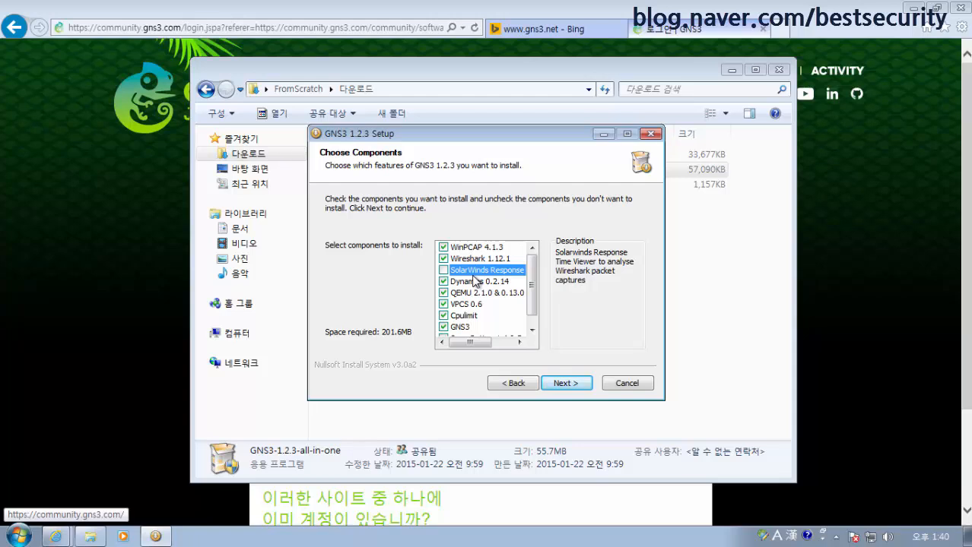
{"action": "scroll", "coordinate": [538, 287], "scroll_direction": "down", "scroll_amount": 1}
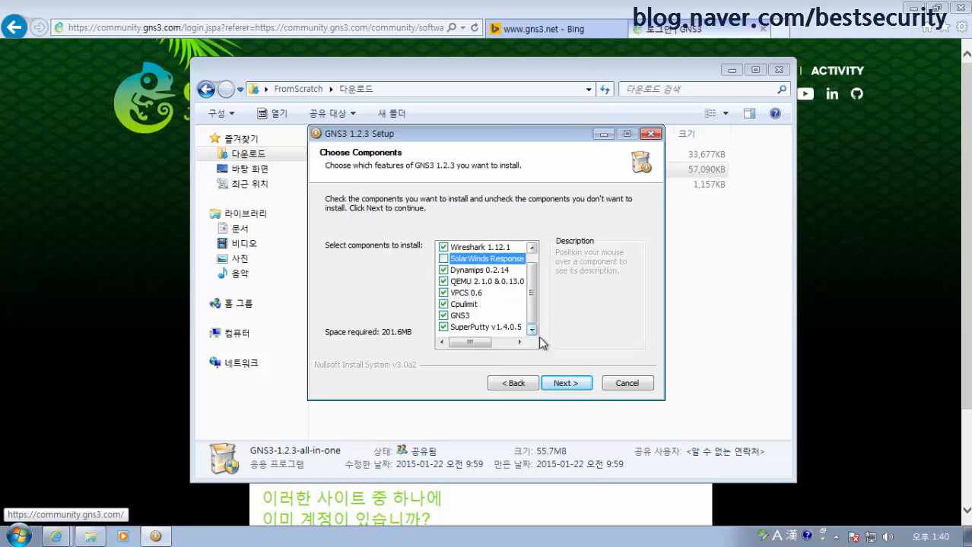
Keep the default Program Files\GNS3 destination folder and start the installation
{"action": "left_click", "coordinate": [564, 384]}
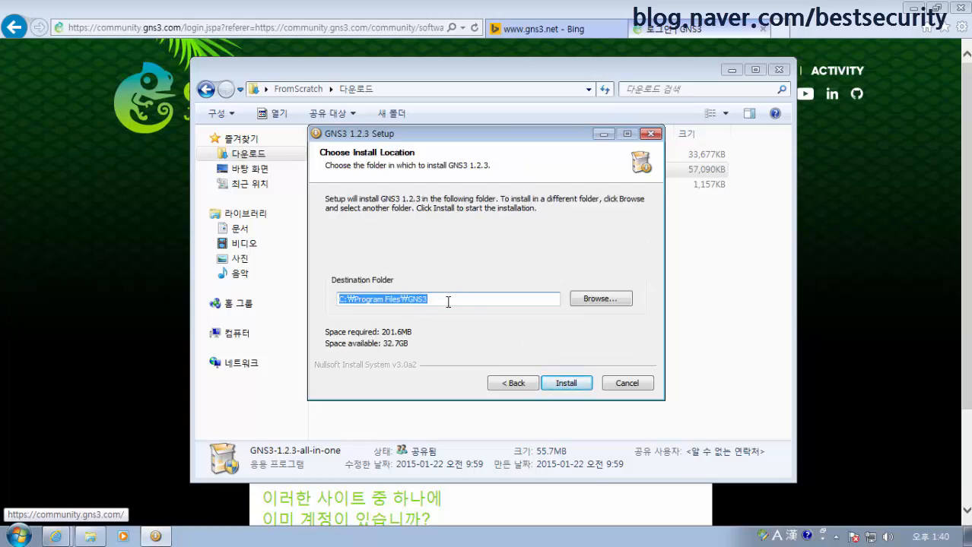
{"action": "left_click", "coordinate": [585, 389]}
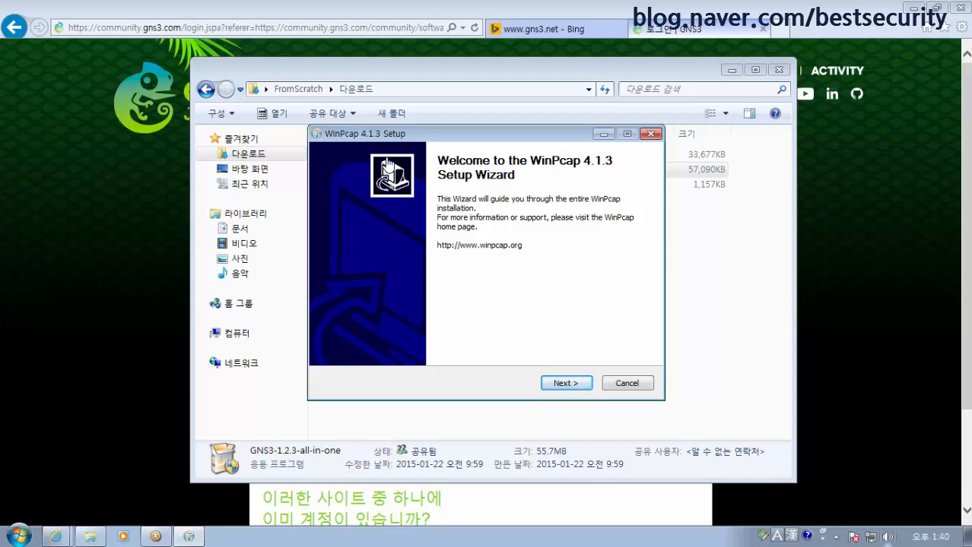
Install WinPcap 4.1.3 by accepting its licence, installing, and finishing the wizard
{"action": "left_click", "coordinate": [567, 384]}
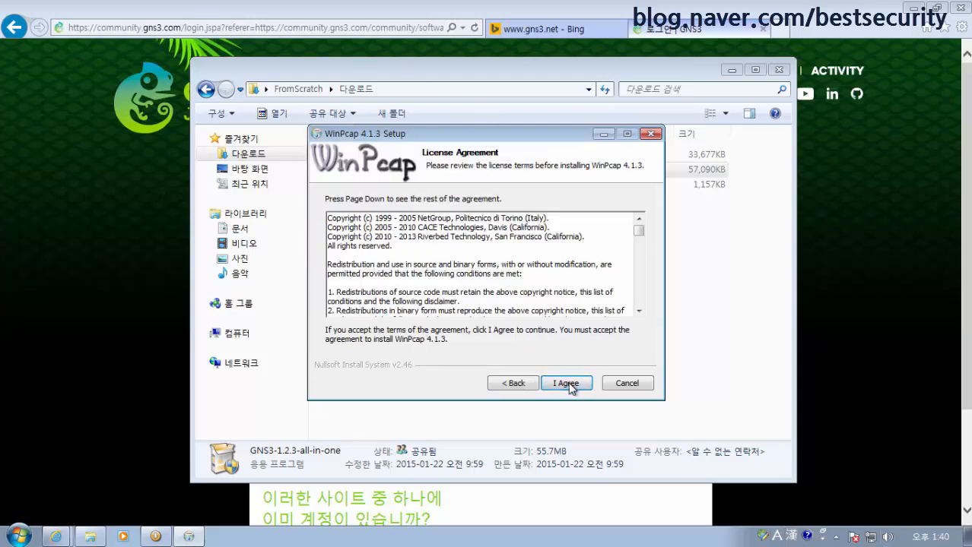
{"action": "left_click", "coordinate": [567, 384]}
{"action": "left_click", "coordinate": [567, 384]}
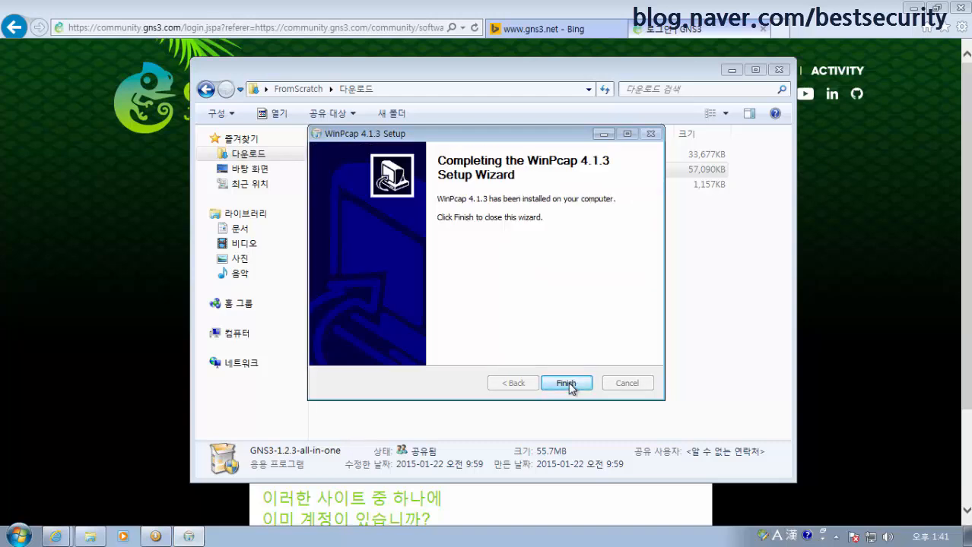
{"action": "left_click", "coordinate": [568, 384]}
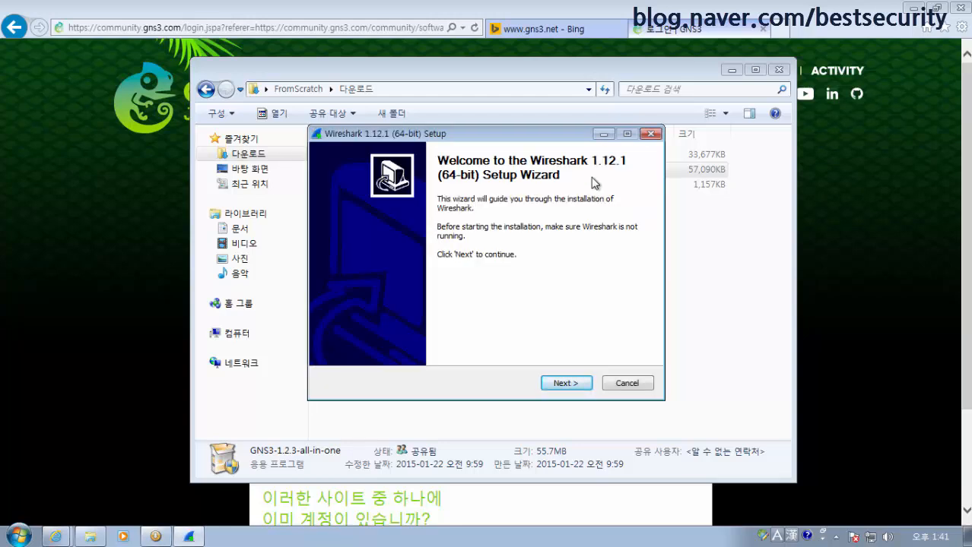
Accept the Wireshark licence and keep default components, shortcuts and install folder
{"action": "left_click", "coordinate": [573, 387]}
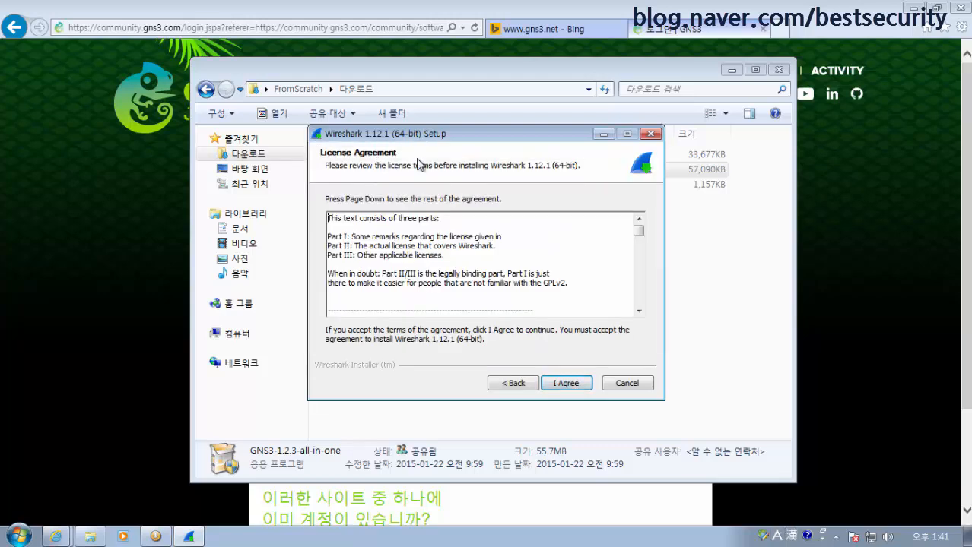
{"action": "left_click", "coordinate": [571, 388]}
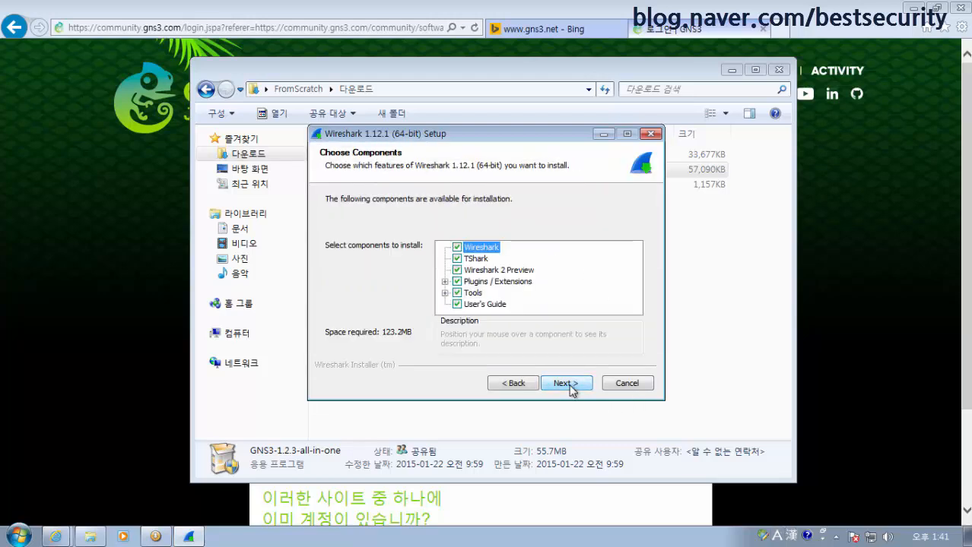
{"action": "left_click", "coordinate": [572, 387]}
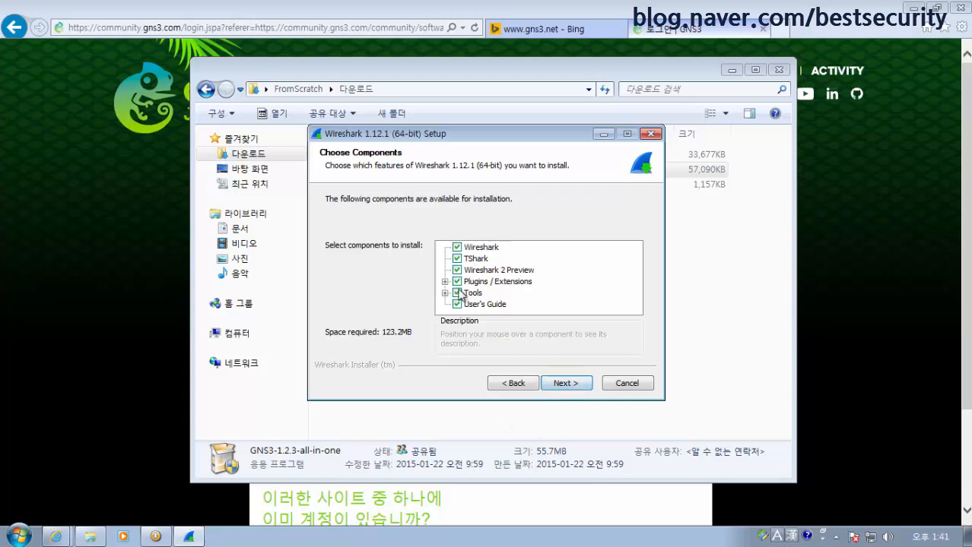
{"action": "left_click", "coordinate": [561, 384]}
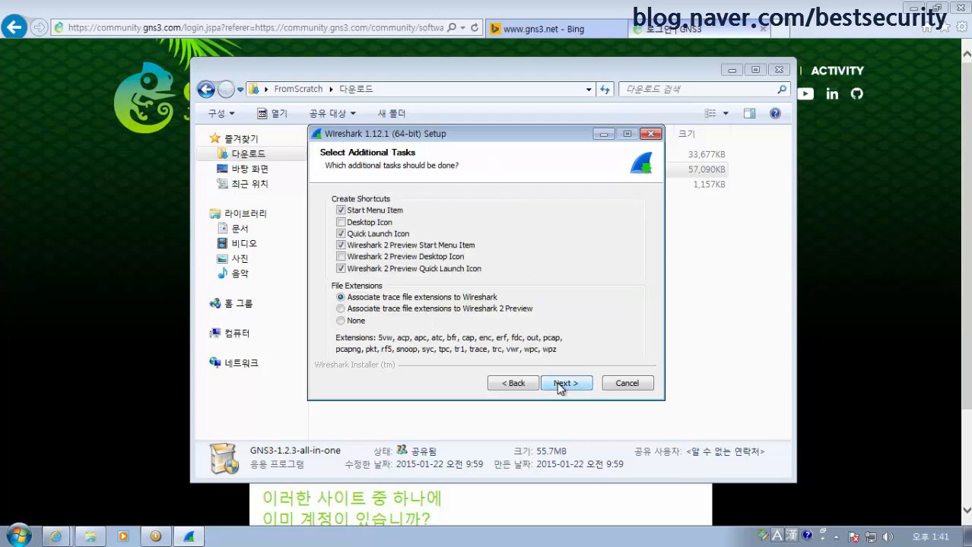
{"action": "left_click", "coordinate": [560, 385]}
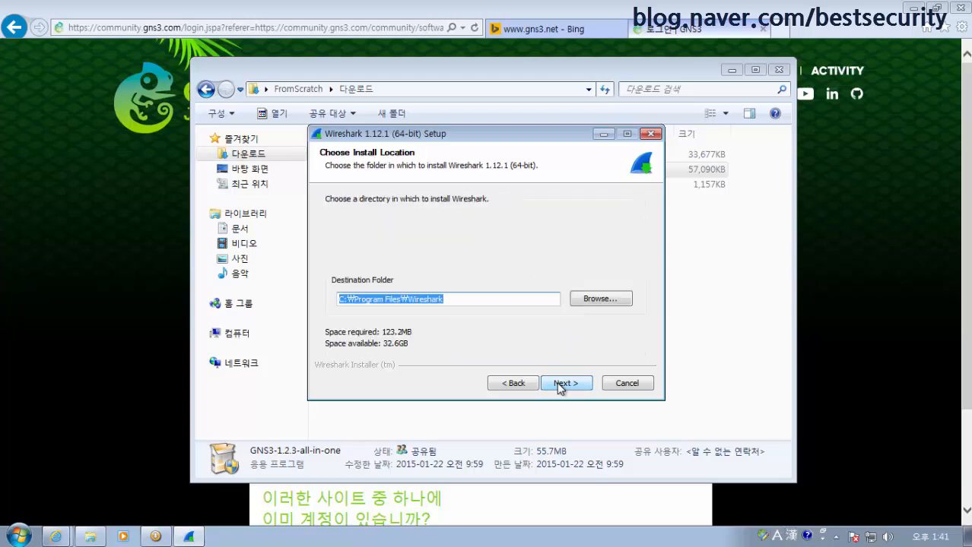
{"action": "left_click", "coordinate": [560, 385]}
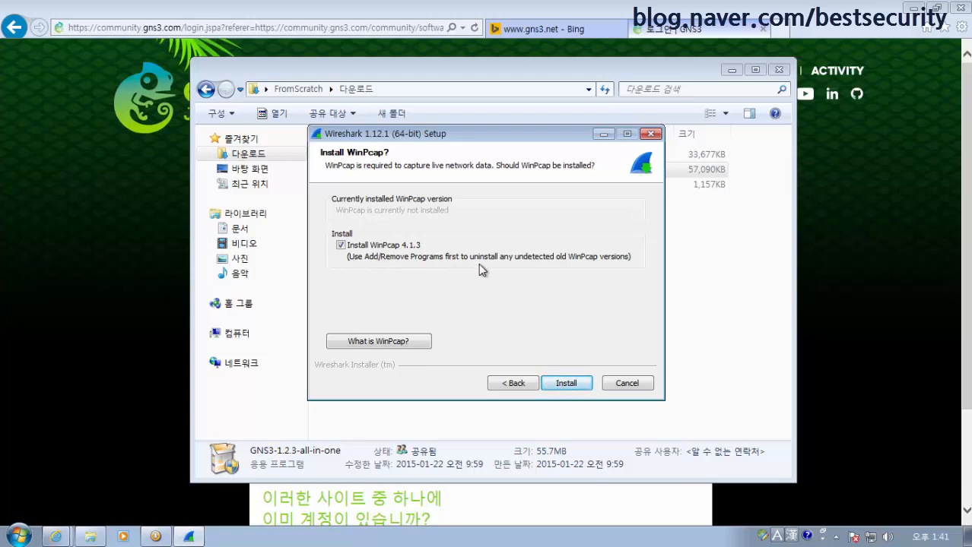
Leave the bundled WinPcap 4.1.3 unchecked, install Wireshark, and move past completion
{"action": "left_click", "coordinate": [341, 247]}
{"action": "left_click", "coordinate": [341, 246]}
{"action": "left_click", "coordinate": [341, 245]}
{"action": "left_click", "coordinate": [581, 385]}
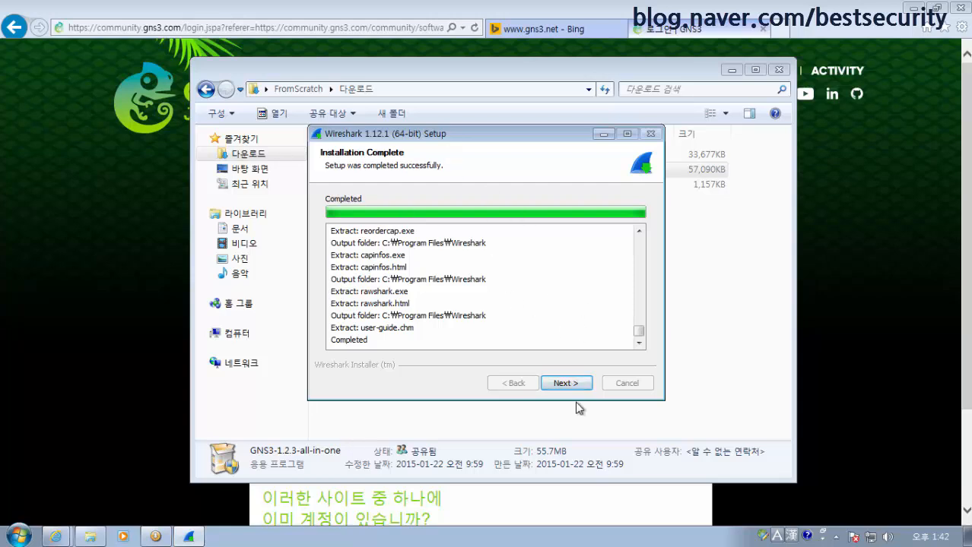
{"action": "left_click", "coordinate": [576, 384]}
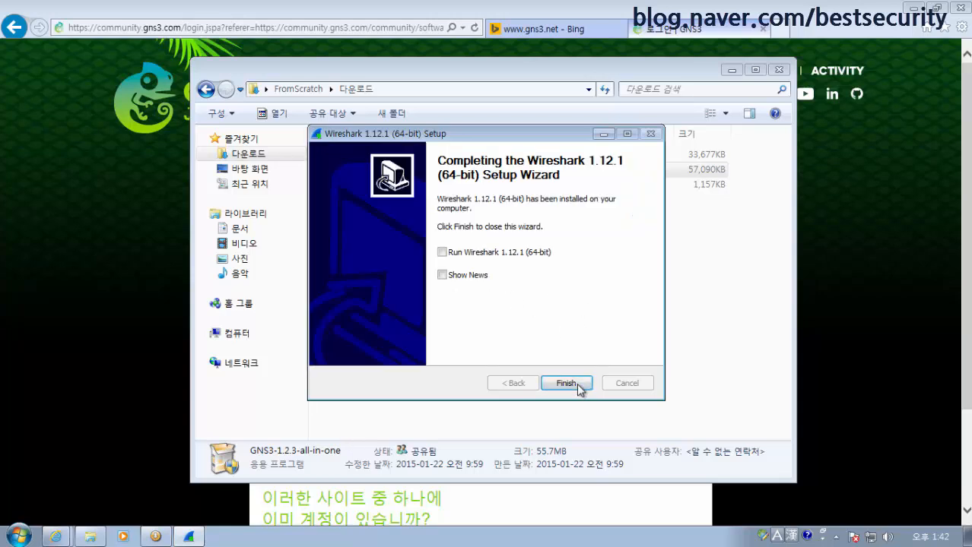
Close the Wireshark wizard and finish GNS3 1.2.3 setup with Start GNS3 checked
{"action": "left_click", "coordinate": [577, 383]}
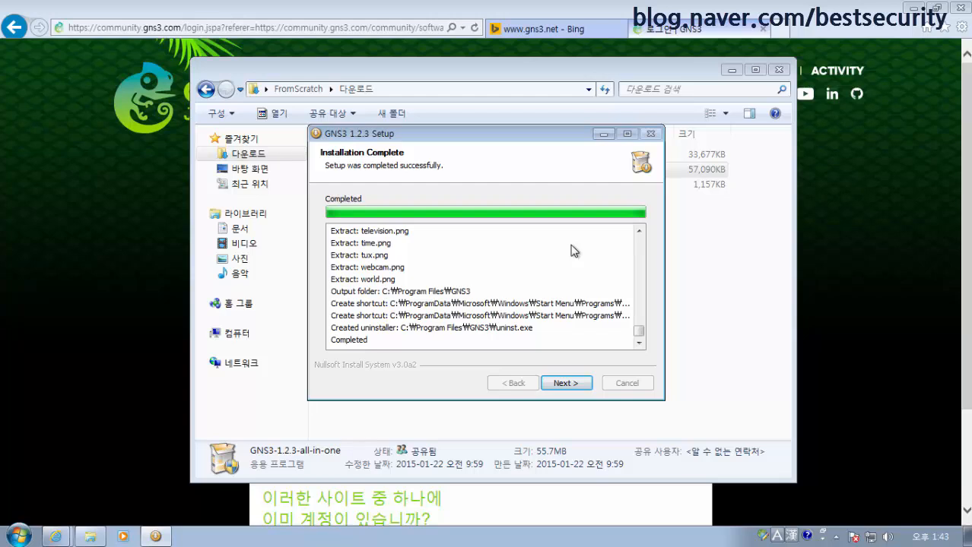
{"action": "left_click", "coordinate": [569, 386]}
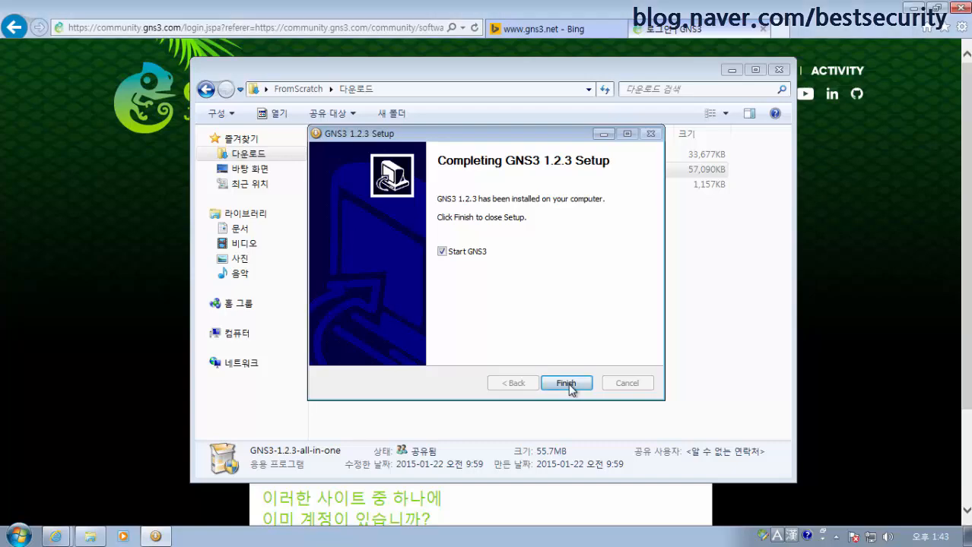
{"action": "left_click", "coordinate": [569, 385]}
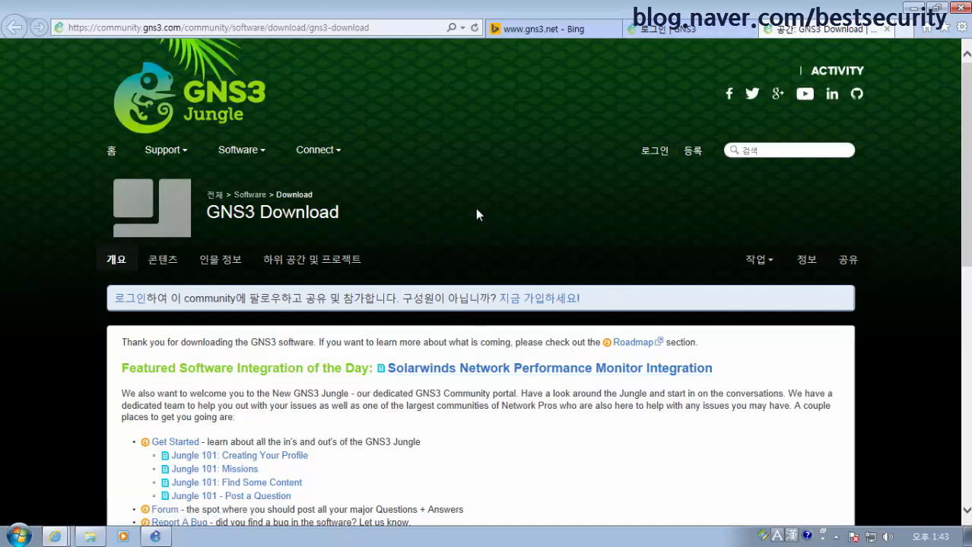
Scroll through the GNS3 Download thank-you page, then minimize Internet Explorer to reveal GNS3
{"action": "scroll", "coordinate": [491, 304], "scroll_direction": "down", "scroll_amount": 5}
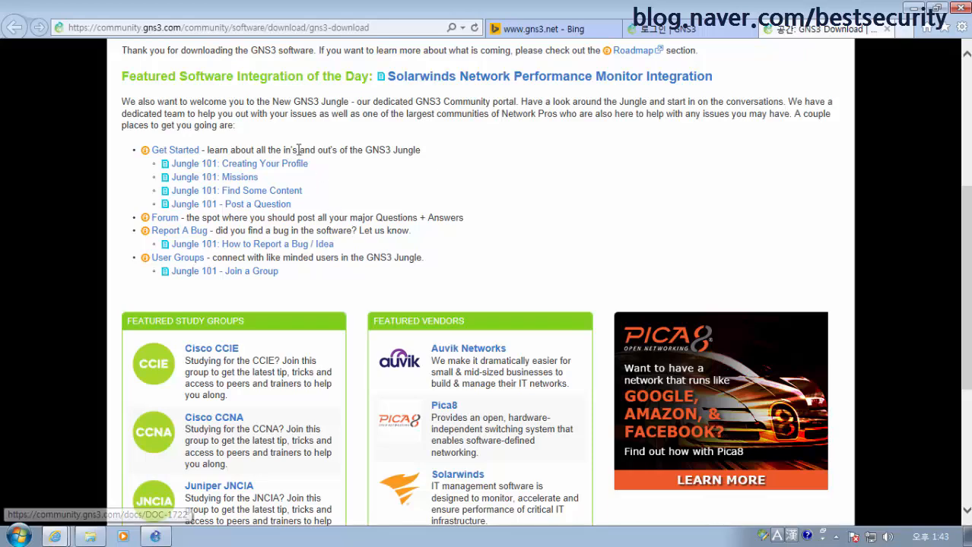
{"action": "scroll", "coordinate": [354, 185], "scroll_direction": "up", "scroll_amount": 1}
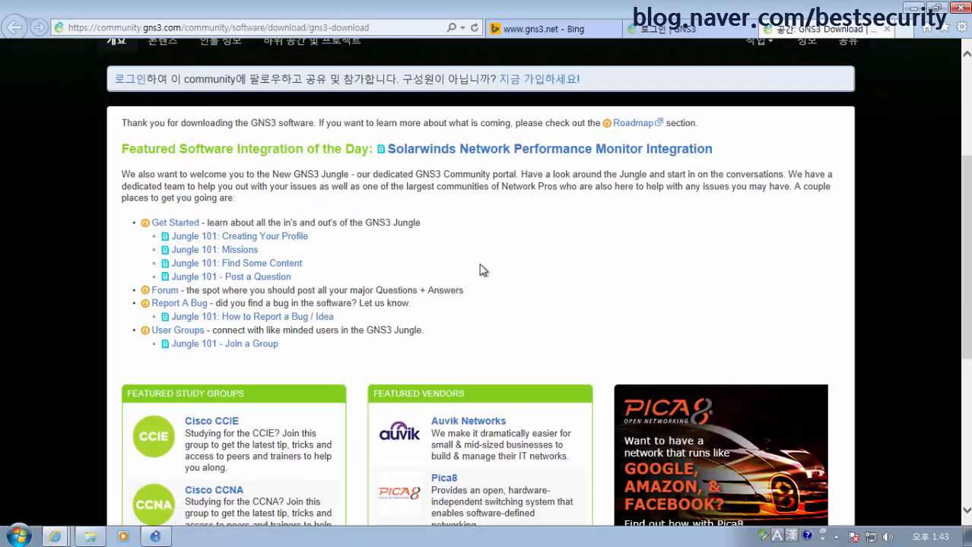
{"action": "scroll", "coordinate": [481, 270], "scroll_direction": "down", "scroll_amount": 2}
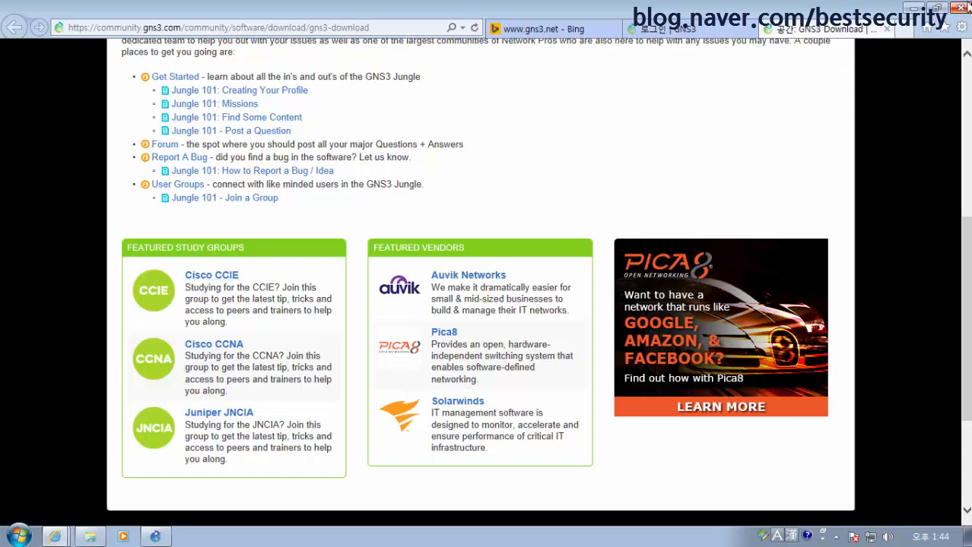
{"action": "left_click", "coordinate": [913, 9]}
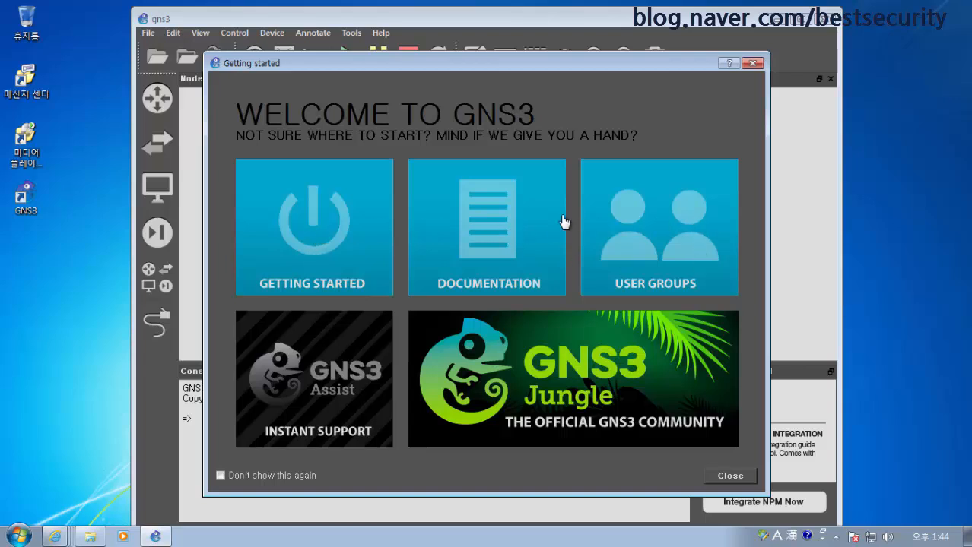
Close the welcome screen and New project prompt, then maximize the empty GNS3 window
{"action": "left_click", "coordinate": [734, 476]}
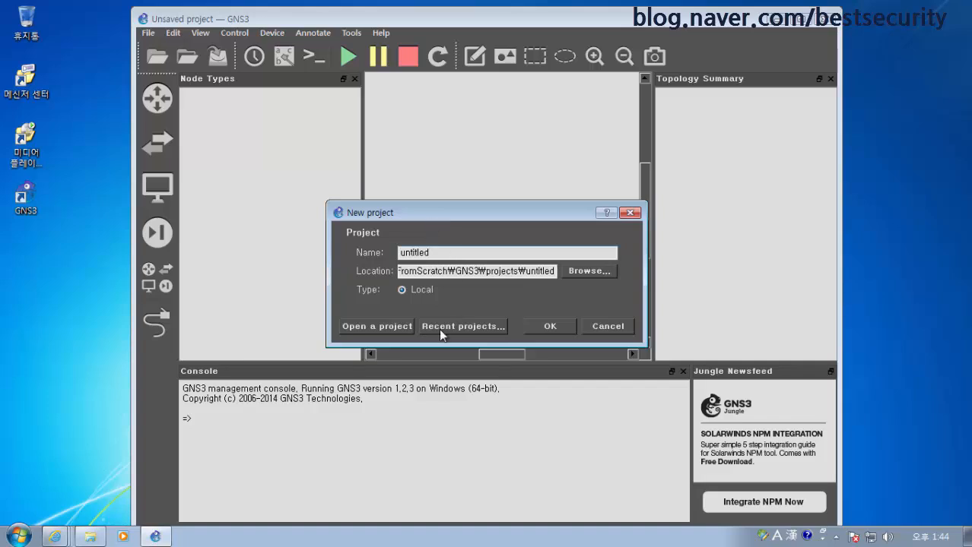
{"action": "left_click", "coordinate": [612, 328]}
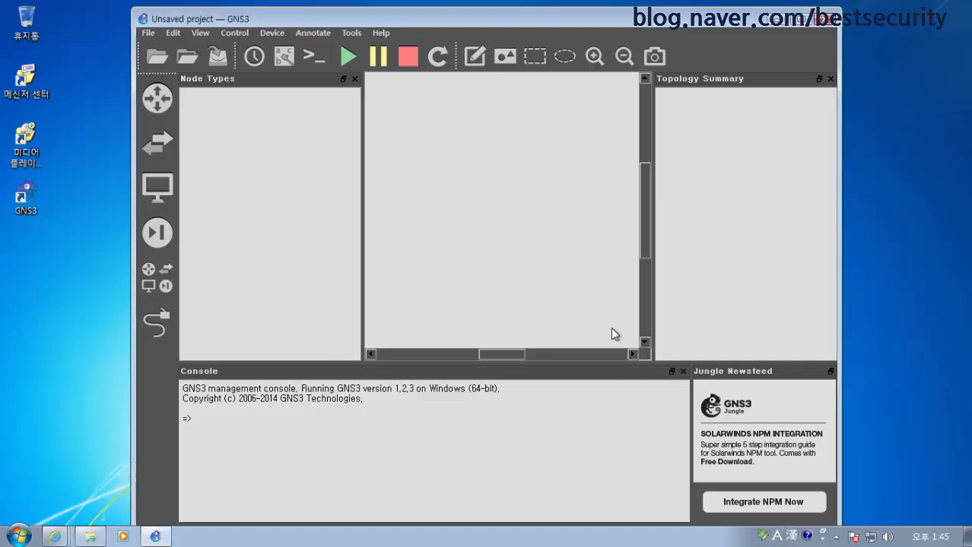
{"action": "left_click", "coordinate": [803, 21]}
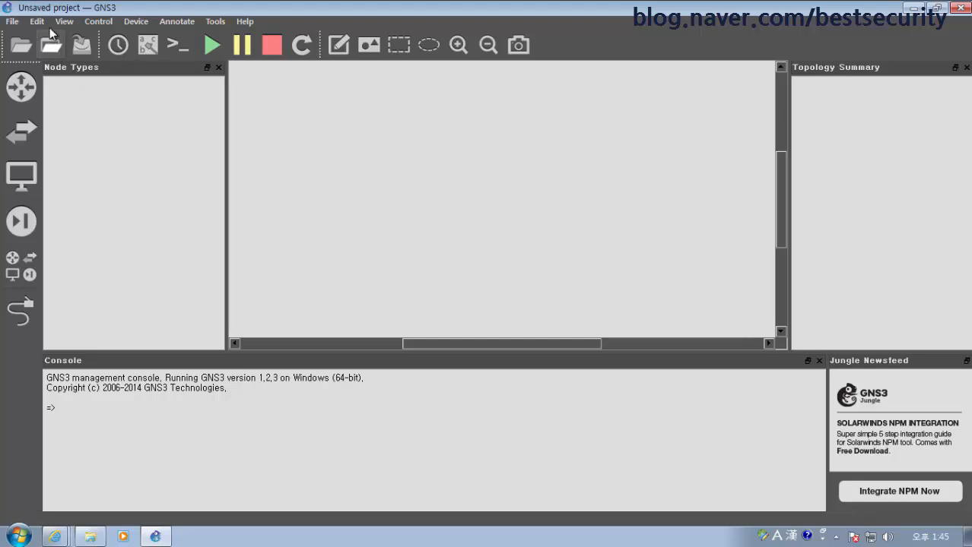
Restart GNS3, closing the Downloads window and skipping the welcome screen and new project
{"action": "left_click", "coordinate": [960, 7]}
{"action": "left_click", "coordinate": [778, 69]}
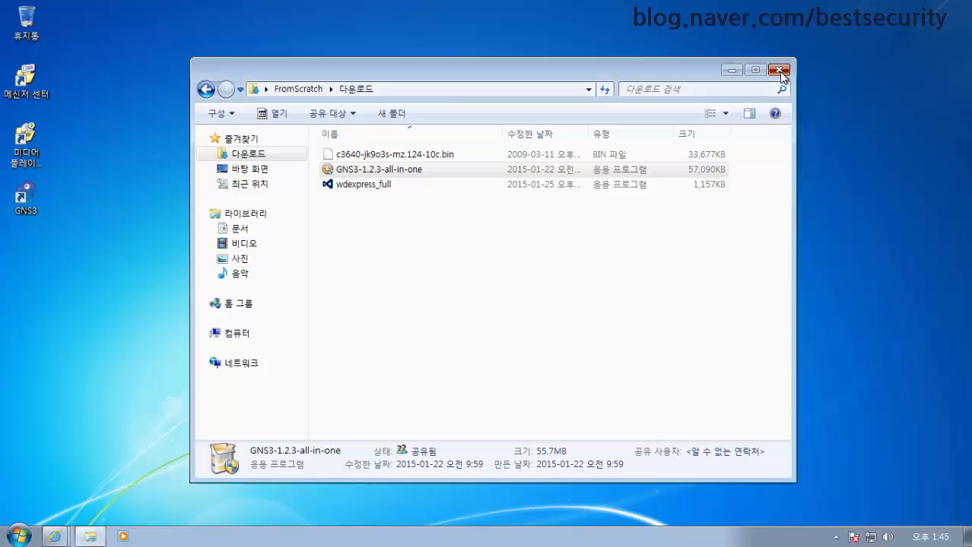
{"action": "double_click", "coordinate": [26, 207]}
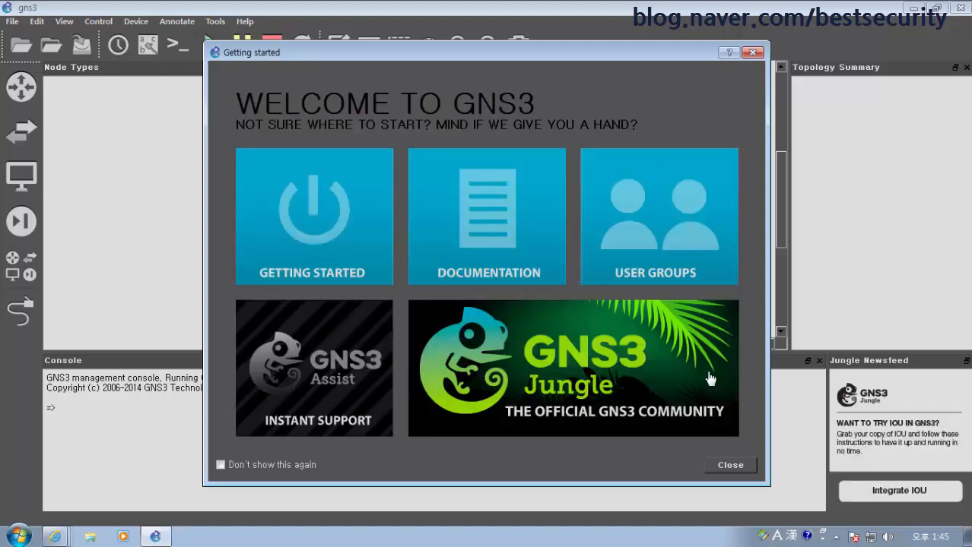
{"action": "left_click", "coordinate": [728, 464]}
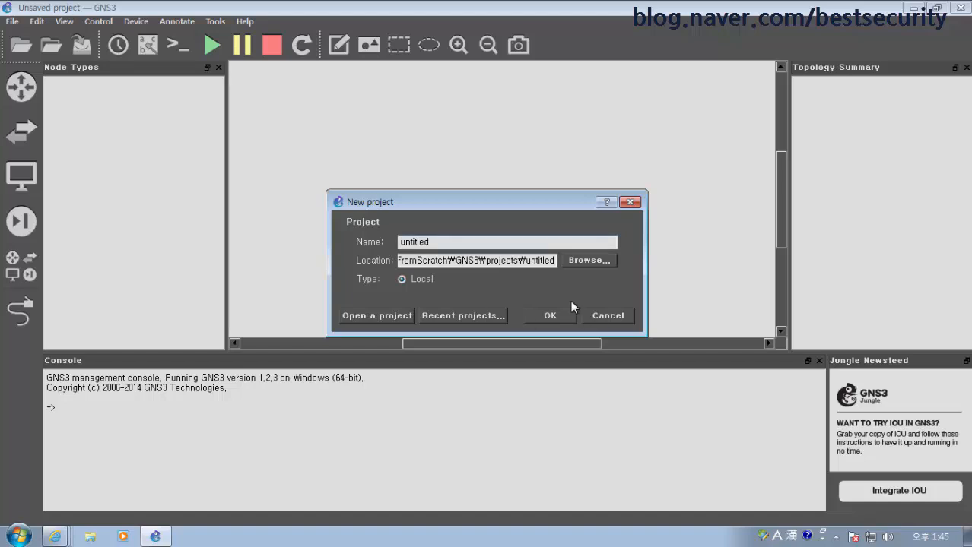
{"action": "left_click", "coordinate": [608, 316]}
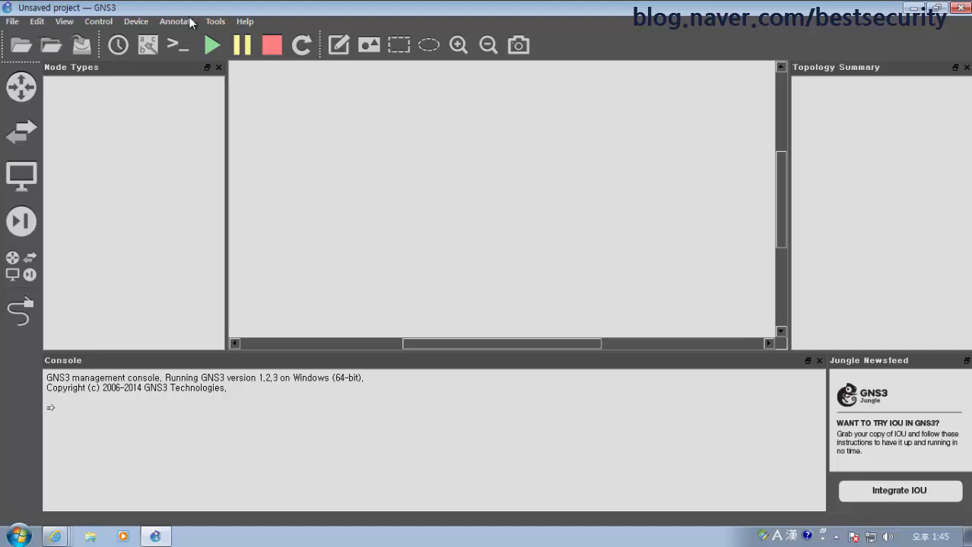
Open Edit > Preferences at General, moved to the left, beside a new Explorer window
{"action": "left_click", "coordinate": [36, 21]}
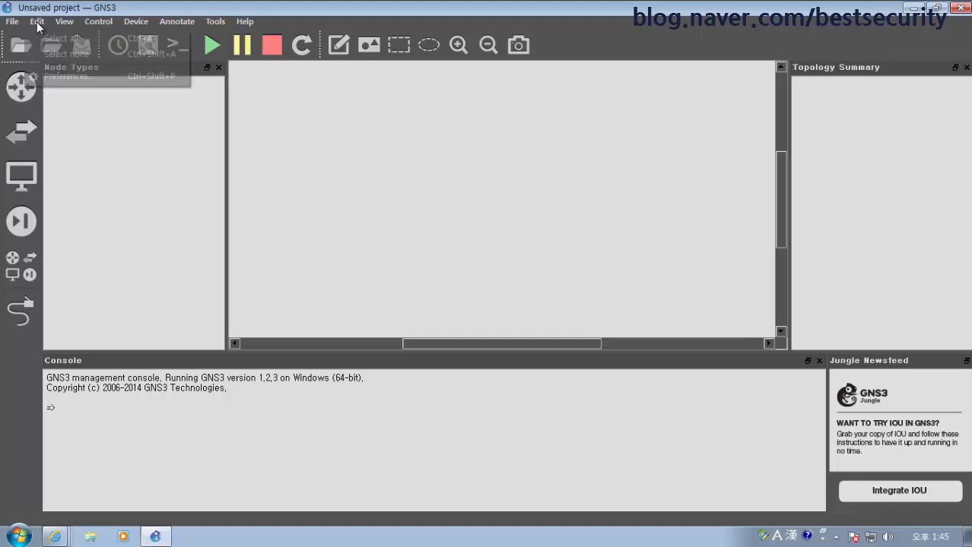
{"action": "left_click", "coordinate": [50, 75]}
{"action": "left_click_drag", "start_coordinate": [388, 15], "coordinate": [157, 15]}
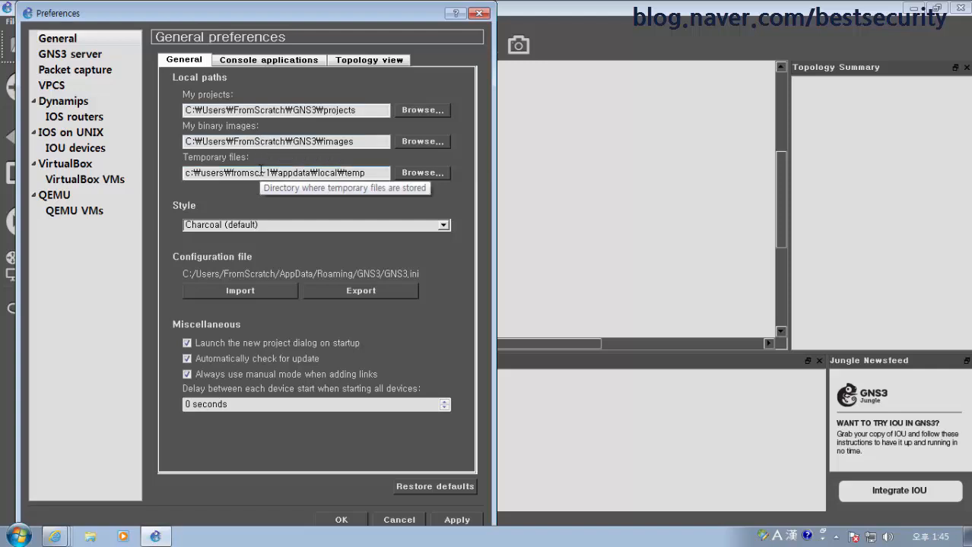
{"action": "left_click", "coordinate": [92, 538]}
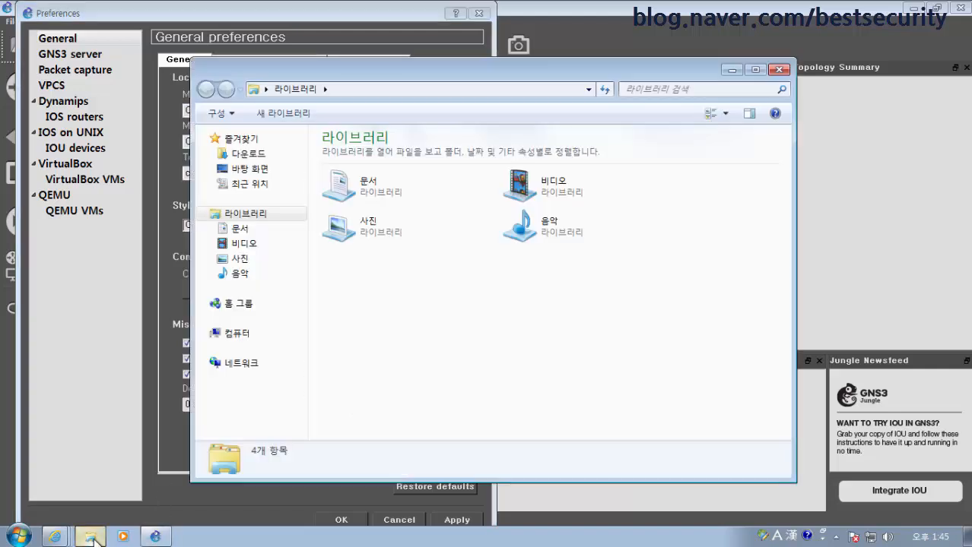
Reposition the Explorer window and open Local Disk (C:) under Computer
{"action": "left_click_drag", "start_coordinate": [501, 53], "coordinate": [664, 33]}
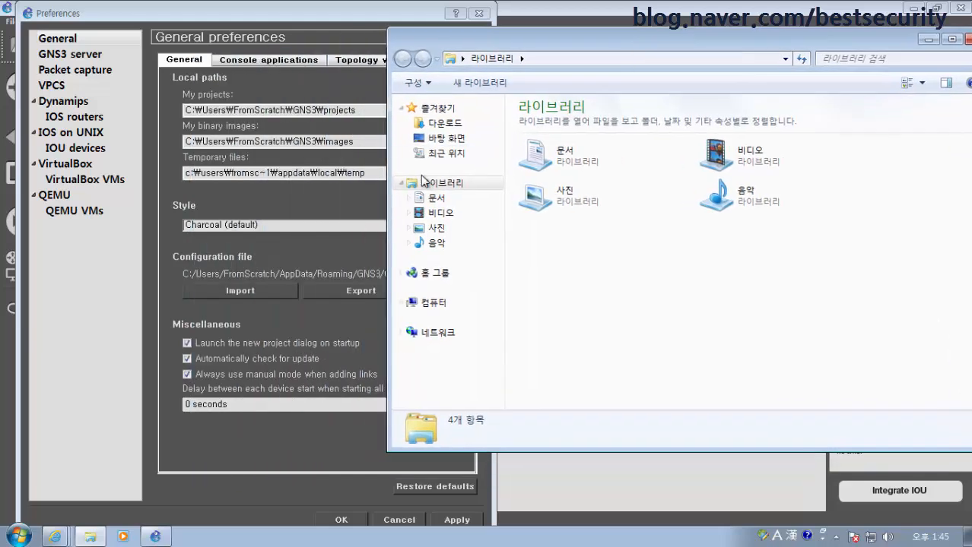
{"action": "left_click_drag", "start_coordinate": [391, 185], "coordinate": [488, 185]}
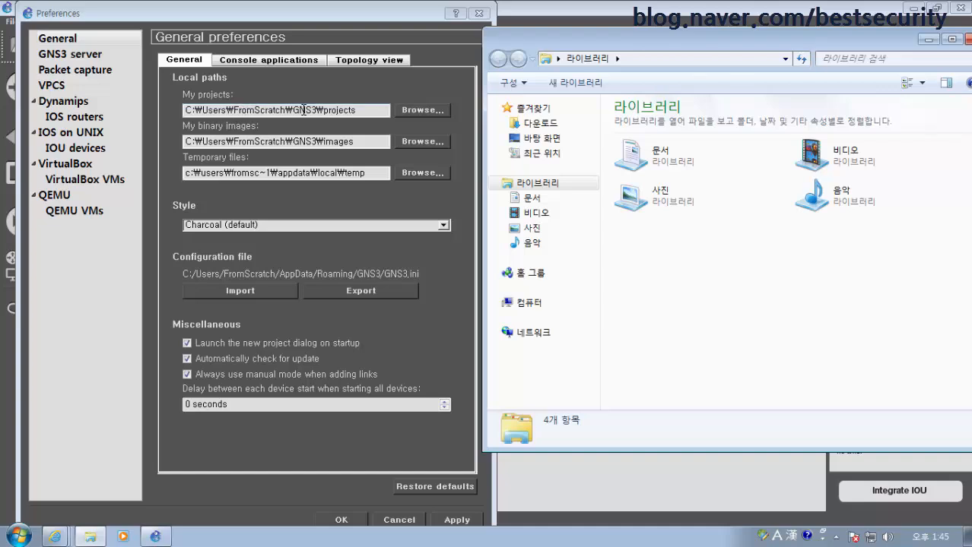
{"action": "left_click", "coordinate": [529, 302]}
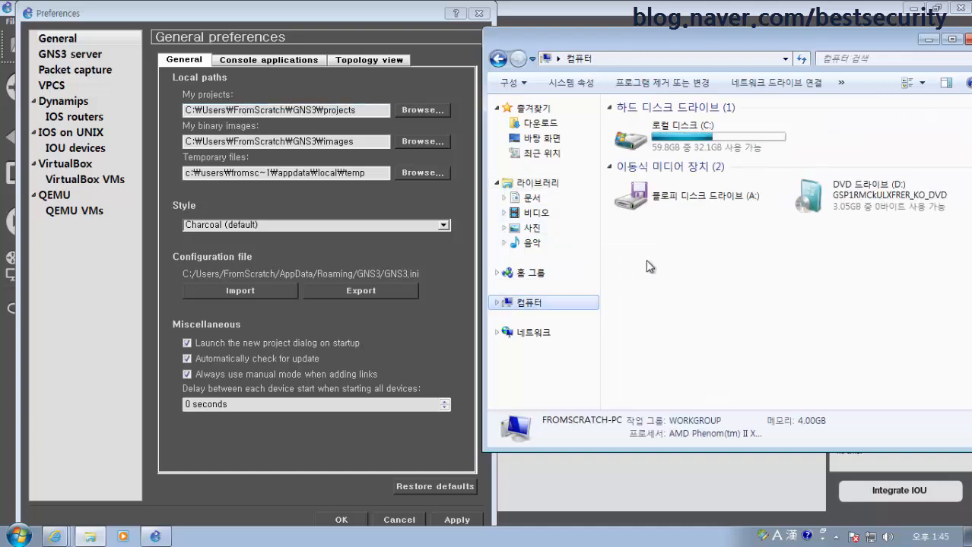
{"action": "left_click", "coordinate": [697, 139]}
{"action": "double_click", "coordinate": [695, 139]}
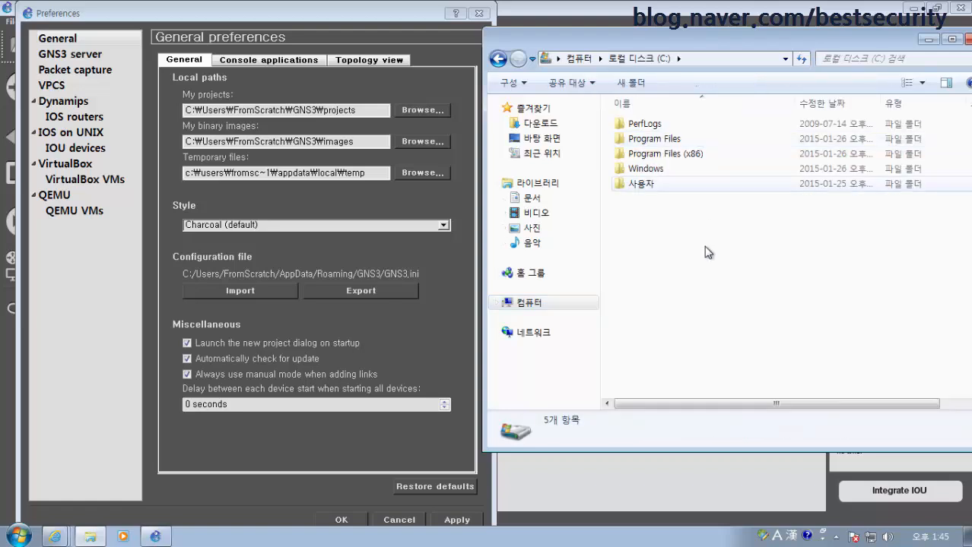
Create a new folder named GNS3 on drive C: and open it
{"action": "right_click", "coordinate": [665, 240]}
{"action": "mouse_move", "coordinate": [679, 250]}
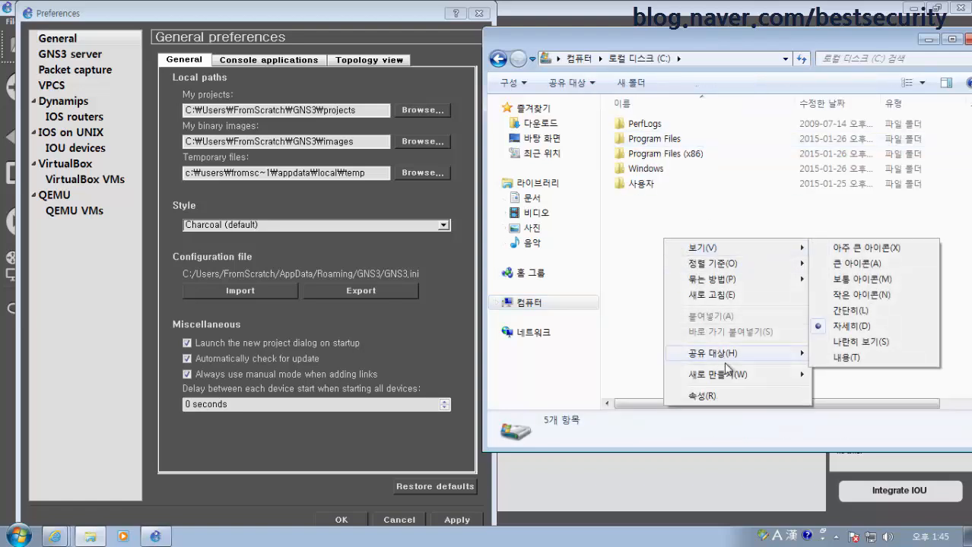
{"action": "mouse_move", "coordinate": [719, 375]}
{"action": "left_click", "coordinate": [840, 376]}
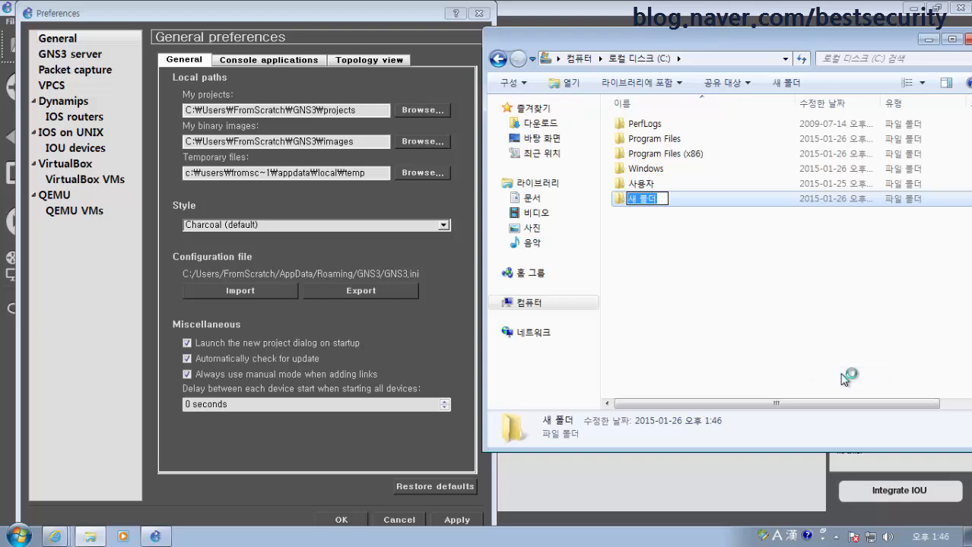
{"action": "type", "text": "GNS3"}
{"action": "key", "text": "Return"}
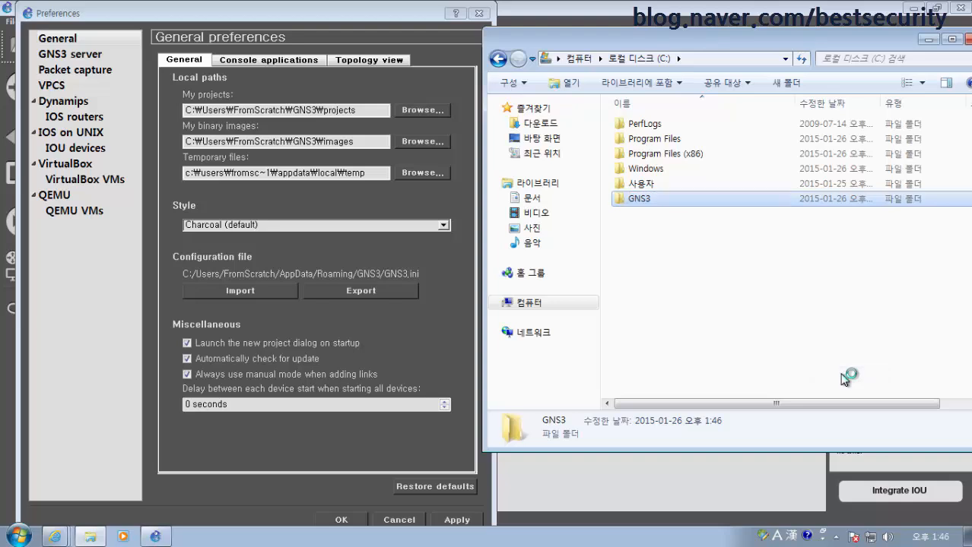
{"action": "key", "text": "Return"}
Create the subfolders Project, Images and Temp inside C:\GNS3
{"action": "right_click", "coordinate": [629, 182]}
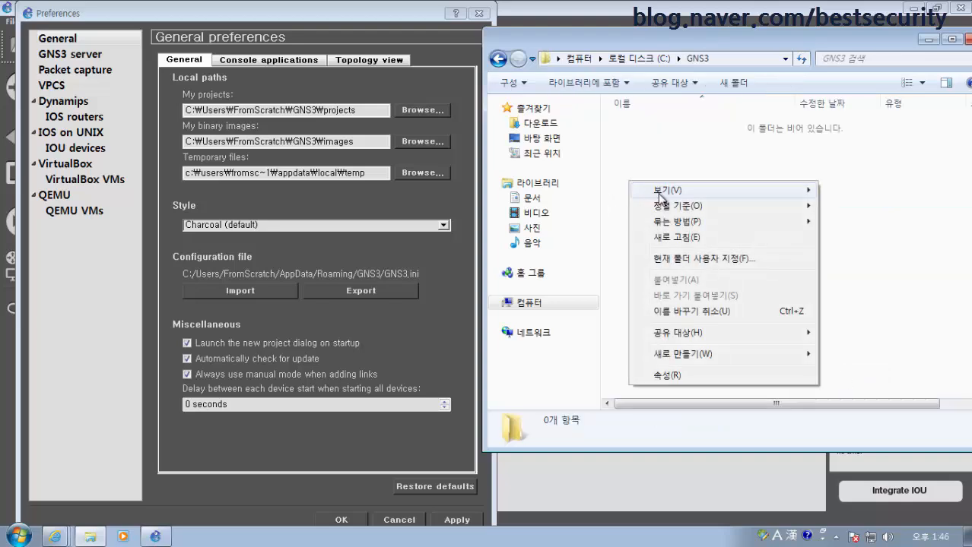
{"action": "mouse_move", "coordinate": [764, 354]}
{"action": "left_click", "coordinate": [817, 354]}
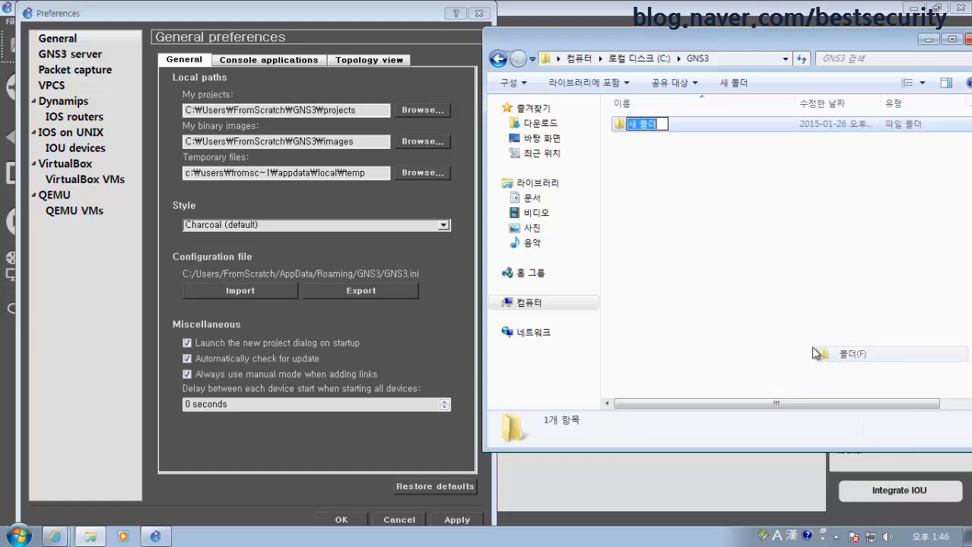
{"action": "type", "text": "Projec"}
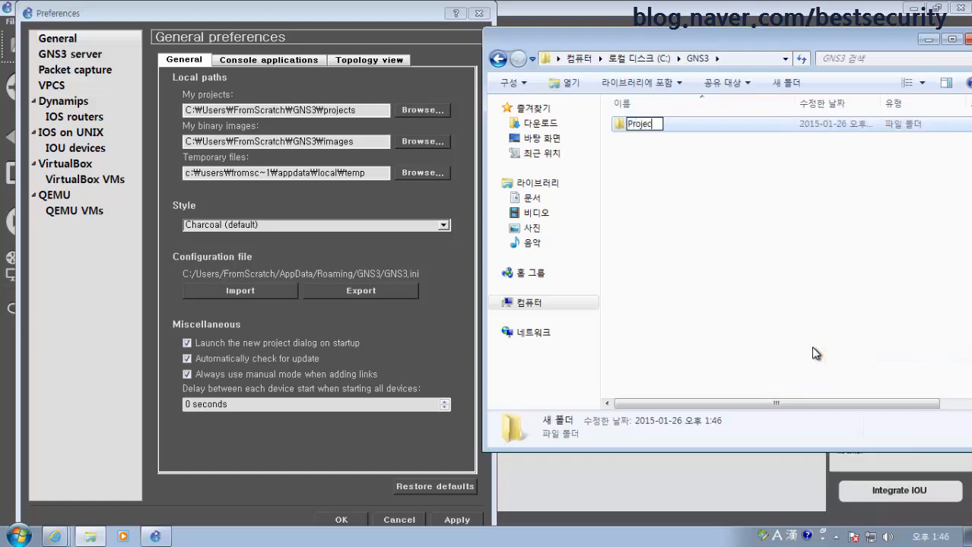
{"action": "type", "text": "t"}
{"action": "key", "text": "Return"}
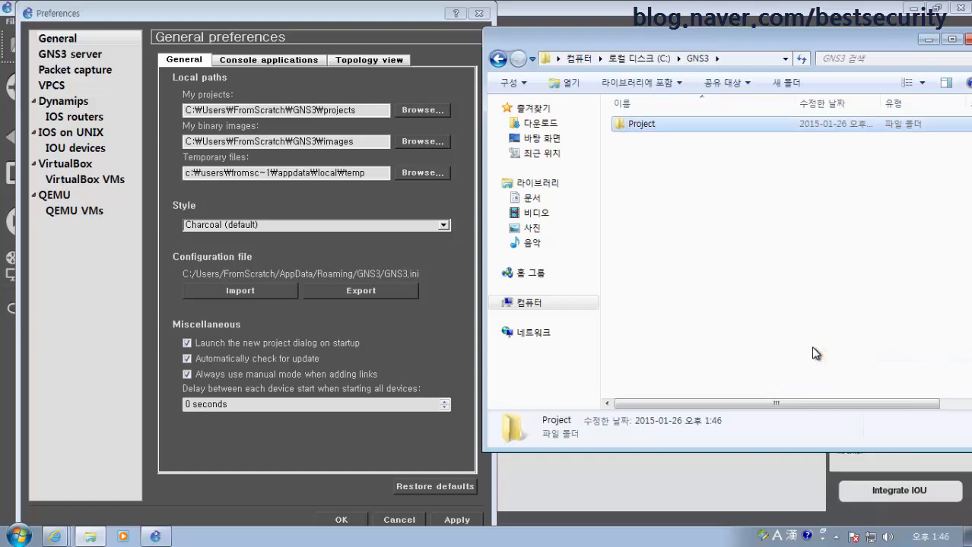
{"action": "right_click", "coordinate": [667, 197]}
{"action": "mouse_move", "coordinate": [693, 364]}
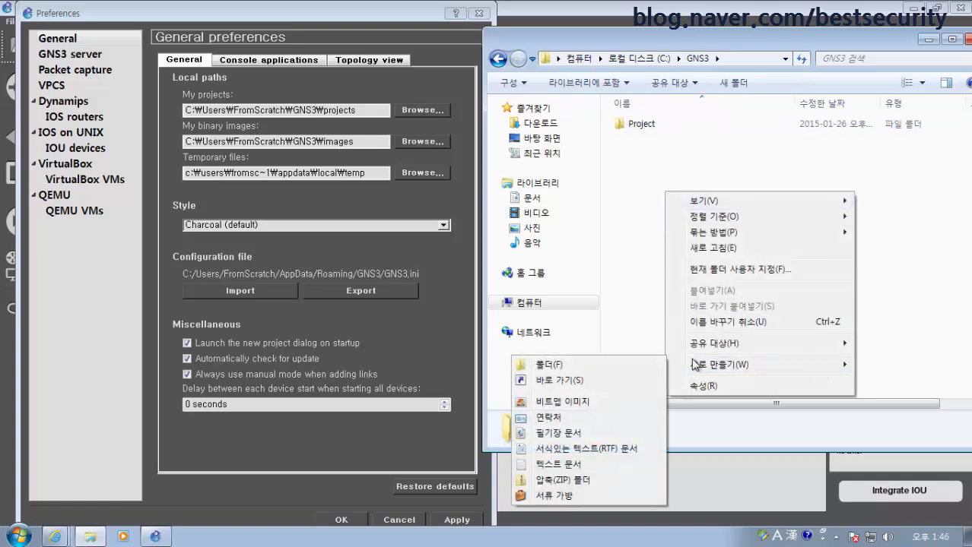
{"action": "left_click", "coordinate": [582, 365]}
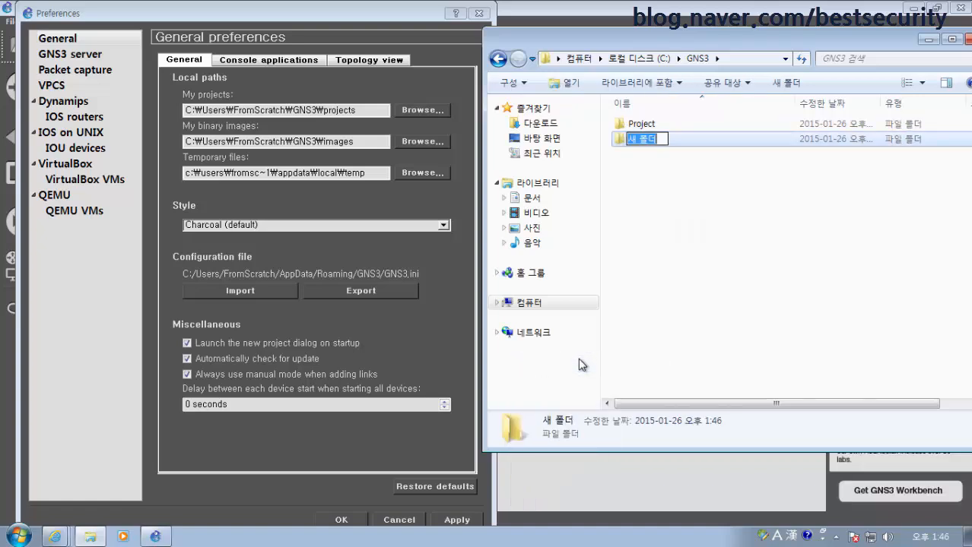
{"action": "type", "text": "Images"}
{"action": "key", "text": "Return"}
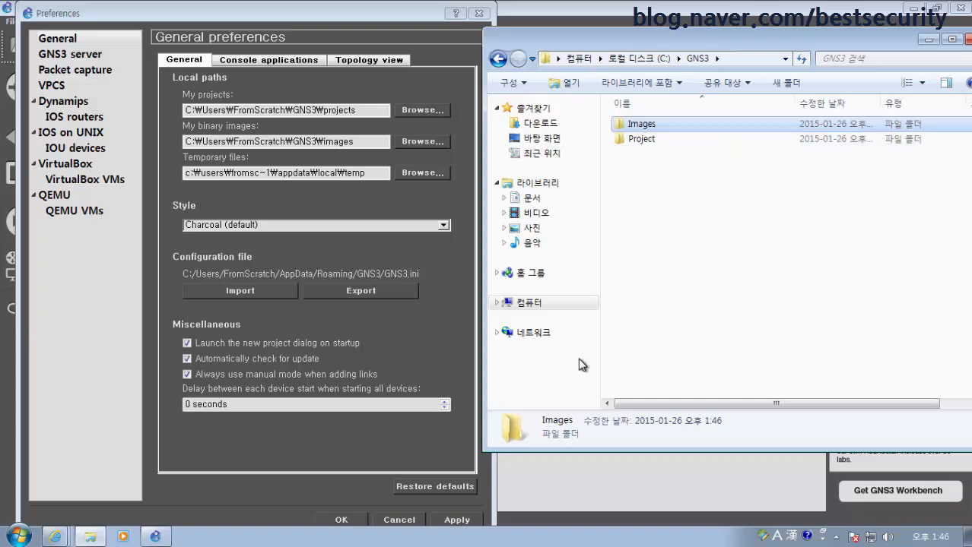
{"action": "right_click", "coordinate": [625, 211]}
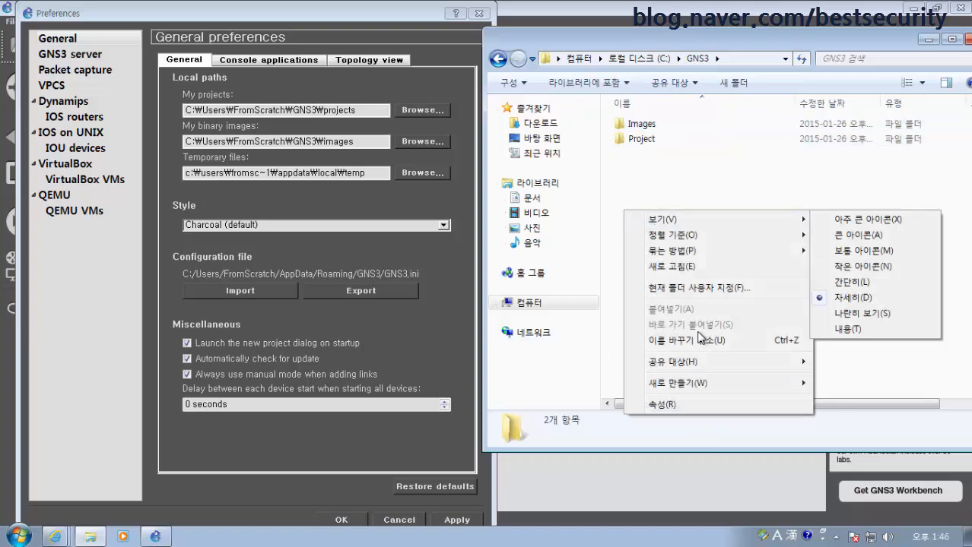
{"action": "mouse_move", "coordinate": [707, 383]}
{"action": "left_click", "coordinate": [882, 389]}
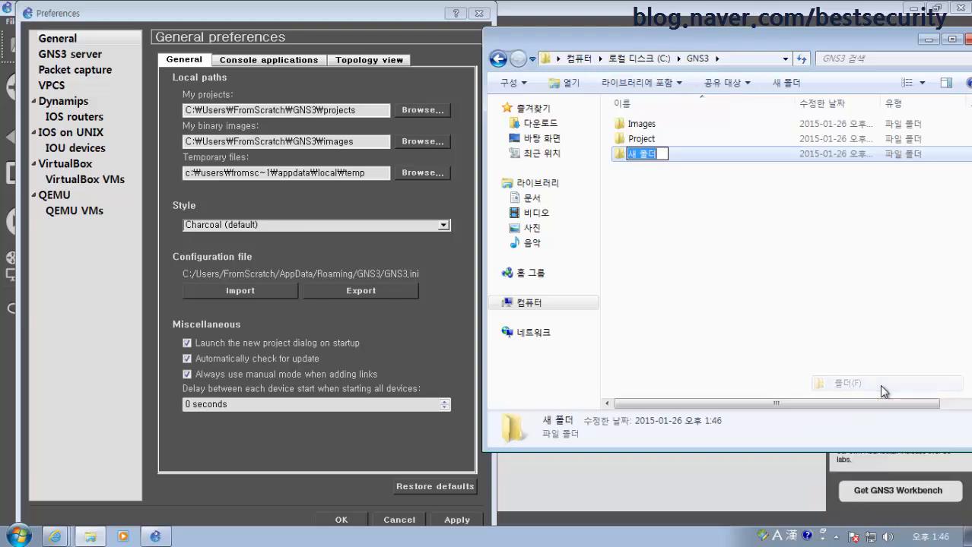
{"action": "type", "text": "Temp"}
{"action": "key", "text": "Return"}
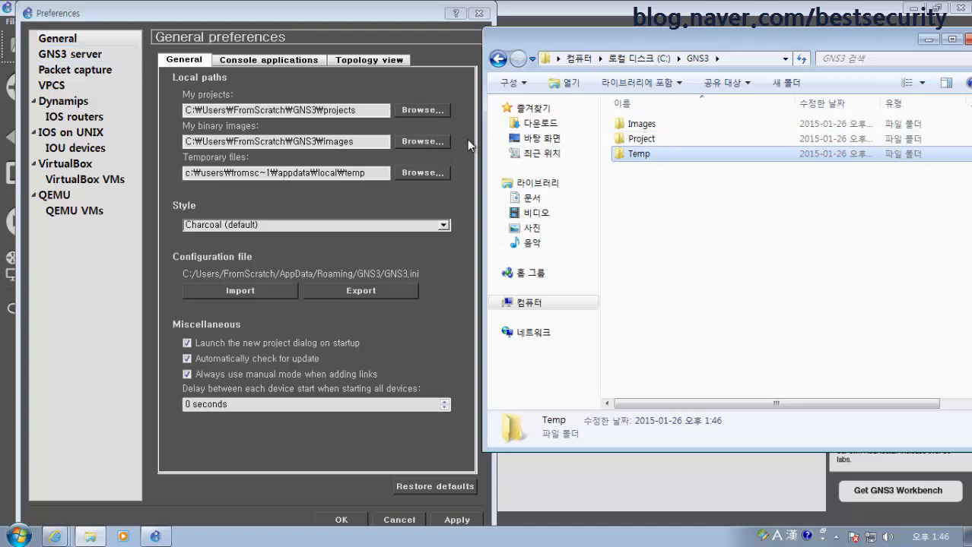
Set the My projects path to C:\GNS3\Project
{"action": "left_click", "coordinate": [430, 110]}
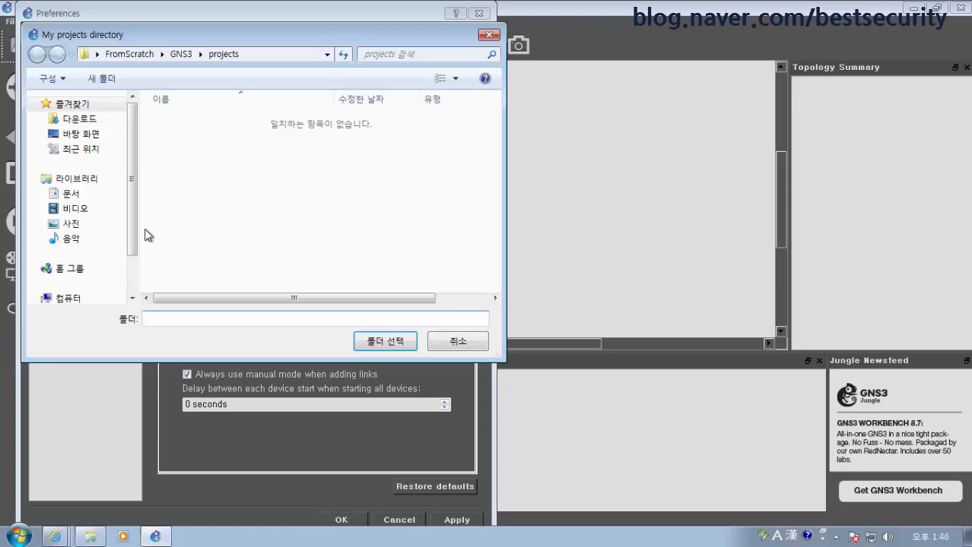
{"action": "scroll", "coordinate": [134, 250], "scroll_direction": "down", "scroll_amount": 1}
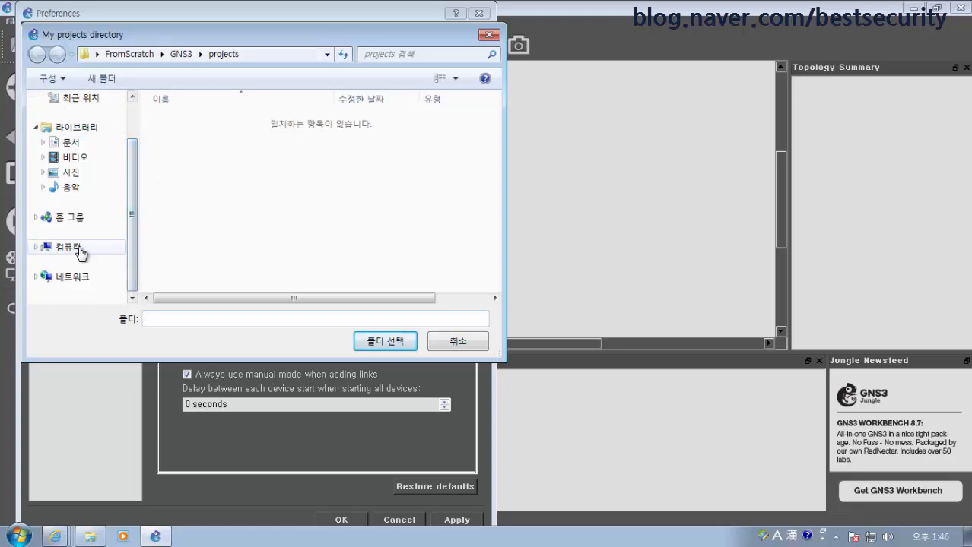
{"action": "left_click", "coordinate": [50, 249]}
{"action": "double_click", "coordinate": [235, 136]}
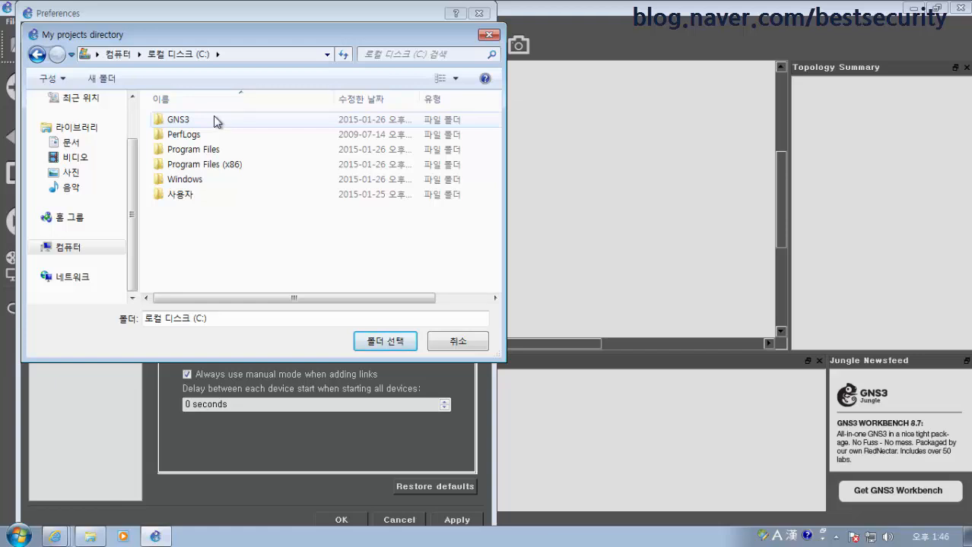
{"action": "double_click", "coordinate": [214, 122]}
{"action": "double_click", "coordinate": [180, 135]}
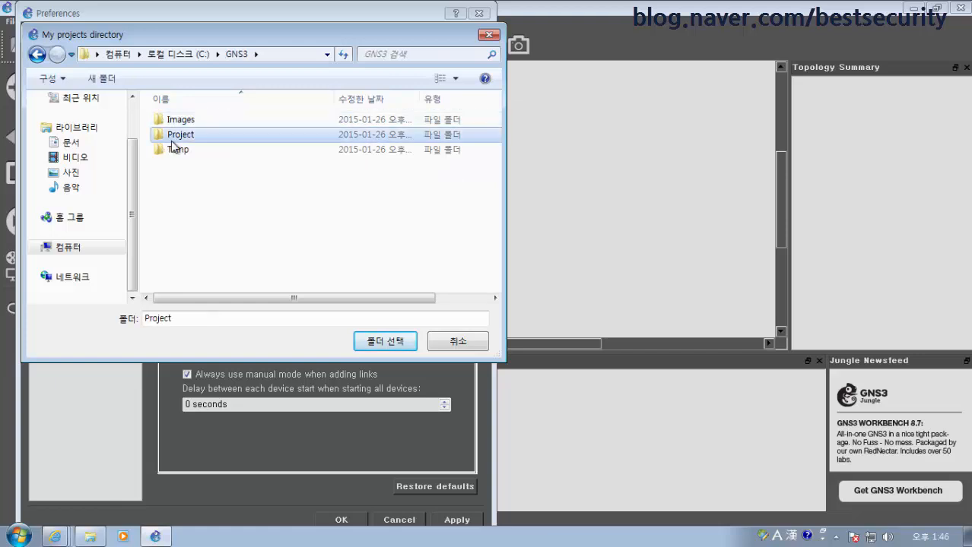
{"action": "left_click", "coordinate": [384, 342]}
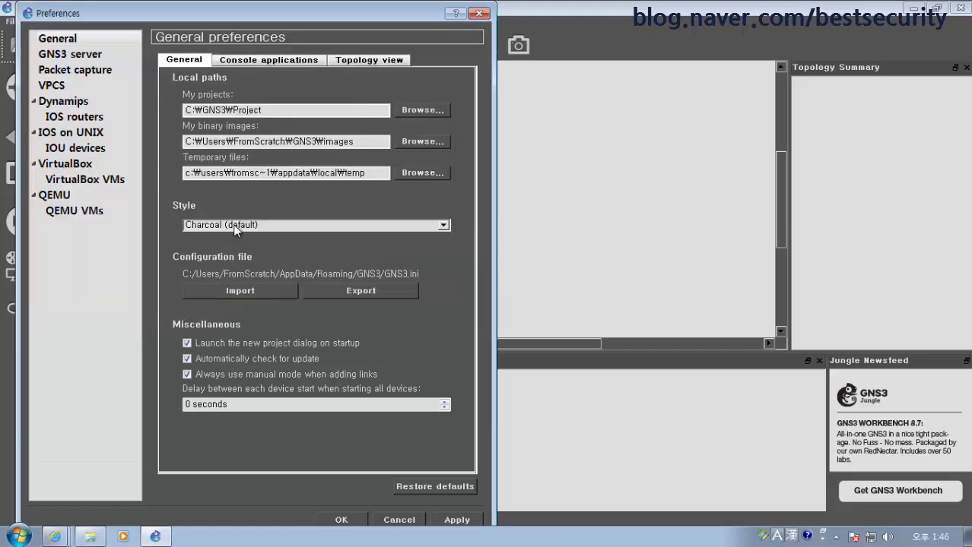
Set the My binary images path to C:\GNS3\Images
{"action": "left_click", "coordinate": [423, 141]}
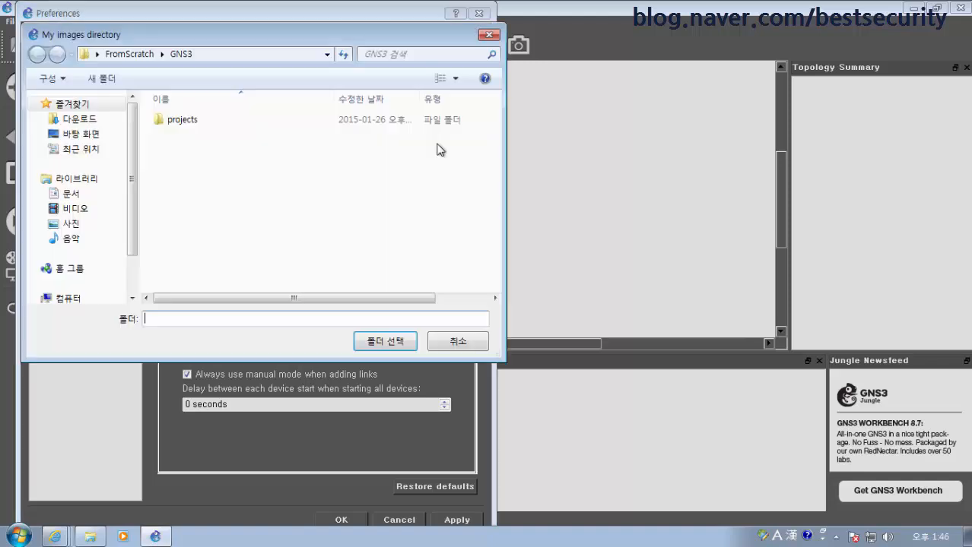
{"action": "left_click", "coordinate": [129, 54]}
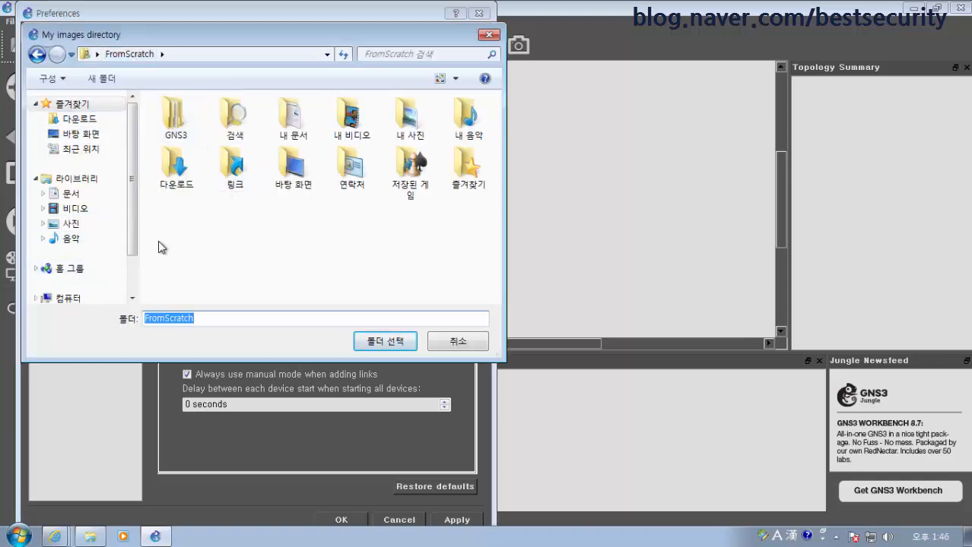
{"action": "scroll", "coordinate": [69, 238], "scroll_direction": "down", "scroll_amount": 1}
{"action": "left_click", "coordinate": [68, 246]}
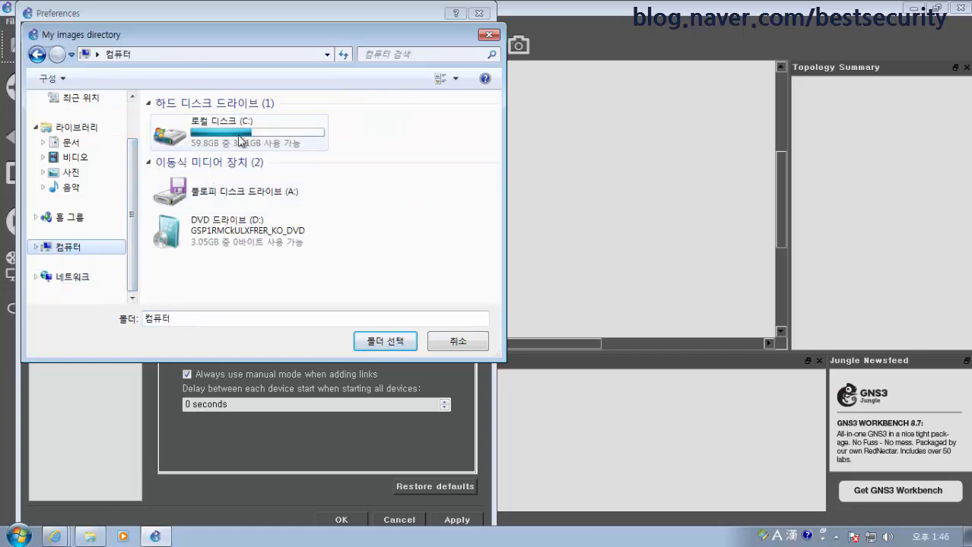
{"action": "double_click", "coordinate": [240, 141]}
{"action": "double_click", "coordinate": [176, 121]}
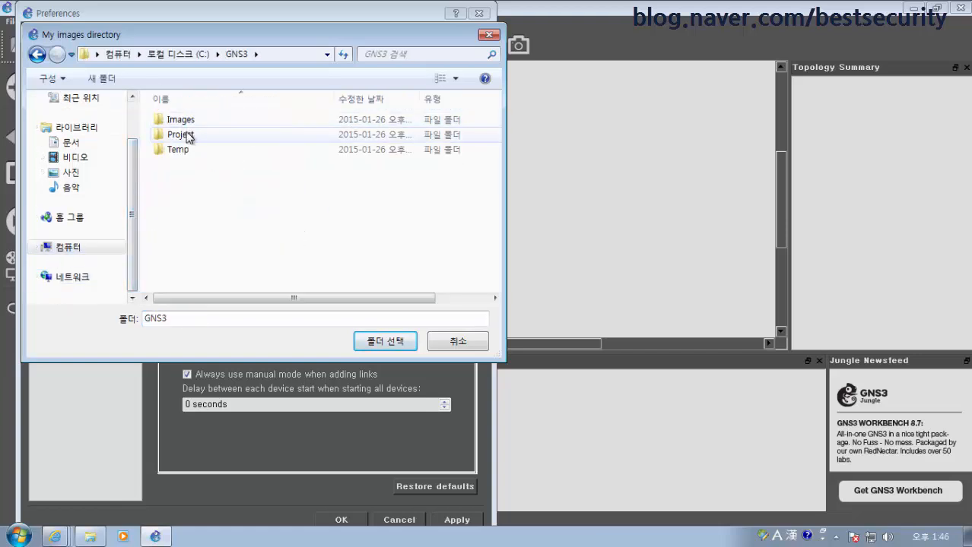
{"action": "double_click", "coordinate": [181, 120]}
{"action": "left_click", "coordinate": [396, 341]}
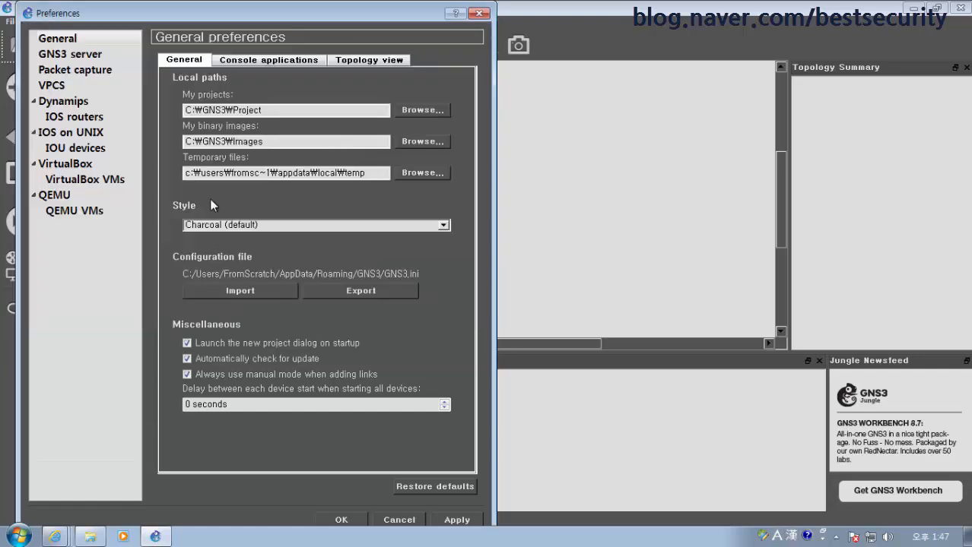
Set the Temporary files path to C:\GNS3\Temp
{"action": "left_click", "coordinate": [431, 175]}
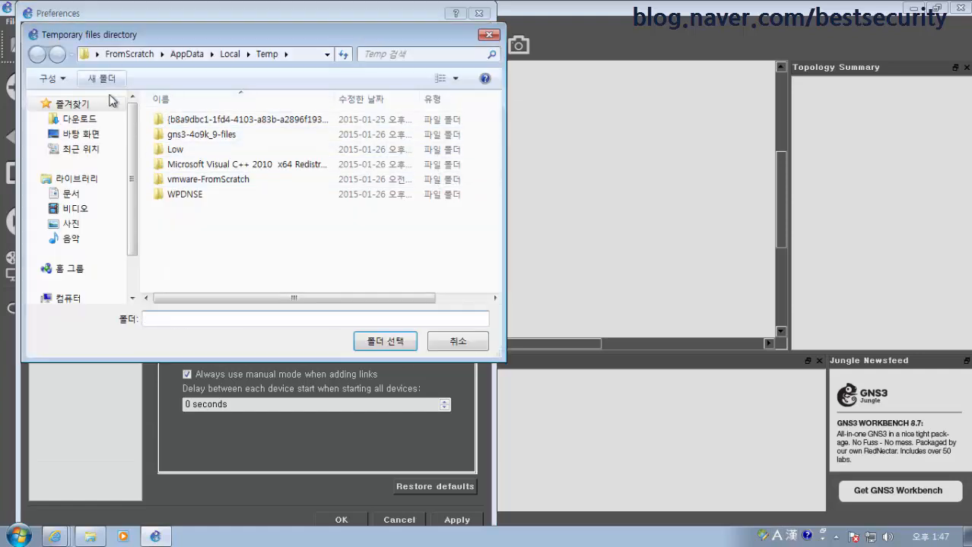
{"action": "left_click_drag", "start_coordinate": [133, 254], "coordinate": [133, 289]}
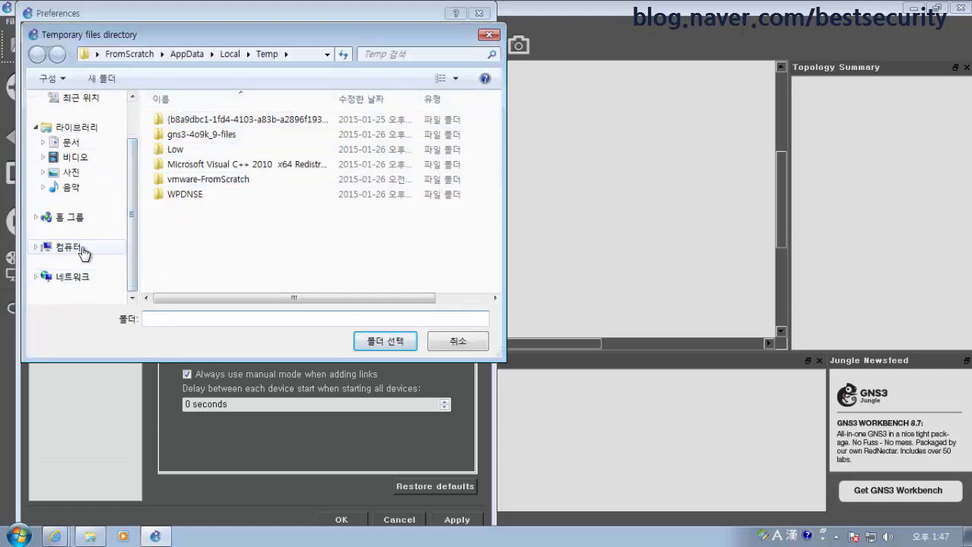
{"action": "left_click", "coordinate": [82, 251]}
{"action": "double_click", "coordinate": [261, 130]}
{"action": "left_click", "coordinate": [193, 124]}
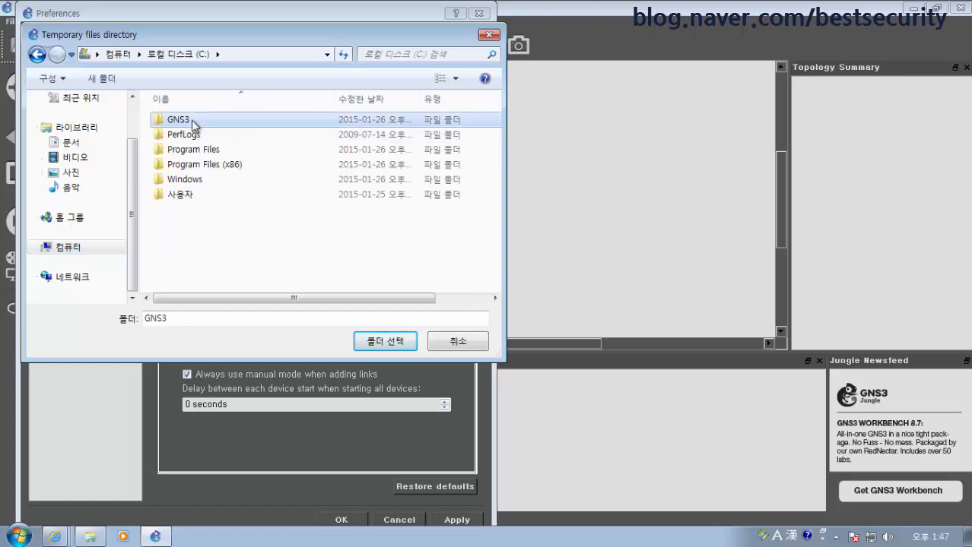
{"action": "double_click", "coordinate": [192, 124]}
{"action": "double_click", "coordinate": [184, 150]}
{"action": "left_click", "coordinate": [385, 342]}
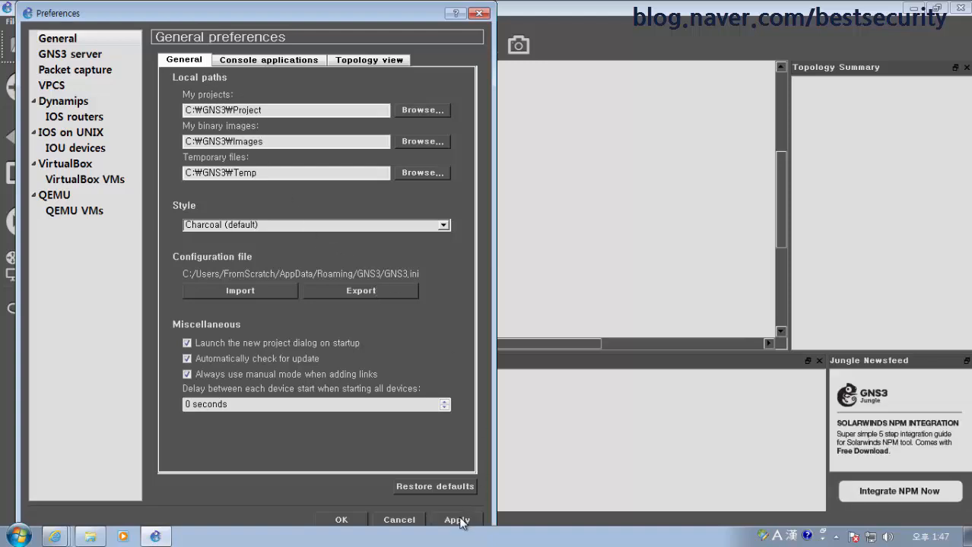
Review the Console applications, Topology view and GNS3 server preference pages
{"action": "left_click", "coordinate": [262, 60]}
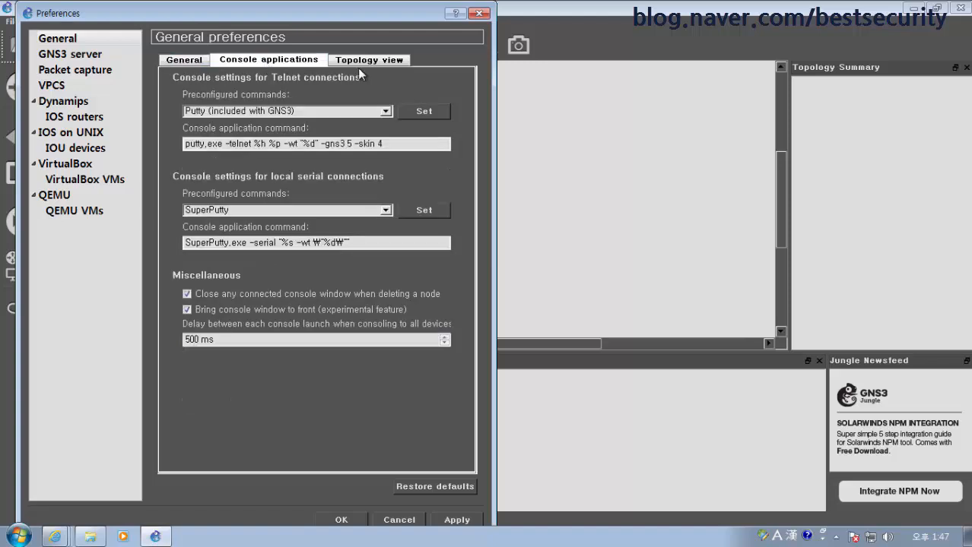
{"action": "left_click", "coordinate": [373, 61]}
{"action": "left_click", "coordinate": [295, 62]}
{"action": "left_click", "coordinate": [196, 62]}
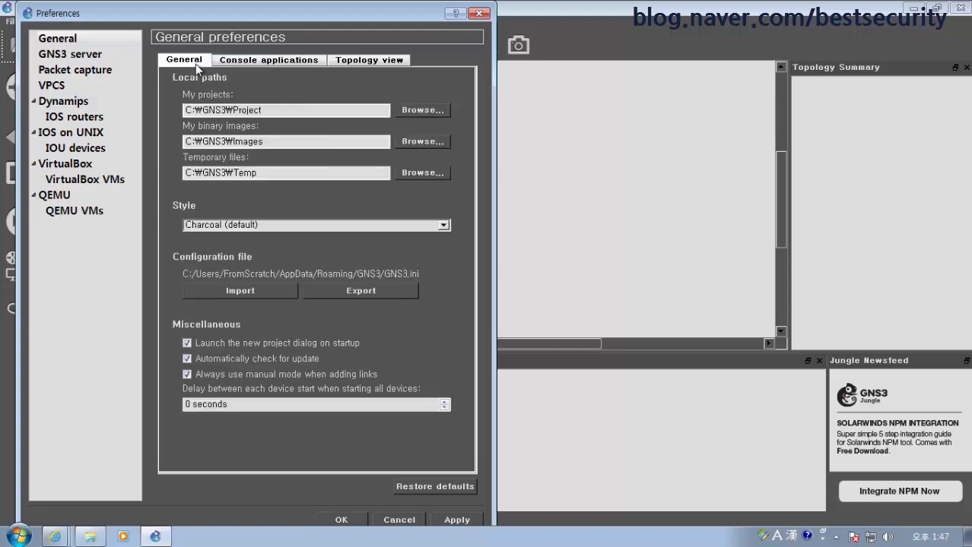
{"action": "left_click", "coordinate": [78, 58]}
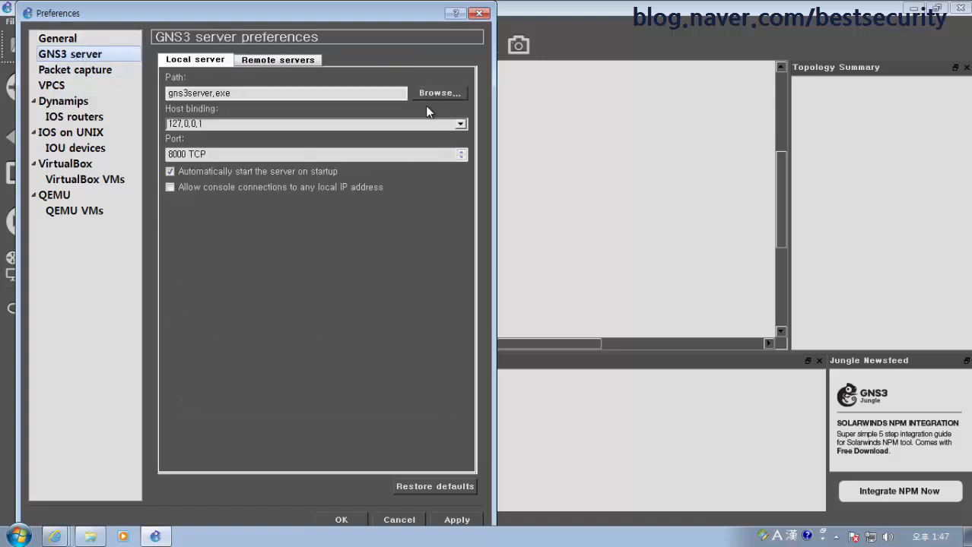
{"action": "left_click", "coordinate": [286, 60]}
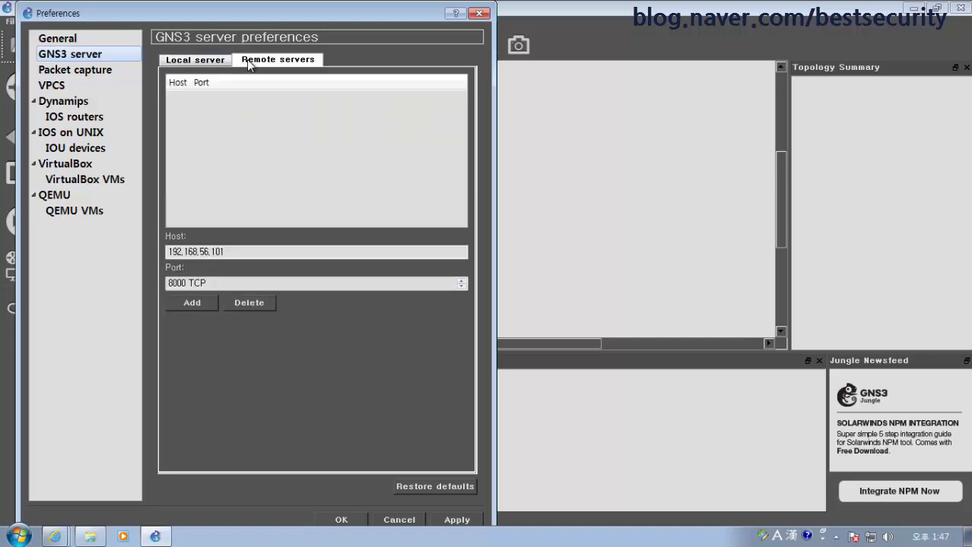
{"action": "left_click", "coordinate": [195, 60]}
Check Packet capture, then apply the C:\GNS3 local paths from General preferences
{"action": "left_click", "coordinate": [82, 70]}
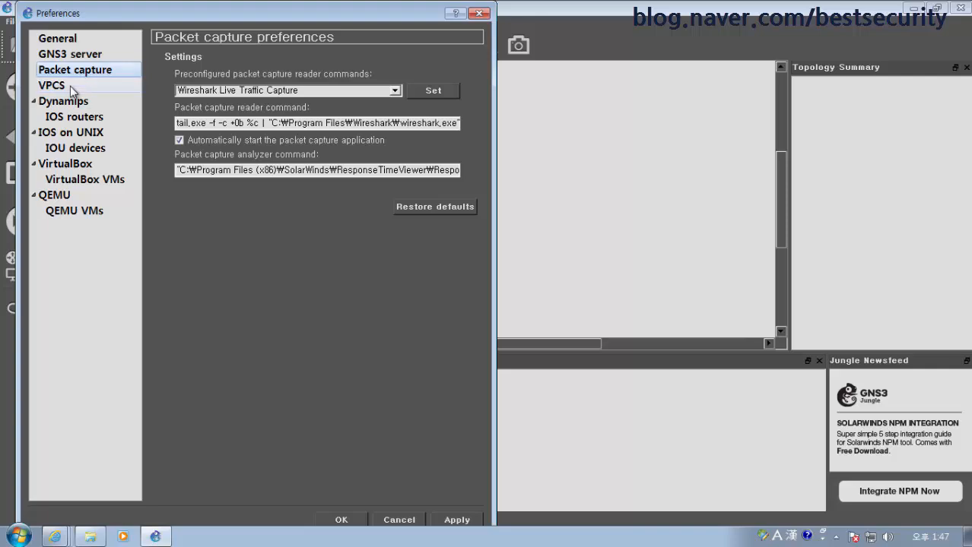
{"action": "left_click", "coordinate": [83, 40]}
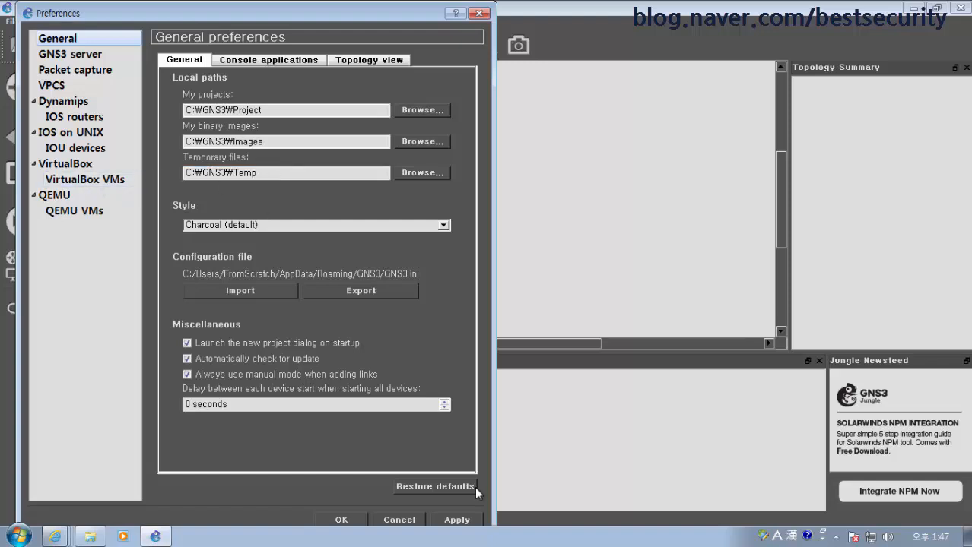
{"action": "left_click", "coordinate": [466, 521]}
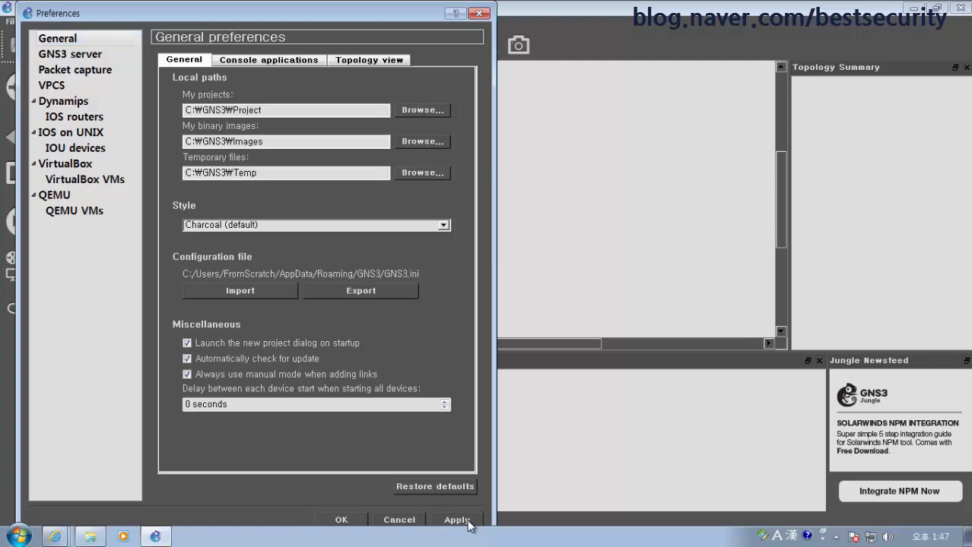
{"action": "left_click", "coordinate": [83, 55]}
Start a New IOS router under Dynamips > IOS routers, cancelling the image file browser
{"action": "left_click", "coordinate": [81, 101]}
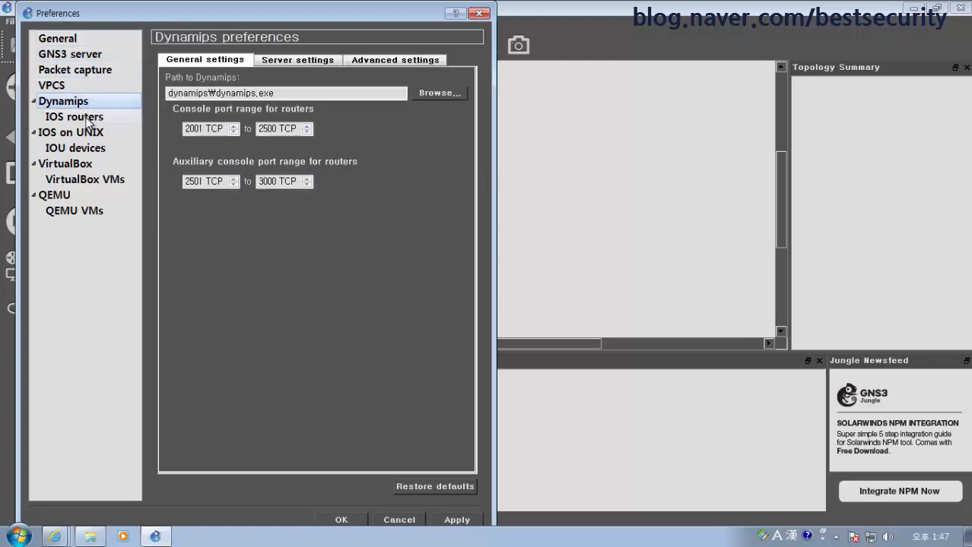
{"action": "left_click", "coordinate": [76, 118]}
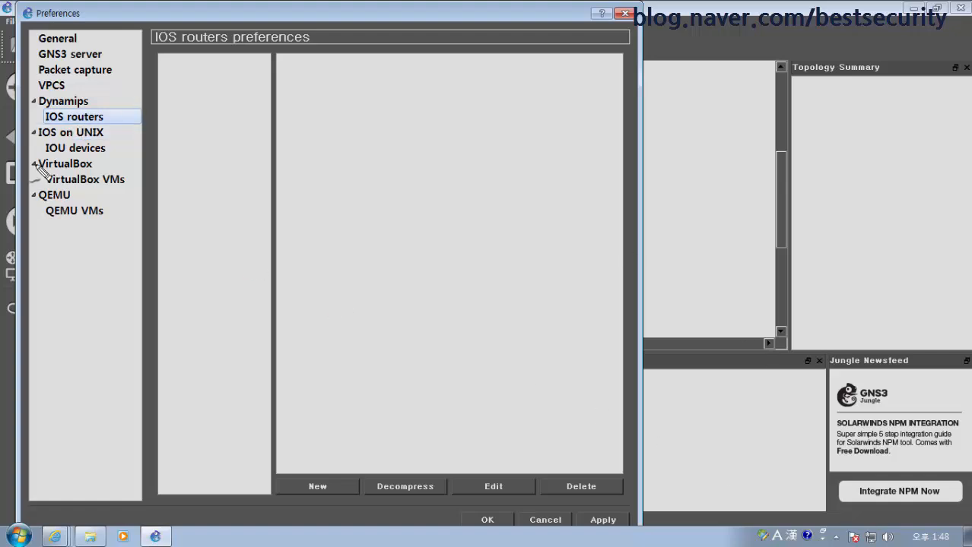
{"action": "mouse_move", "coordinate": [48, 120]}
{"action": "left_mouse_down"}
{"action": "mouse_move", "coordinate": [84, 84]}
{"action": "mouse_move", "coordinate": [98, 122]}
{"action": "mouse_move", "coordinate": [84, 143]}
{"action": "mouse_move", "coordinate": [62, 130]}
{"action": "left_mouse_up"}
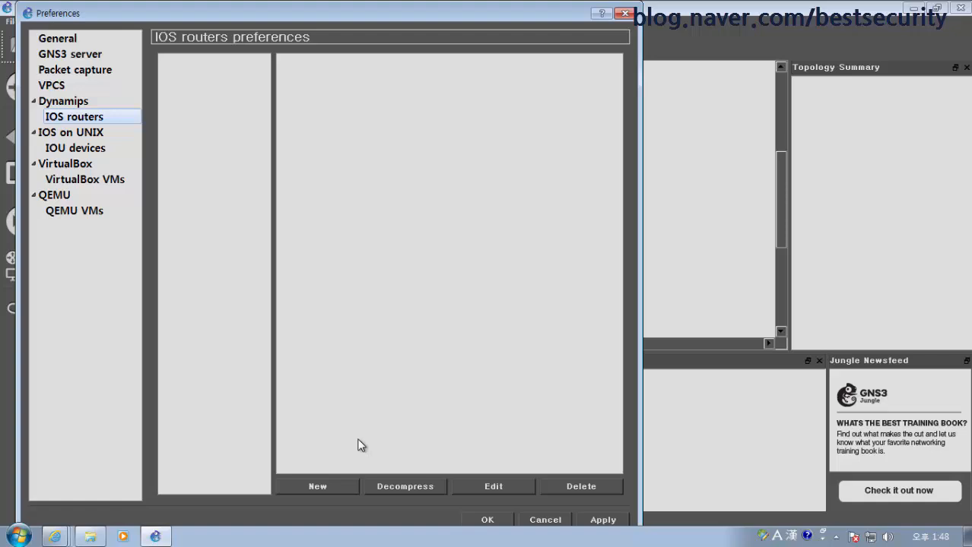
{"action": "left_click", "coordinate": [319, 491]}
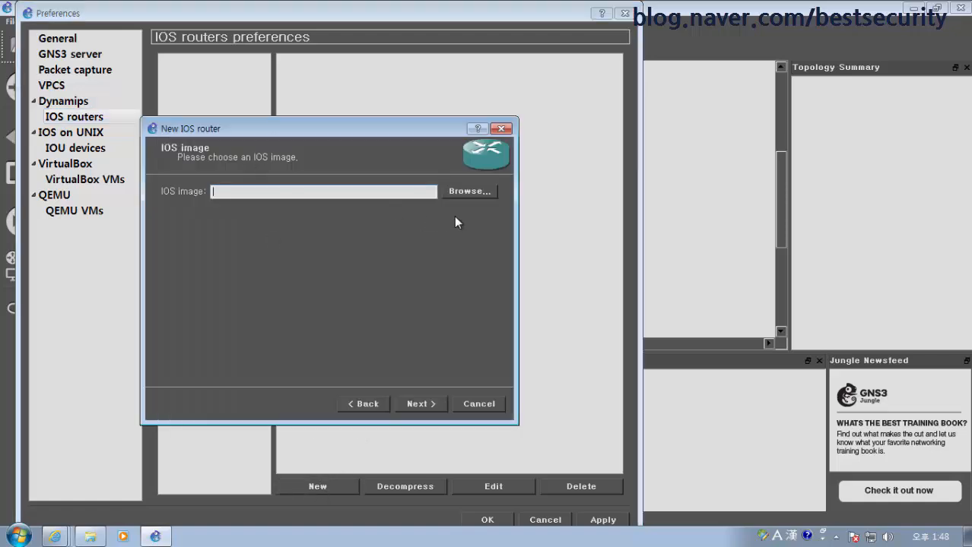
{"action": "left_click", "coordinate": [468, 194]}
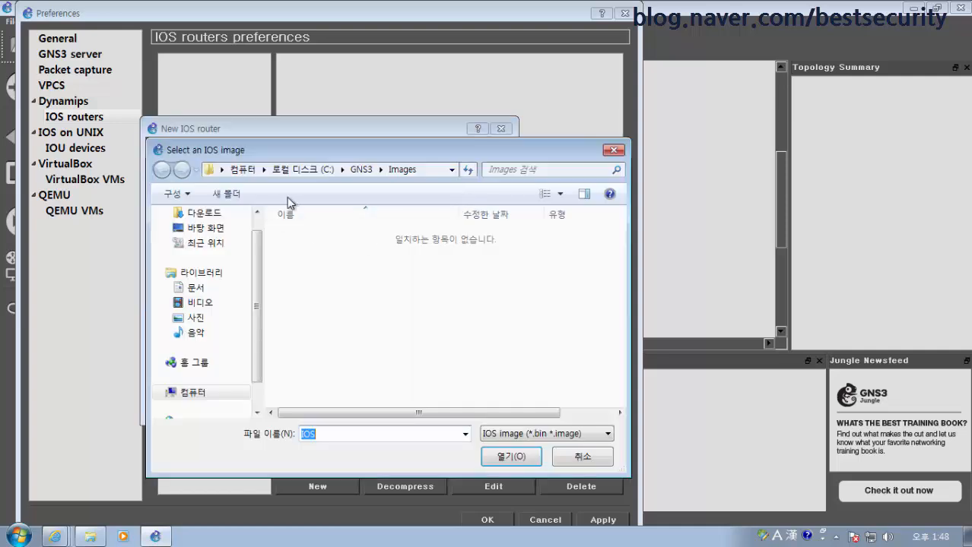
{"action": "left_click", "coordinate": [582, 459]}
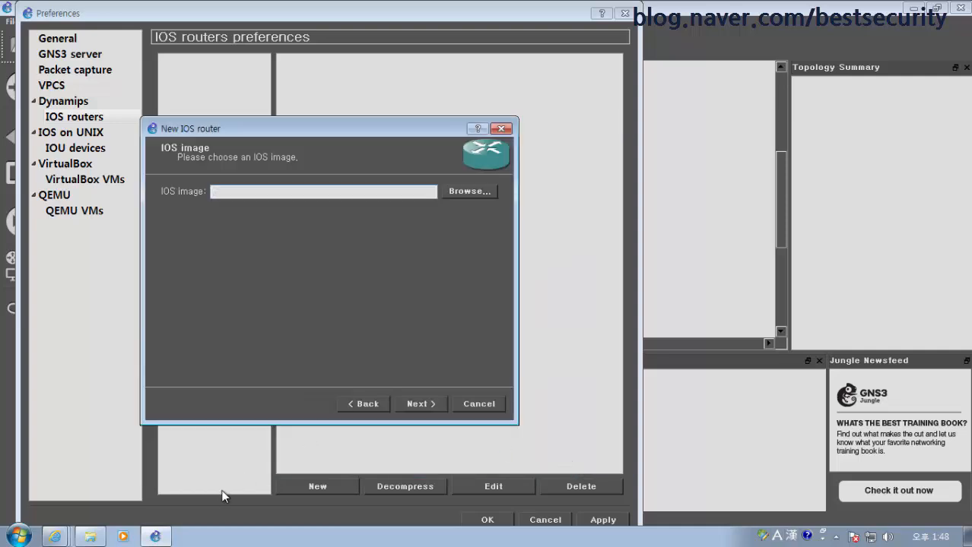
Paste the c3640-jk9o3s-mz.124-10c.bin image from Downloads into C:\GNS3\Images
{"action": "left_click", "coordinate": [92, 538]}
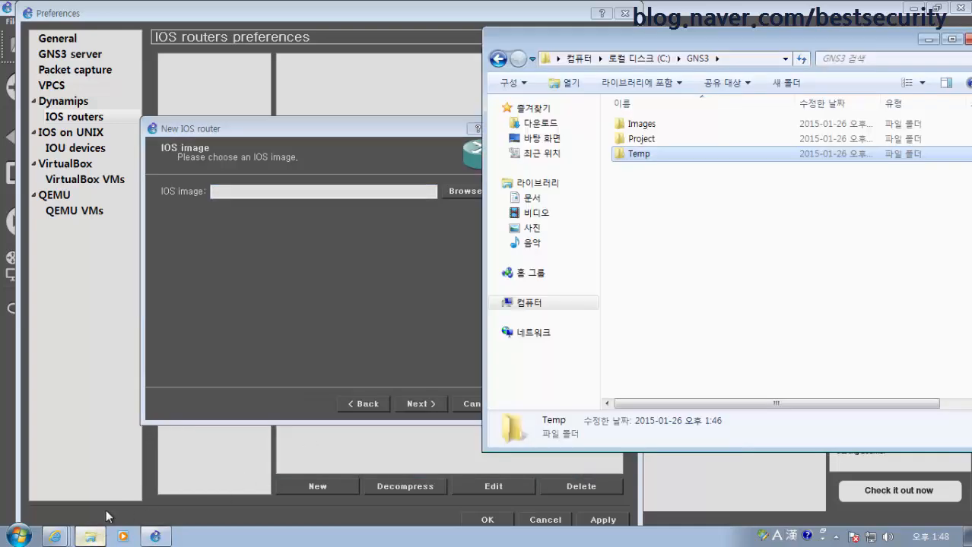
{"action": "left_click", "coordinate": [540, 123]}
{"action": "left_click", "coordinate": [706, 126]}
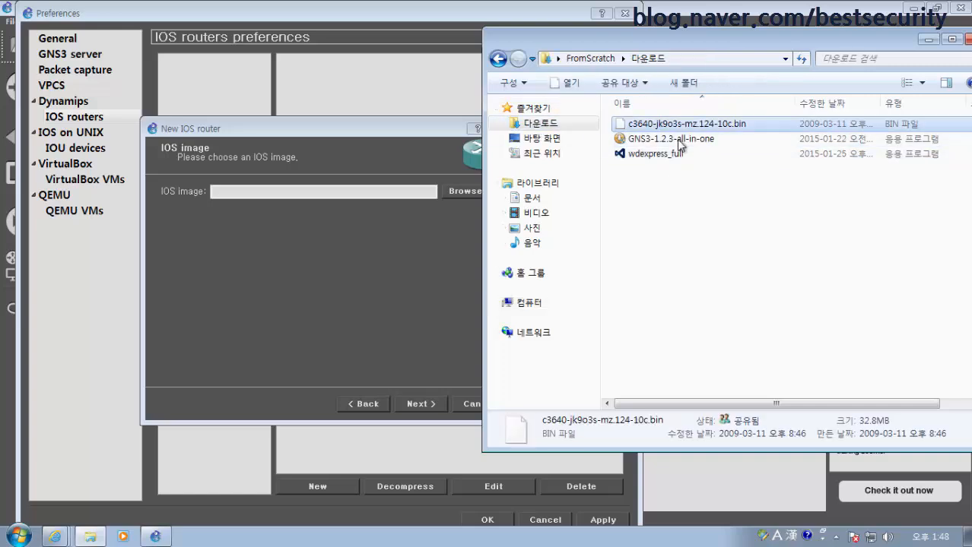
{"action": "left_click", "coordinate": [525, 303]}
{"action": "double_click", "coordinate": [669, 129]}
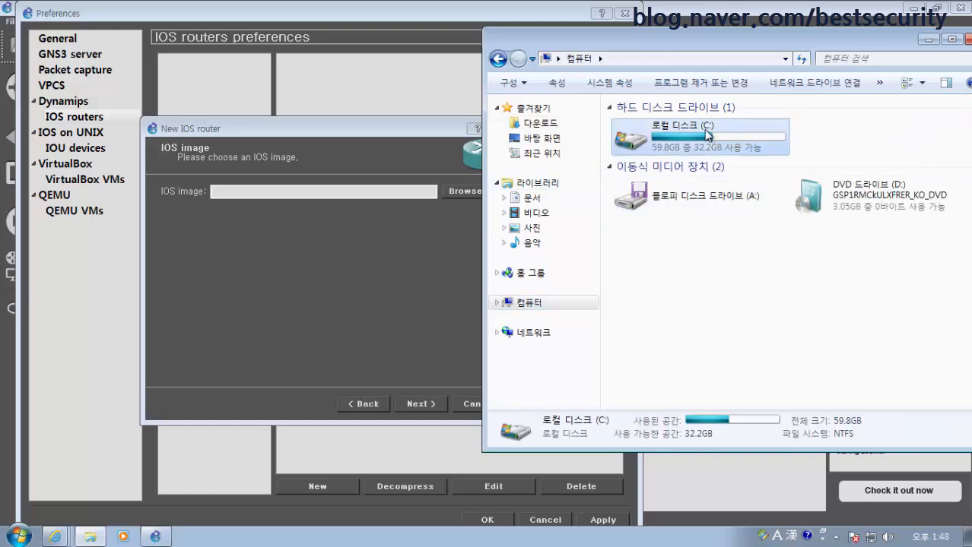
{"action": "double_click", "coordinate": [639, 124]}
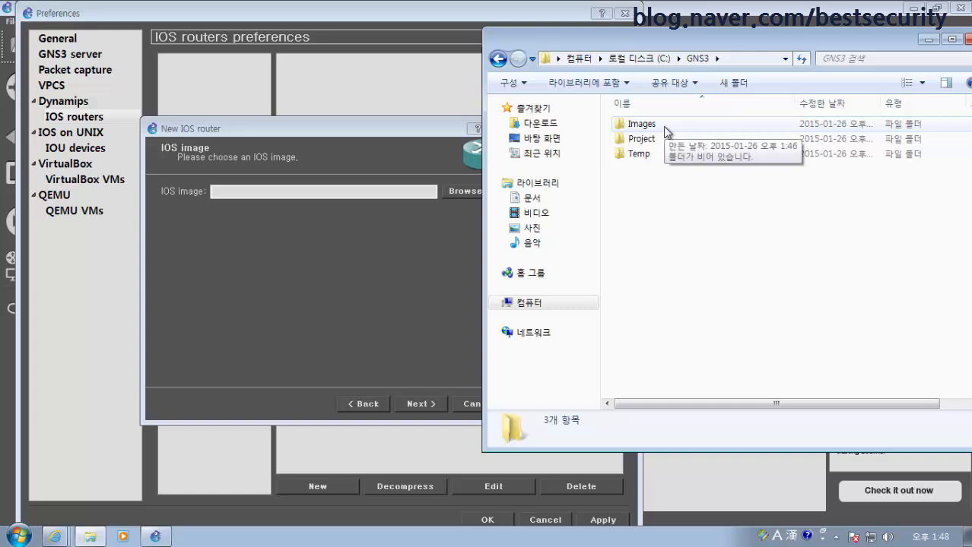
{"action": "double_click", "coordinate": [664, 132]}
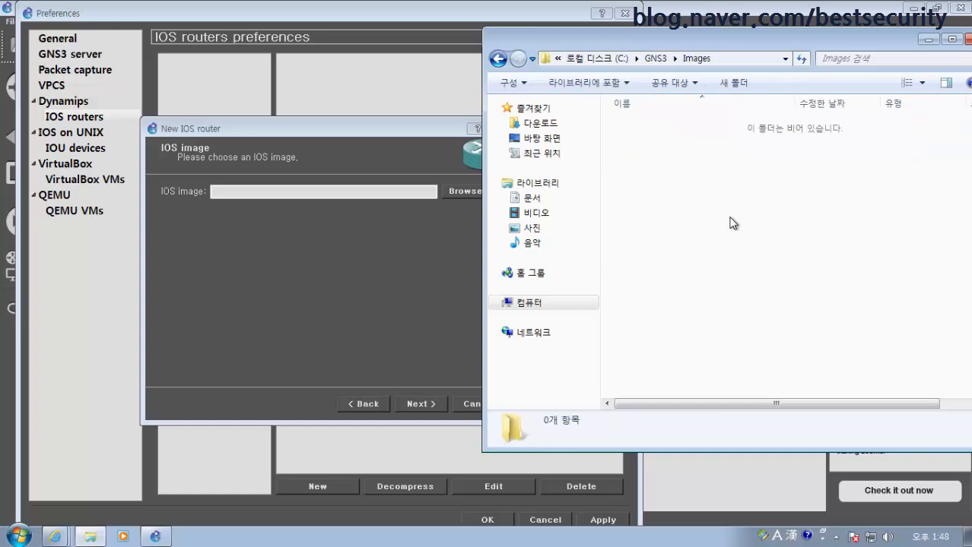
{"action": "key", "text": "ctrl+v"}
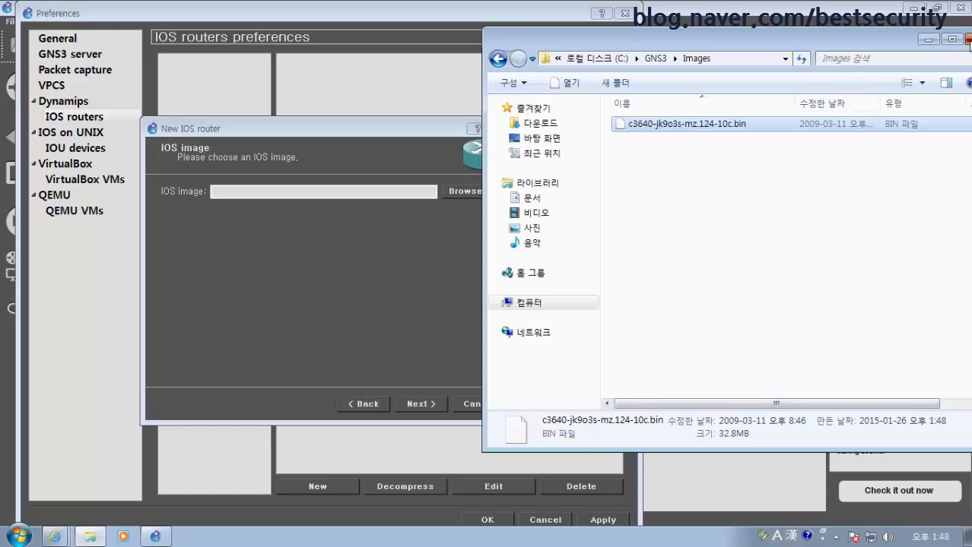
Close Explorer, retry the New IOS router image browse, then cancel the wizard
{"action": "left_click", "coordinate": [968, 39]}
{"action": "left_click", "coordinate": [454, 403]}
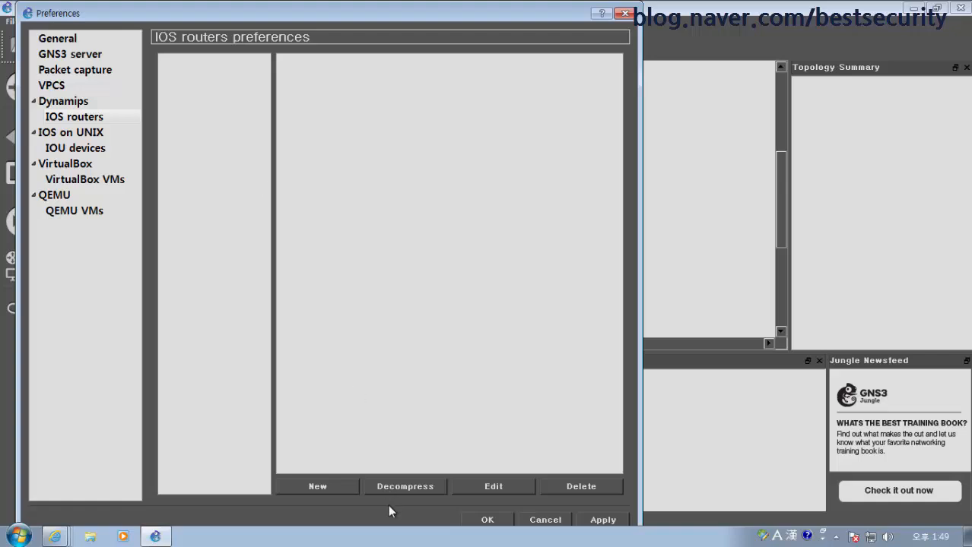
{"action": "left_click", "coordinate": [312, 484]}
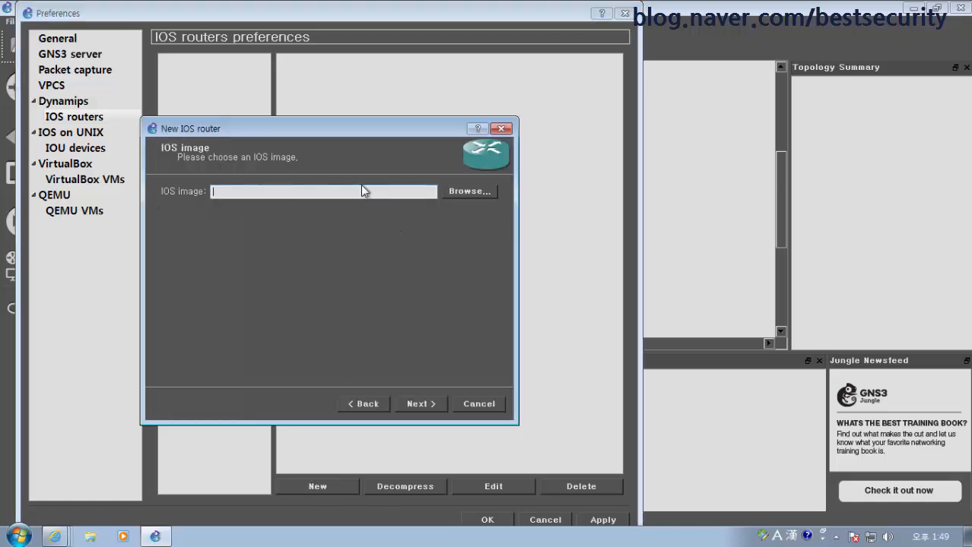
{"action": "left_click", "coordinate": [467, 192]}
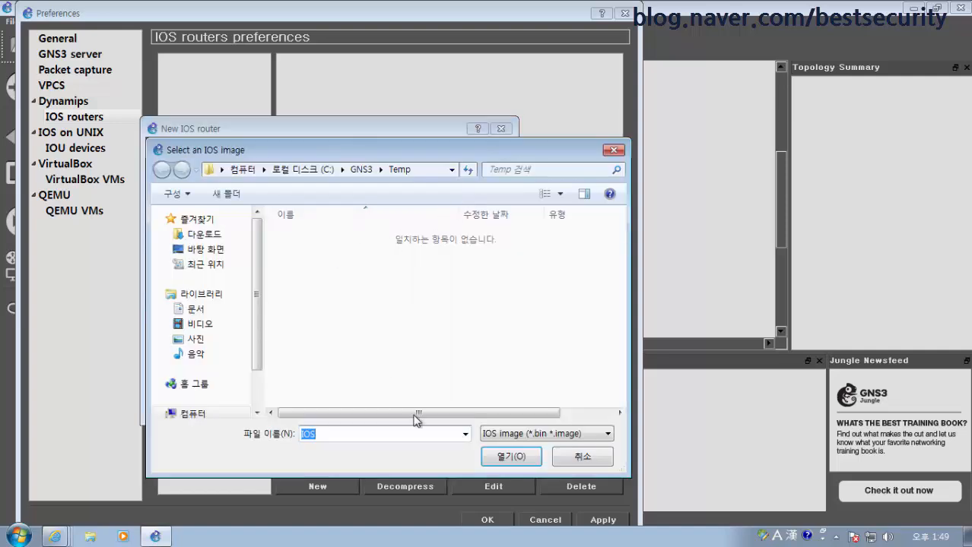
{"action": "left_click", "coordinate": [561, 435]}
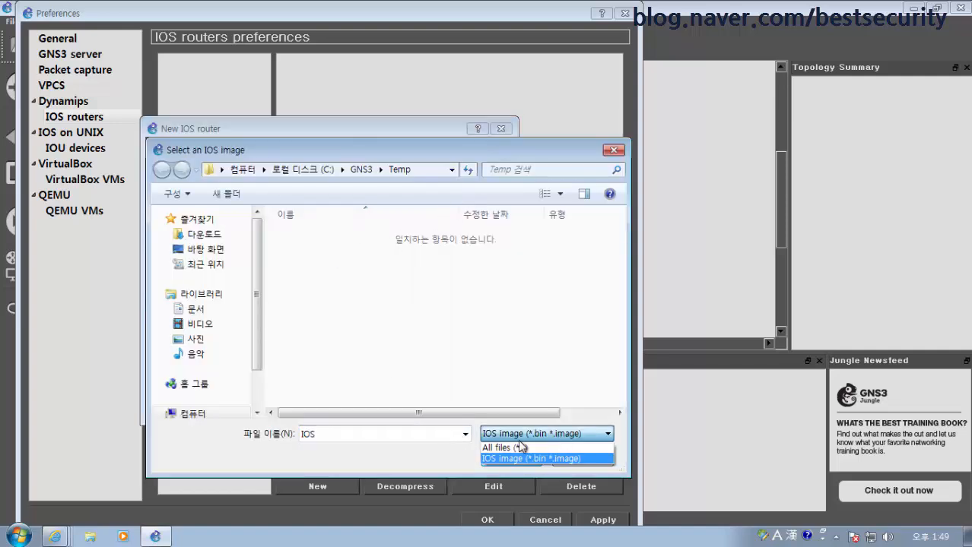
{"action": "left_click", "coordinate": [581, 460]}
{"action": "left_click", "coordinate": [577, 457]}
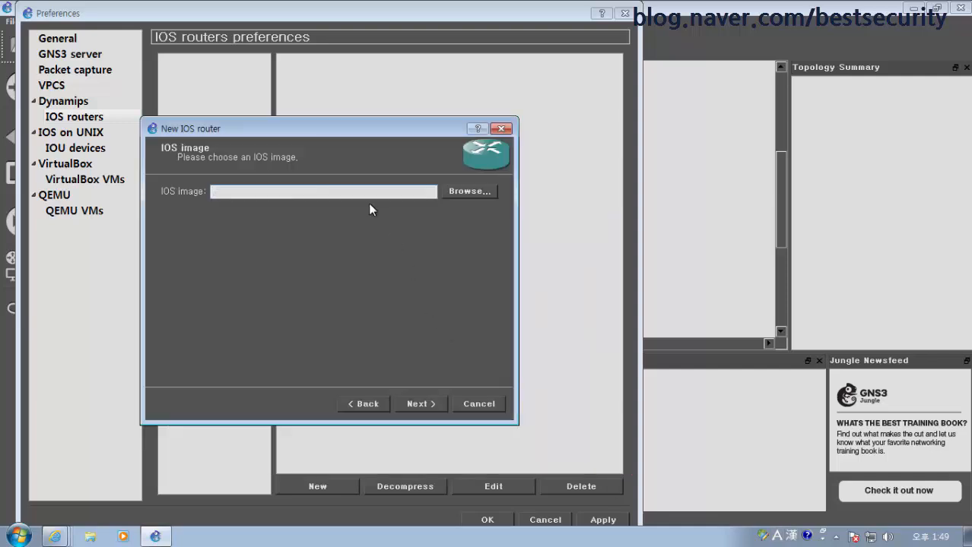
{"action": "left_click", "coordinate": [479, 405]}
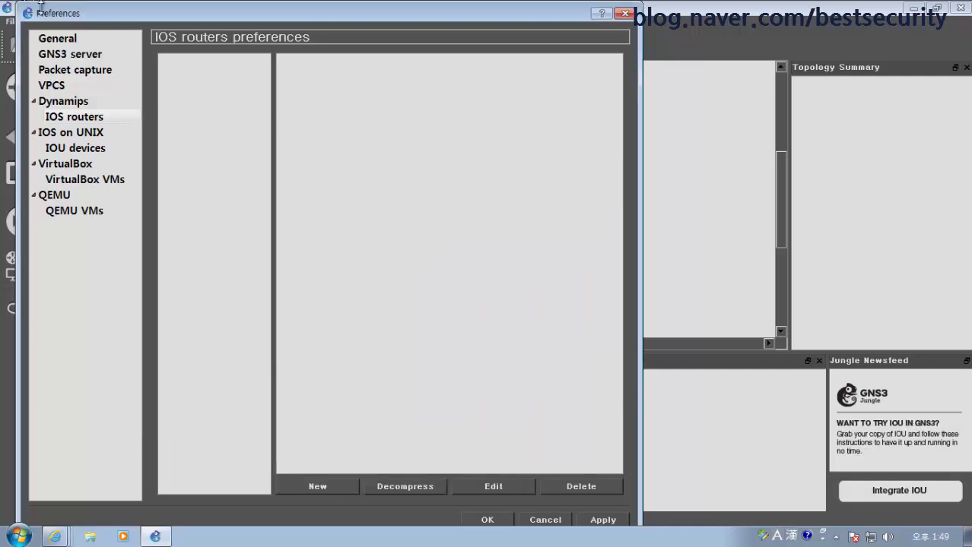
Point My binary images to C:\GNS3\Images in General preferences and apply
{"action": "left_click", "coordinate": [54, 39]}
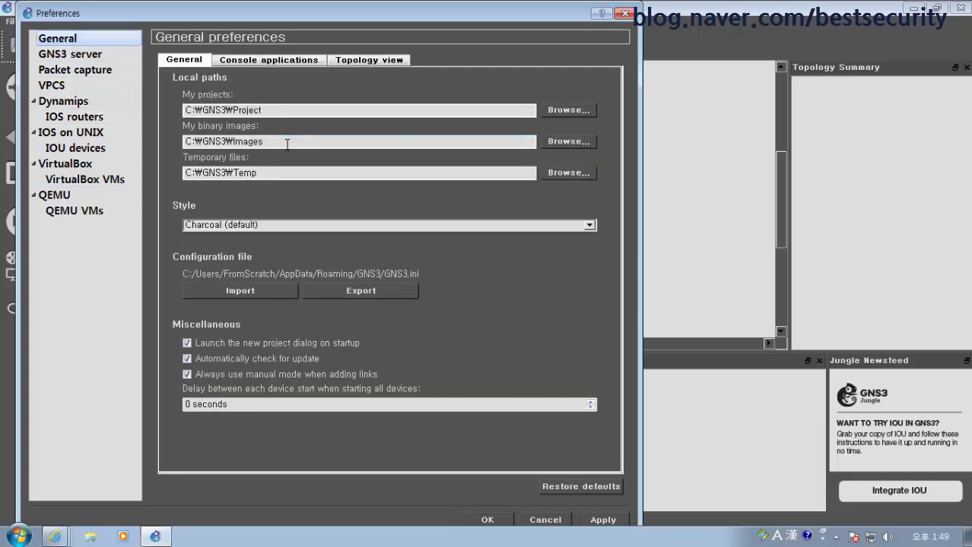
{"action": "left_click", "coordinate": [567, 141]}
{"action": "left_click", "coordinate": [235, 54]}
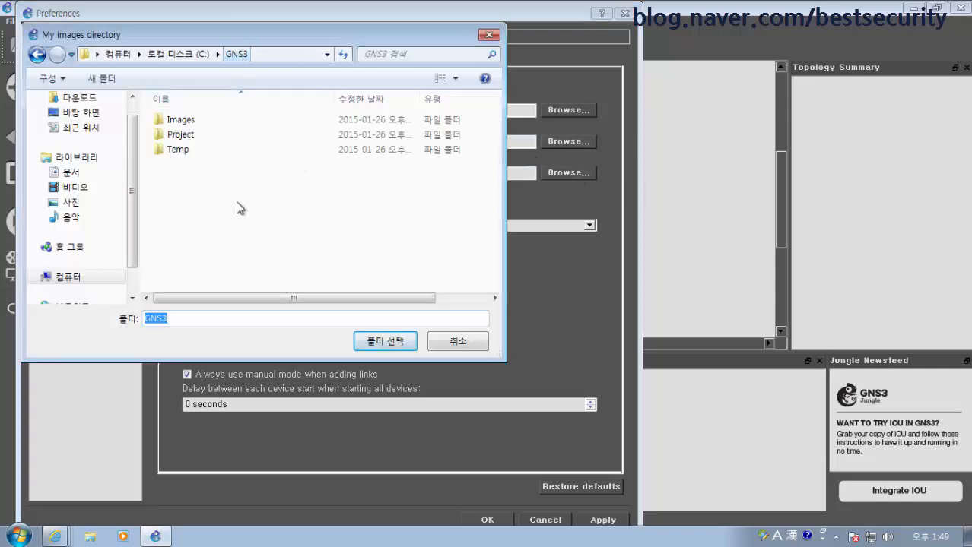
{"action": "double_click", "coordinate": [183, 119]}
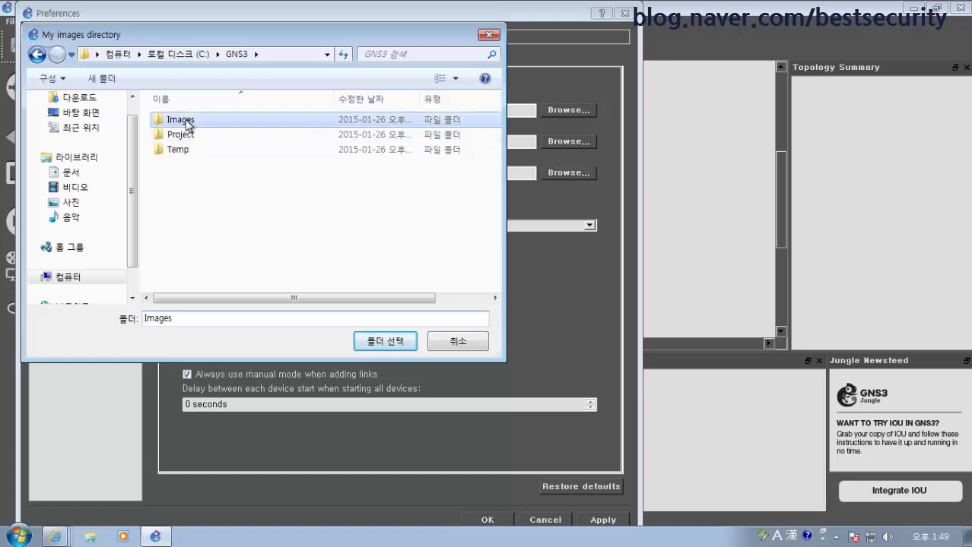
{"action": "left_click", "coordinate": [385, 342]}
{"action": "left_click", "coordinate": [603, 520]}
Save the preferences with OK and close GNS3
{"action": "left_click", "coordinate": [488, 520]}
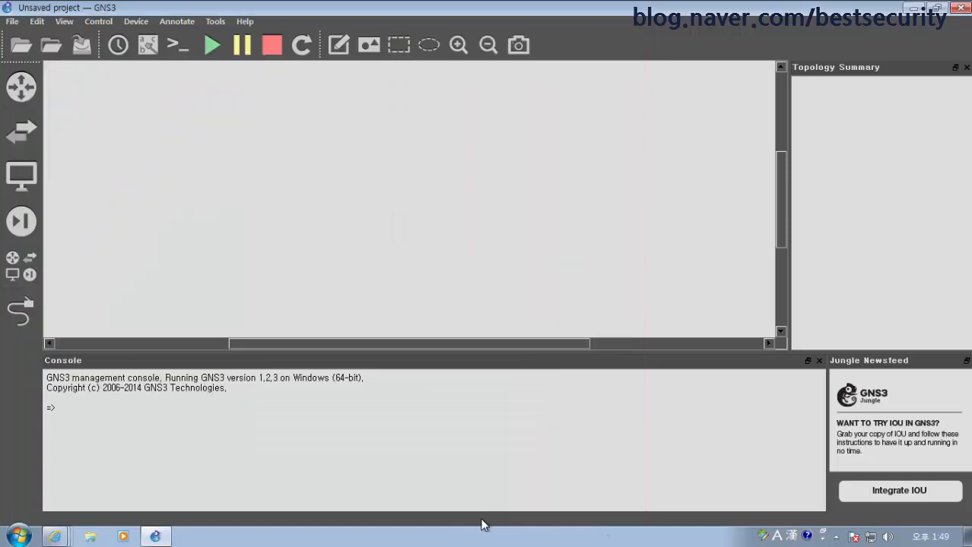
{"action": "left_click", "coordinate": [33, 23]}
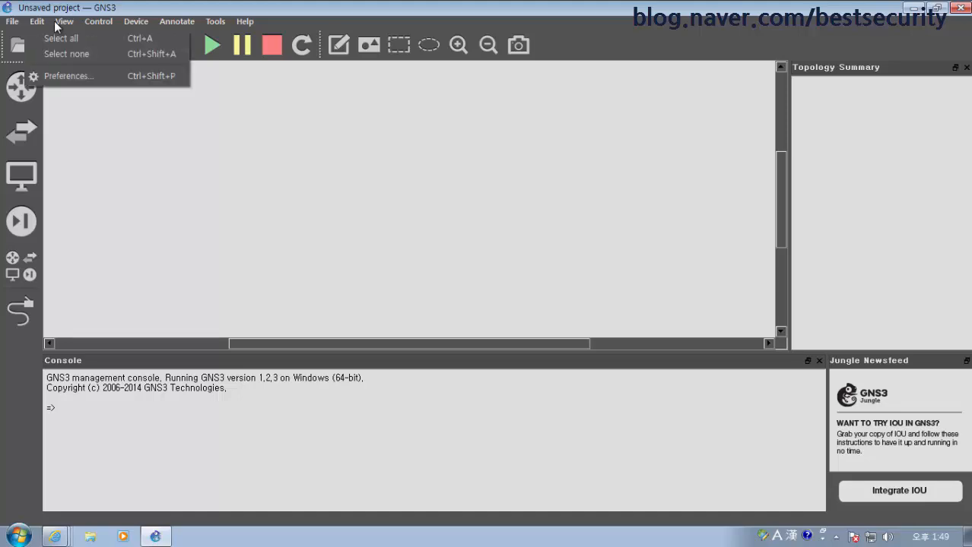
{"action": "left_click", "coordinate": [959, 12]}
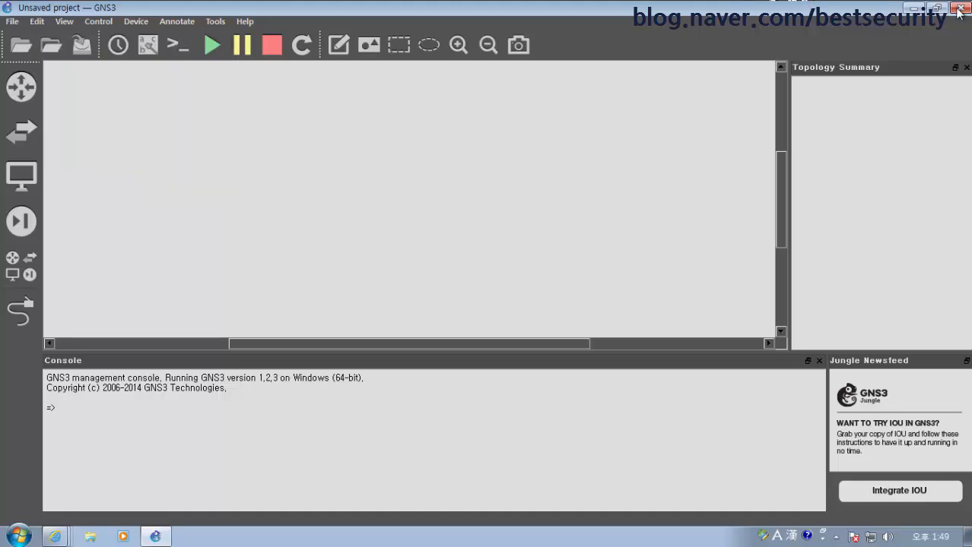
{"action": "left_click", "coordinate": [959, 12]}
Relaunch GNS3, turn off the startup welcome screen, and skip the new project
{"action": "double_click", "coordinate": [26, 199]}
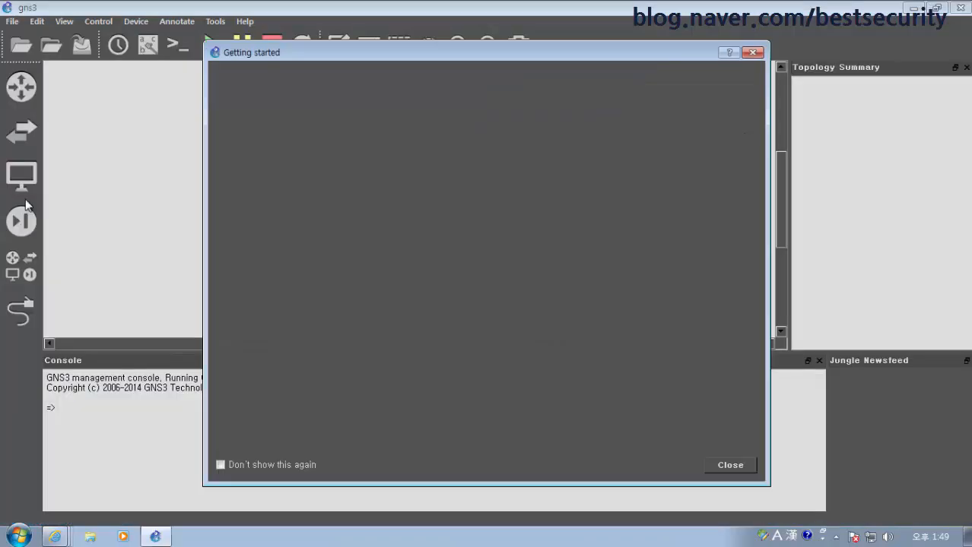
{"action": "left_click", "coordinate": [221, 466]}
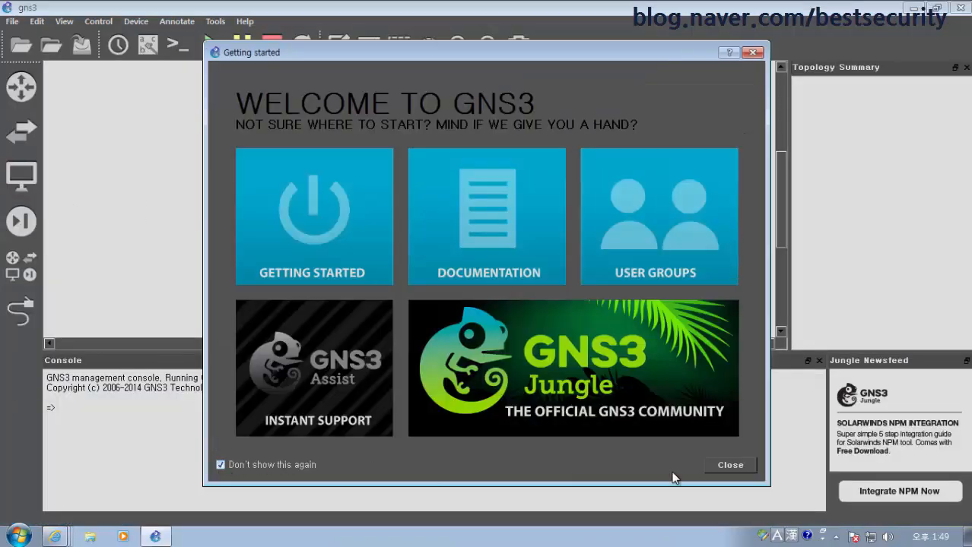
{"action": "left_click", "coordinate": [728, 466]}
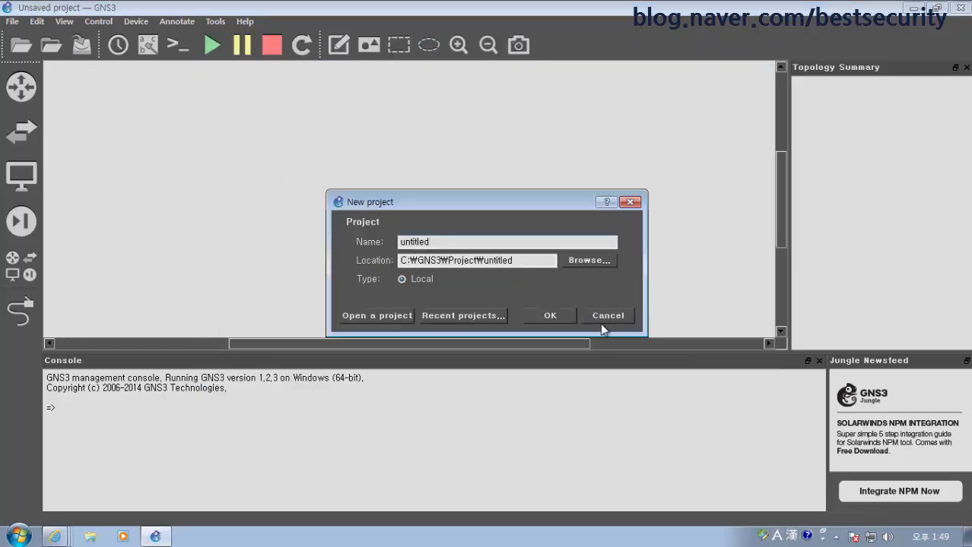
{"action": "left_click", "coordinate": [600, 323]}
From Edit > Preferences > IOS routers, start a new router and browse for its c3640 image
{"action": "left_click", "coordinate": [38, 21]}
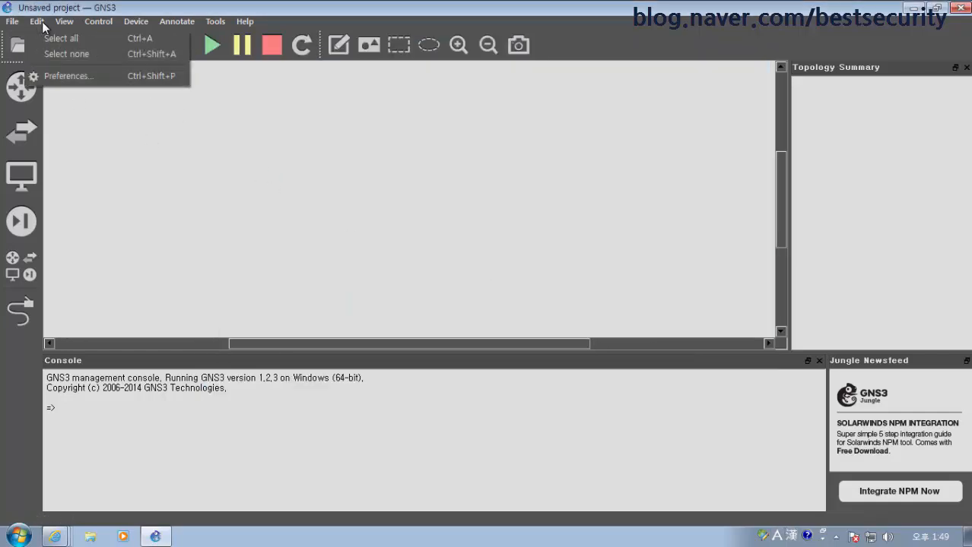
{"action": "left_click", "coordinate": [76, 79]}
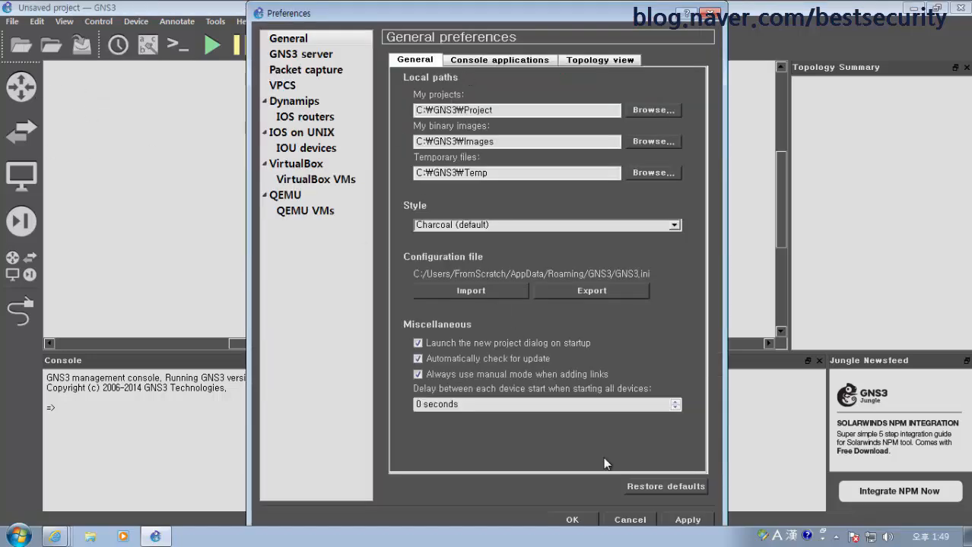
{"action": "left_click", "coordinate": [302, 116]}
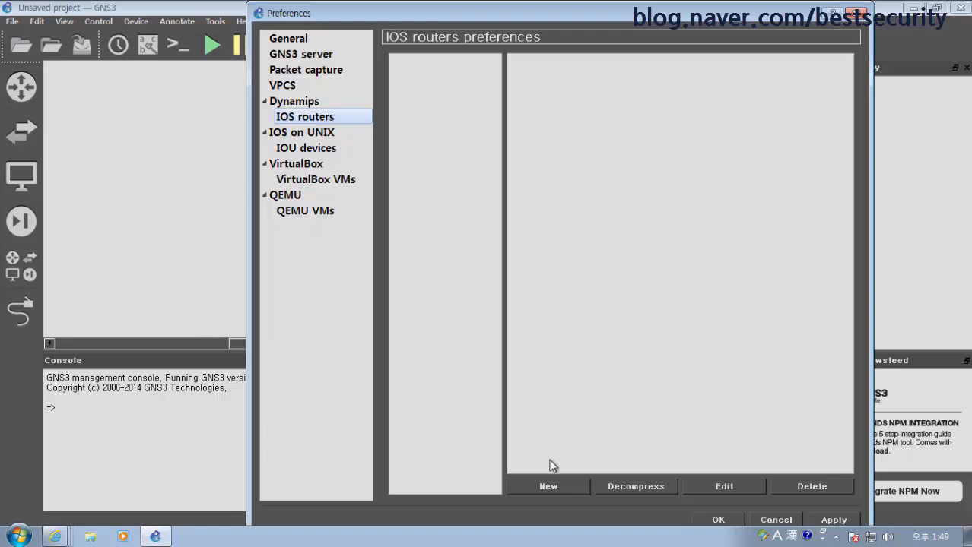
{"action": "left_click", "coordinate": [549, 487]}
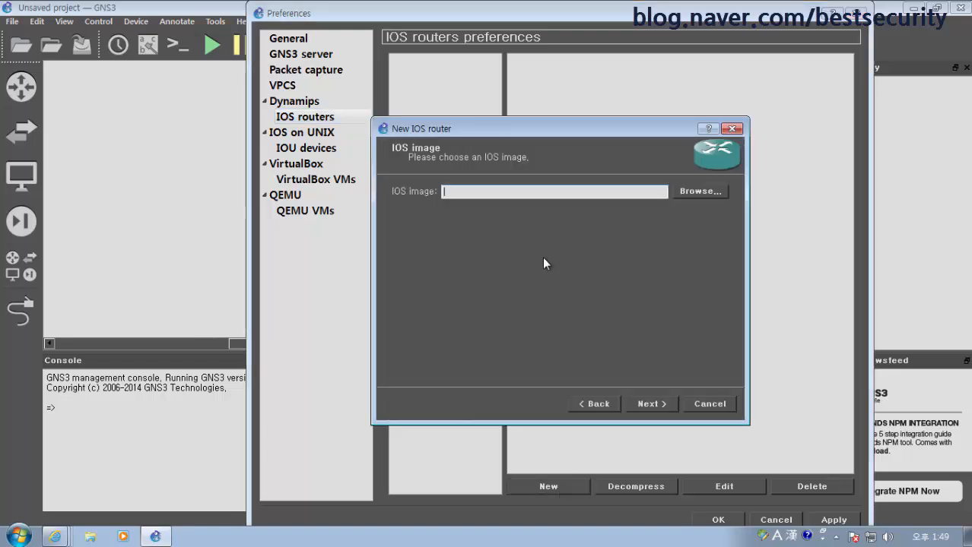
{"action": "left_click", "coordinate": [687, 190]}
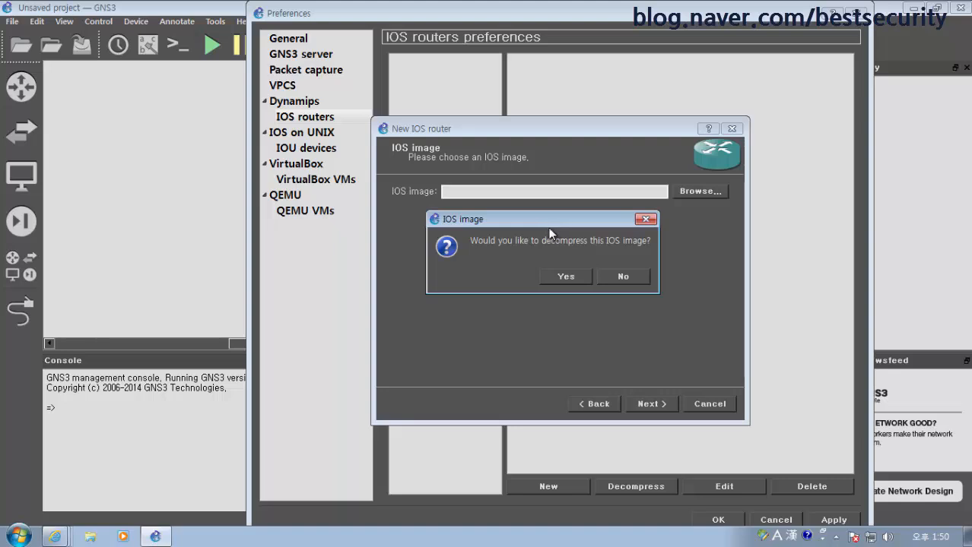
Agree to decompress the c3640 IOS image and continue to the platform page
{"action": "left_click_drag", "start_coordinate": [549, 228], "coordinate": [593, 199]}
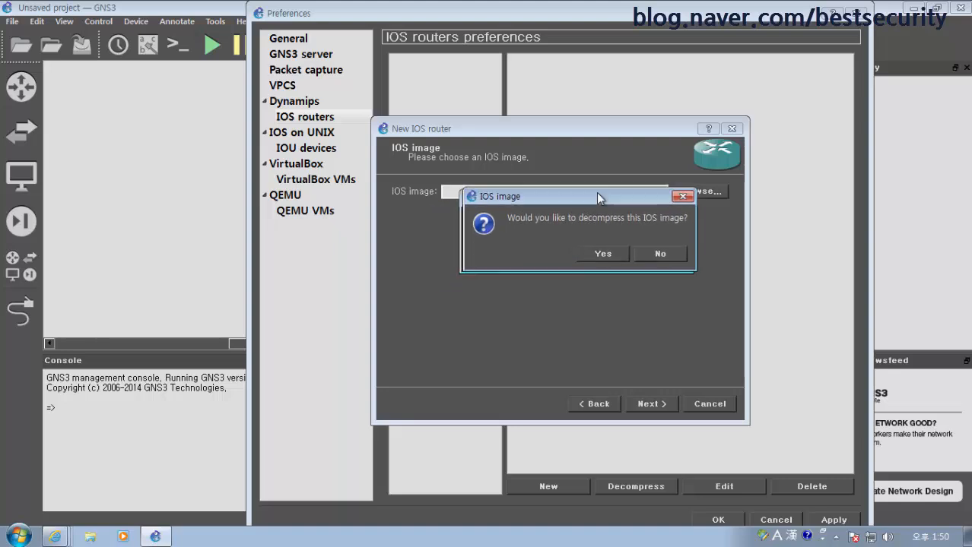
{"action": "left_click", "coordinate": [610, 248]}
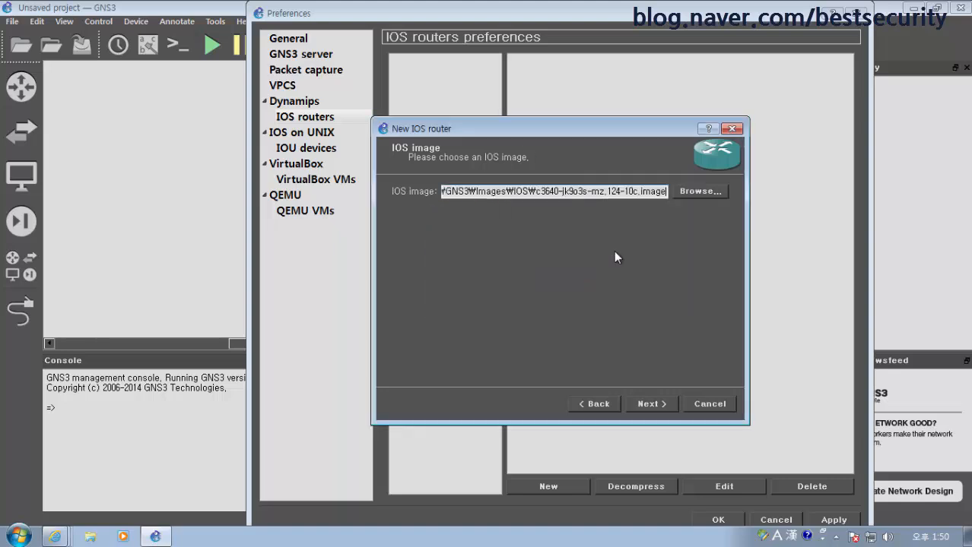
{"action": "left_click", "coordinate": [643, 402]}
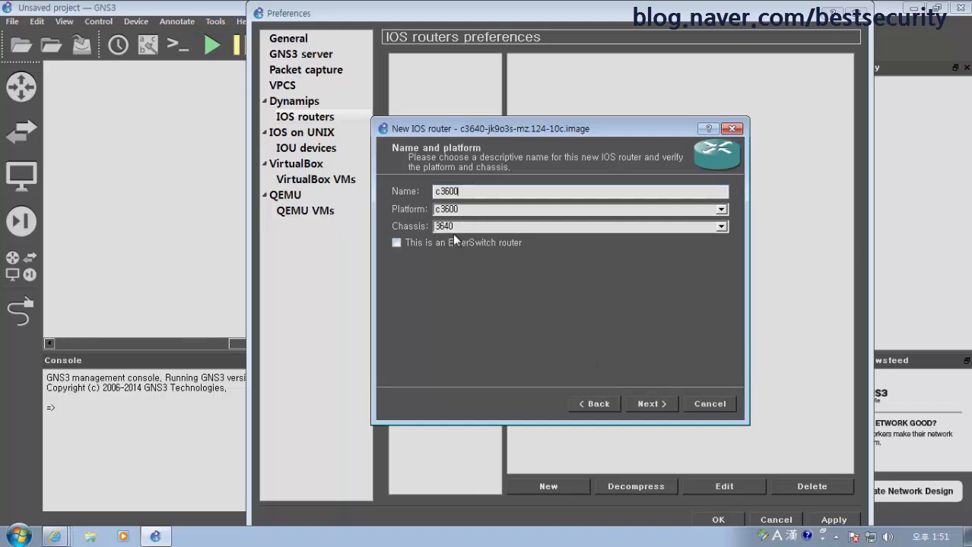
Keep the c3600 name, 3640 chassis and 192 MiB RAM, then show Internet Explorer's open windows
{"action": "left_click", "coordinate": [659, 404]}
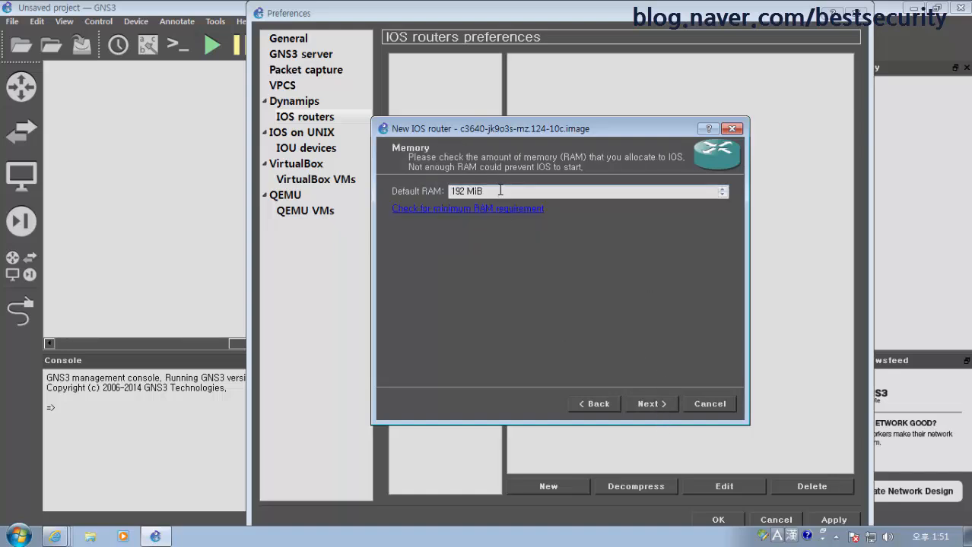
{"action": "left_click", "coordinate": [655, 403]}
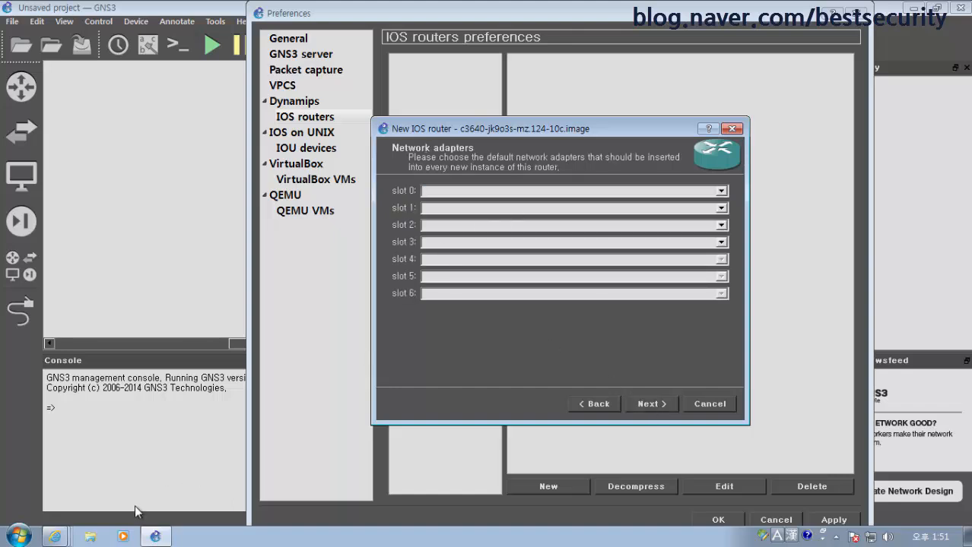
{"action": "left_click", "coordinate": [48, 539]}
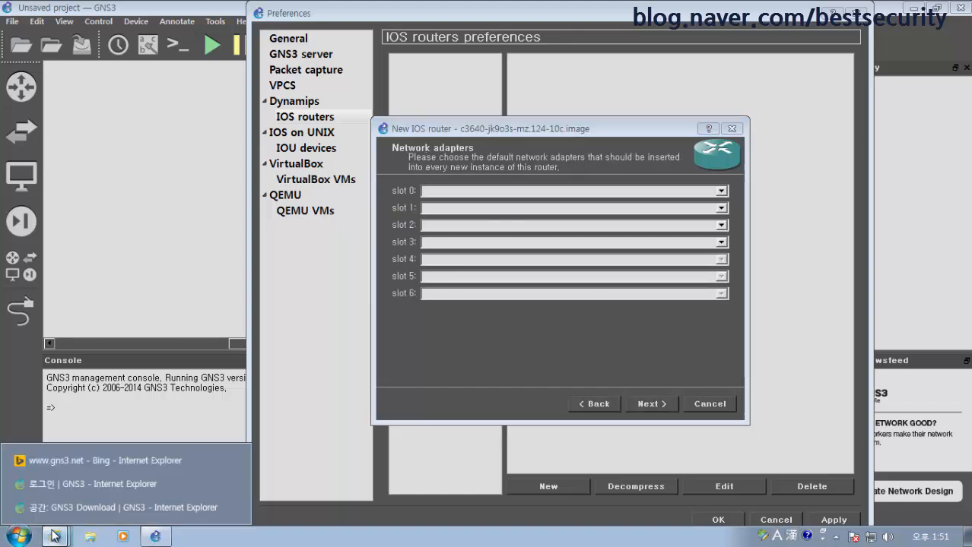
In the GNS3 Download browser window, go to Google and search for 'cisco 3640'
{"action": "left_click", "coordinate": [68, 508]}
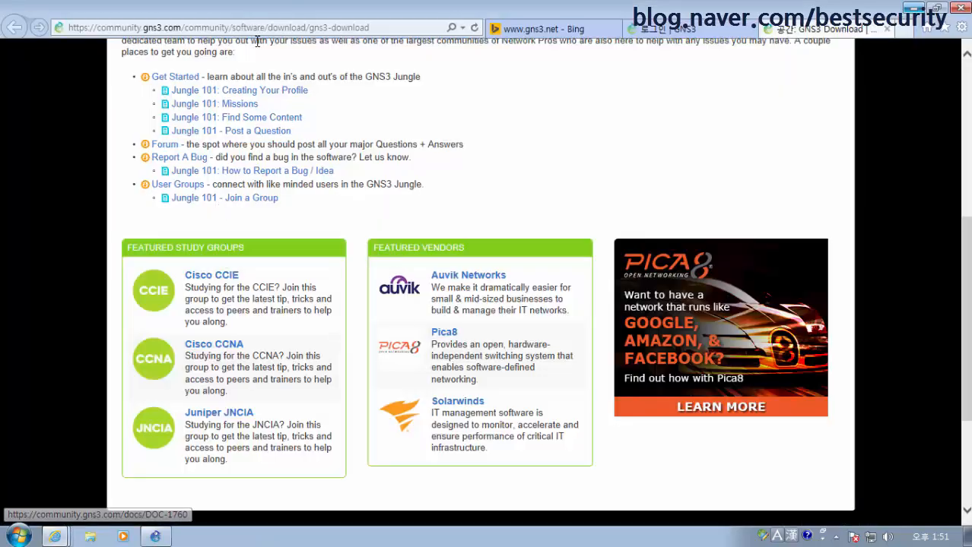
{"action": "left_click", "coordinate": [264, 28]}
{"action": "type", "text": "www.g"}
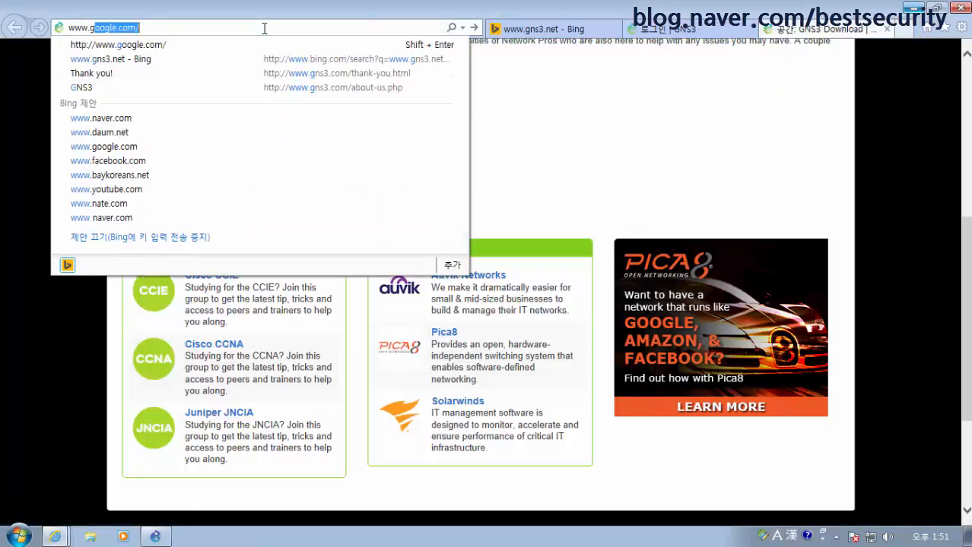
{"action": "key", "text": "Return"}
{"action": "type", "text": "c"}
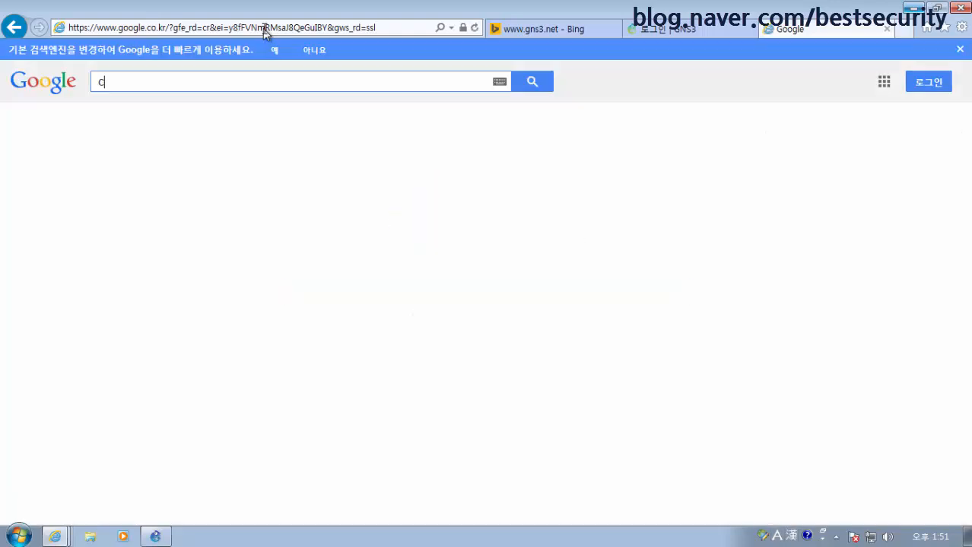
{"action": "type", "text": "isco 3640"}
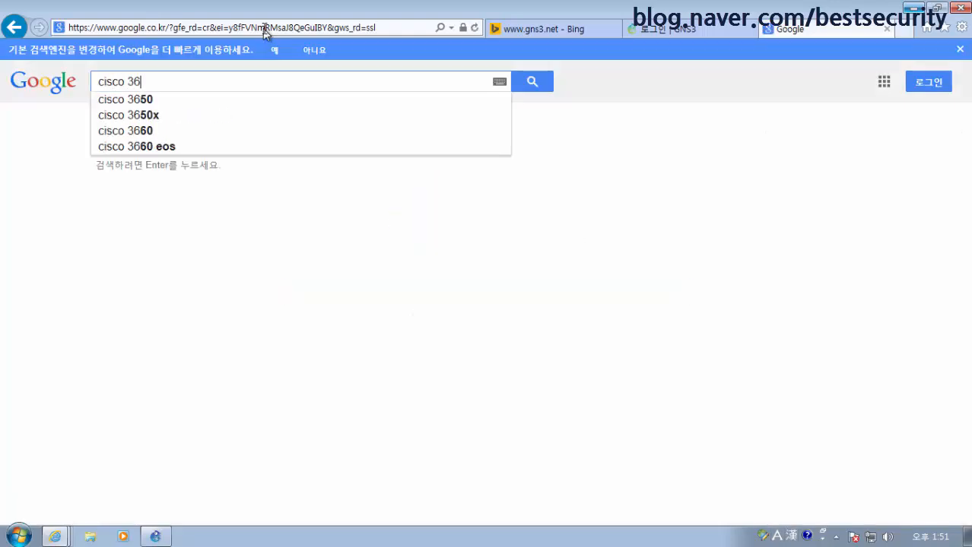
{"action": "key", "text": "Return"}
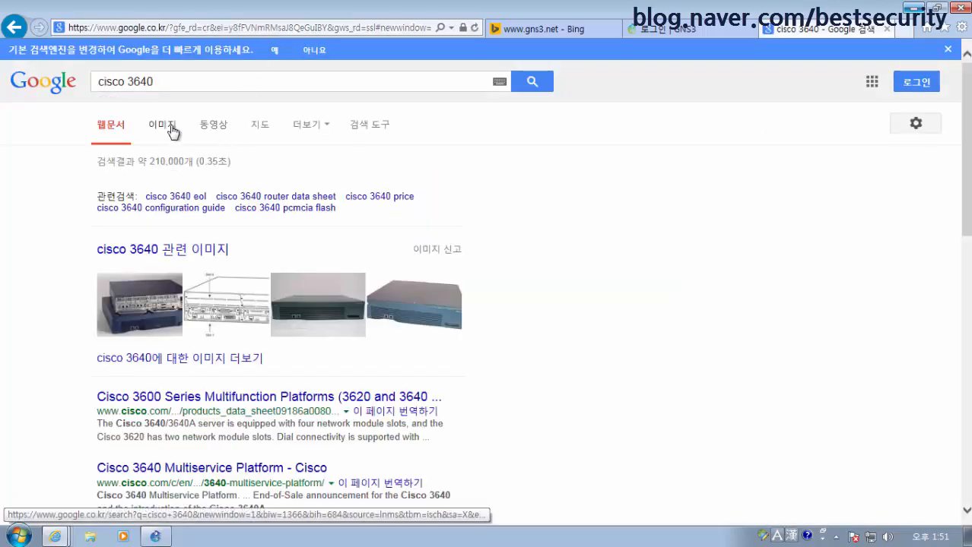
Switch to image results, preview the eBay 3640 photo and mark its ports and slots
{"action": "left_click", "coordinate": [167, 128]}
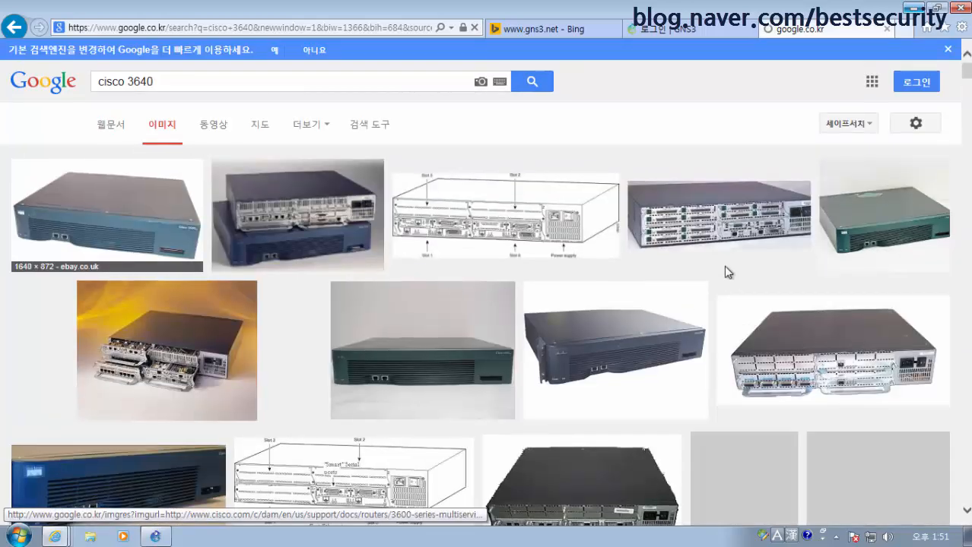
{"action": "left_click", "coordinate": [844, 356]}
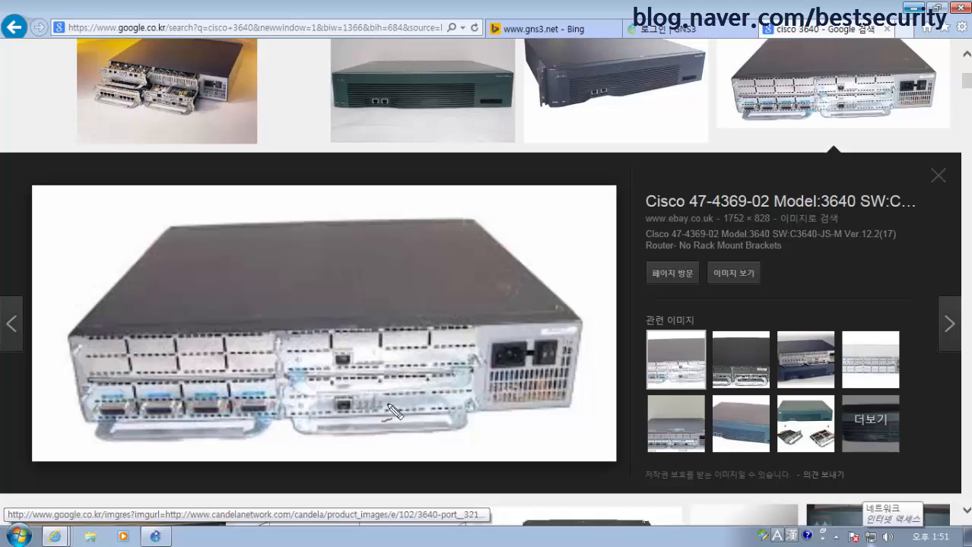
{"action": "mouse_move", "coordinate": [387, 404]}
{"action": "left_mouse_down"}
{"action": "mouse_move", "coordinate": [384, 390]}
{"action": "mouse_move", "coordinate": [389, 403]}
{"action": "left_mouse_up"}
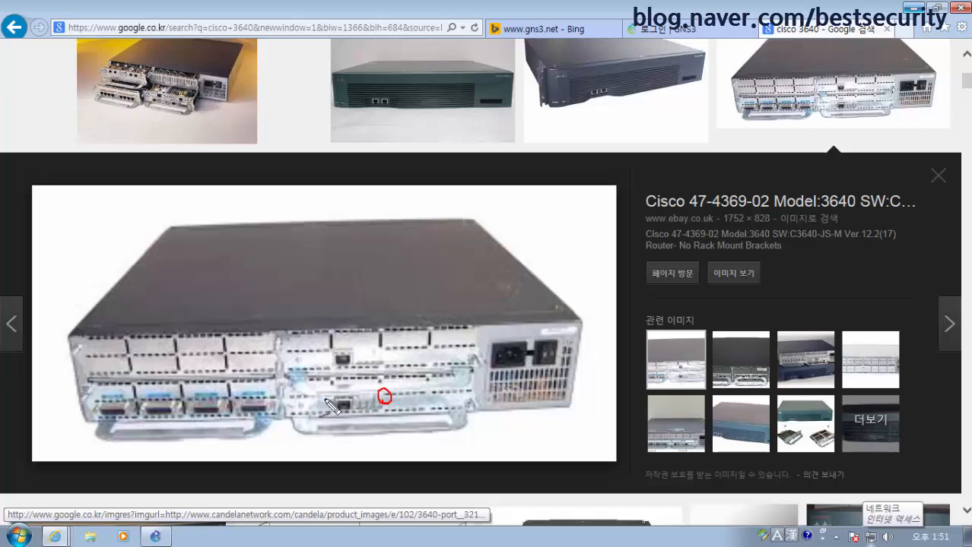
{"action": "left_click_drag", "start_coordinate": [386, 359], "coordinate": [343, 372]}
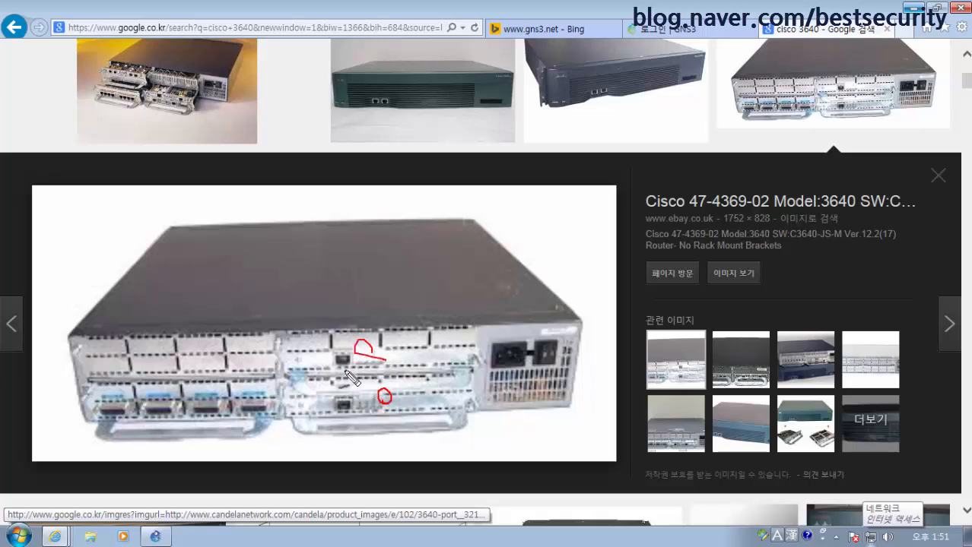
{"action": "mouse_move", "coordinate": [216, 391]}
{"action": "left_mouse_down"}
{"action": "mouse_move", "coordinate": [181, 385]}
{"action": "mouse_move", "coordinate": [200, 351]}
{"action": "left_mouse_up"}
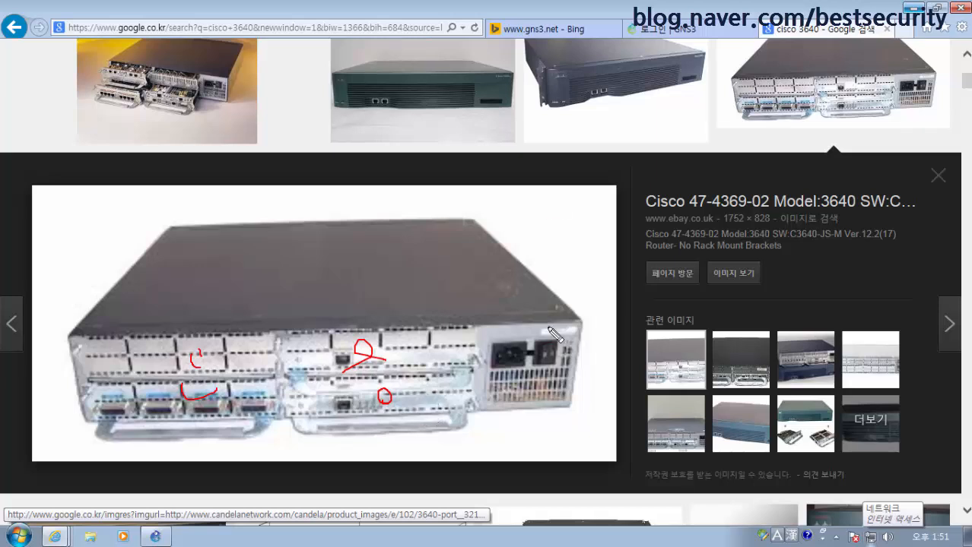
{"action": "mouse_move", "coordinate": [289, 376]}
{"action": "left_mouse_down"}
{"action": "mouse_move", "coordinate": [290, 399]}
{"action": "mouse_move", "coordinate": [464, 410]}
{"action": "mouse_move", "coordinate": [352, 381]}
{"action": "left_mouse_up"}
Write 3640 on the photo, circle Model:3640 and slot 0, then clear the annotations
{"action": "mouse_move", "coordinate": [376, 262]}
{"action": "left_mouse_down"}
{"action": "mouse_move", "coordinate": [395, 270]}
{"action": "mouse_move", "coordinate": [411, 248]}
{"action": "mouse_move", "coordinate": [444, 268]}
{"action": "left_mouse_up"}
{"action": "mouse_move", "coordinate": [460, 229]}
{"action": "left_mouse_down"}
{"action": "mouse_move", "coordinate": [451, 233]}
{"action": "mouse_move", "coordinate": [476, 229]}
{"action": "left_mouse_up"}
{"action": "mouse_move", "coordinate": [753, 220]}
{"action": "left_mouse_down"}
{"action": "mouse_move", "coordinate": [775, 240]}
{"action": "mouse_move", "coordinate": [729, 234]}
{"action": "left_mouse_up"}
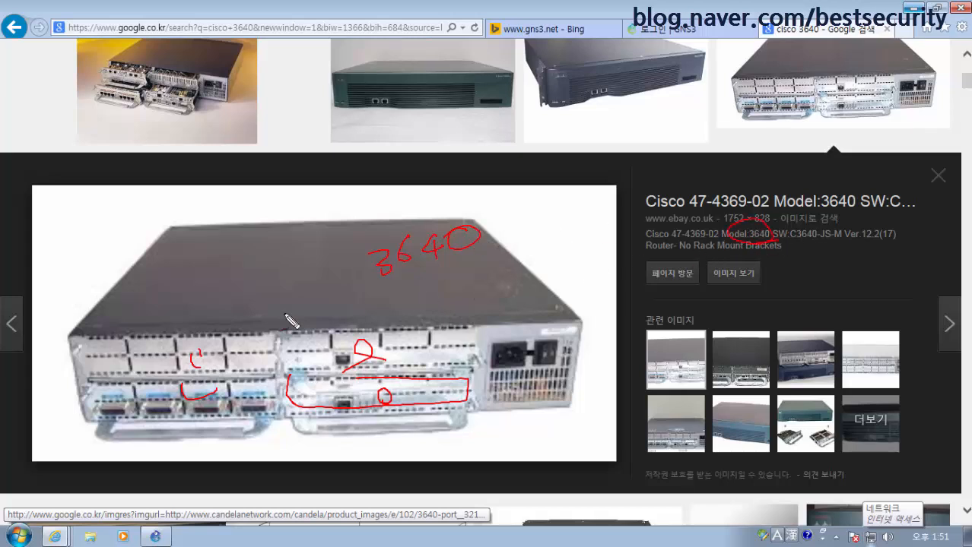
{"action": "left_click_drag", "start_coordinate": [388, 407], "coordinate": [369, 394]}
{"action": "mouse_move", "coordinate": [466, 372]}
{"action": "left_mouse_down"}
{"action": "mouse_move", "coordinate": [323, 371]}
{"action": "mouse_move", "coordinate": [331, 432]}
{"action": "mouse_move", "coordinate": [457, 365]}
{"action": "left_mouse_up"}
{"action": "mouse_move", "coordinate": [470, 324]}
{"action": "left_mouse_down"}
{"action": "mouse_move", "coordinate": [388, 324]}
{"action": "mouse_move", "coordinate": [281, 371]}
{"action": "left_mouse_up"}
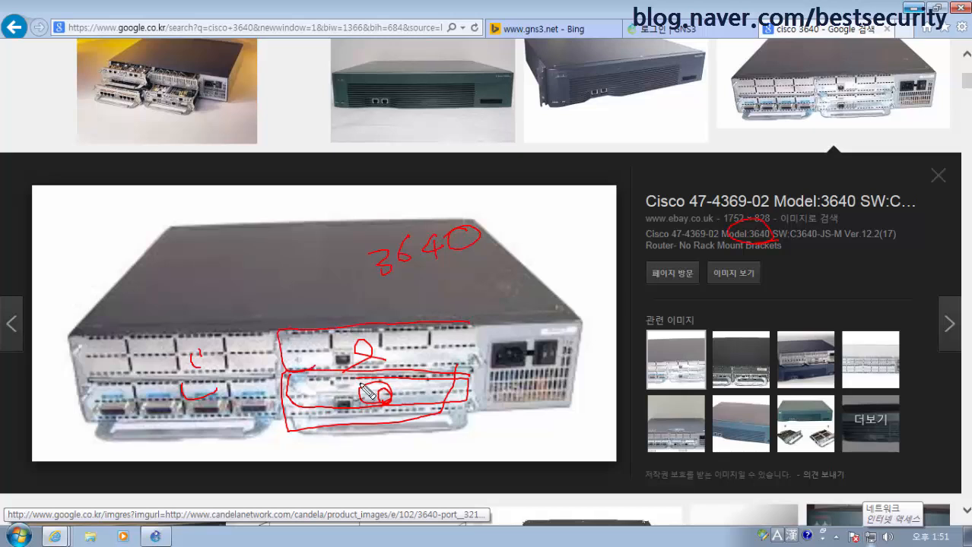
{"action": "key", "text": "Escape"}
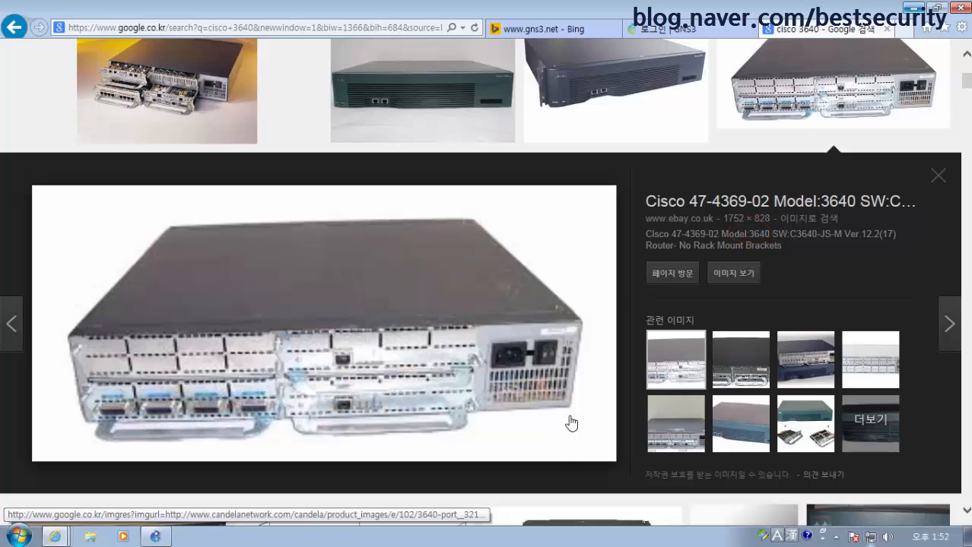
Open the tux89 article on connecting a Cisco router with FXO/FXS modules and scroll through it
{"action": "left_click", "coordinate": [745, 365]}
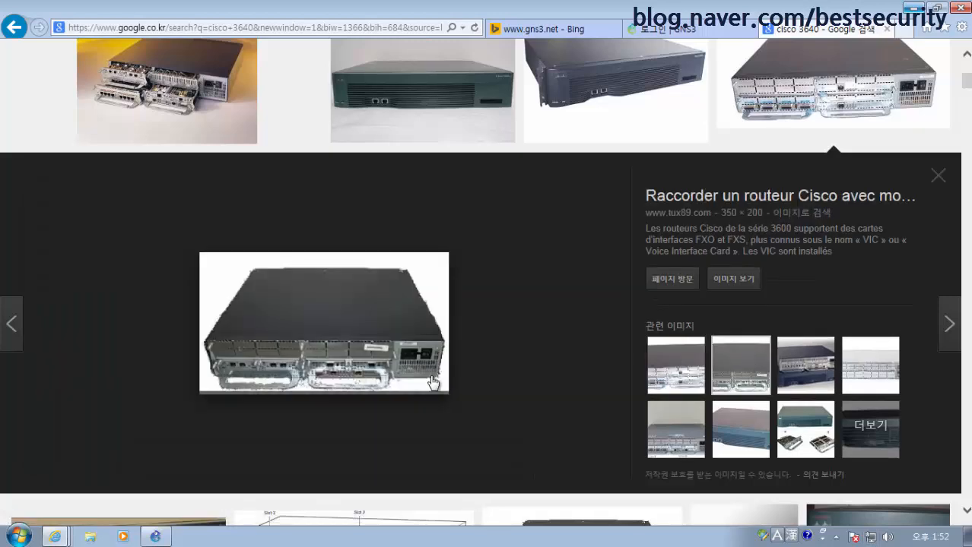
{"action": "left_click", "coordinate": [354, 379]}
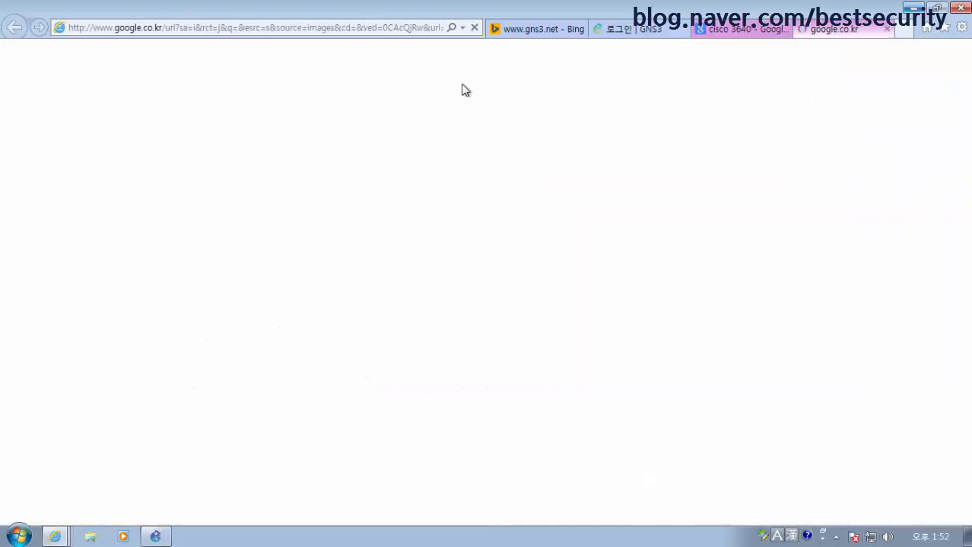
{"action": "left_click", "coordinate": [743, 35]}
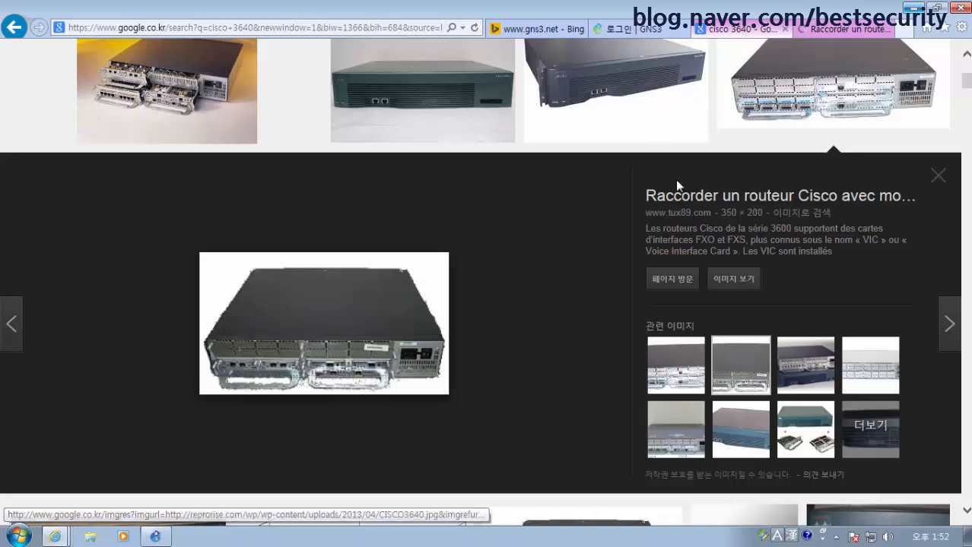
{"action": "left_click", "coordinate": [851, 32]}
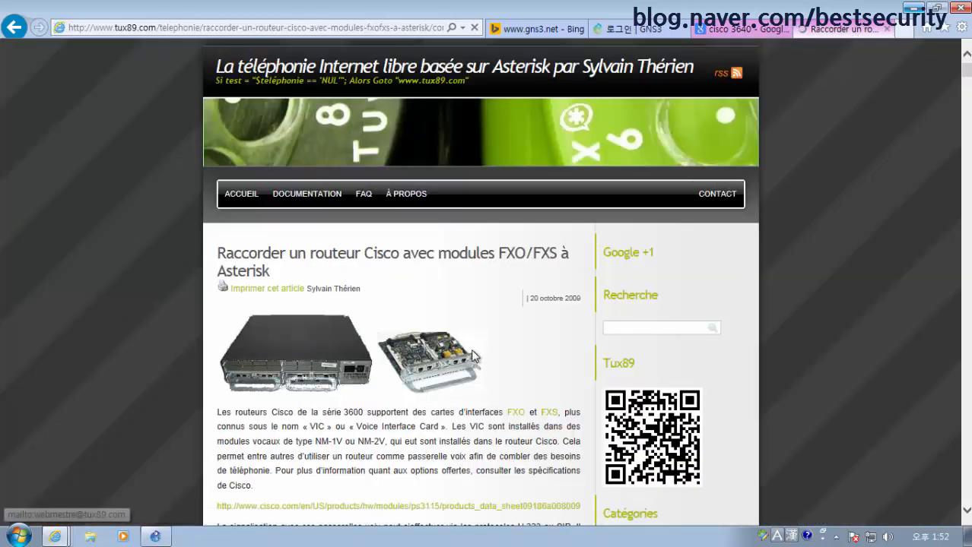
{"action": "scroll", "coordinate": [445, 397], "scroll_direction": "up", "scroll_amount": 2, "text": "ctrl"}
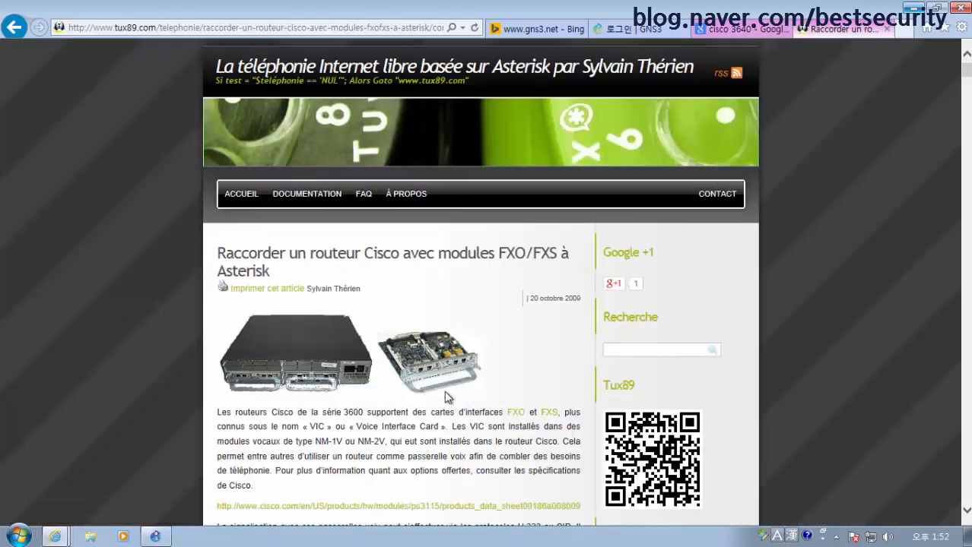
{"action": "scroll", "coordinate": [433, 411], "scroll_direction": "down", "scroll_amount": 3}
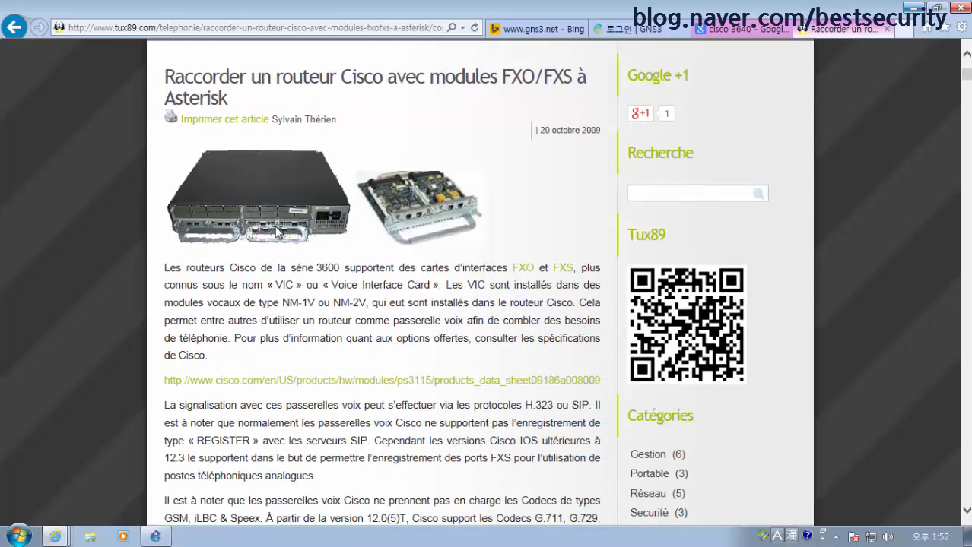
{"action": "scroll", "coordinate": [304, 245], "scroll_direction": "down", "scroll_amount": 1, "text": "ctrl"}
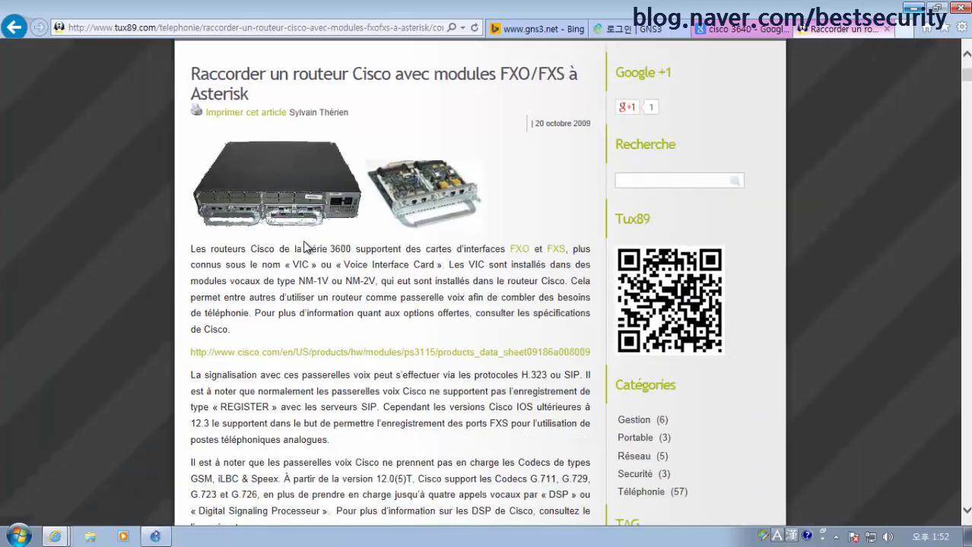
{"action": "scroll", "coordinate": [364, 251], "scroll_direction": "down", "scroll_amount": 1, "text": "ctrl"}
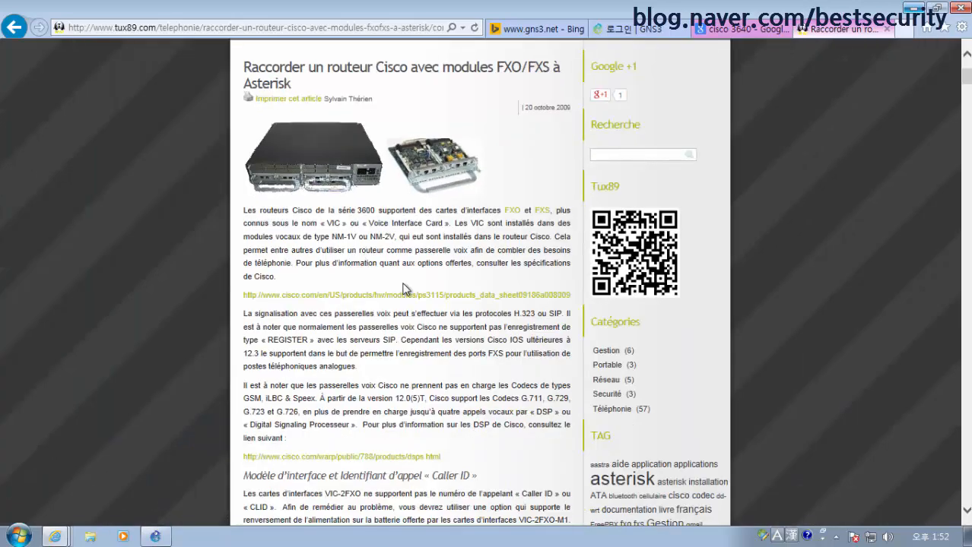
Reset Internet Explorer's page zoom to 100%
{"action": "left_click", "coordinate": [962, 27]}
{"action": "mouse_move", "coordinate": [837, 76]}
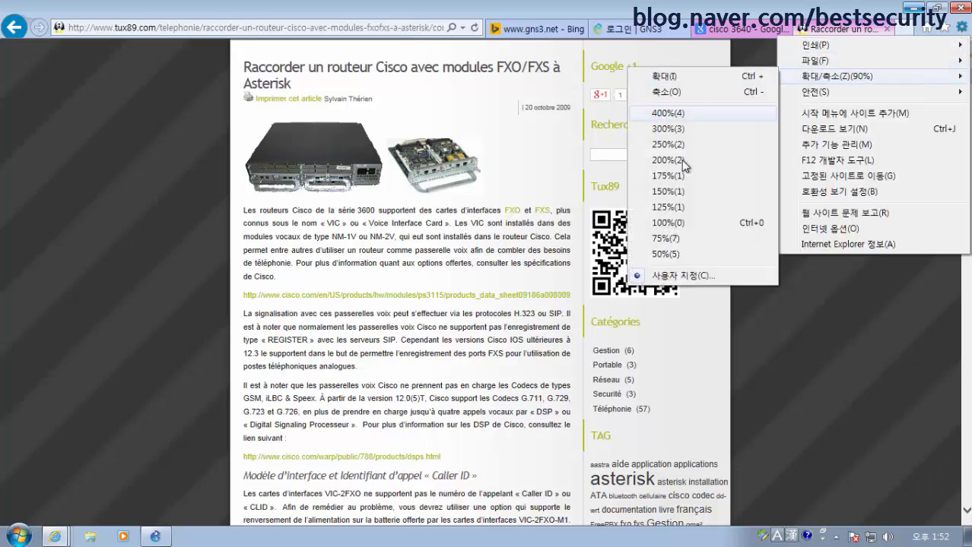
{"action": "left_click", "coordinate": [673, 222]}
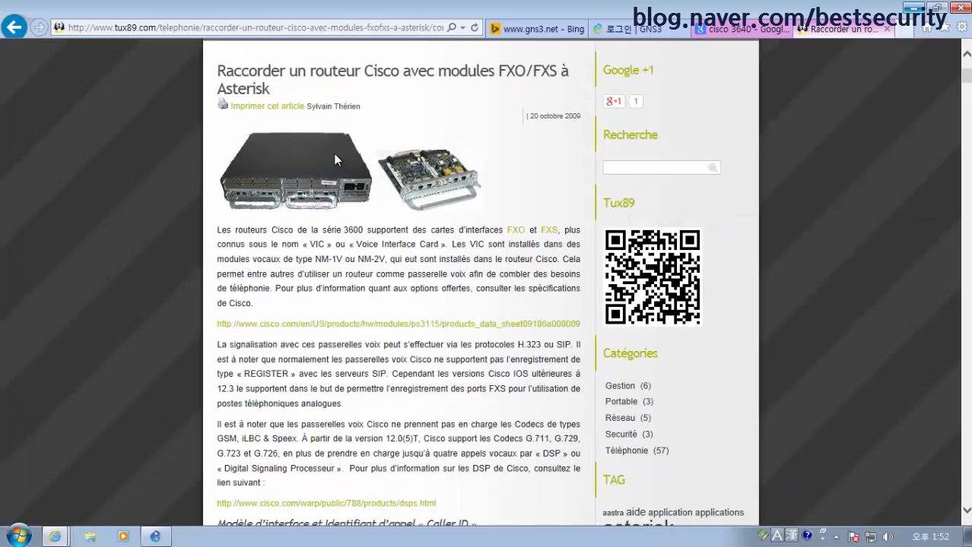
Back in GNS3, leave slot 0 without an adapter and move on to the Idle-PC page
{"action": "left_click", "coordinate": [628, 29]}
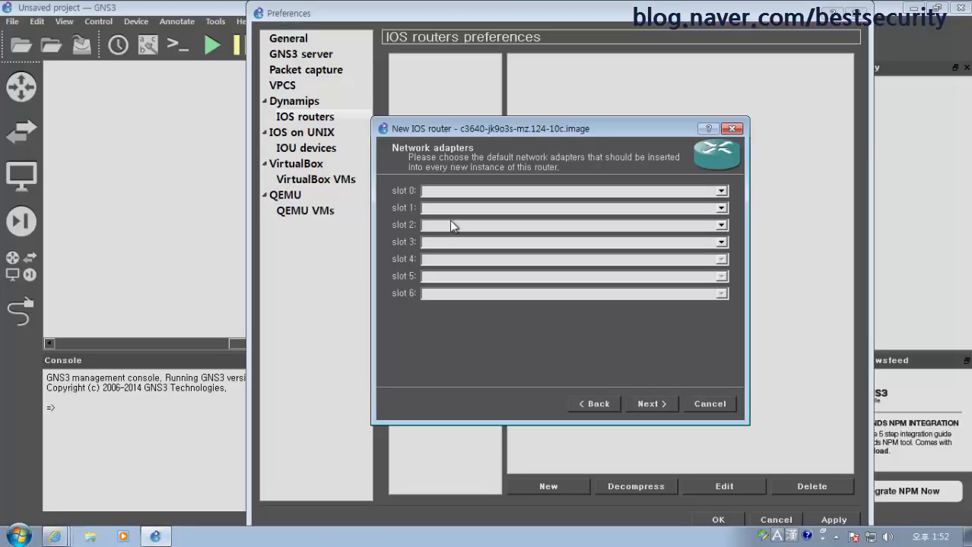
{"action": "left_click", "coordinate": [490, 191]}
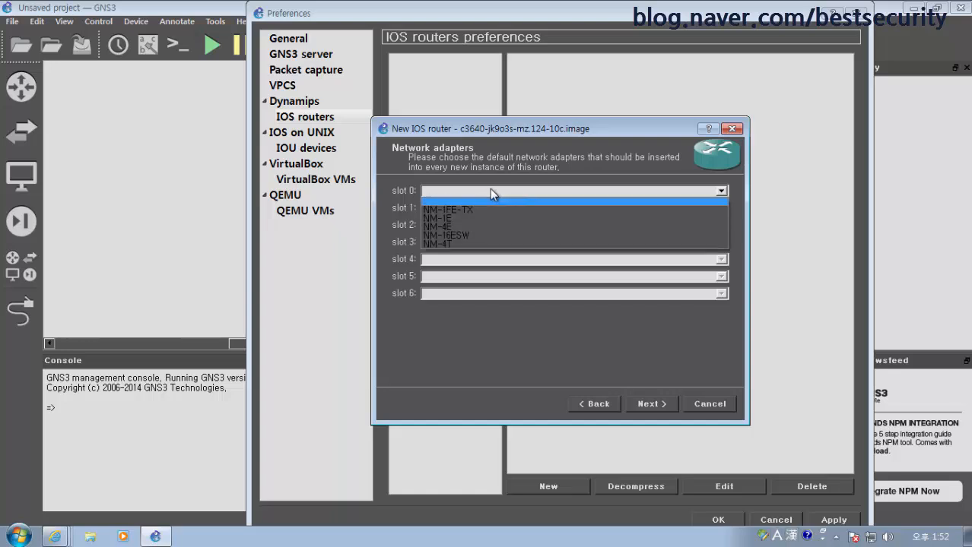
{"action": "left_click", "coordinate": [521, 151]}
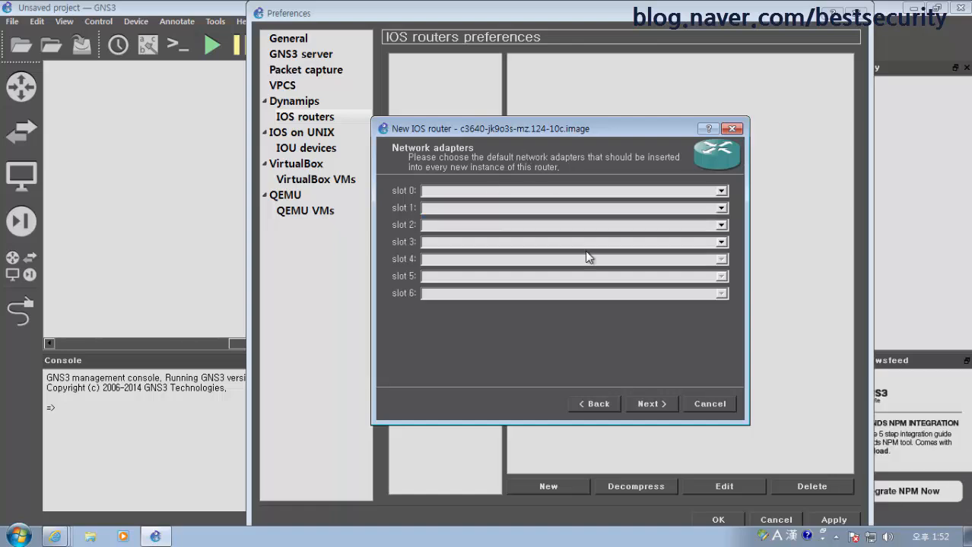
{"action": "left_click", "coordinate": [658, 408]}
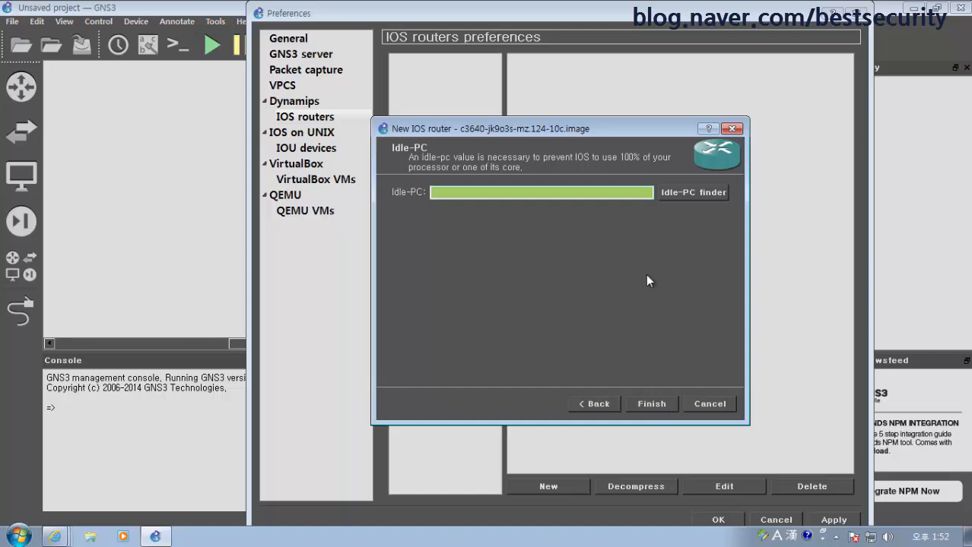
{"action": "left_click_drag", "start_coordinate": [626, 134], "coordinate": [521, 111]}
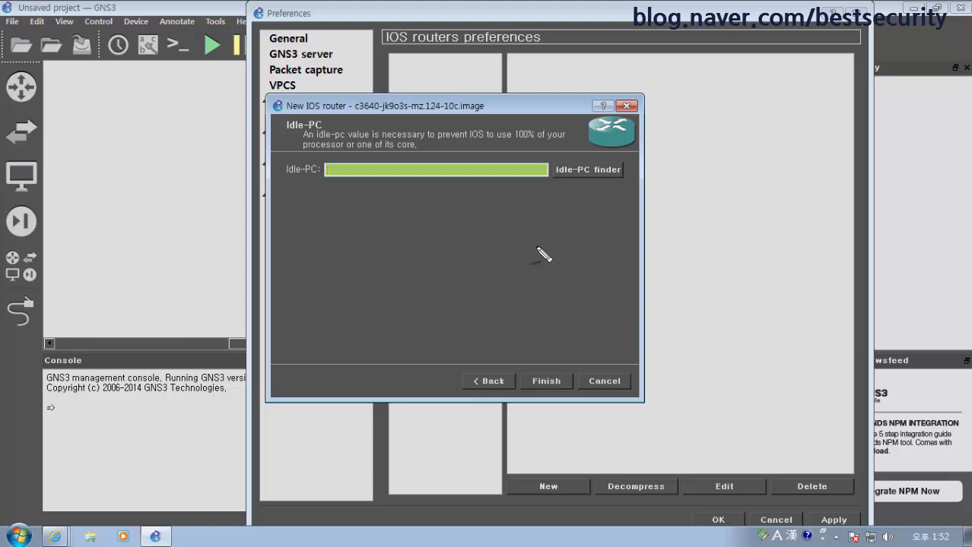
{"action": "mouse_move", "coordinate": [459, 229]}
{"action": "left_mouse_down"}
{"action": "mouse_move", "coordinate": [397, 235]}
{"action": "mouse_move", "coordinate": [363, 282]}
{"action": "mouse_move", "coordinate": [461, 261]}
{"action": "mouse_move", "coordinate": [462, 231]}
{"action": "left_mouse_up"}
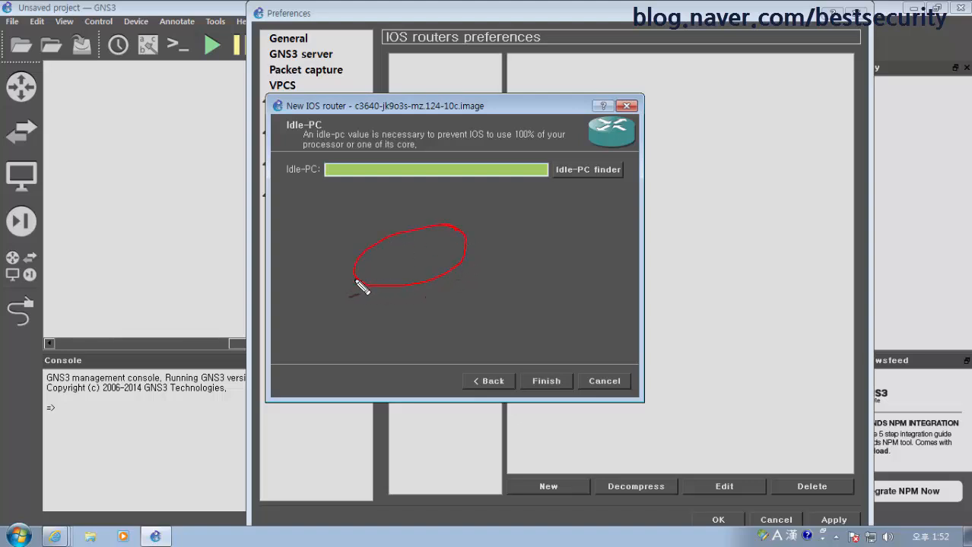
{"action": "mouse_move", "coordinate": [360, 282]}
{"action": "left_mouse_down"}
{"action": "mouse_move", "coordinate": [394, 313]}
{"action": "mouse_move", "coordinate": [477, 285]}
{"action": "mouse_move", "coordinate": [470, 246]}
{"action": "left_mouse_up"}
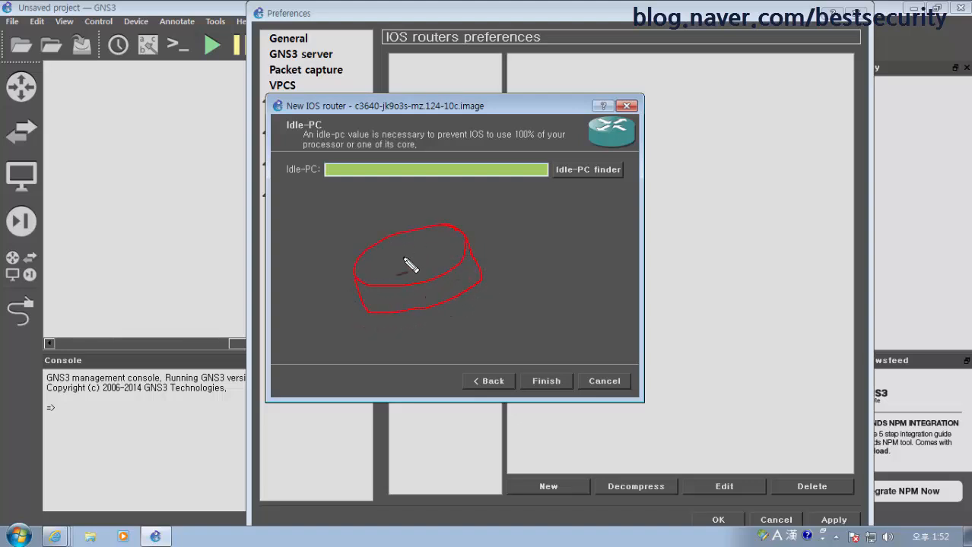
{"action": "left_click_drag", "start_coordinate": [404, 262], "coordinate": [455, 258]}
{"action": "mouse_move", "coordinate": [504, 239]}
{"action": "left_mouse_down"}
{"action": "mouse_move", "coordinate": [574, 211]}
{"action": "mouse_move", "coordinate": [575, 191]}
{"action": "mouse_move", "coordinate": [593, 207]}
{"action": "mouse_move", "coordinate": [600, 184]}
{"action": "mouse_move", "coordinate": [544, 169]}
{"action": "mouse_move", "coordinate": [606, 166]}
{"action": "mouse_move", "coordinate": [608, 190]}
{"action": "mouse_move", "coordinate": [629, 186]}
{"action": "left_mouse_up"}
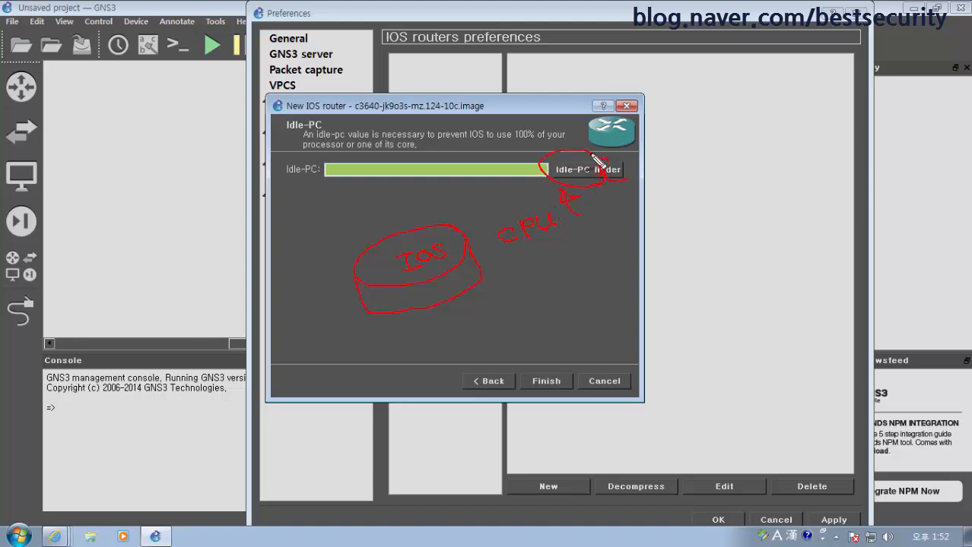
{"action": "mouse_move", "coordinate": [592, 155]}
{"action": "left_mouse_down"}
{"action": "mouse_move", "coordinate": [551, 181]}
{"action": "mouse_move", "coordinate": [596, 178]}
{"action": "mouse_move", "coordinate": [601, 163]}
{"action": "mouse_move", "coordinate": [466, 228]}
{"action": "mouse_move", "coordinate": [438, 225]}
{"action": "mouse_move", "coordinate": [447, 247]}
{"action": "left_mouse_up"}
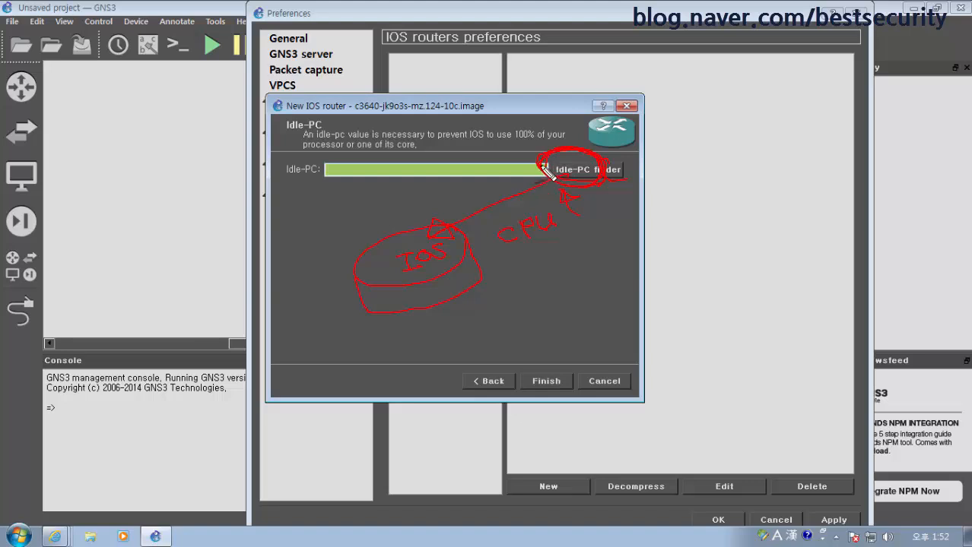
{"action": "key", "text": "e"}
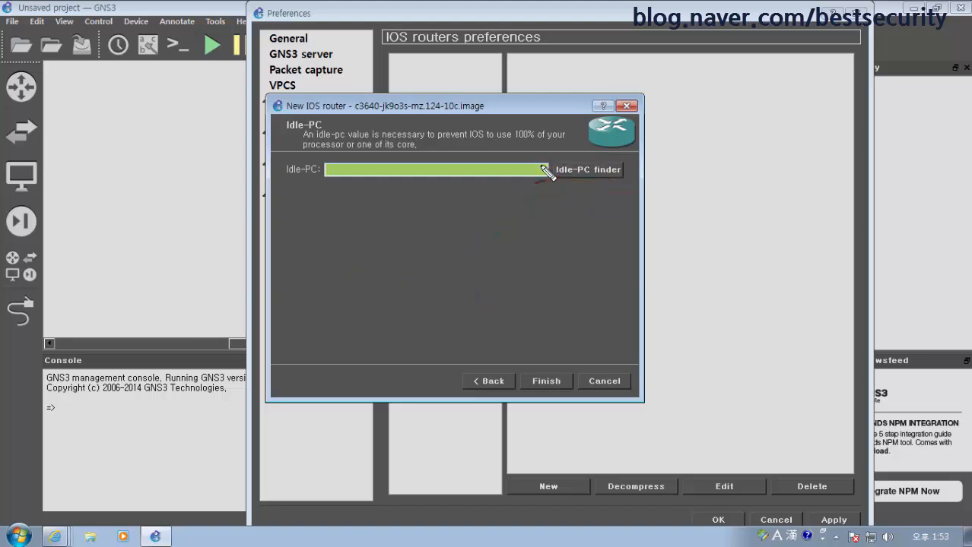
{"action": "key", "text": "Escape"}
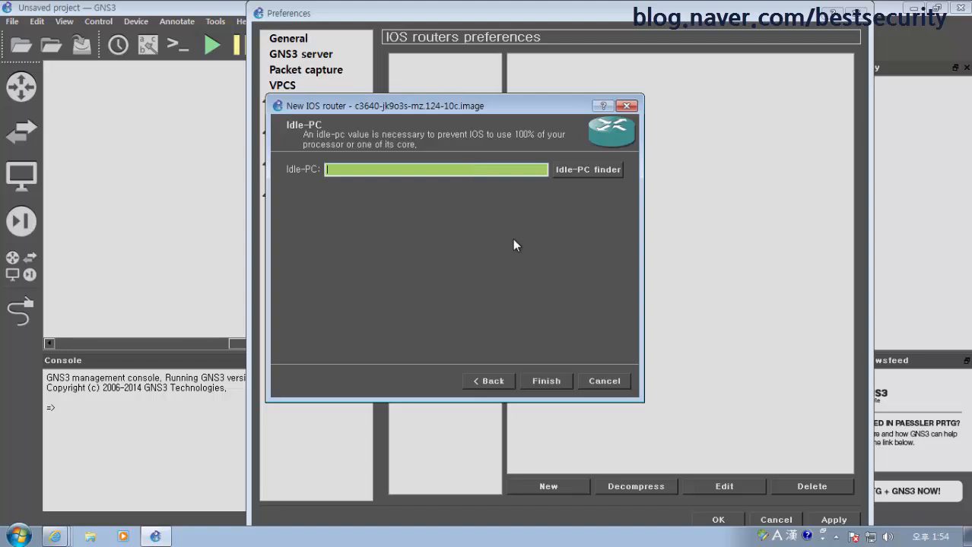
{"action": "left_click", "coordinate": [501, 169]}
Finish the c3600 template, close Preferences with OK, and pick c3600 from the Routers list
{"action": "left_click", "coordinate": [545, 381]}
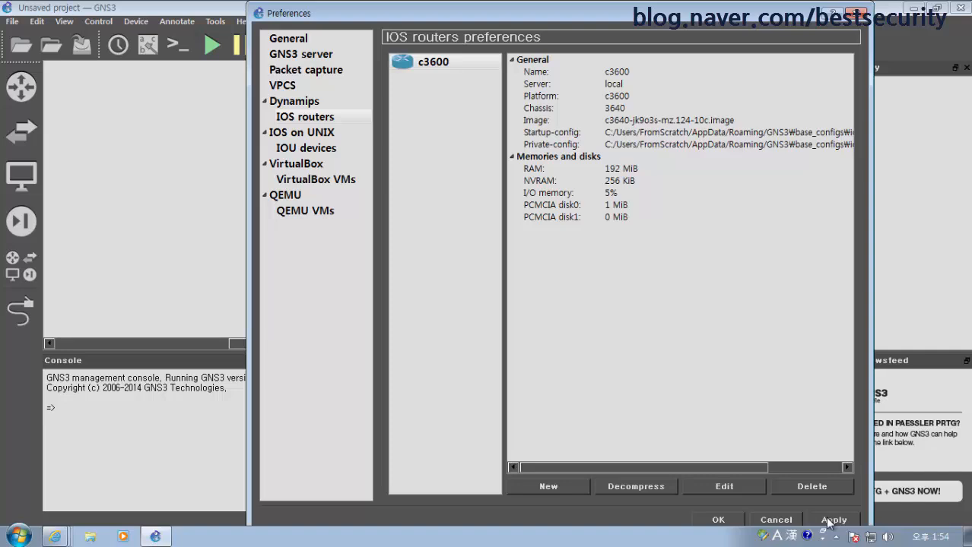
{"action": "left_click", "coordinate": [717, 520]}
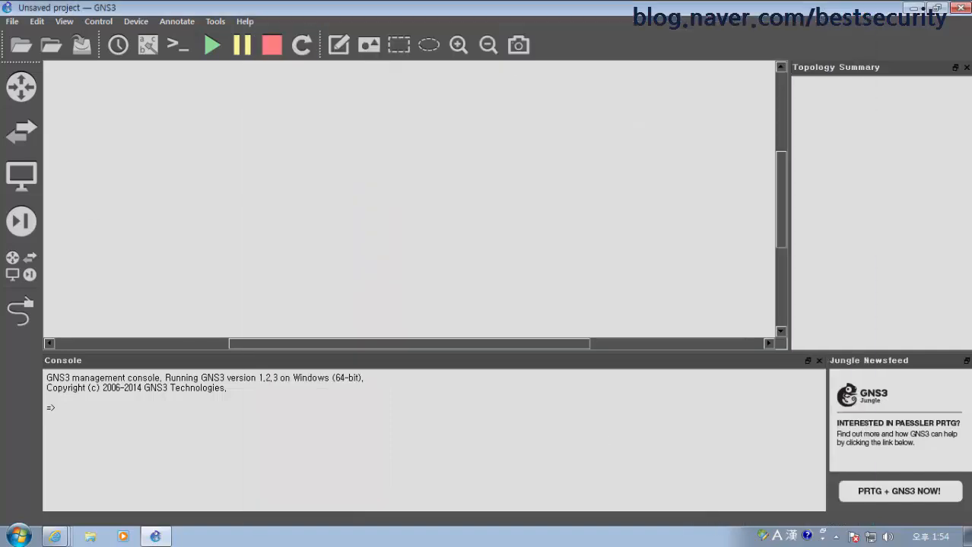
{"action": "left_click", "coordinate": [22, 90]}
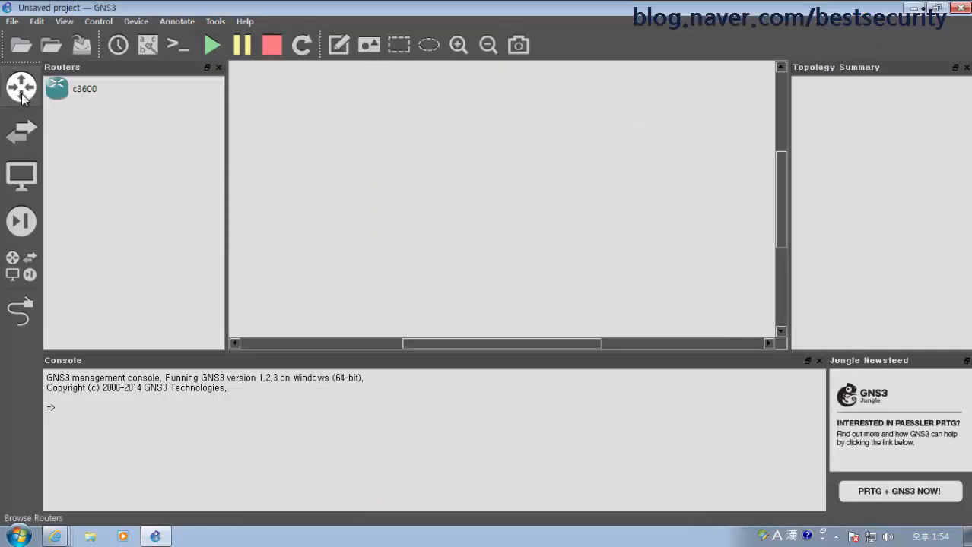
{"action": "left_click", "coordinate": [93, 91]}
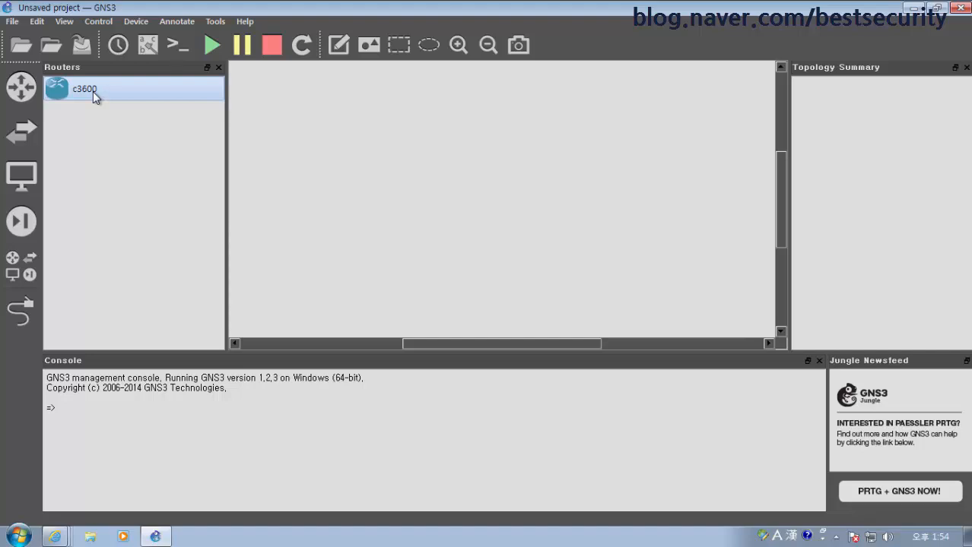
Place c3600 router R1 on the canvas and dismiss the Idle-PC router-not-running error
{"action": "left_click_drag", "start_coordinate": [87, 96], "coordinate": [431, 132]}
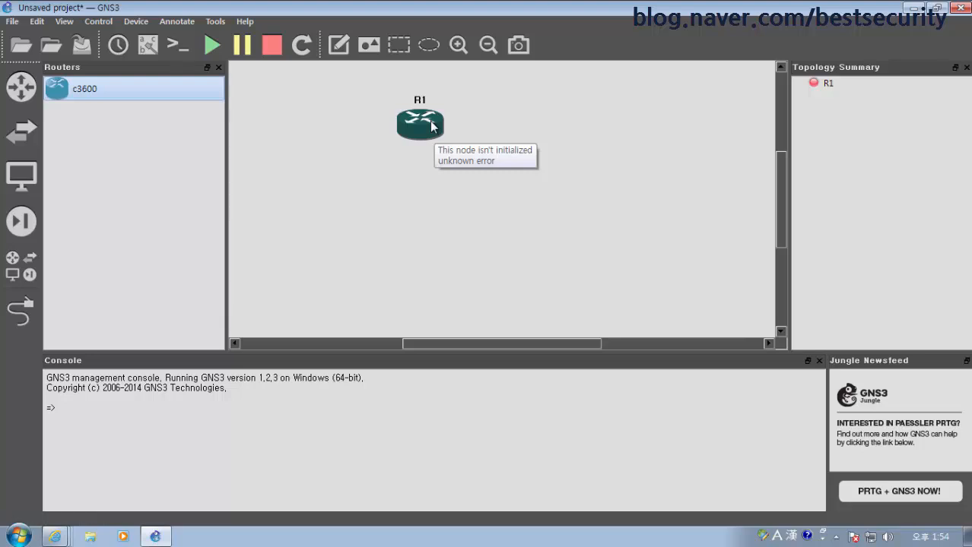
{"action": "right_click", "coordinate": [432, 127]}
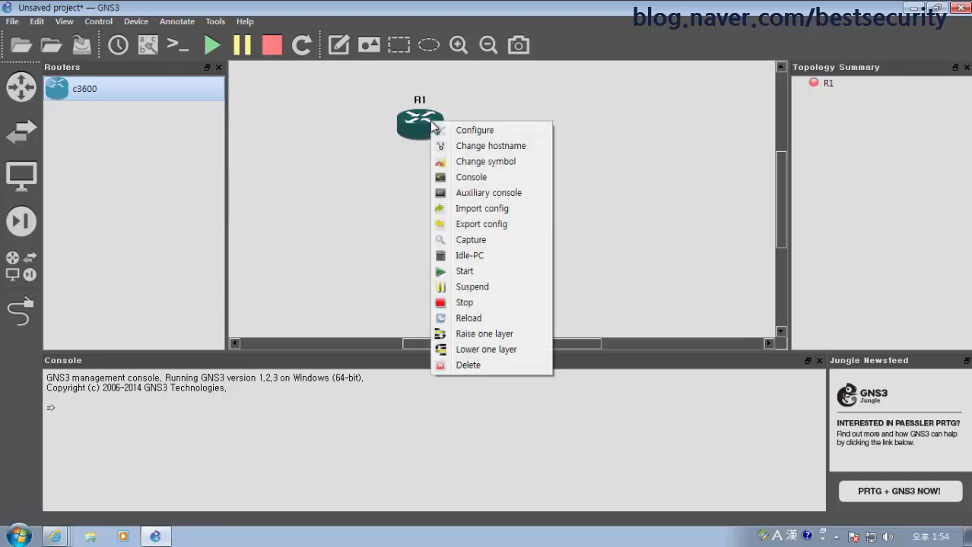
{"action": "left_click", "coordinate": [335, 156]}
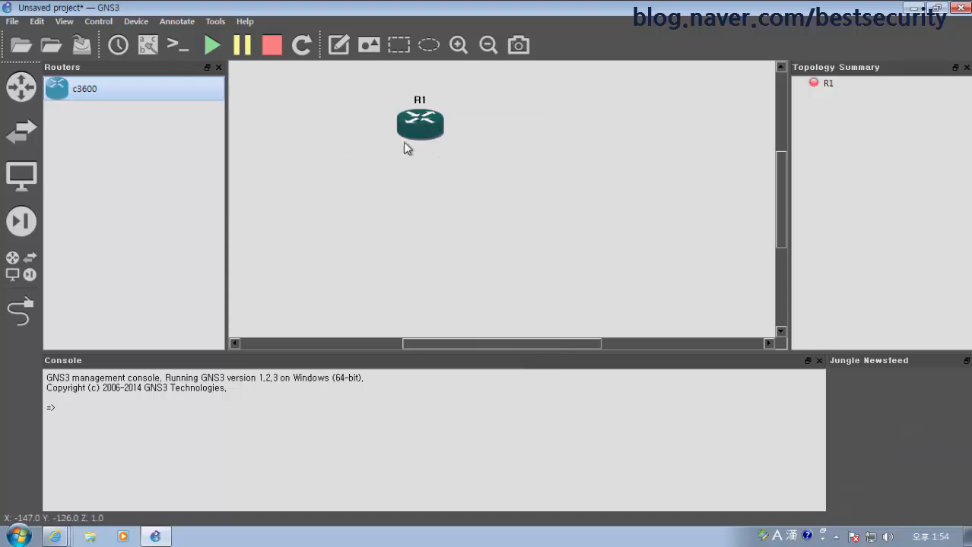
{"action": "left_click_drag", "start_coordinate": [433, 145], "coordinate": [452, 158]}
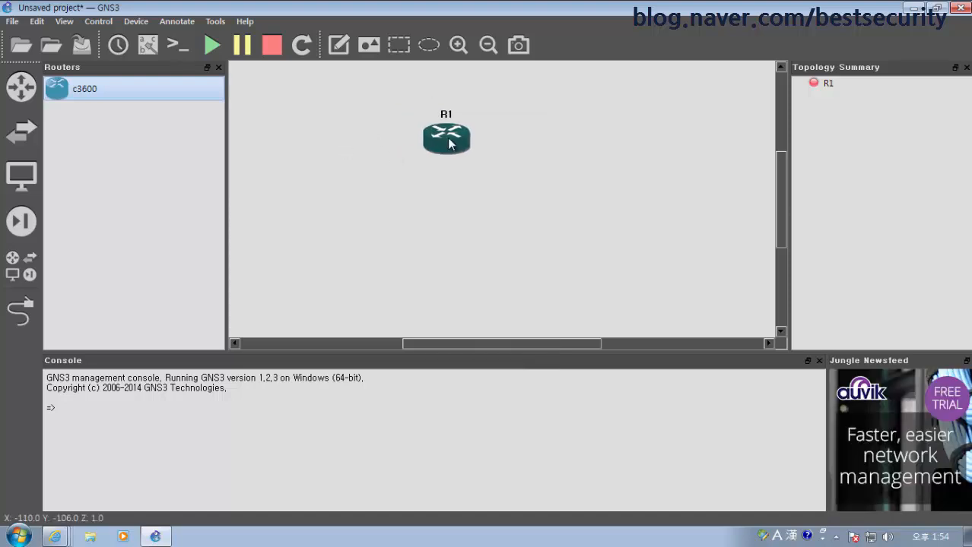
{"action": "left_click", "coordinate": [57, 89]}
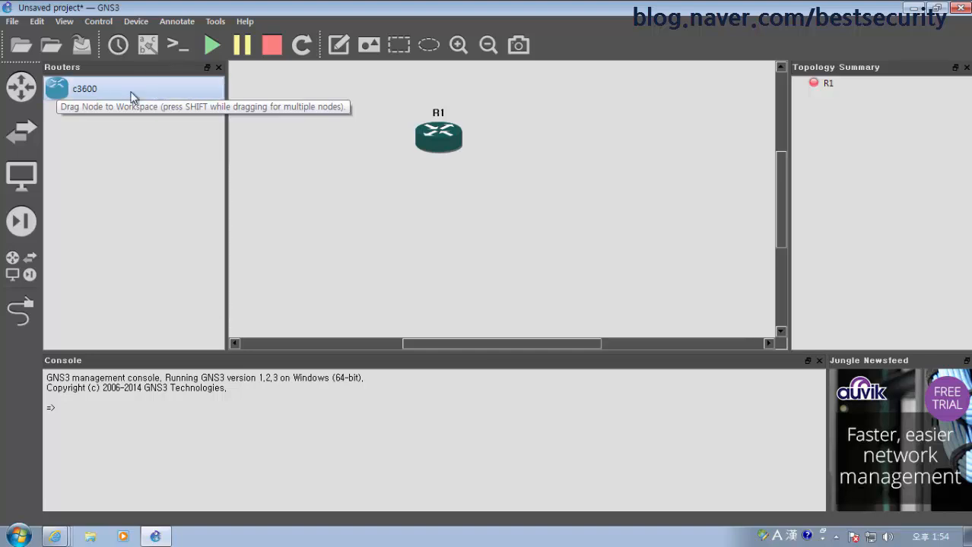
{"action": "left_click_drag", "start_coordinate": [438, 143], "coordinate": [442, 149]}
{"action": "right_click", "coordinate": [442, 149]}
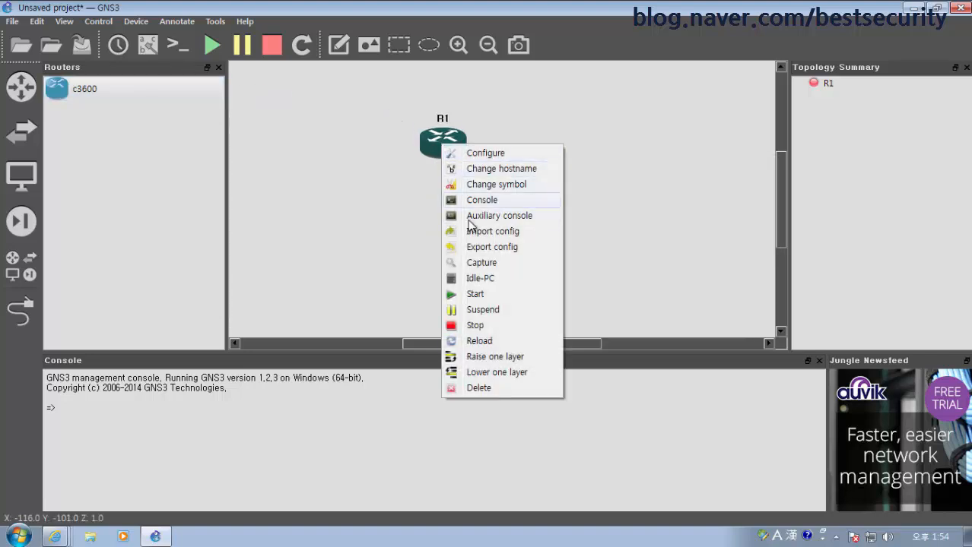
{"action": "left_click", "coordinate": [471, 281]}
{"action": "left_click", "coordinate": [537, 283]}
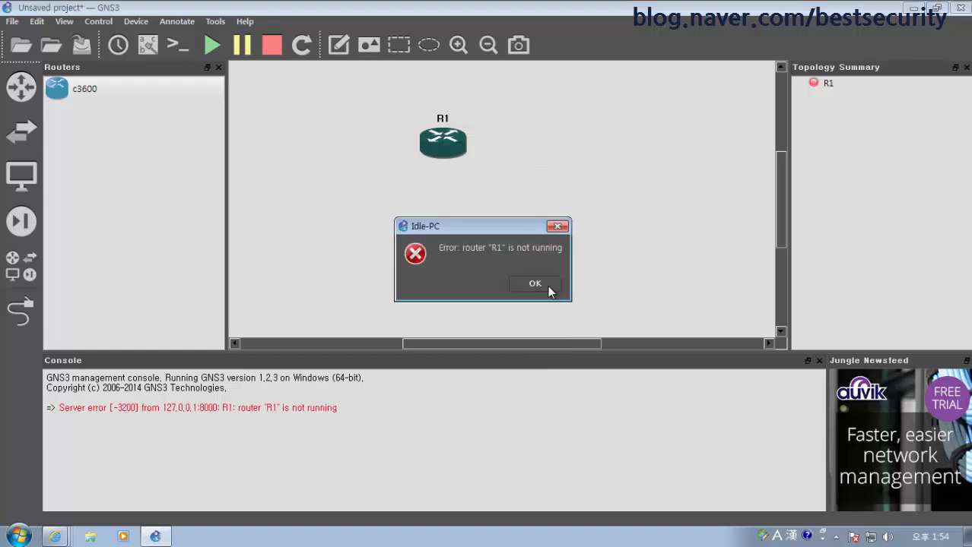
Start router R1 and move it up and left on the canvas
{"action": "right_click", "coordinate": [438, 154]}
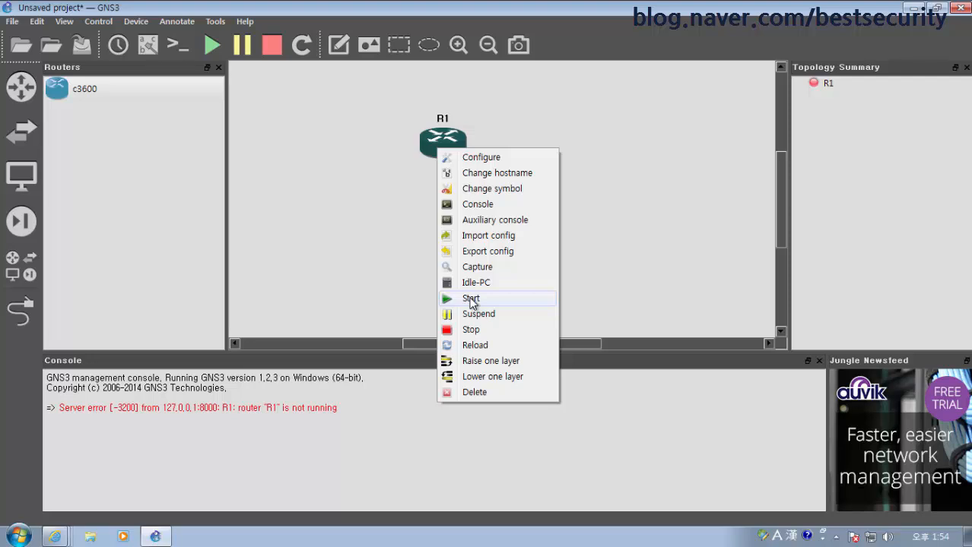
{"action": "left_click", "coordinate": [410, 163]}
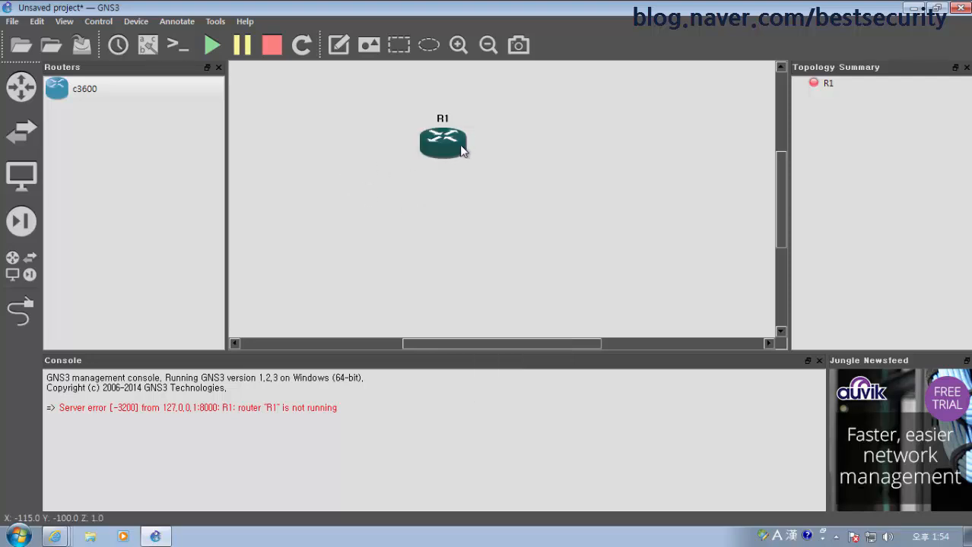
{"action": "right_click", "coordinate": [449, 142]}
{"action": "left_click", "coordinate": [487, 290]}
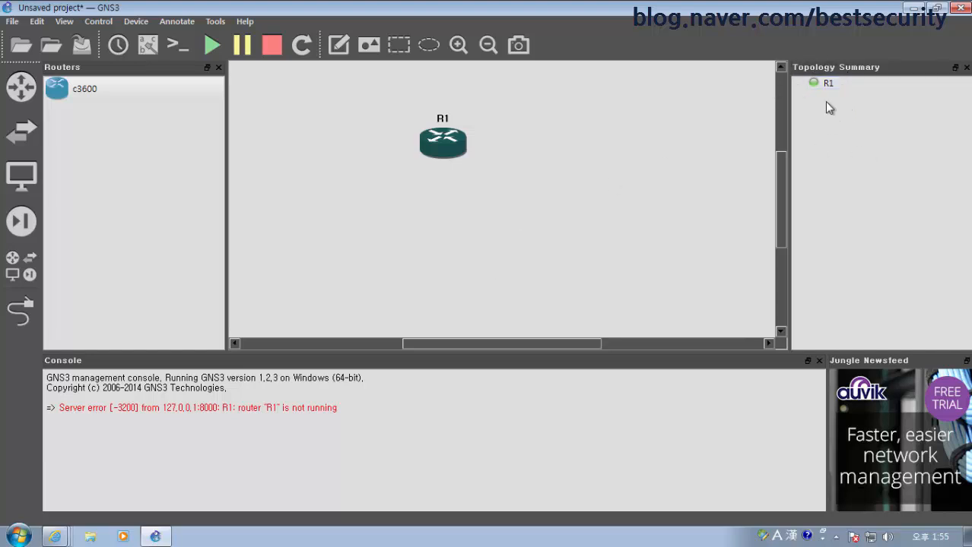
{"action": "left_click_drag", "start_coordinate": [460, 151], "coordinate": [435, 114]}
{"action": "right_click", "coordinate": [425, 107]}
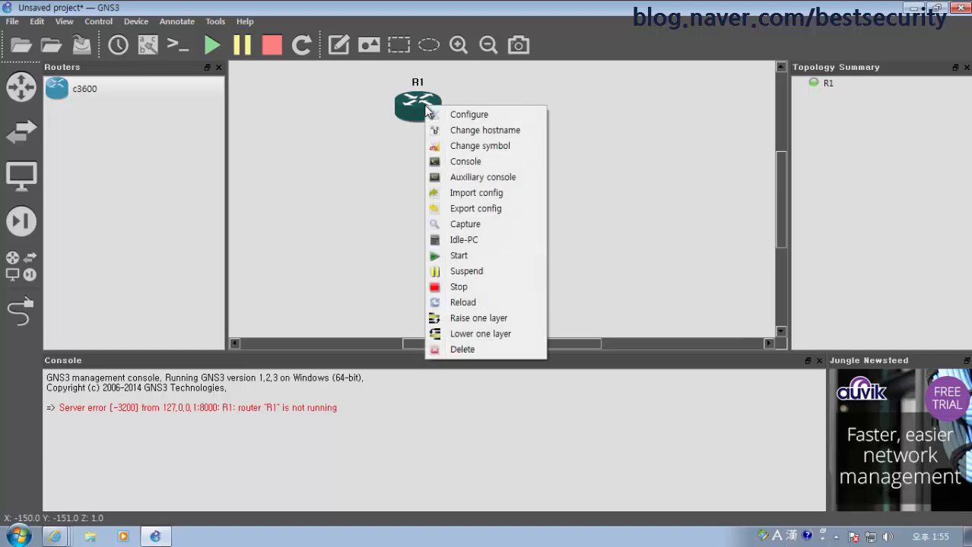
Open R1's console, press Enter for the R1# prompt, and move the console window down
{"action": "left_click", "coordinate": [463, 162]}
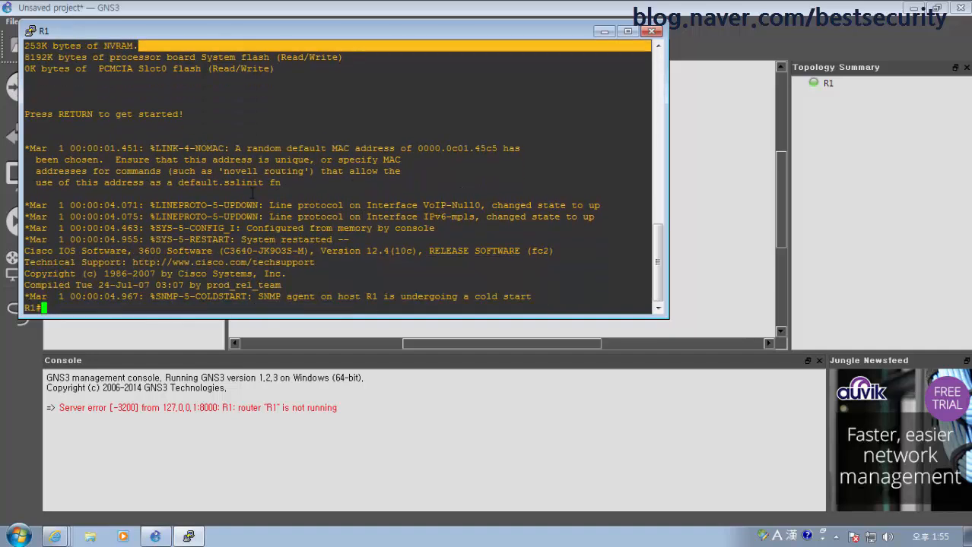
{"action": "key", "text": "Return"}
{"action": "key", "text": "Return"}
{"action": "key", "text": "Return"}
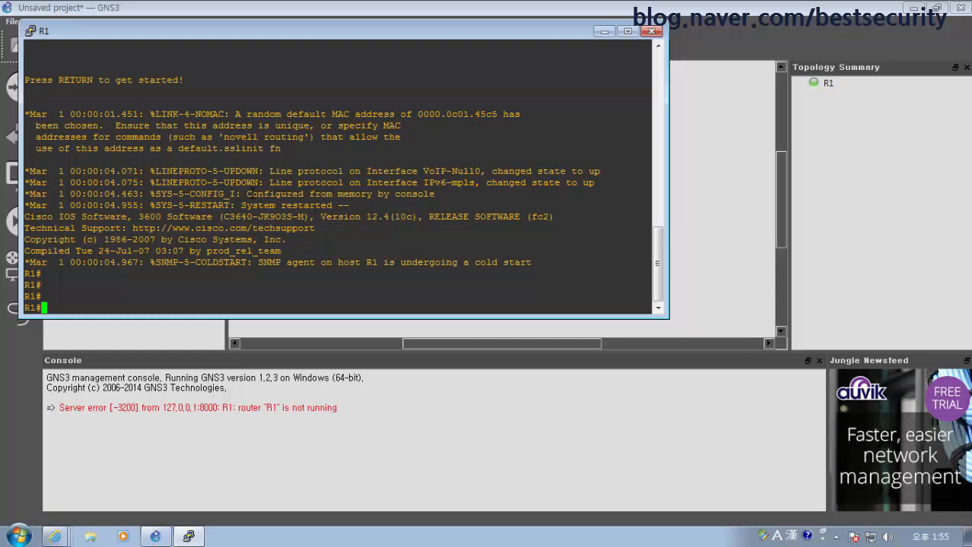
{"action": "left_click_drag", "start_coordinate": [543, 34], "coordinate": [562, 113]}
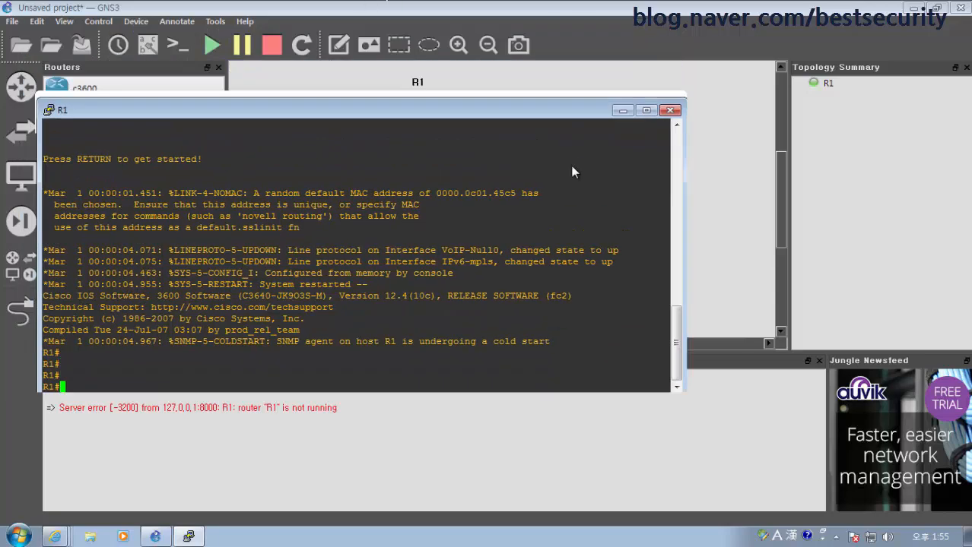
{"action": "left_click_drag", "start_coordinate": [574, 173], "coordinate": [603, 266]}
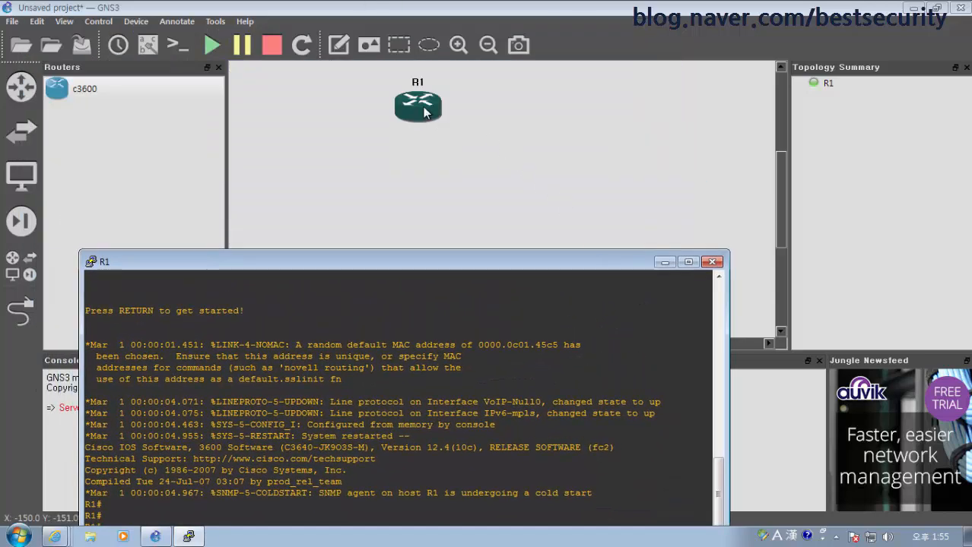
{"action": "right_click", "coordinate": [424, 111]}
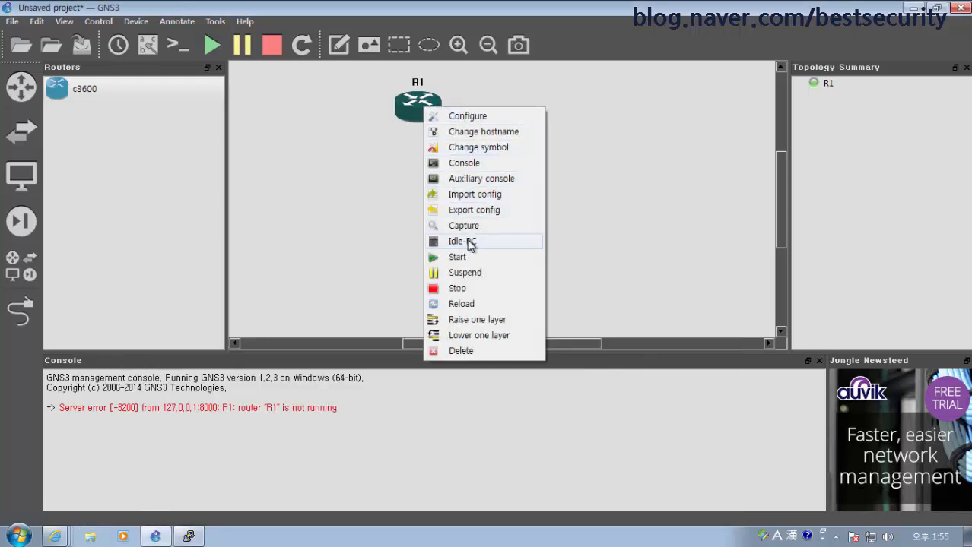
Calculate R1's Idle-PC candidates, keeping 0x605a39c8 [34] selected in the values list
{"action": "left_click", "coordinate": [469, 242]}
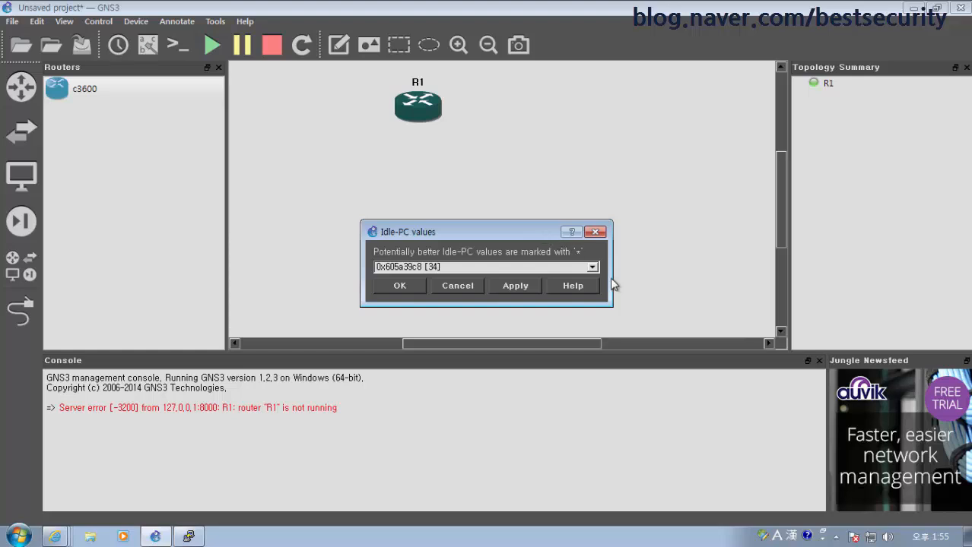
{"action": "left_click", "coordinate": [594, 270]}
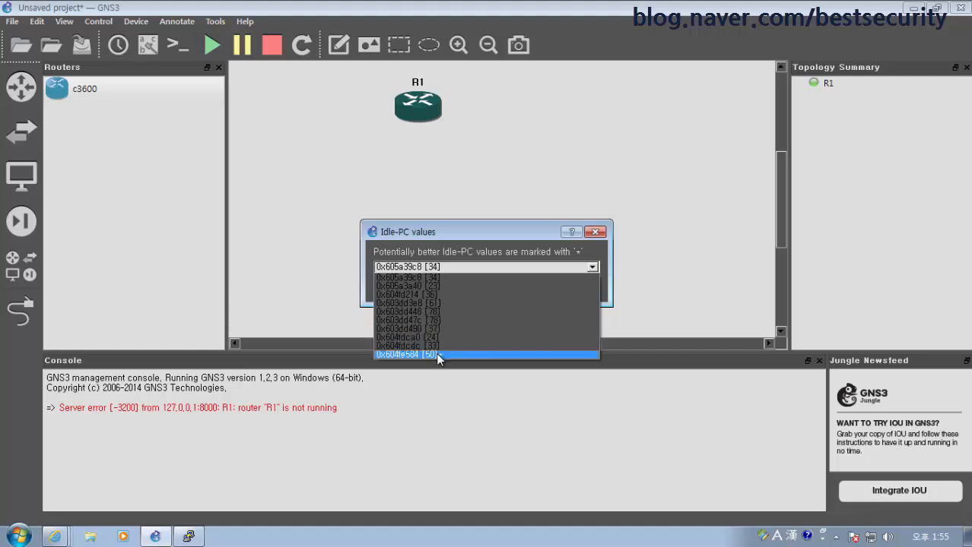
{"action": "left_click", "coordinate": [458, 266]}
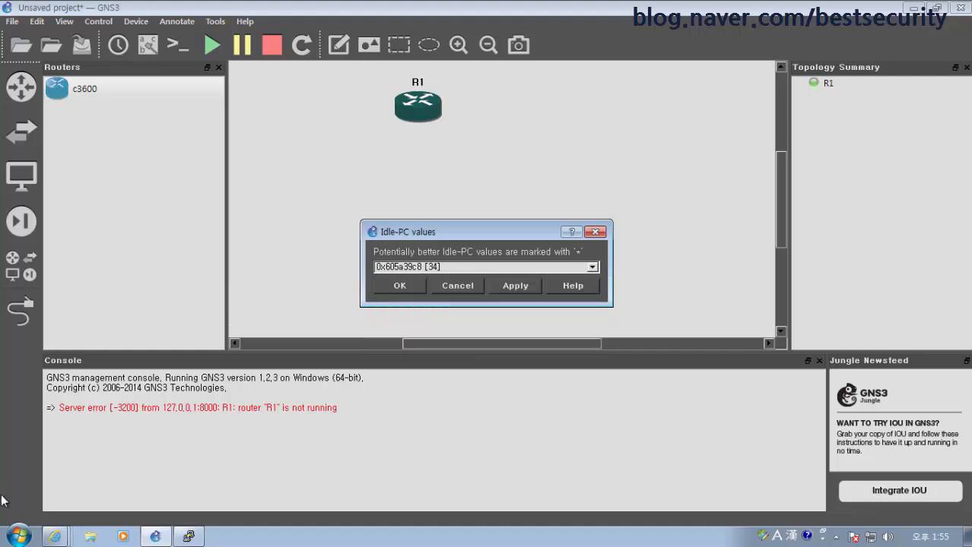
{"action": "left_click", "coordinate": [14, 538]}
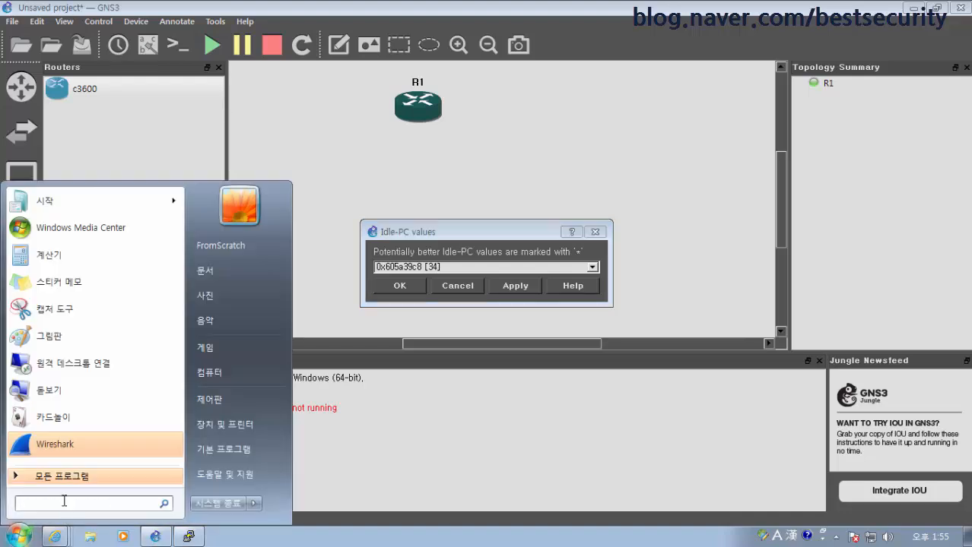
Launch Task Manager with taskmgr and show its CPU graphs on the right side
{"action": "type", "text": "taskmgr"}
{"action": "key", "text": "Return"}
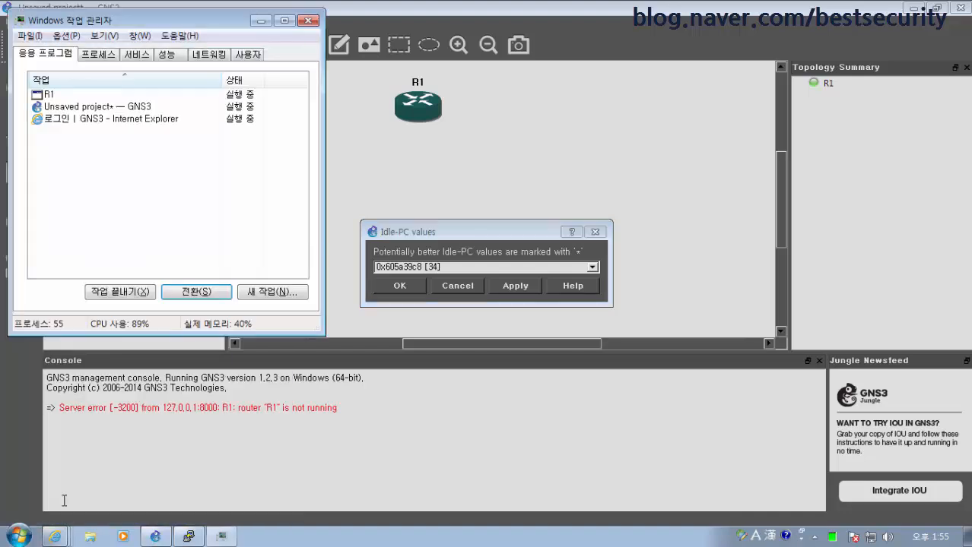
{"action": "left_click", "coordinate": [141, 55]}
{"action": "left_click", "coordinate": [167, 55]}
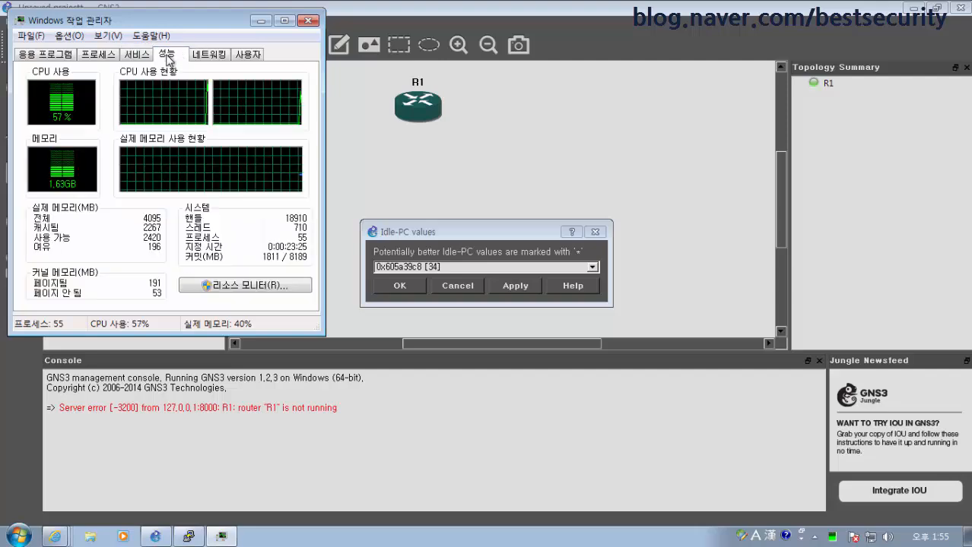
{"action": "left_click_drag", "start_coordinate": [220, 21], "coordinate": [793, 47]}
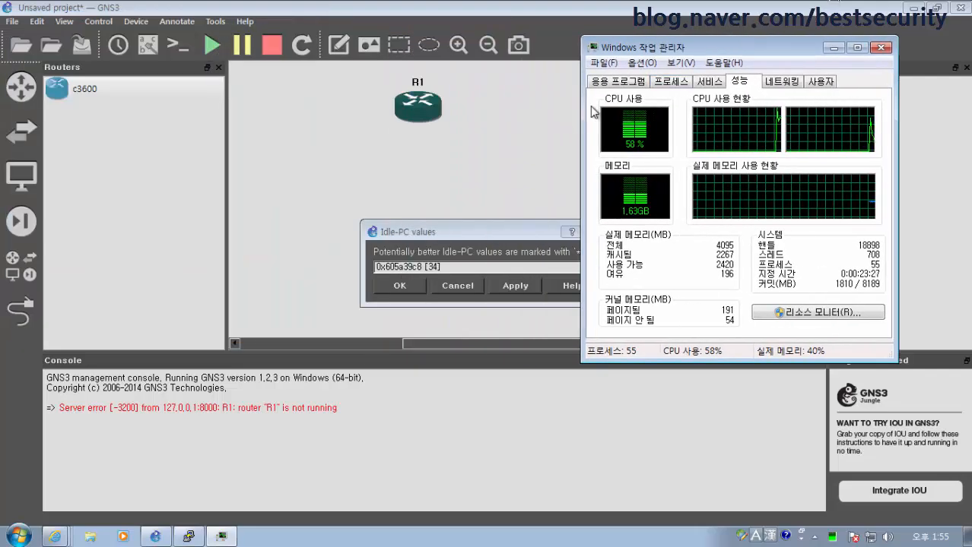
{"action": "left_click_drag", "start_coordinate": [635, 47], "coordinate": [797, 107]}
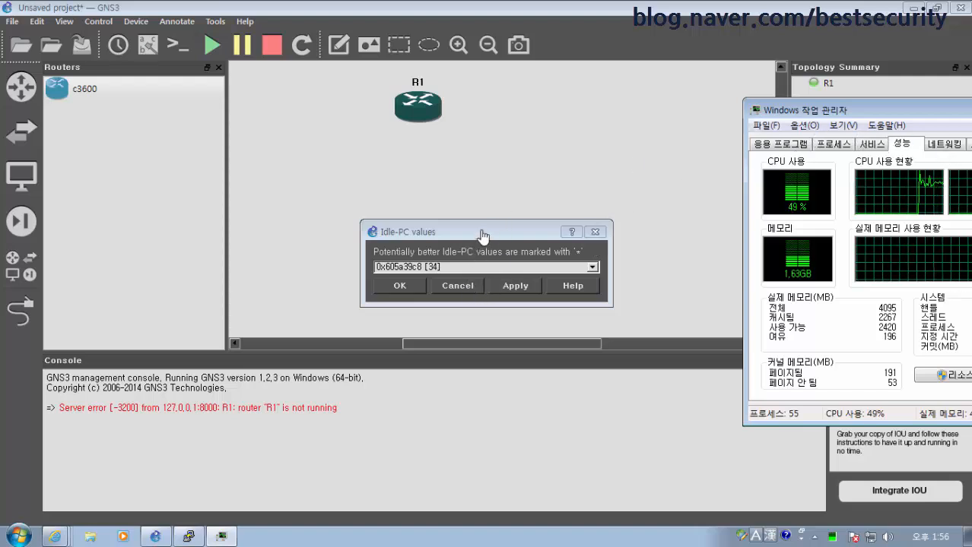
Apply Idle-PC value 0x605a39c8 to R1, check the CPU drop, and close the dialog with OK
{"action": "left_click", "coordinate": [512, 287]}
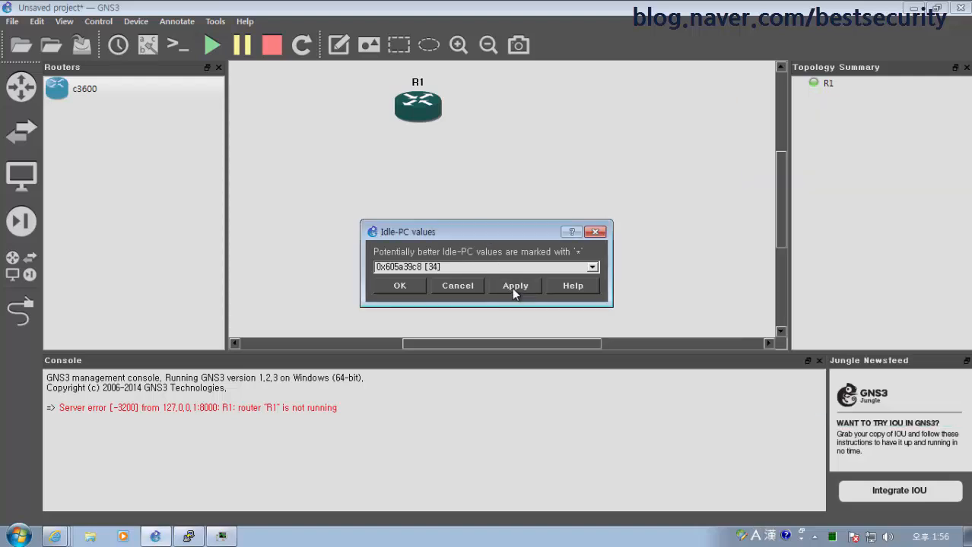
{"action": "left_click", "coordinate": [222, 537]}
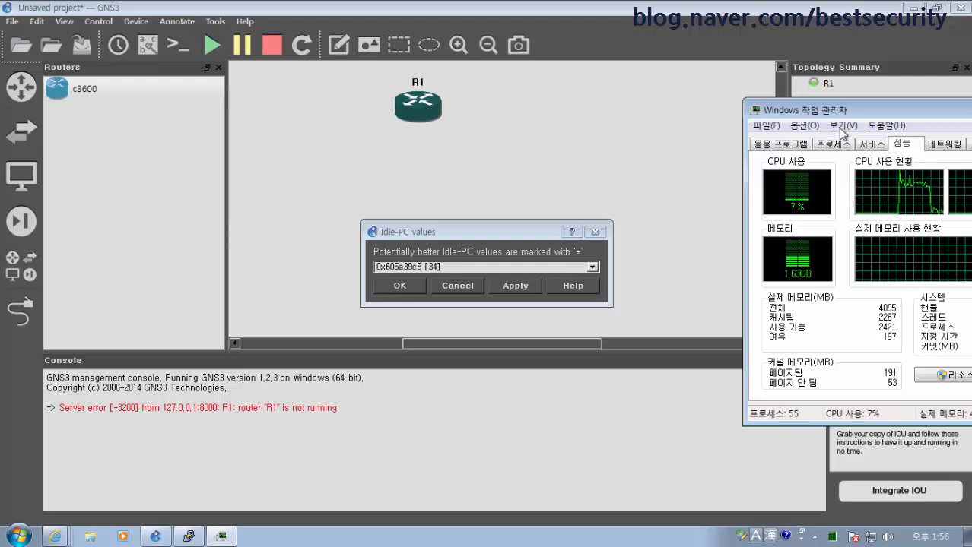
{"action": "left_click_drag", "start_coordinate": [811, 114], "coordinate": [883, 119]}
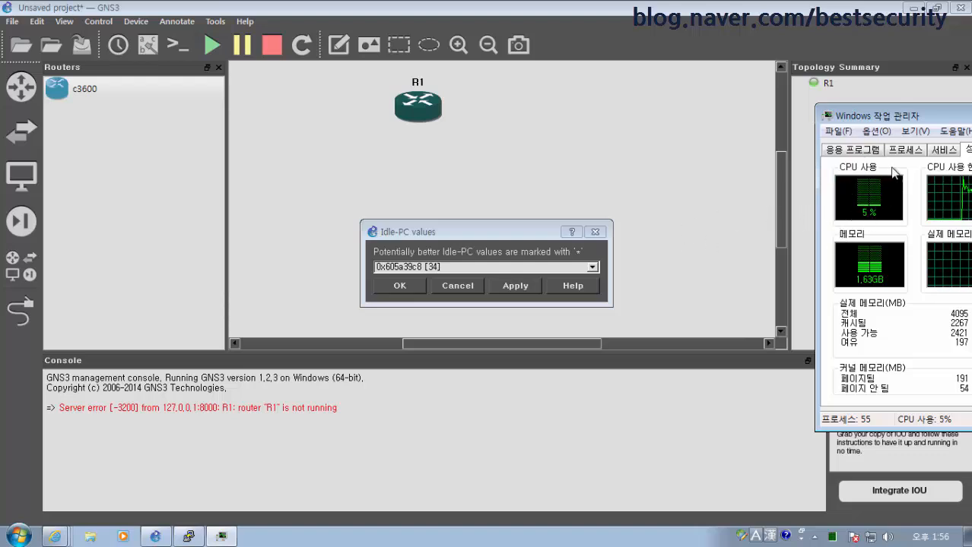
{"action": "left_click", "coordinate": [405, 286]}
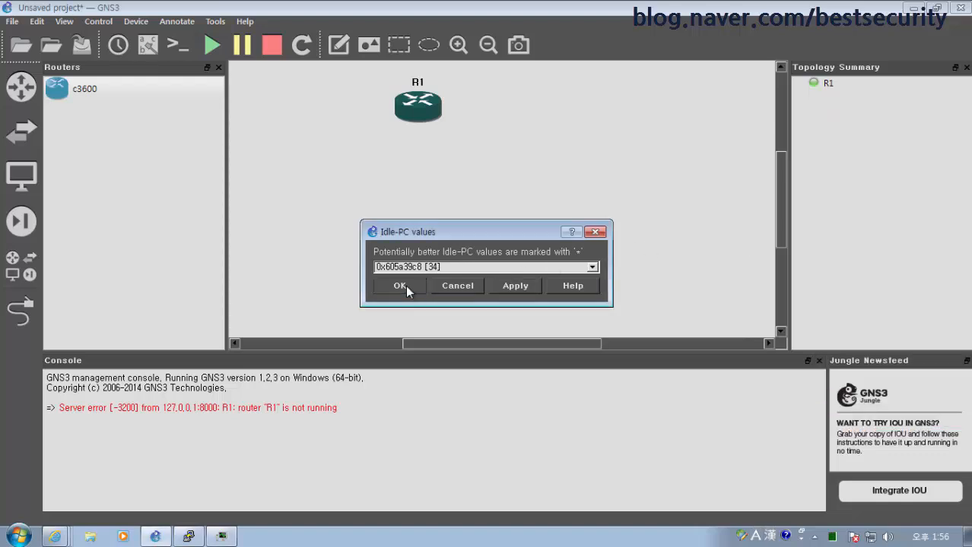
{"action": "left_click", "coordinate": [406, 286]}
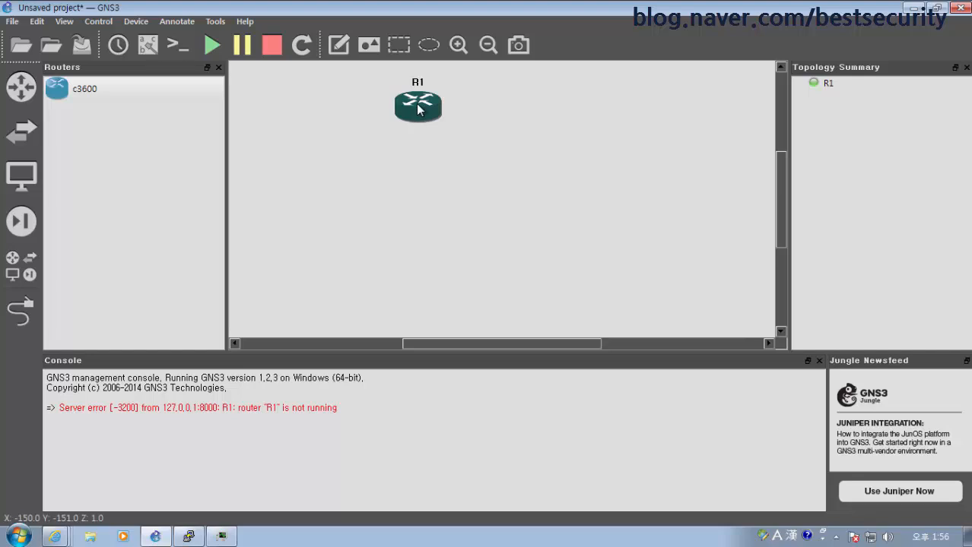
Move R1 further left on the canvas and bring its console window to the front
{"action": "left_click_drag", "start_coordinate": [417, 114], "coordinate": [352, 176]}
{"action": "right_click", "coordinate": [352, 175]}
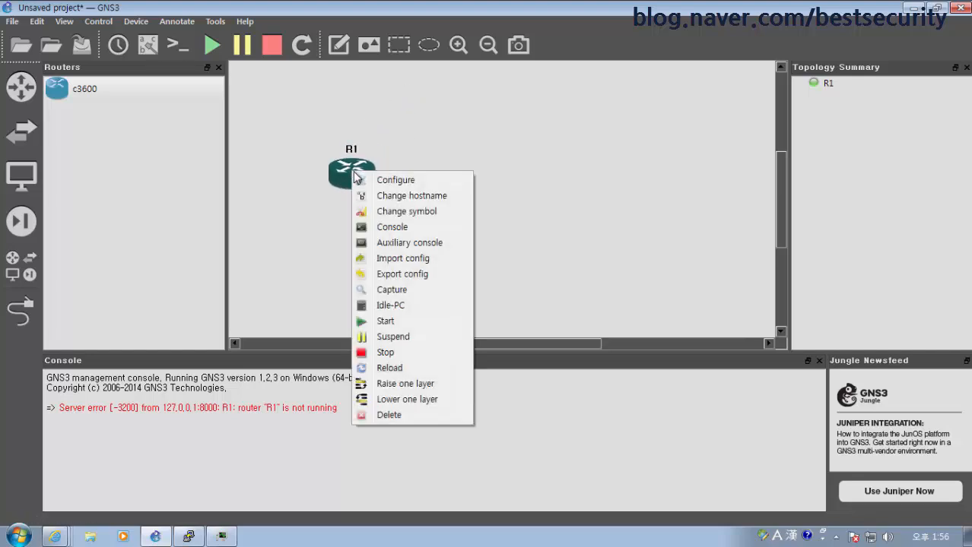
{"action": "left_click", "coordinate": [356, 172]}
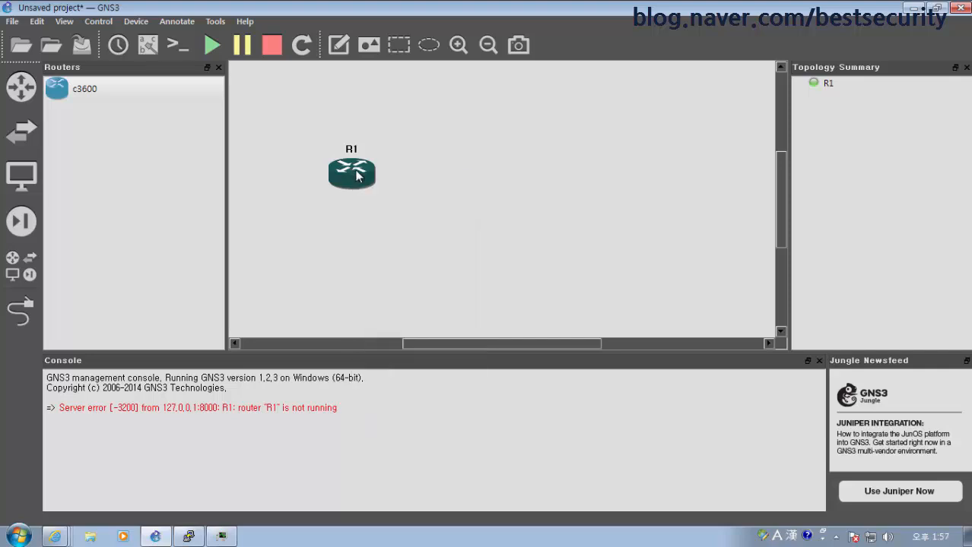
{"action": "right_click", "coordinate": [351, 171]}
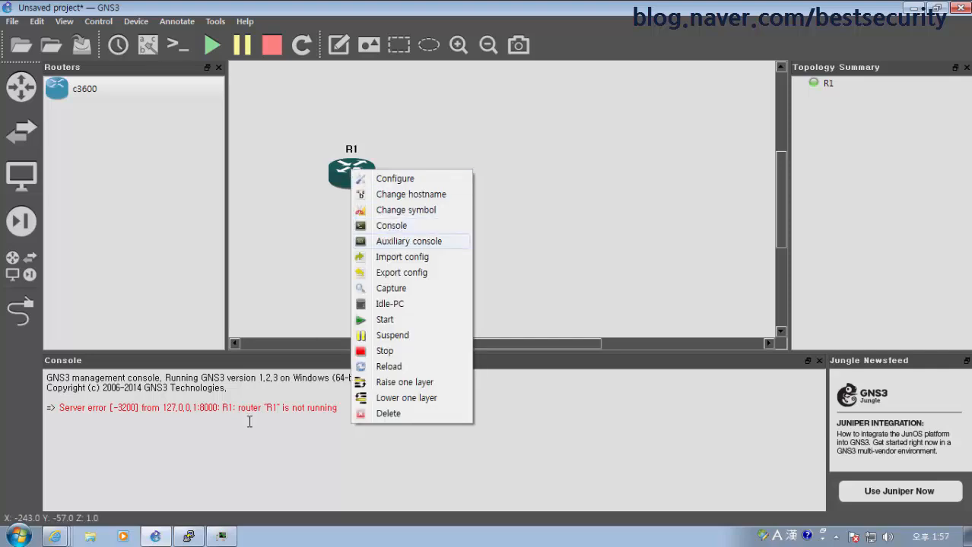
{"action": "left_click", "coordinate": [191, 538]}
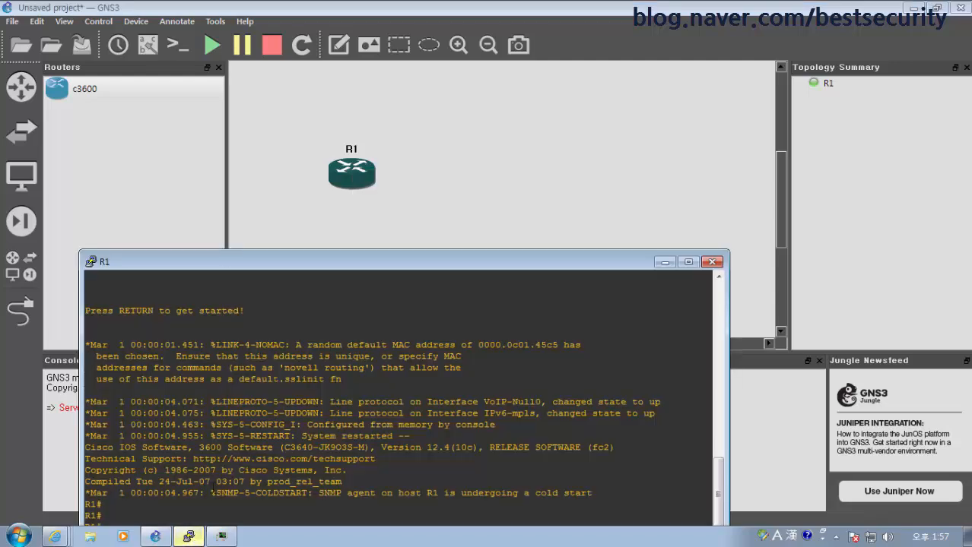
{"action": "left_click_drag", "start_coordinate": [396, 263], "coordinate": [657, 110]}
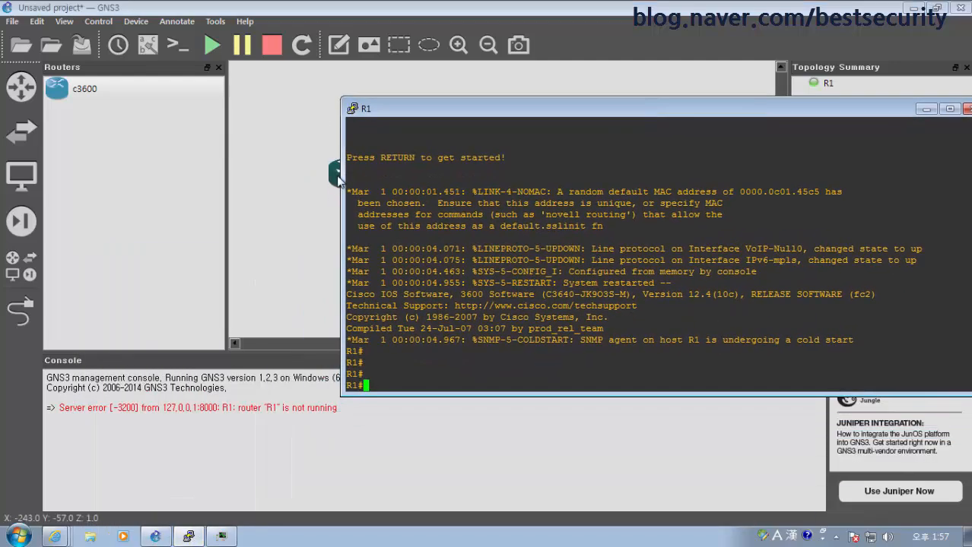
{"action": "left_click_drag", "start_coordinate": [339, 179], "coordinate": [247, 179]}
{"action": "left_click", "coordinate": [189, 537]}
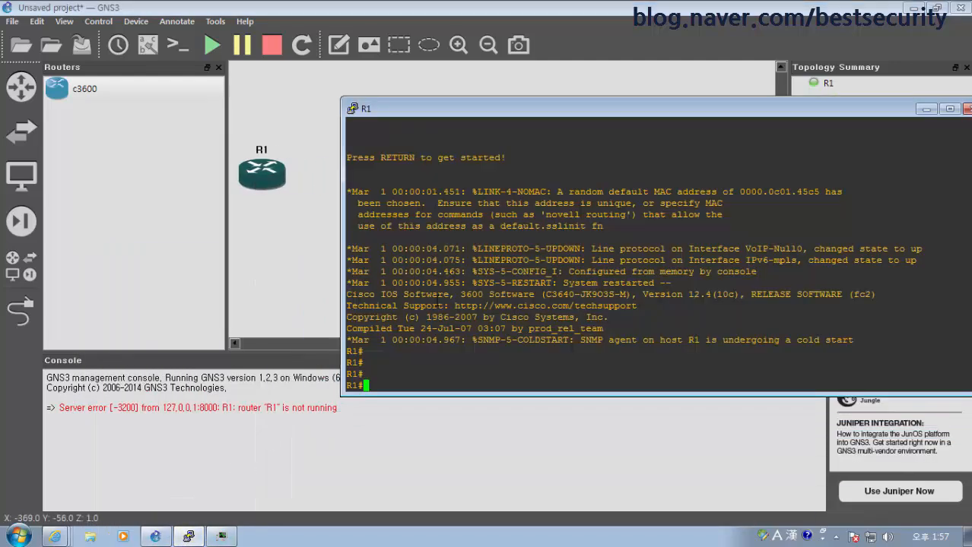
Run 'show run' in R1's console and page through the full running configuration
{"action": "type", "text": "show run"}
{"action": "key", "text": "Return"}
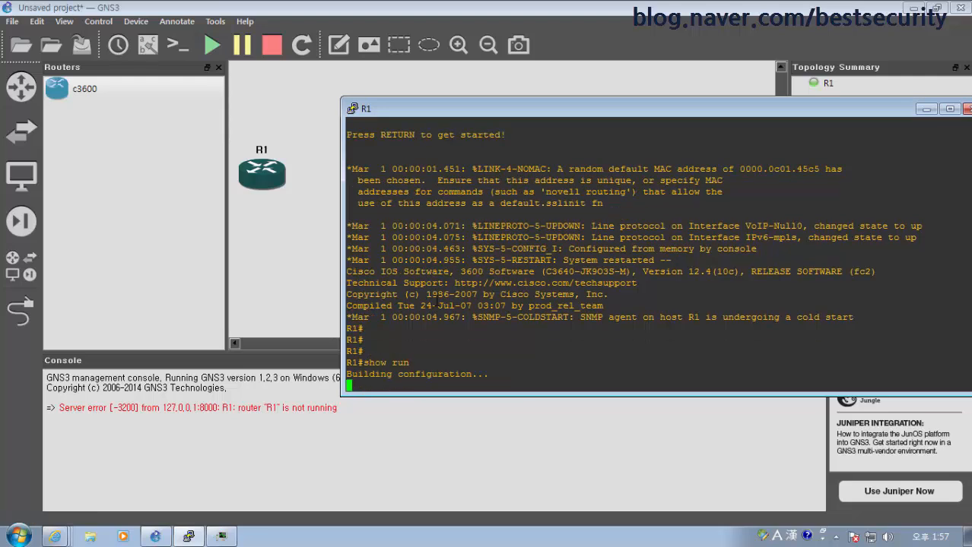
{"action": "key", "text": "space"}
{"action": "key", "text": "space"}
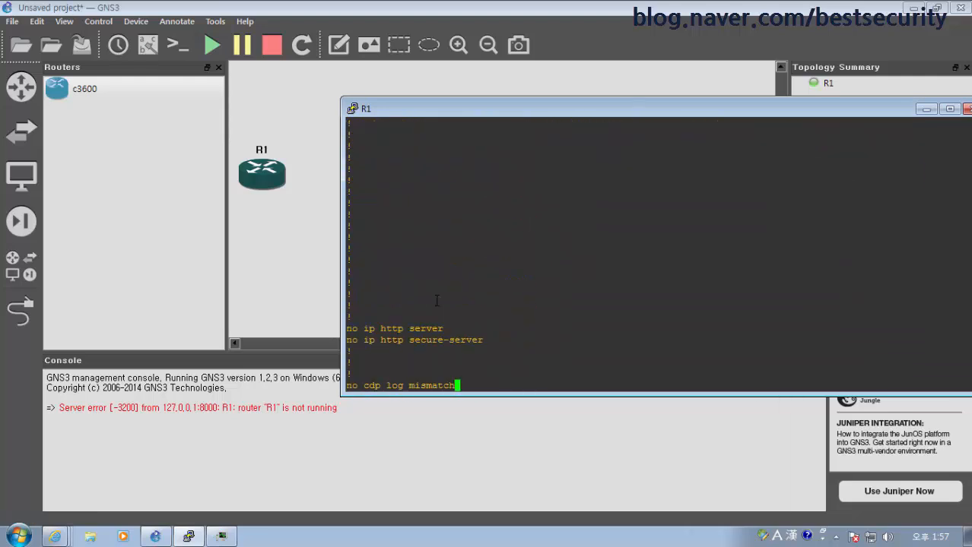
{"action": "key", "text": "space"}
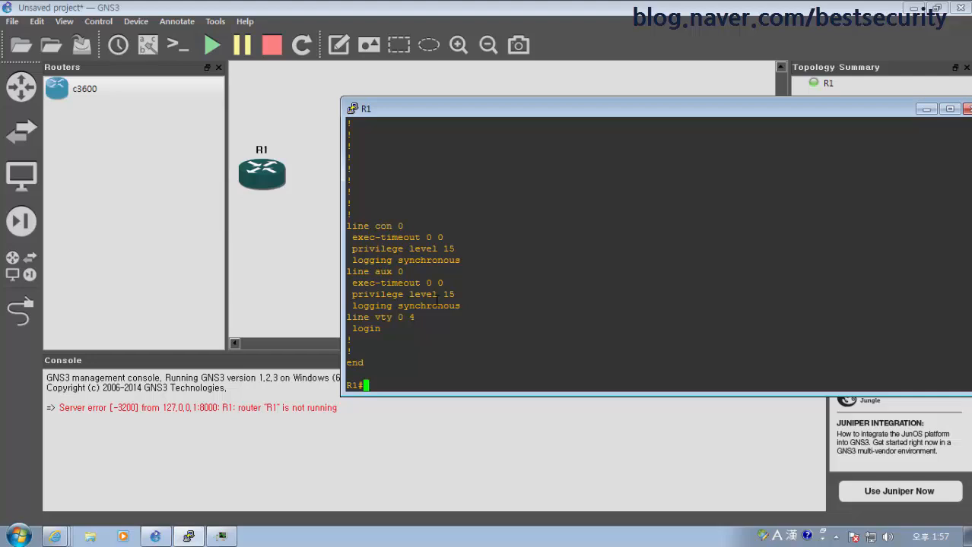
{"action": "left_click_drag", "start_coordinate": [896, 114], "coordinate": [647, 143]}
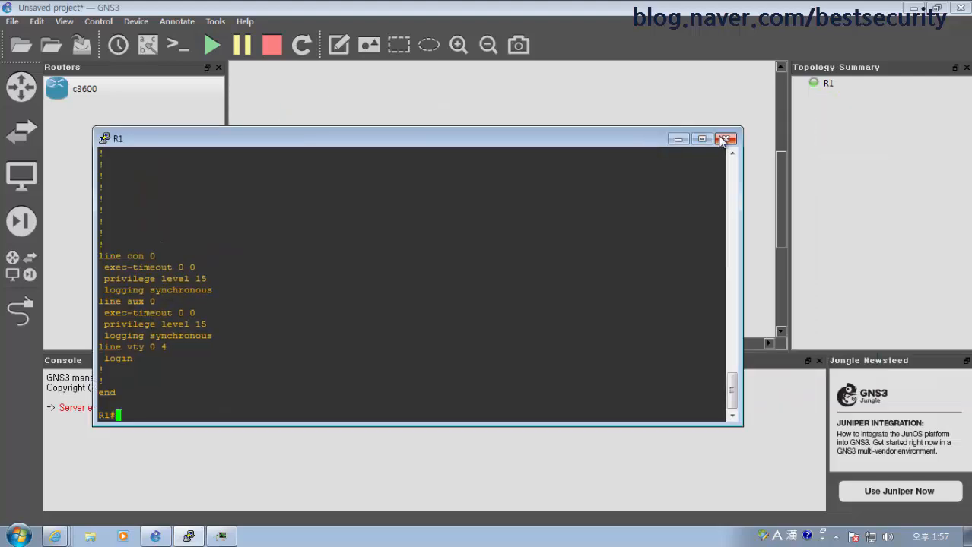
Close R1's console, stop R1, and quit GNS3 discarding the project
{"action": "left_click", "coordinate": [725, 140]}
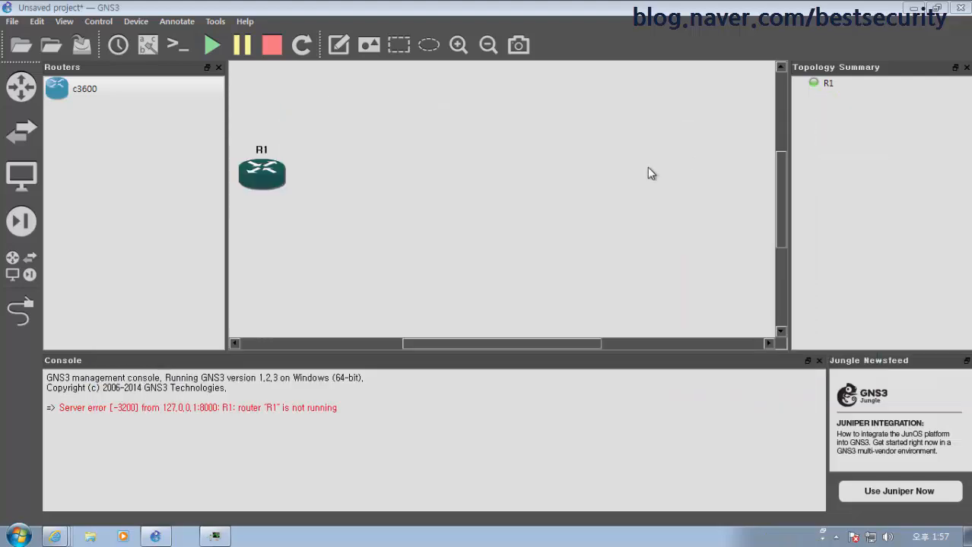
{"action": "right_click", "coordinate": [272, 179]}
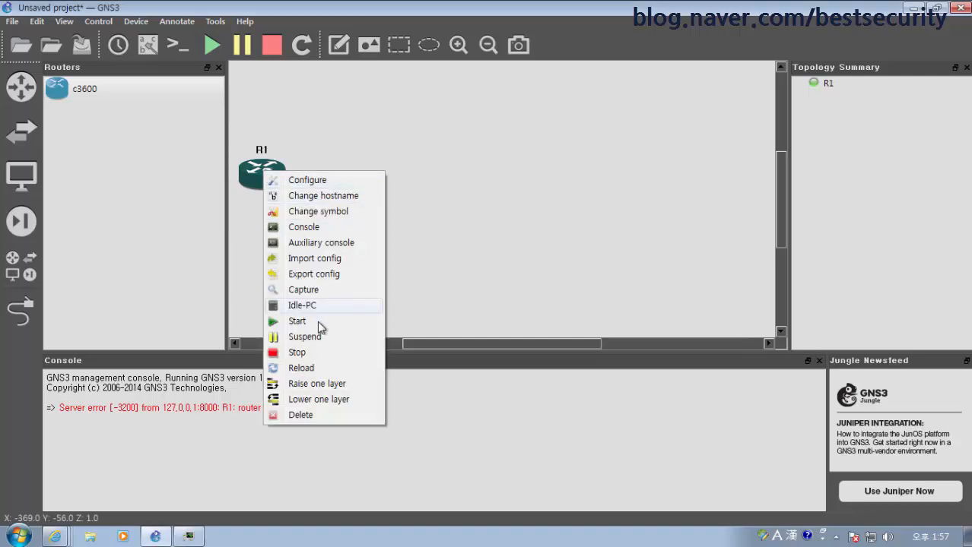
{"action": "left_click", "coordinate": [318, 353]}
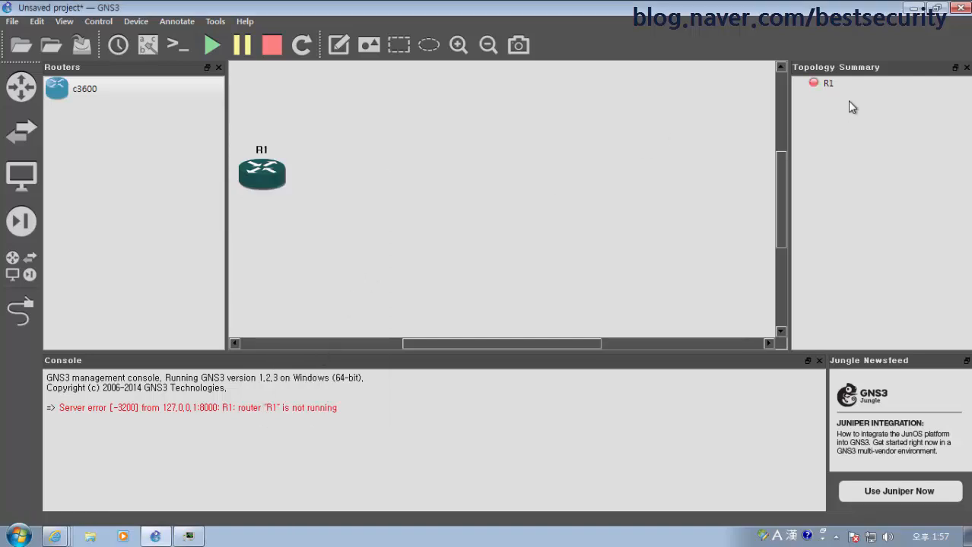
{"action": "left_click", "coordinate": [961, 8]}
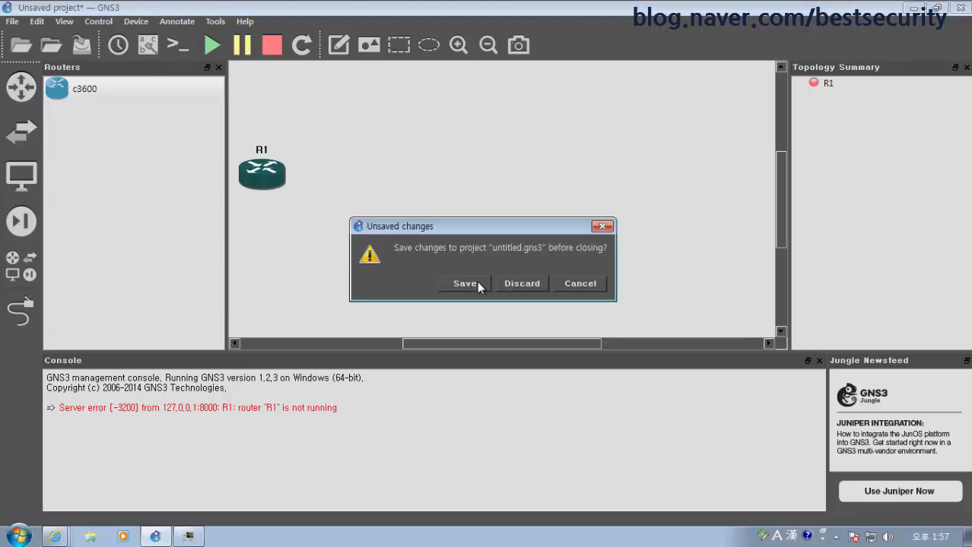
{"action": "left_click", "coordinate": [524, 285]}
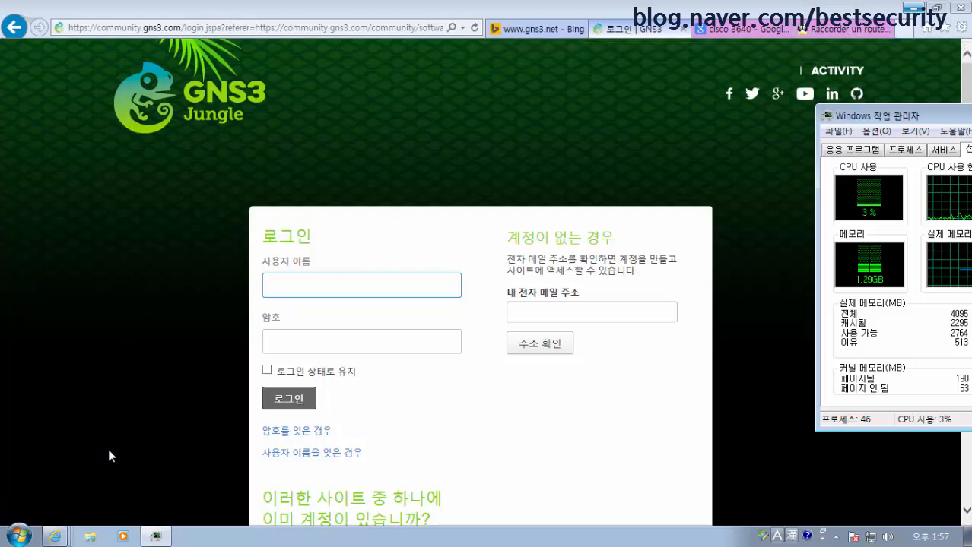
Close Internet Explorer, relaunch GNS3 from the desktop icon, and close Task Manager
{"action": "left_click", "coordinate": [18, 537]}
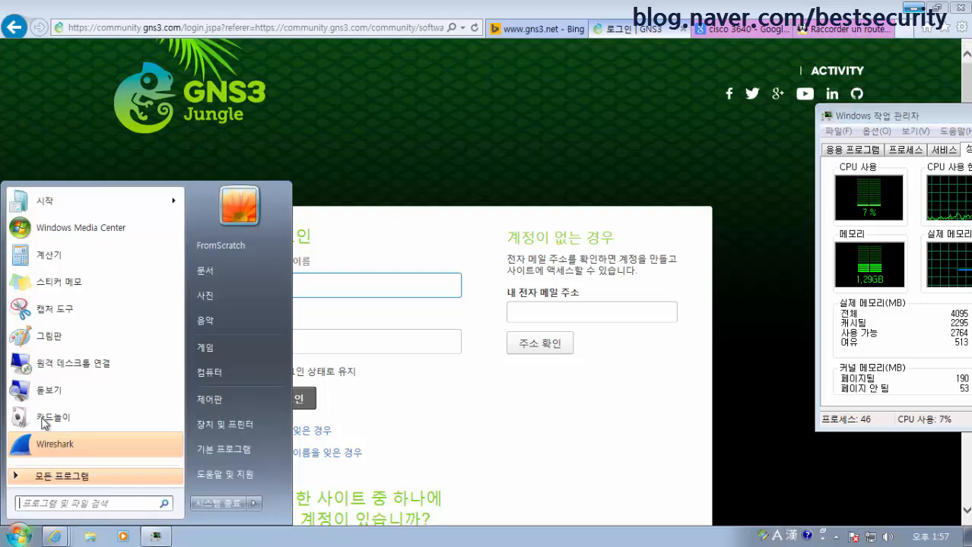
{"action": "left_click", "coordinate": [959, 7]}
{"action": "left_click", "coordinate": [489, 274]}
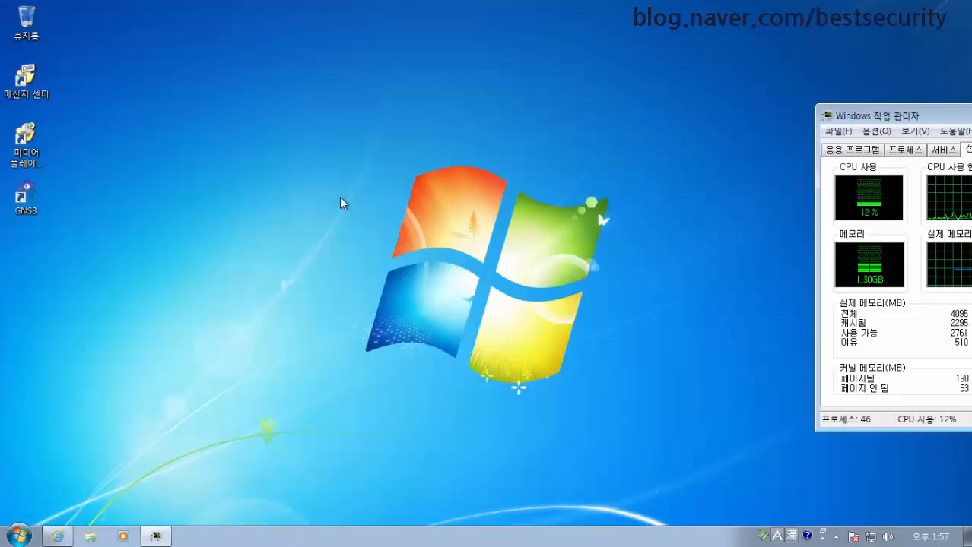
{"action": "double_click", "coordinate": [23, 198]}
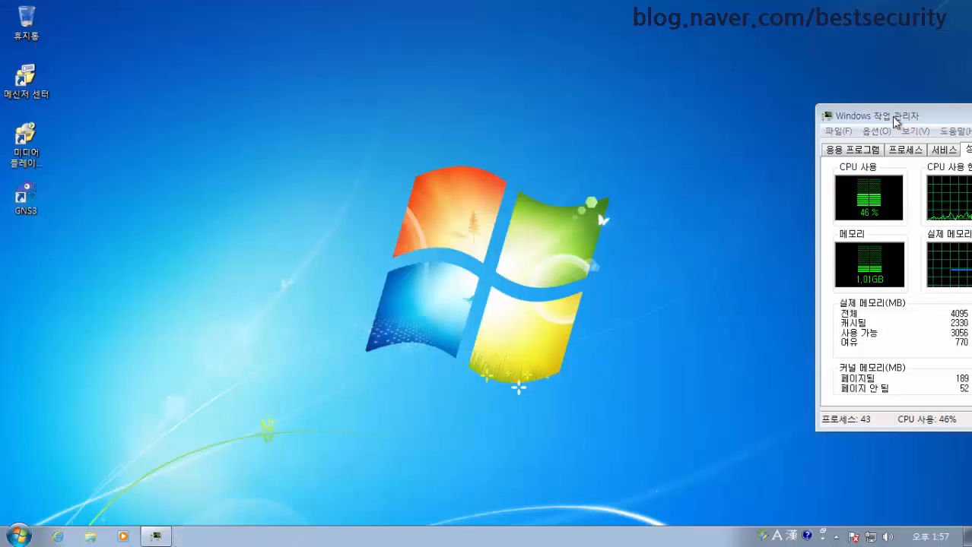
{"action": "left_click_drag", "start_coordinate": [890, 115], "coordinate": [455, 103]}
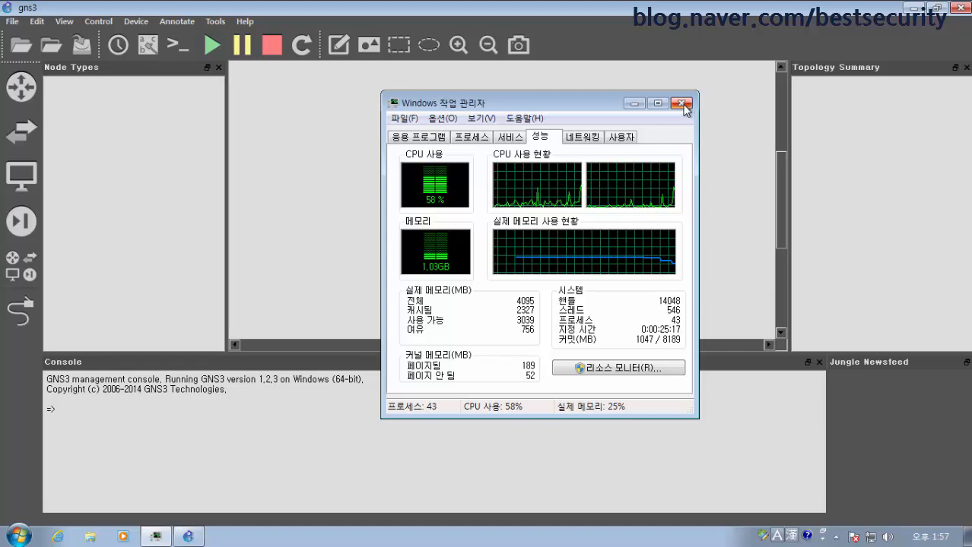
{"action": "left_click", "coordinate": [682, 105]}
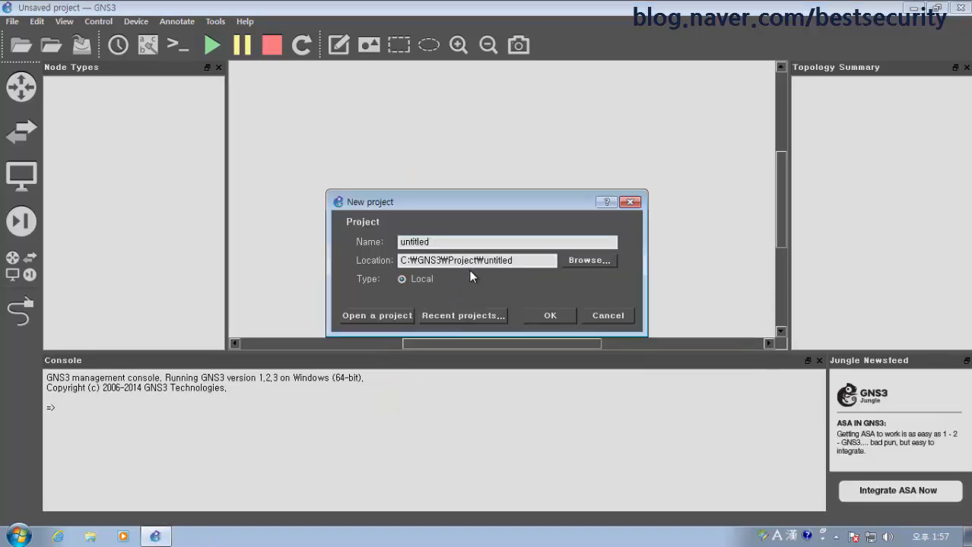
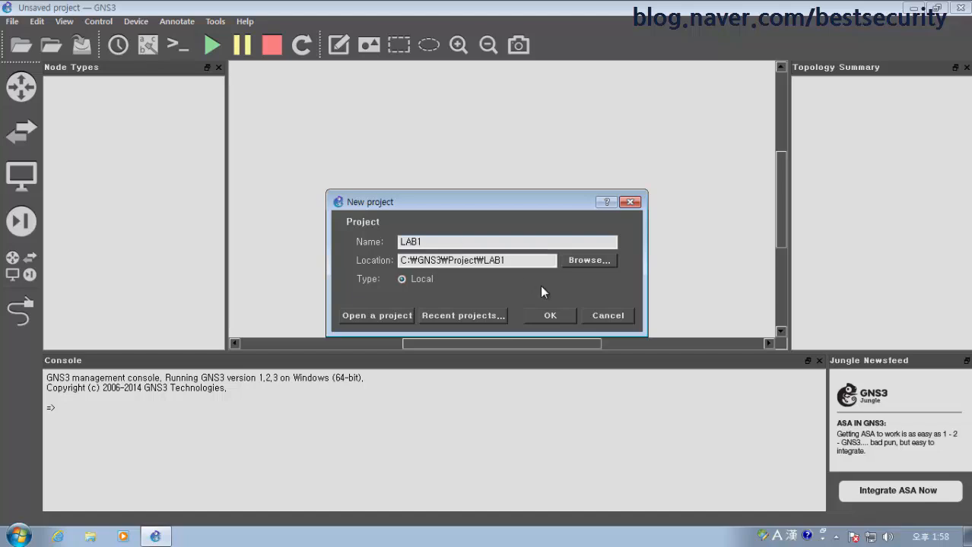
Create the LAB1 project and confirm its LAB1 folder under C:\GNS3\Project in Explorer
{"action": "left_click", "coordinate": [559, 314]}
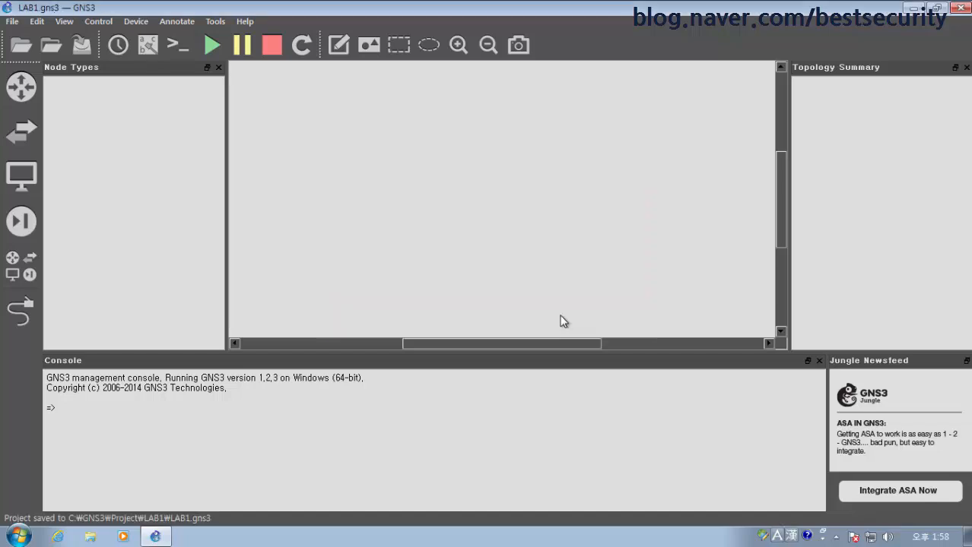
{"action": "left_click", "coordinate": [92, 540]}
{"action": "left_click", "coordinate": [511, 306]}
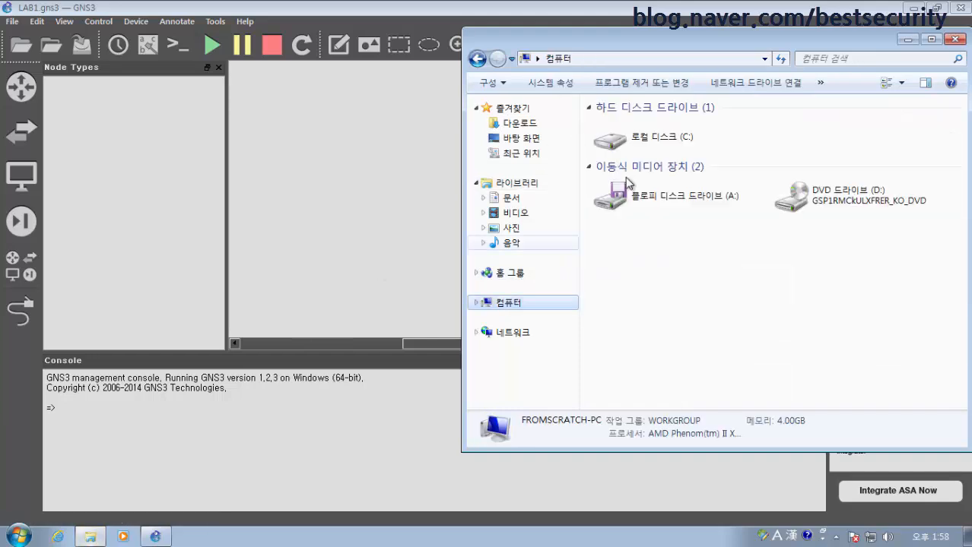
{"action": "double_click", "coordinate": [643, 139]}
{"action": "double_click", "coordinate": [656, 125]}
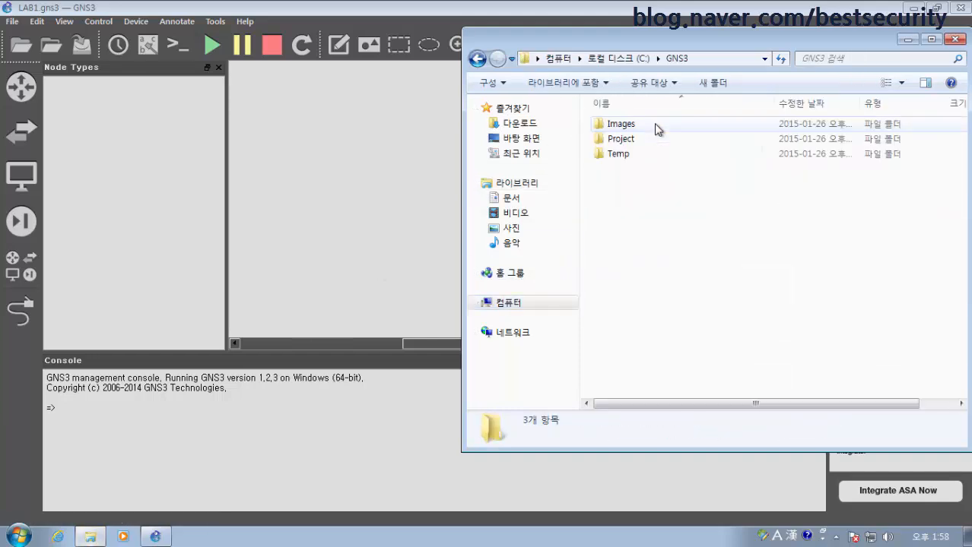
{"action": "double_click", "coordinate": [643, 139]}
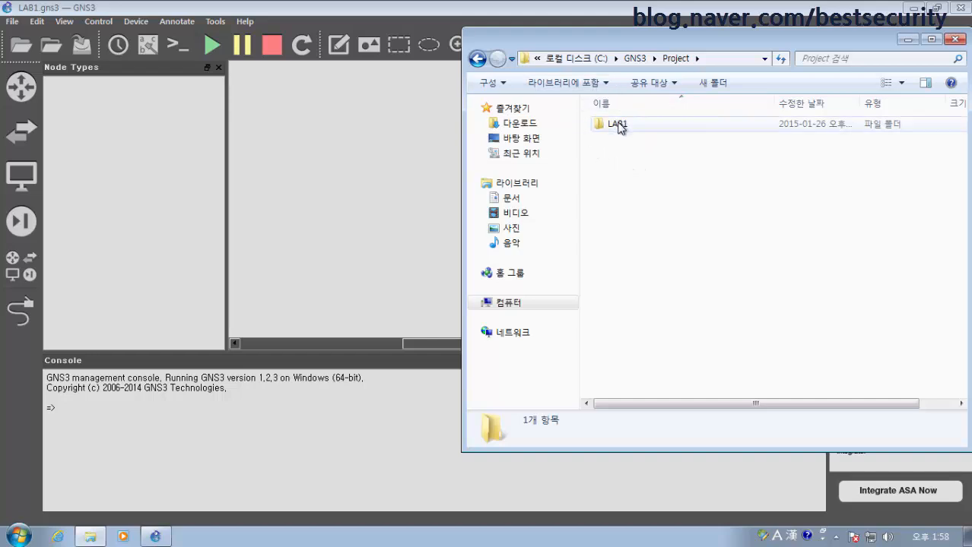
{"action": "left_click", "coordinate": [906, 40]}
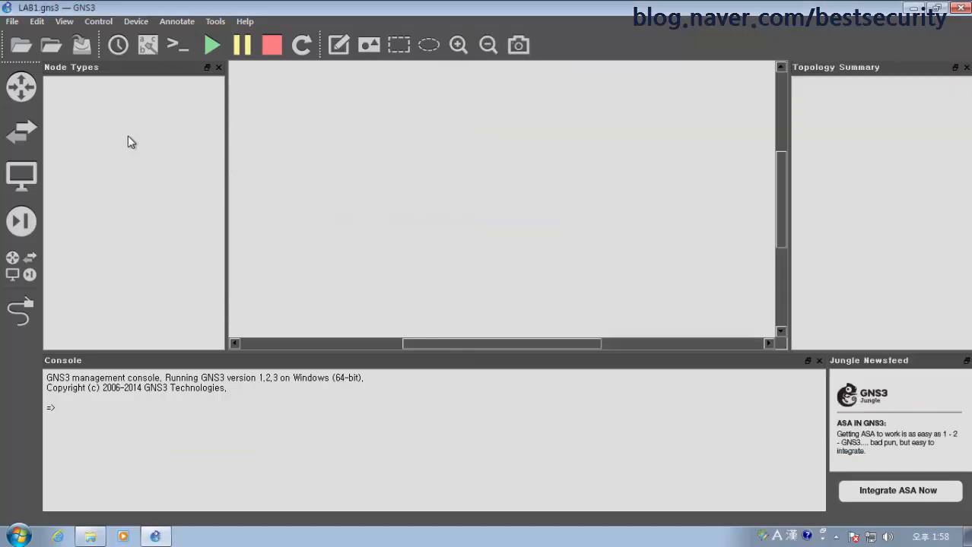
Drag two c3600 routers onto the canvas and position R1 left and R2 right
{"action": "left_click", "coordinate": [28, 90]}
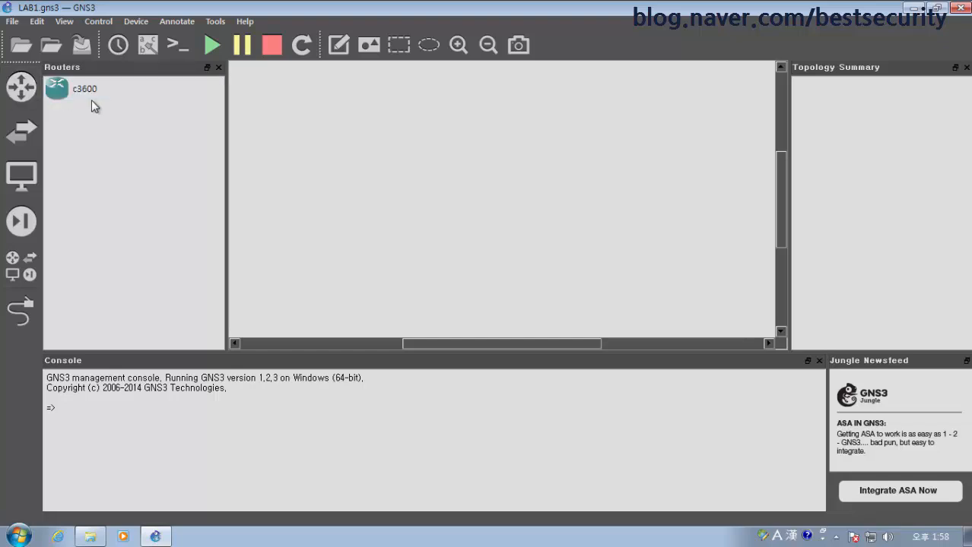
{"action": "left_click_drag", "start_coordinate": [89, 94], "coordinate": [589, 183]}
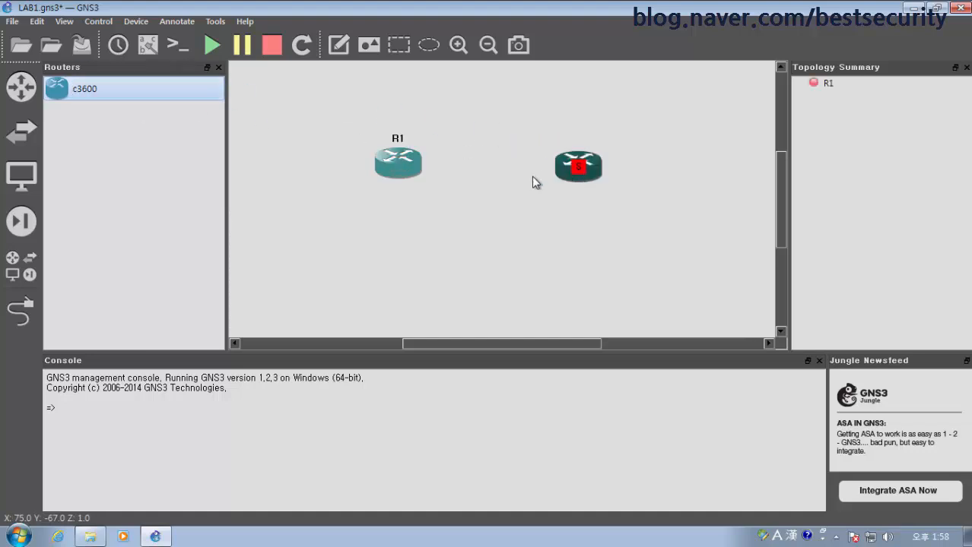
{"action": "left_click_drag", "start_coordinate": [388, 172], "coordinate": [346, 177]}
{"action": "left_click_drag", "start_coordinate": [584, 174], "coordinate": [599, 173]}
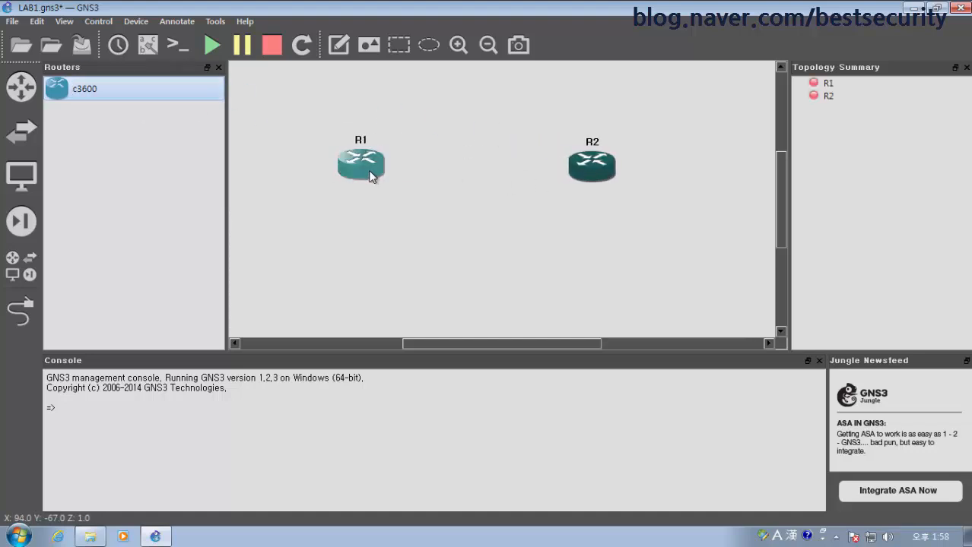
Set R1's slot 0 adapter to NM-4T, then bring up Internet Explorer
{"action": "right_click", "coordinate": [364, 163]}
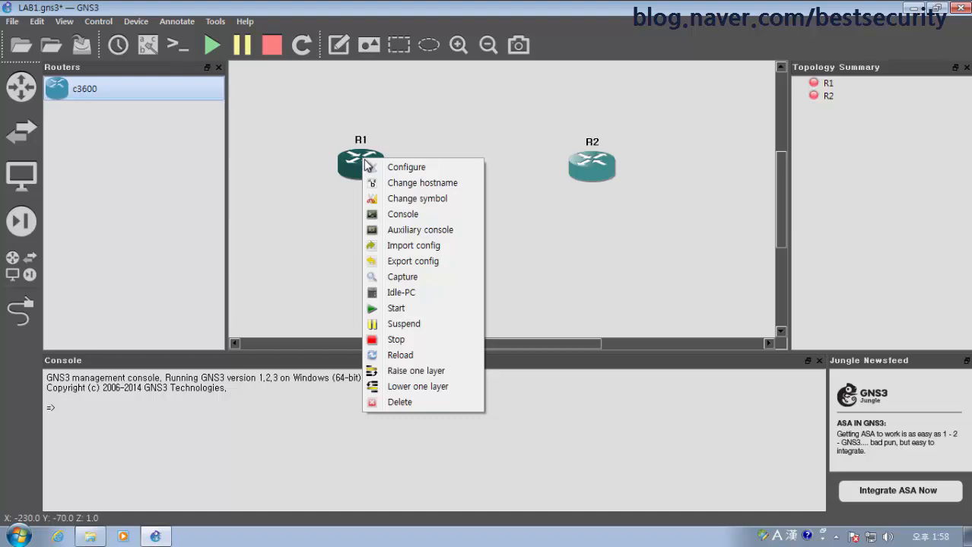
{"action": "left_click", "coordinate": [380, 168]}
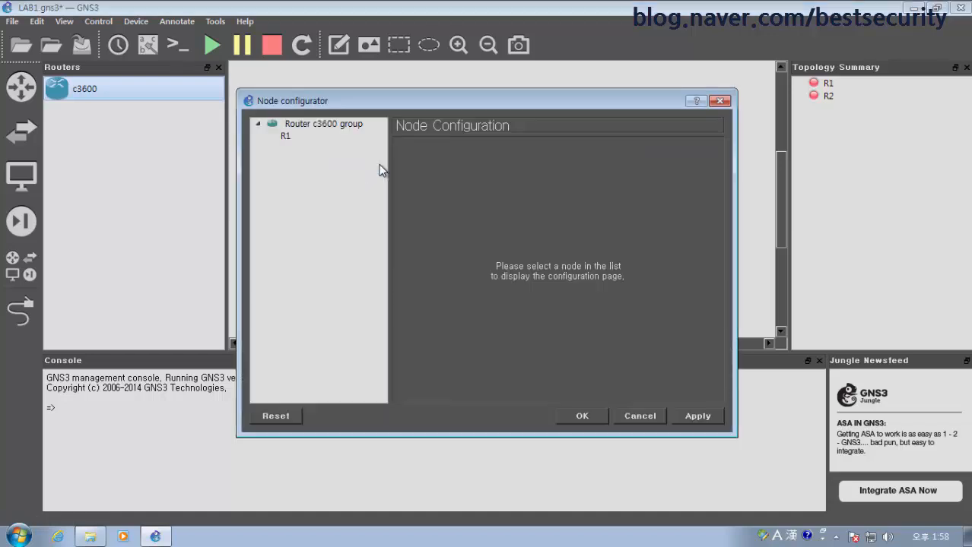
{"action": "left_click", "coordinate": [286, 137]}
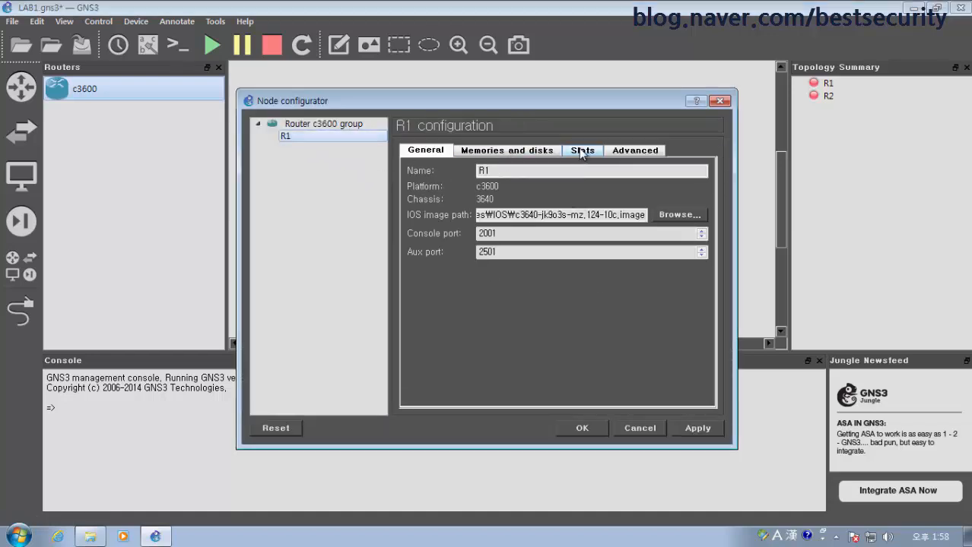
{"action": "left_click", "coordinate": [582, 150]}
{"action": "left_click", "coordinate": [566, 188]}
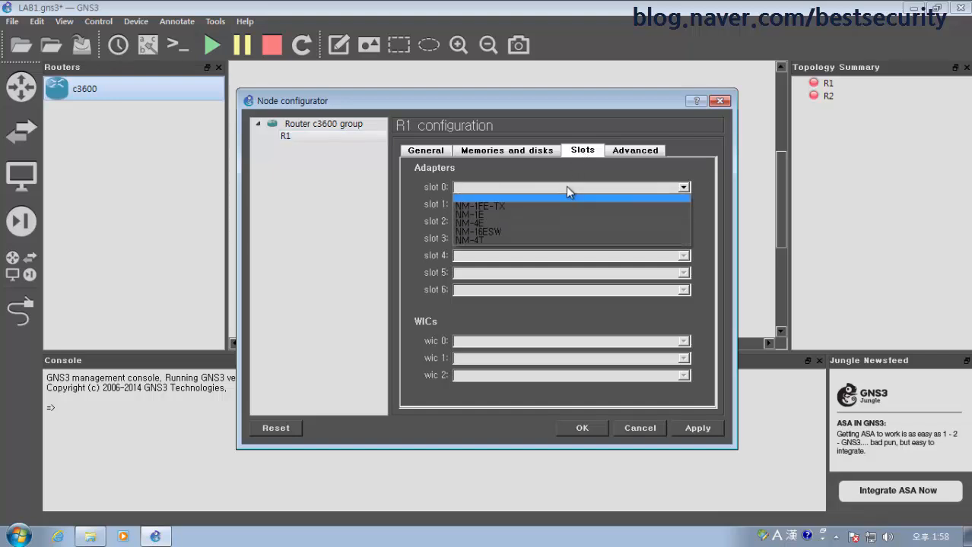
{"action": "left_click", "coordinate": [542, 241]}
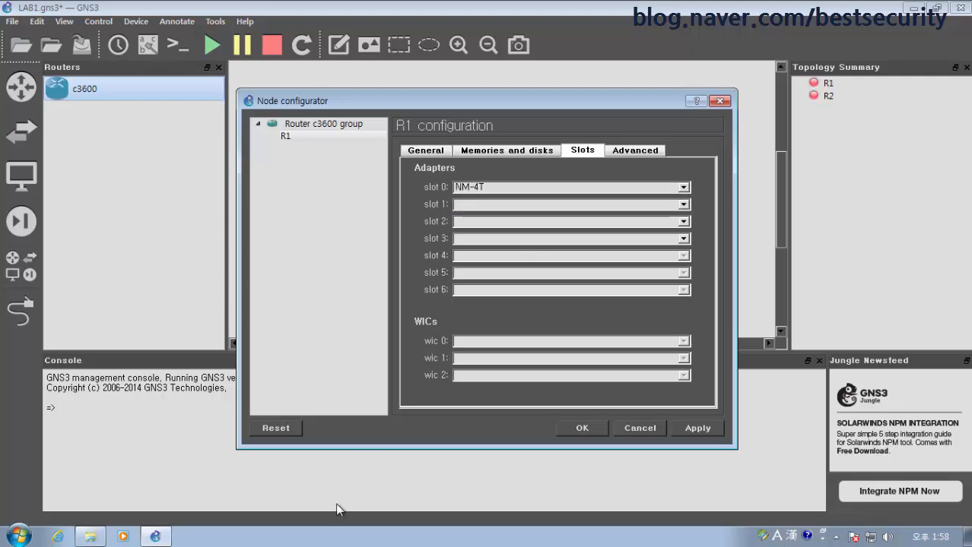
{"action": "left_click", "coordinate": [58, 537]}
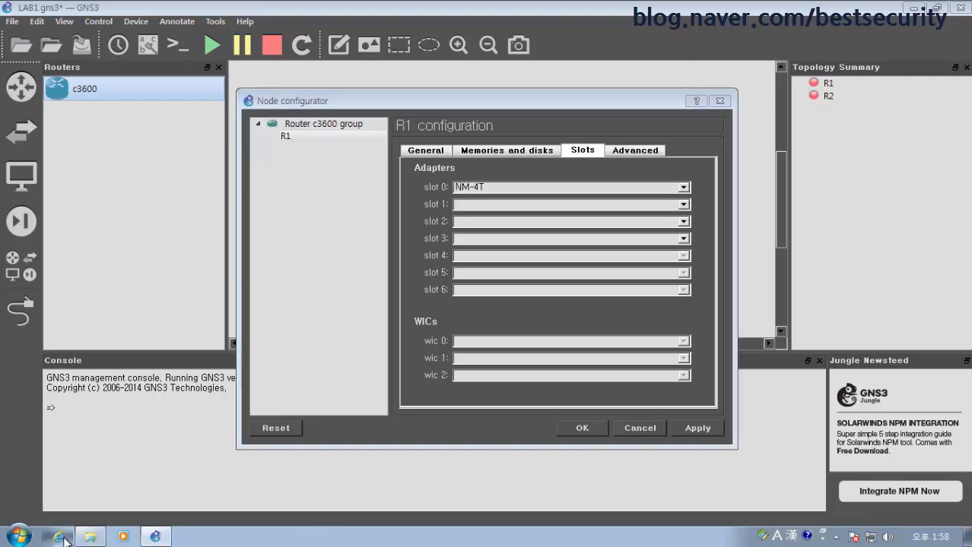
Search Google for 'cisco 3640 NM-4t' and show the image results
{"action": "left_click", "coordinate": [245, 31]}
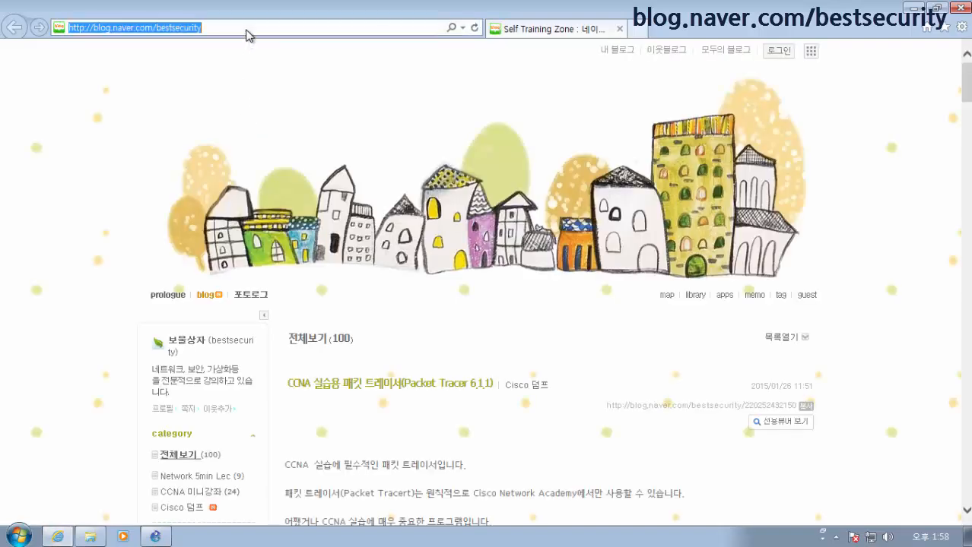
{"action": "type", "text": "www.google.com/"}
{"action": "key", "text": "Return"}
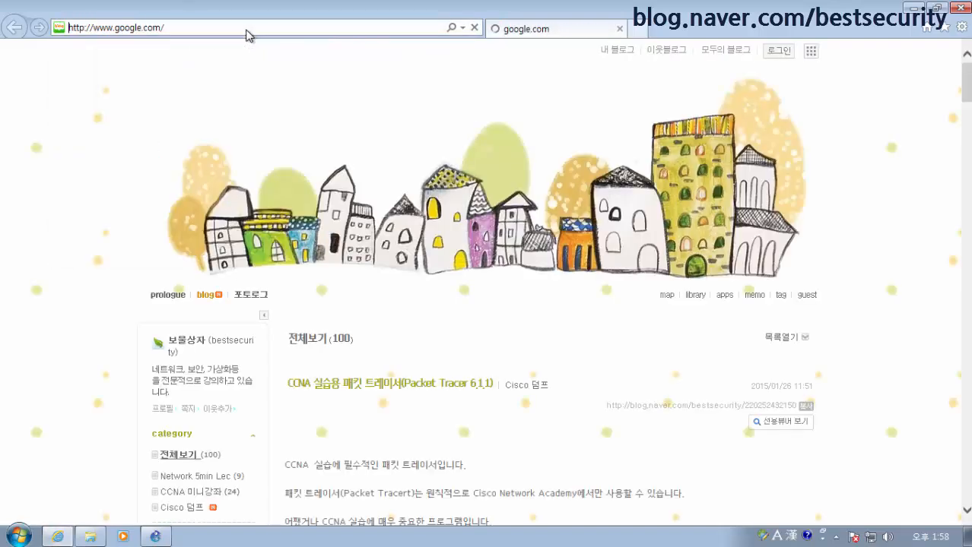
{"action": "type", "text": "cisco"}
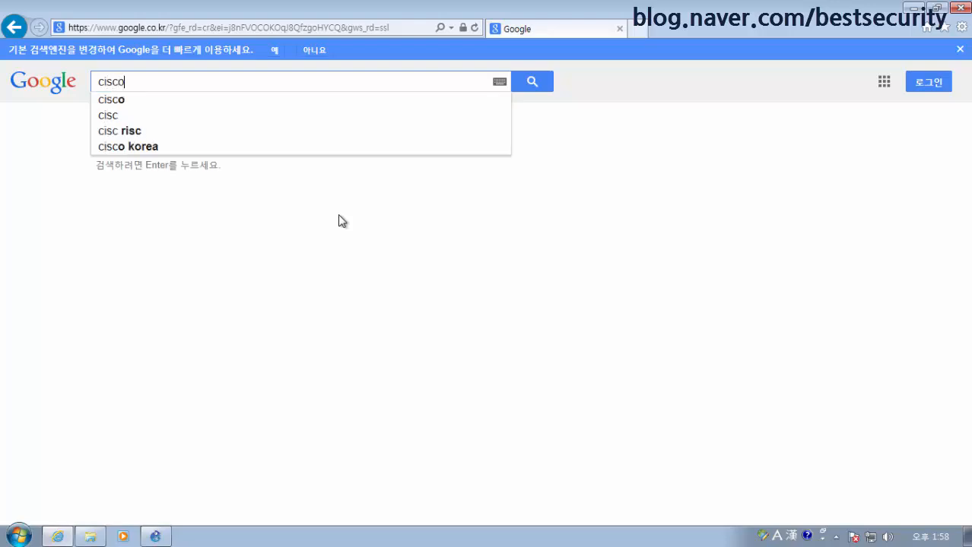
{"action": "type", "text": " 3640 "}
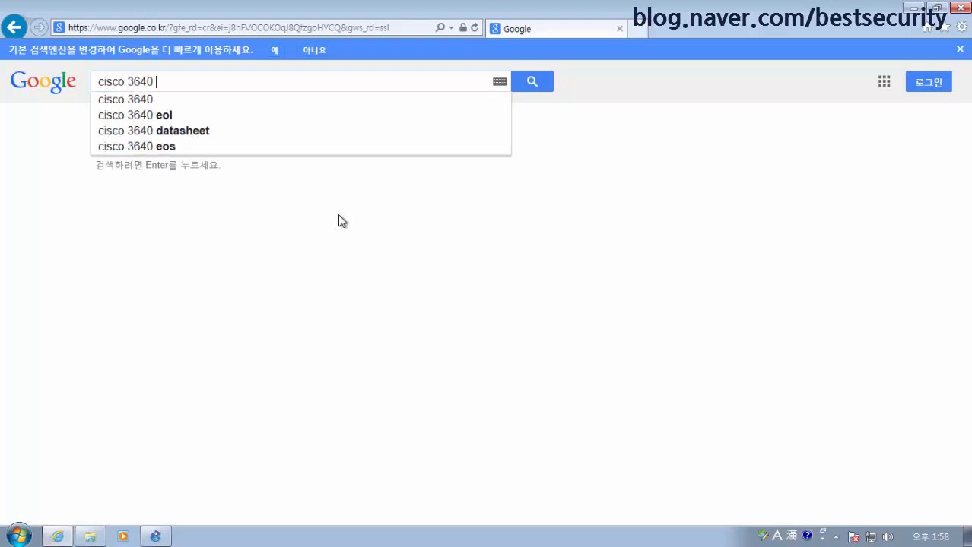
{"action": "type", "text": "NM-4t"}
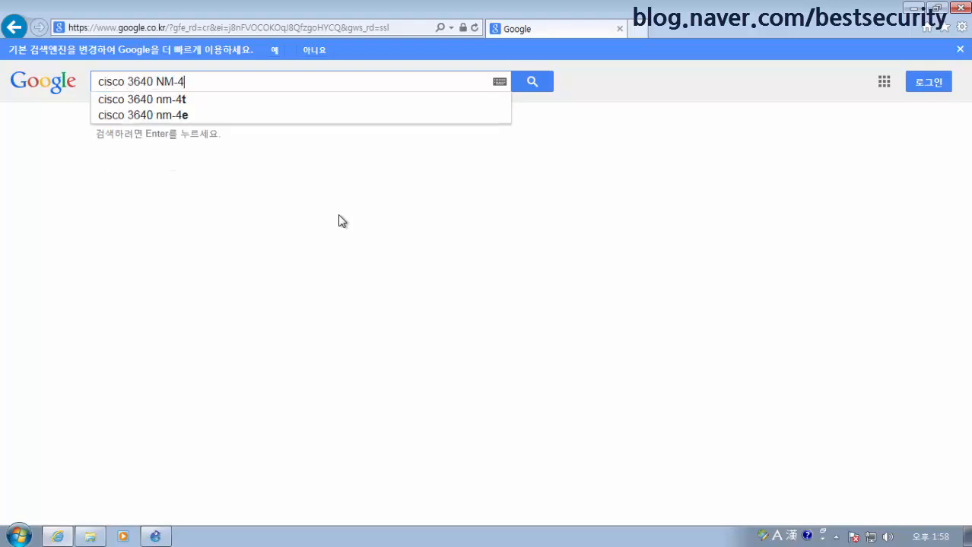
{"action": "key", "text": "Return"}
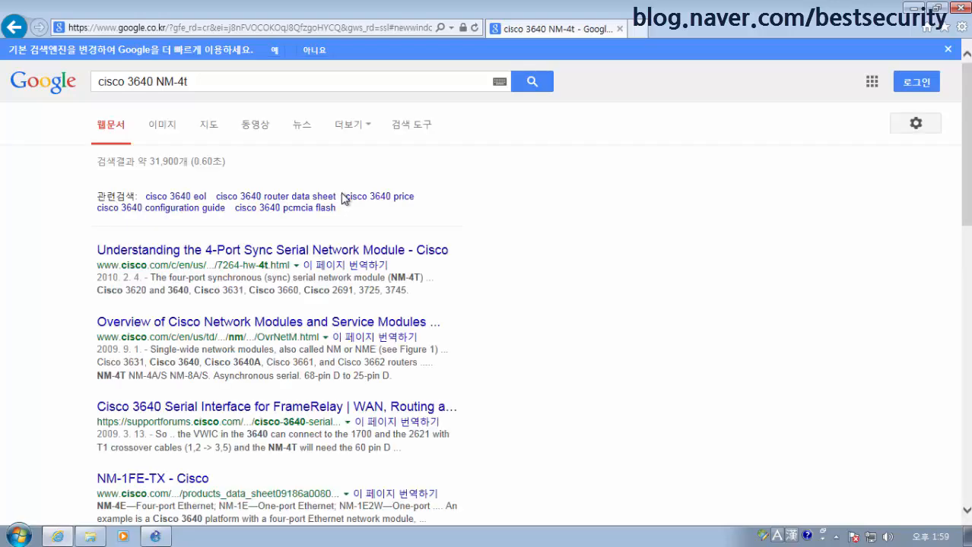
{"action": "left_click", "coordinate": [165, 127]}
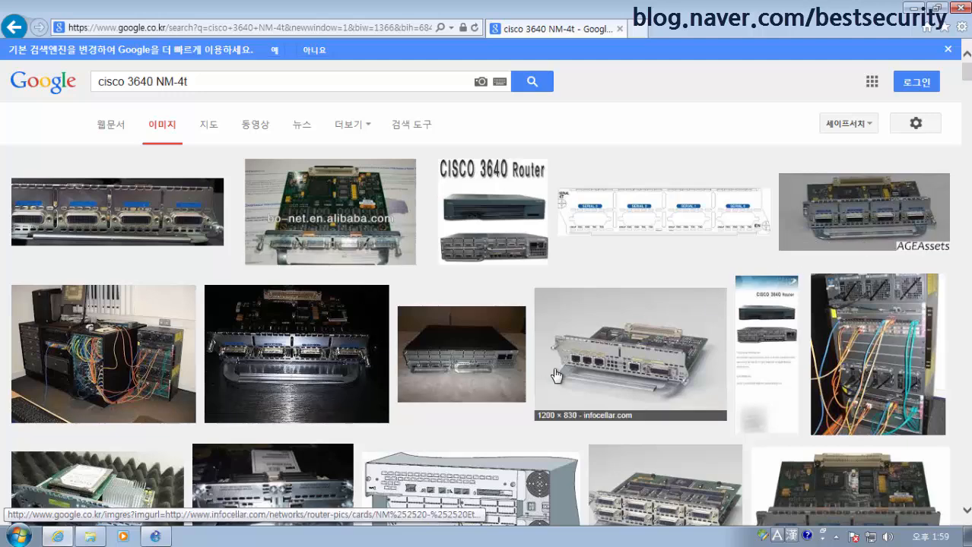
{"action": "scroll", "coordinate": [555, 374], "scroll_direction": "down", "scroll_amount": 2}
{"action": "scroll", "coordinate": [215, 411], "scroll_direction": "down", "scroll_amount": 1}
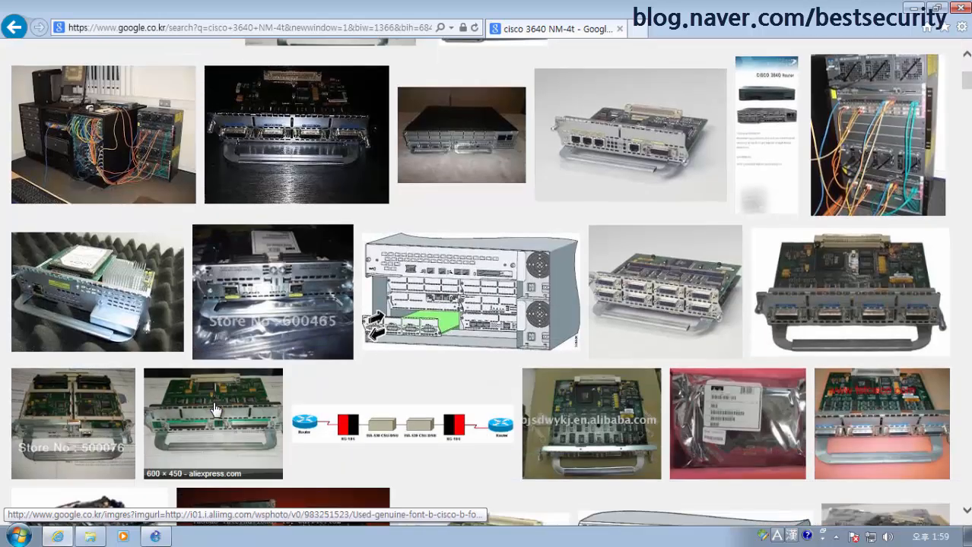
{"action": "scroll", "coordinate": [215, 410], "scroll_direction": "down", "scroll_amount": 2}
{"action": "scroll", "coordinate": [661, 374], "scroll_direction": "down", "scroll_amount": 2}
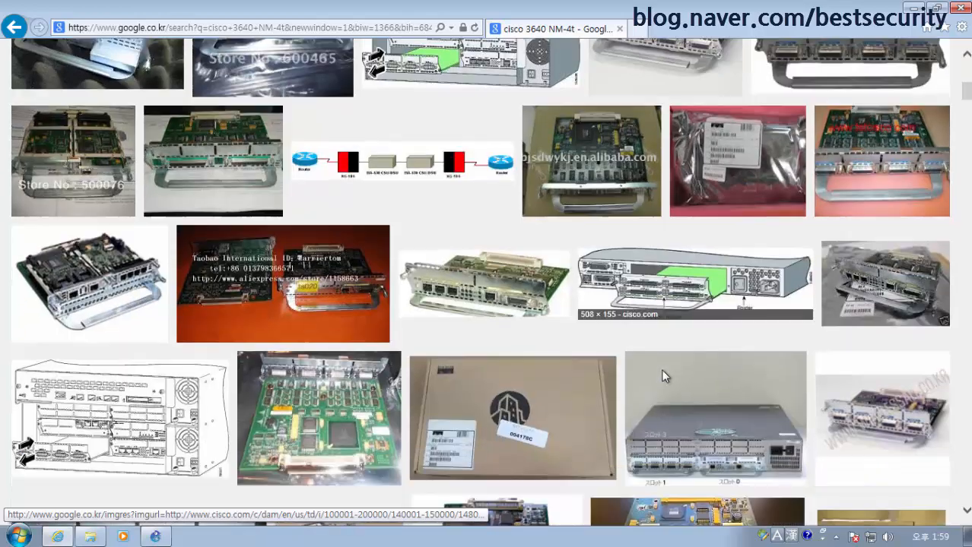
{"action": "scroll", "coordinate": [662, 374], "scroll_direction": "down", "scroll_amount": 3}
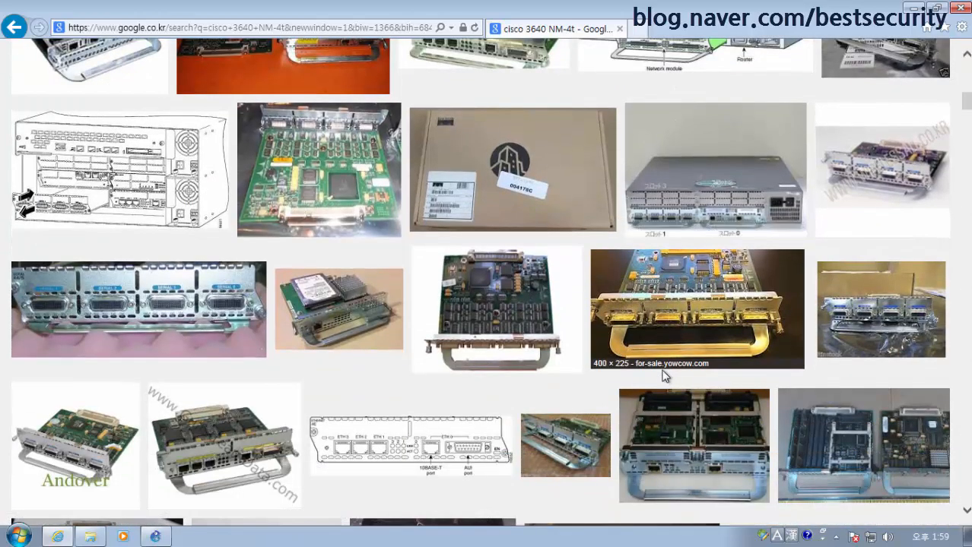
{"action": "scroll", "coordinate": [663, 376], "scroll_direction": "down", "scroll_amount": 3}
{"action": "scroll", "coordinate": [664, 377], "scroll_direction": "down", "scroll_amount": 3}
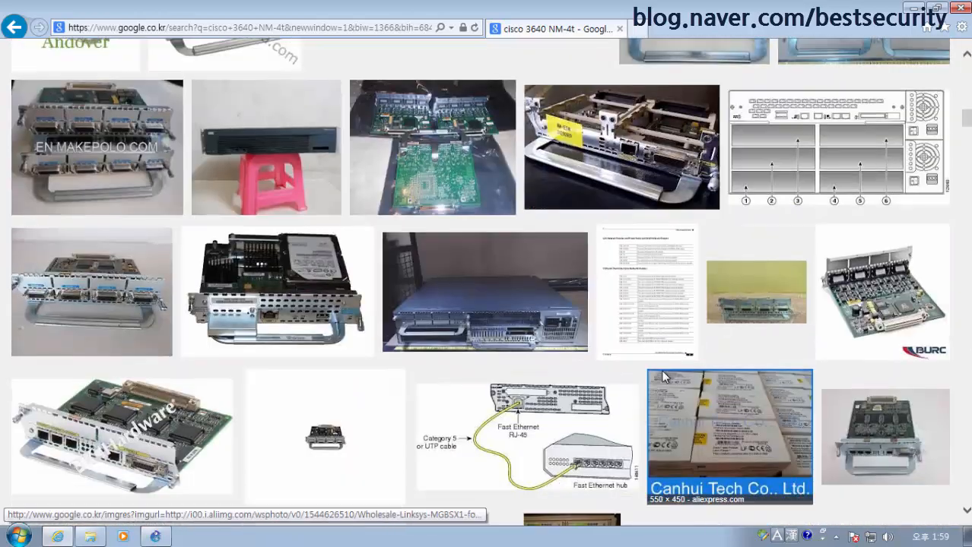
{"action": "scroll", "coordinate": [688, 400], "scroll_direction": "down", "scroll_amount": 3}
{"action": "scroll", "coordinate": [691, 403], "scroll_direction": "down", "scroll_amount": 1}
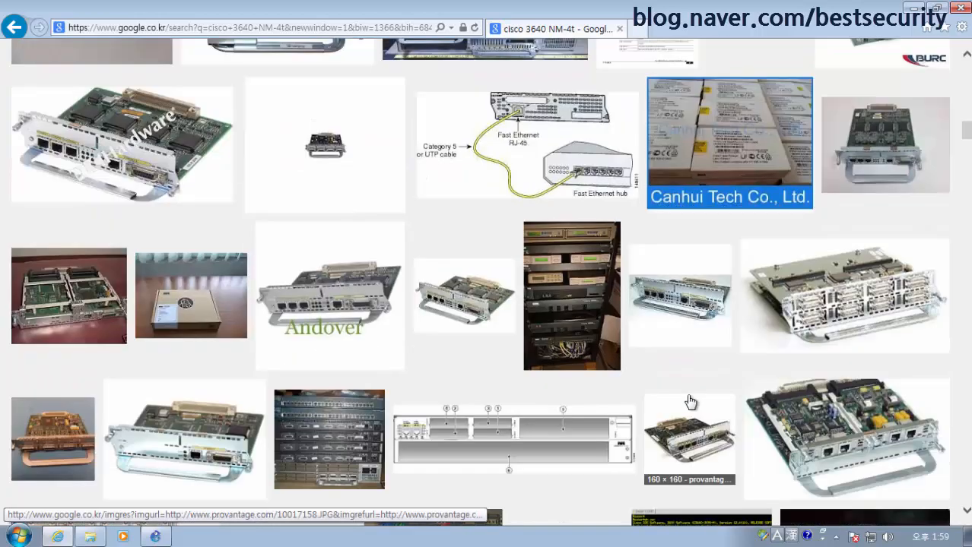
{"action": "scroll", "coordinate": [690, 401], "scroll_direction": "down", "scroll_amount": 3}
{"action": "scroll", "coordinate": [669, 397], "scroll_direction": "down", "scroll_amount": 3}
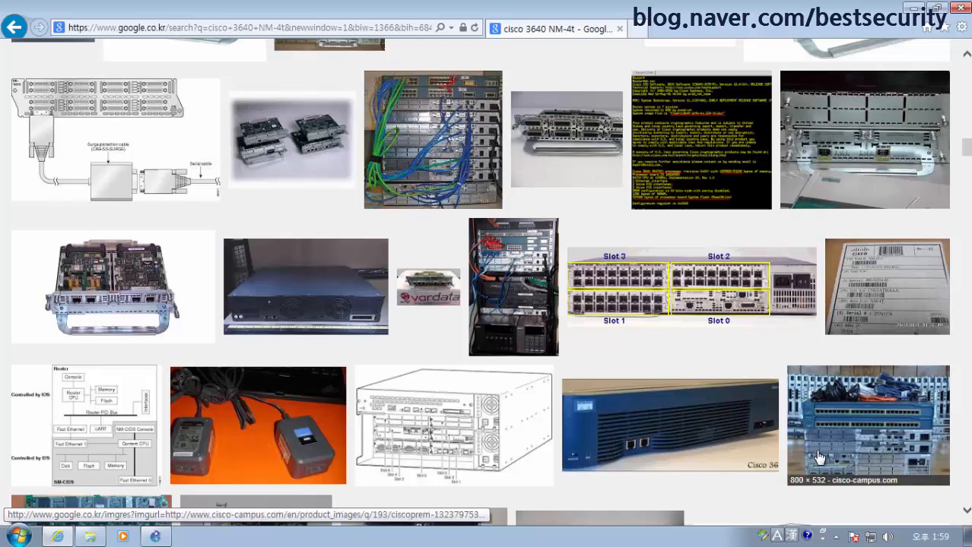
{"action": "scroll", "coordinate": [829, 460], "scroll_direction": "down", "scroll_amount": 2}
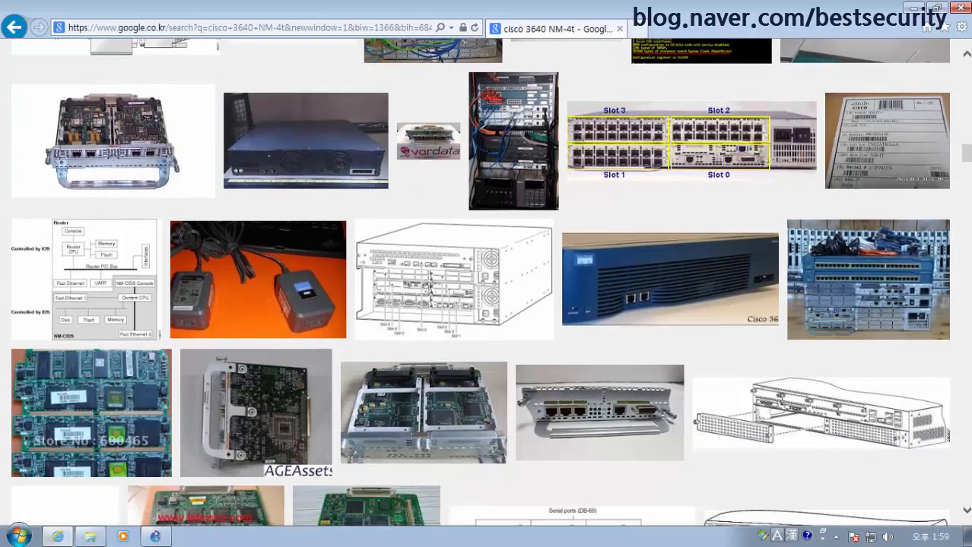
{"action": "mouse_move", "coordinate": [852, 344]}
{"action": "left_mouse_down"}
{"action": "mouse_move", "coordinate": [813, 351]}
{"action": "mouse_move", "coordinate": [811, 334]}
{"action": "mouse_move", "coordinate": [844, 325]}
{"action": "mouse_move", "coordinate": [853, 339]}
{"action": "mouse_move", "coordinate": [833, 346]}
{"action": "mouse_move", "coordinate": [811, 334]}
{"action": "mouse_move", "coordinate": [826, 318]}
{"action": "left_mouse_up"}
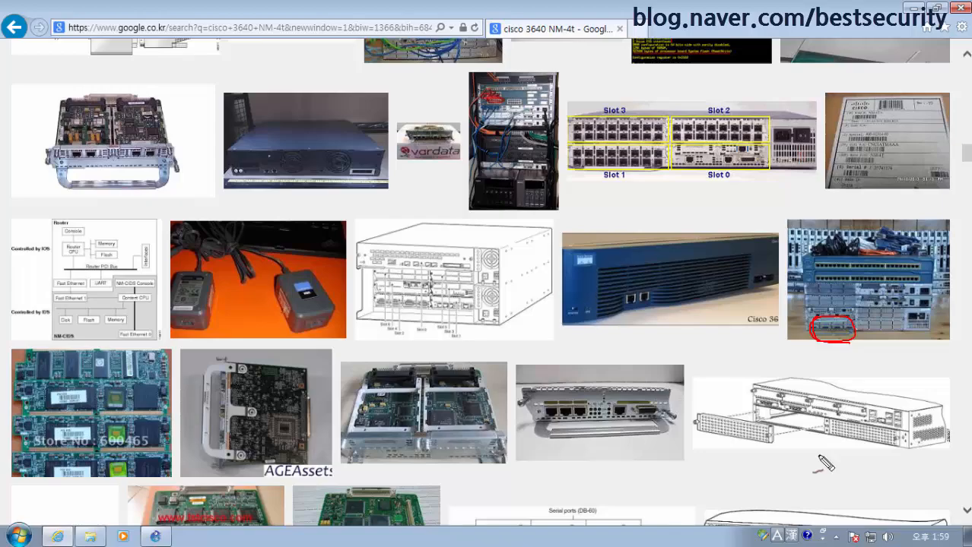
{"action": "key", "text": "Escape"}
{"action": "scroll", "coordinate": [795, 452], "scroll_direction": "down", "scroll_amount": 7}
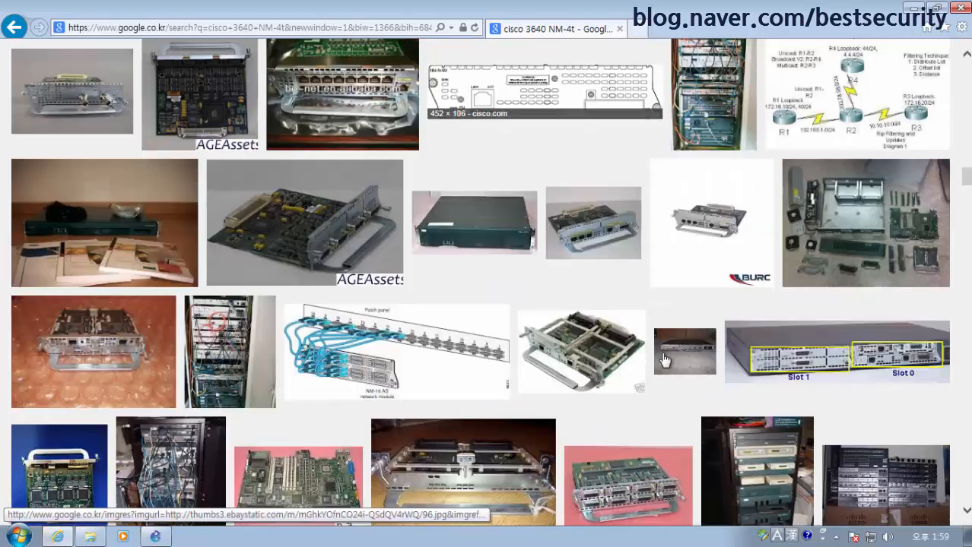
{"action": "scroll", "coordinate": [601, 377], "scroll_direction": "down", "scroll_amount": 3}
{"action": "scroll", "coordinate": [606, 381], "scroll_direction": "down", "scroll_amount": 7}
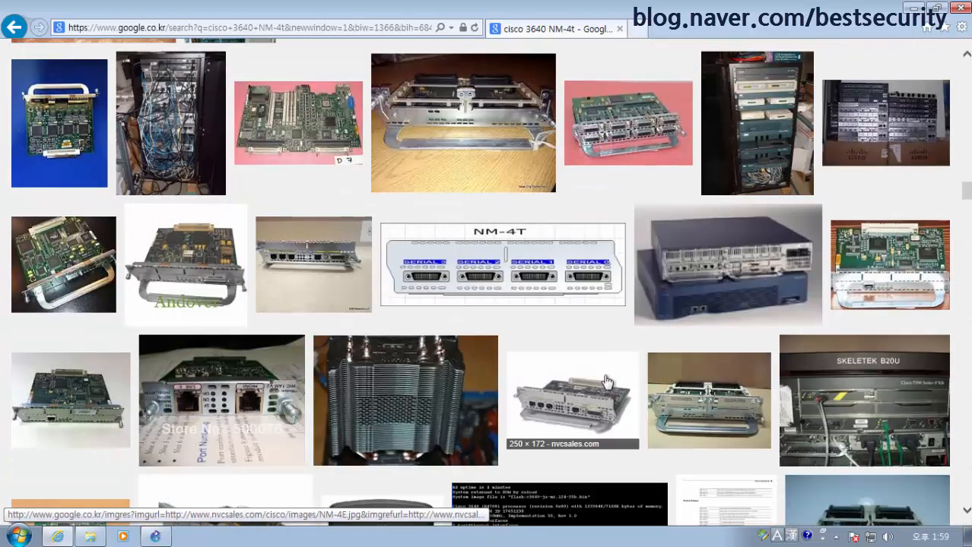
{"action": "scroll", "coordinate": [606, 382], "scroll_direction": "down", "scroll_amount": 5}
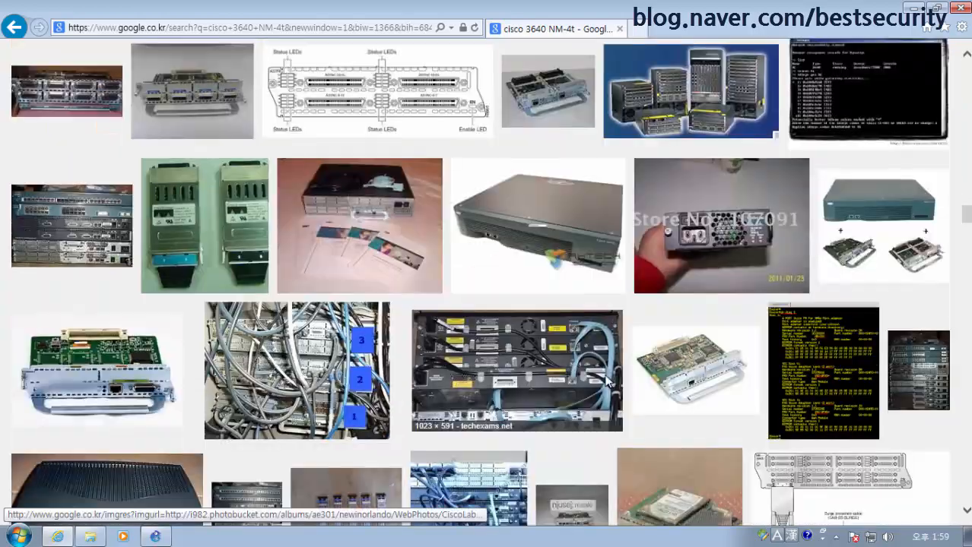
{"action": "scroll", "coordinate": [607, 382], "scroll_direction": "down", "scroll_amount": 4}
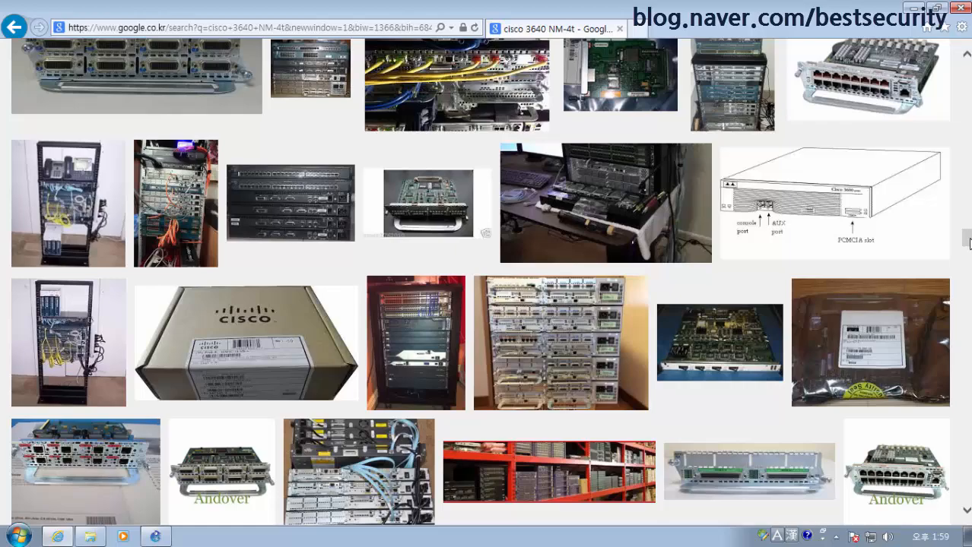
{"action": "scroll", "coordinate": [968, 242], "scroll_direction": "up", "scroll_amount": 15}
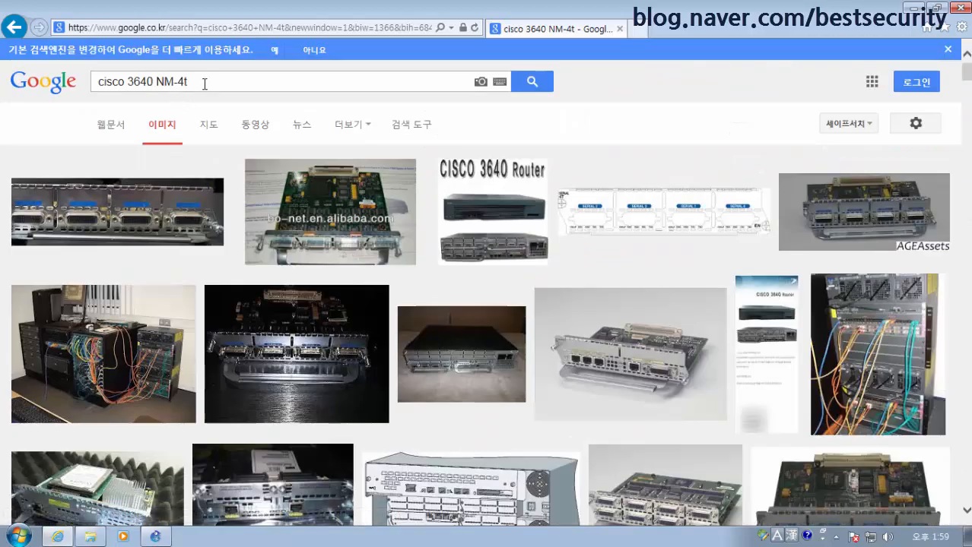
Preview the Cisco 3640 router and NM-4T serial card images, then minimise Internet Explorer
{"action": "left_click", "coordinate": [204, 84]}
{"action": "scroll", "coordinate": [498, 253], "scroll_direction": "down", "scroll_amount": 1}
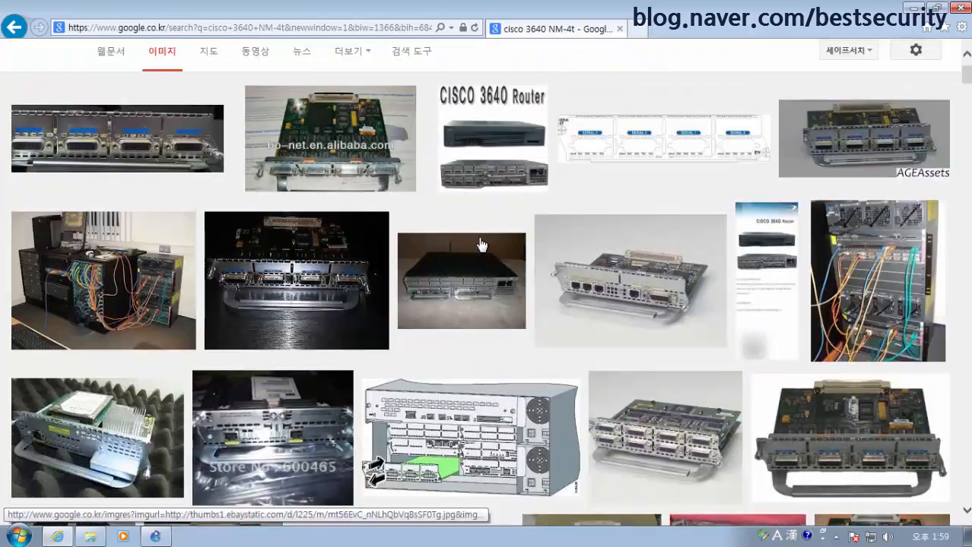
{"action": "scroll", "coordinate": [498, 253], "scroll_direction": "up", "scroll_amount": 1}
{"action": "left_click", "coordinate": [497, 251]}
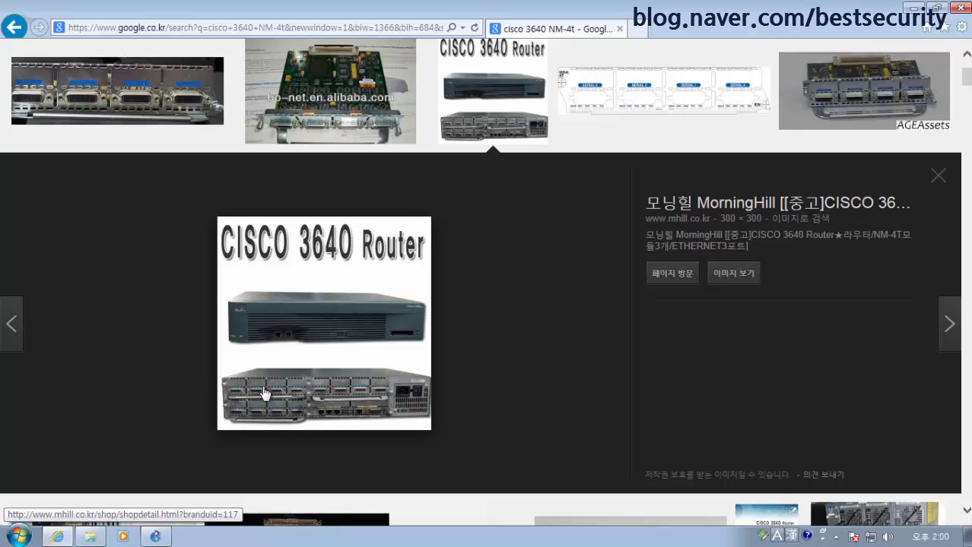
{"action": "left_click", "coordinate": [145, 96]}
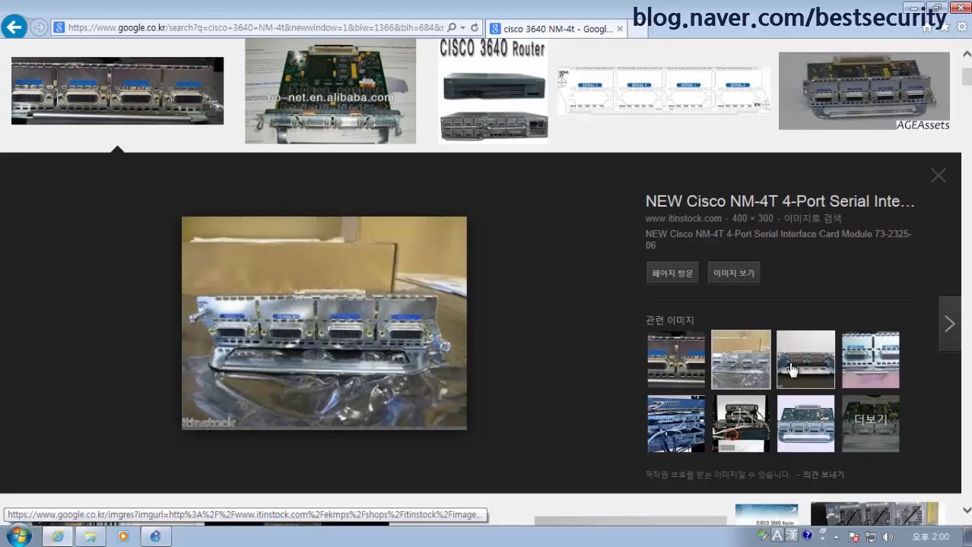
{"action": "left_click", "coordinate": [870, 359]}
{"action": "left_click", "coordinate": [872, 375]}
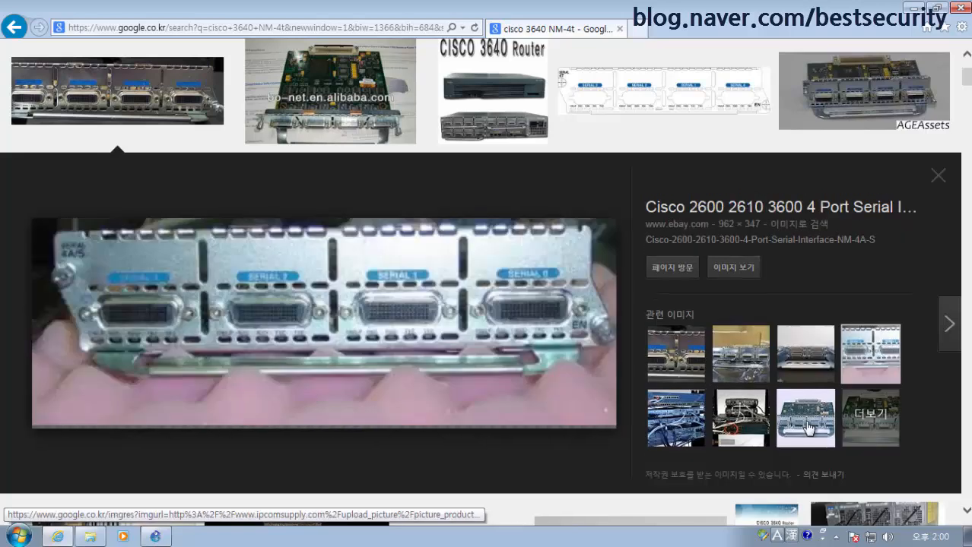
{"action": "scroll", "coordinate": [802, 426], "scroll_direction": "up", "scroll_amount": 2}
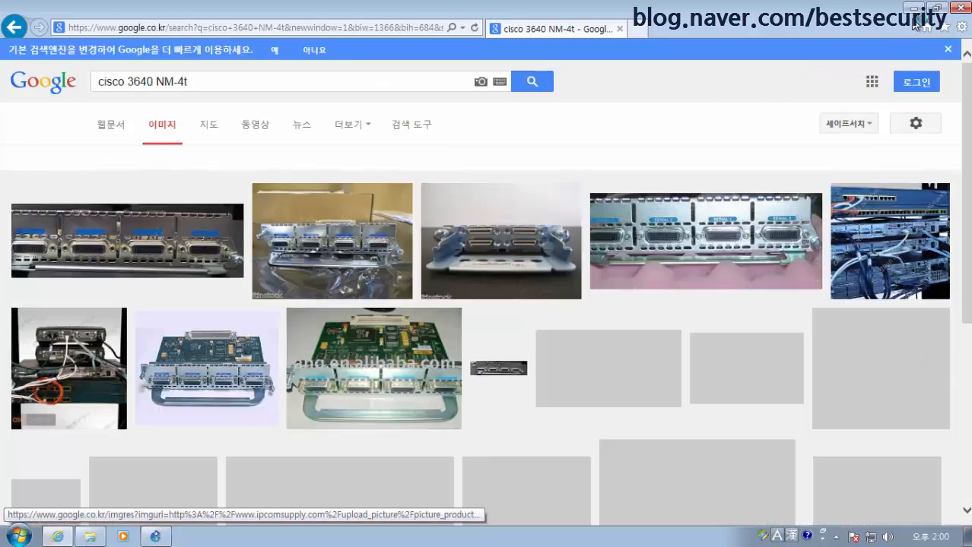
{"action": "left_click", "coordinate": [912, 7]}
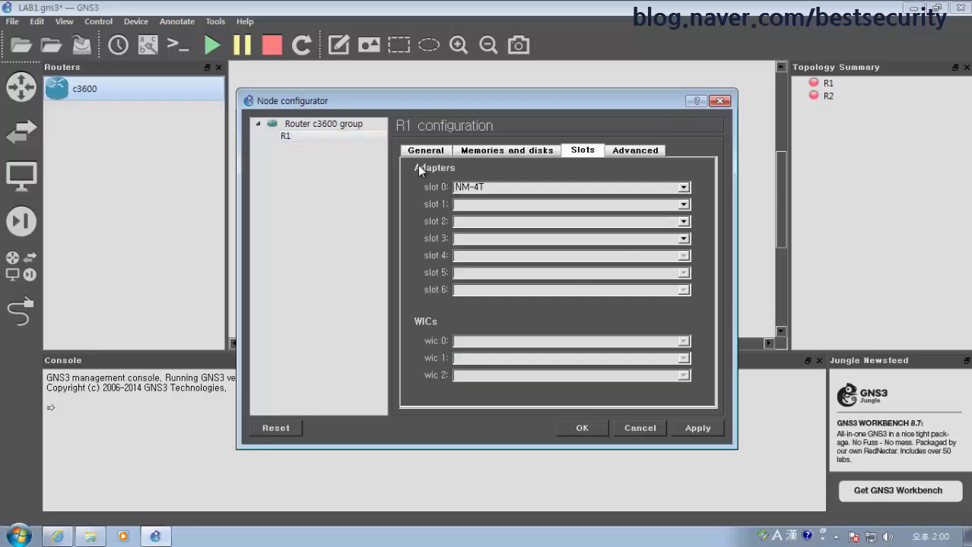
Apply R1's NM-4T setting, then put an NM-4T module in R2's slot 0 too
{"action": "left_click", "coordinate": [700, 431]}
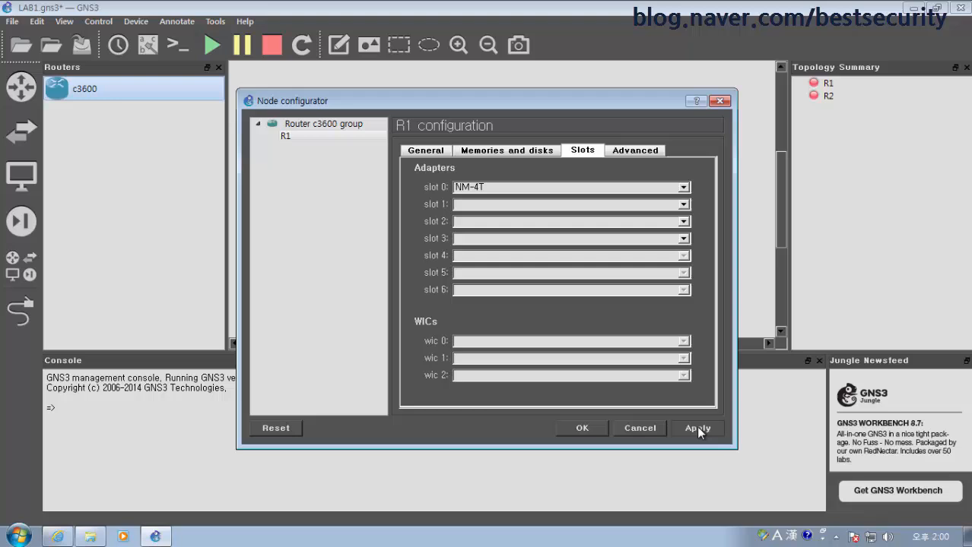
{"action": "left_click", "coordinate": [590, 432]}
{"action": "right_click", "coordinate": [597, 161]}
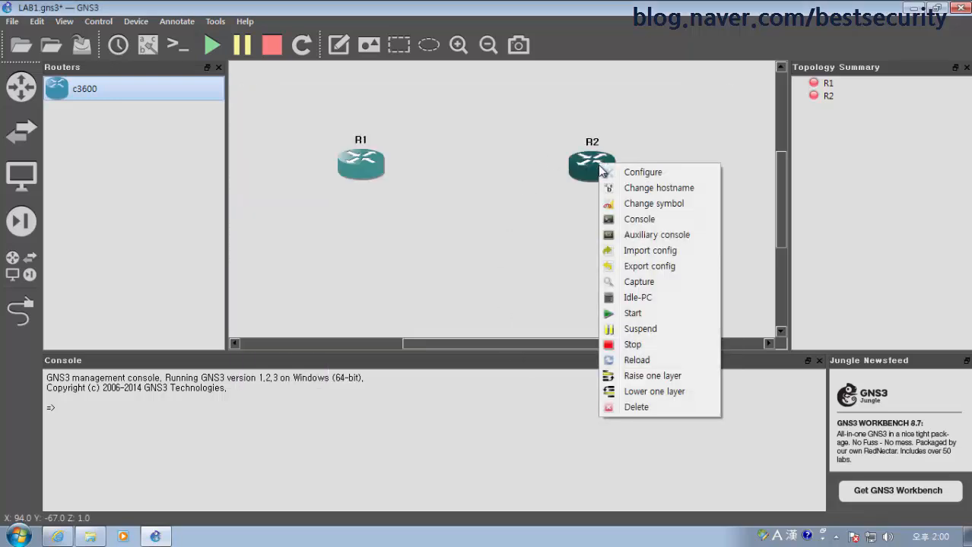
{"action": "left_click", "coordinate": [622, 175]}
{"action": "left_click", "coordinate": [289, 138]}
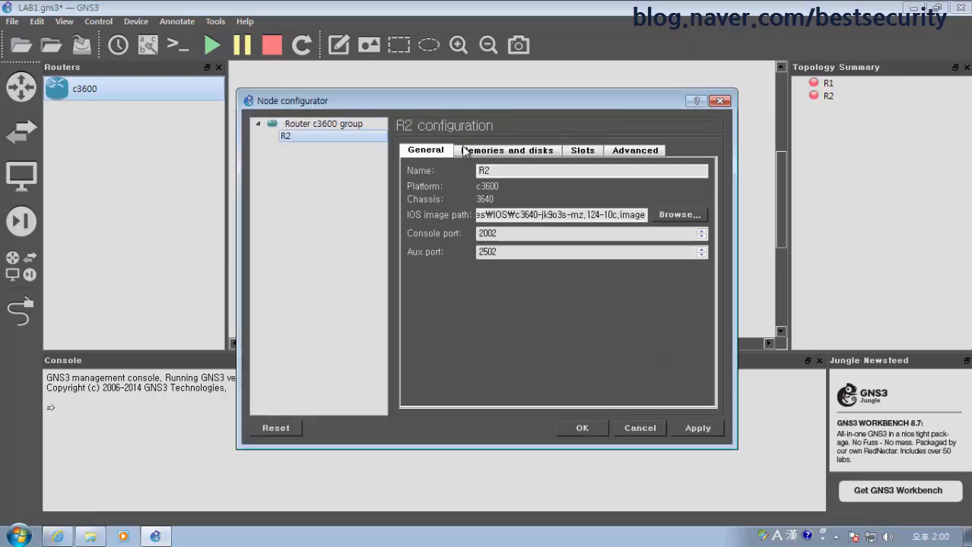
{"action": "left_click", "coordinate": [581, 150]}
{"action": "left_click", "coordinate": [547, 188]}
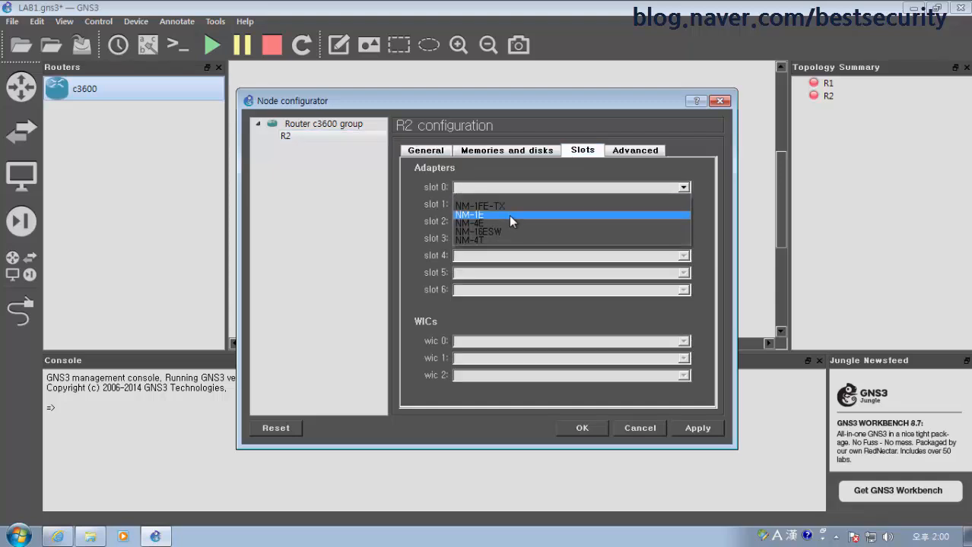
{"action": "left_click", "coordinate": [504, 238]}
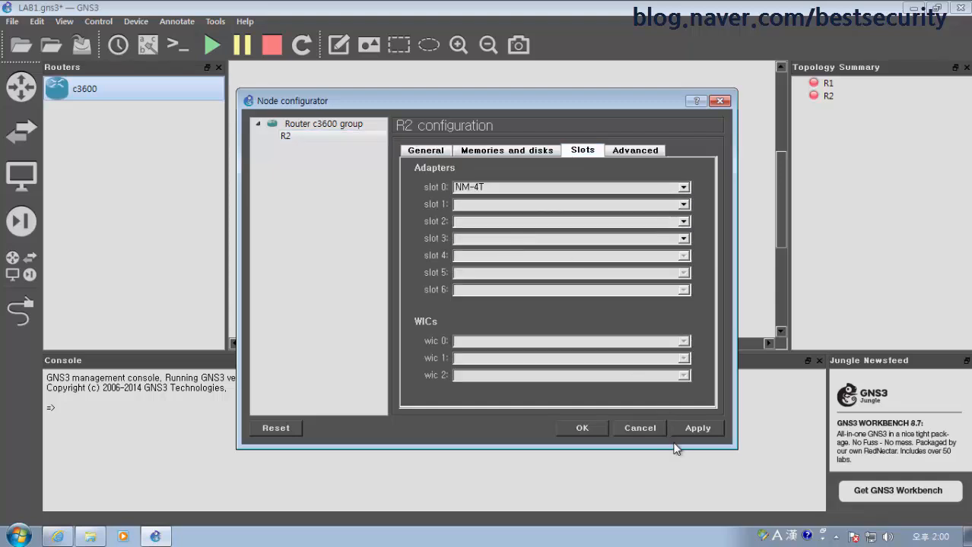
{"action": "left_click", "coordinate": [582, 428]}
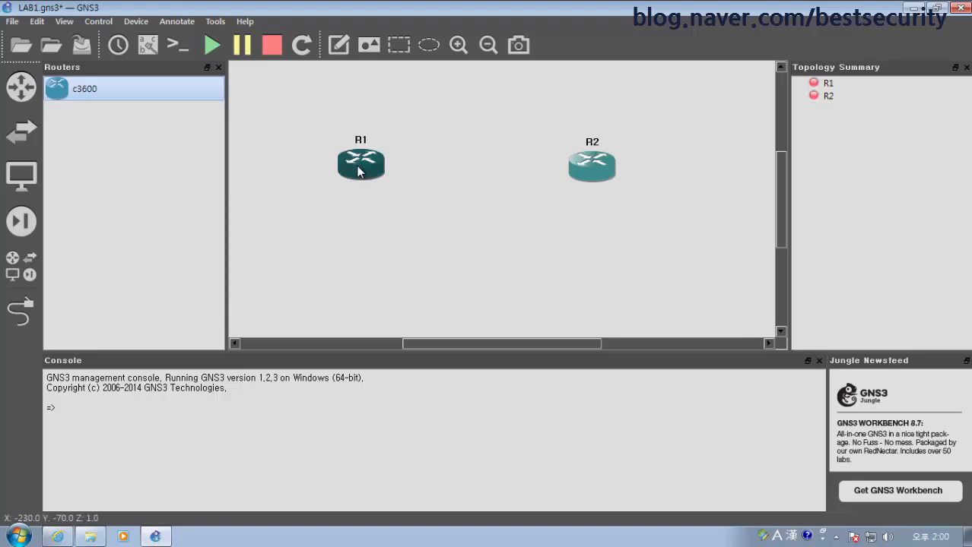
Draw a serial link from R1's Serial0/0 to R2's Serial0/0
{"action": "left_click_drag", "start_coordinate": [360, 170], "coordinate": [359, 160]}
{"action": "left_click_drag", "start_coordinate": [605, 171], "coordinate": [609, 164]}
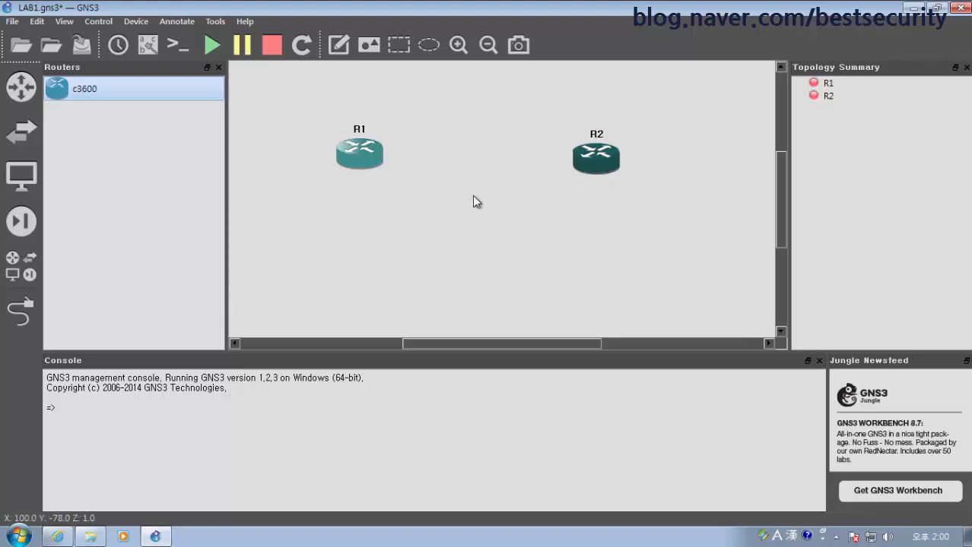
{"action": "left_click", "coordinate": [215, 192]}
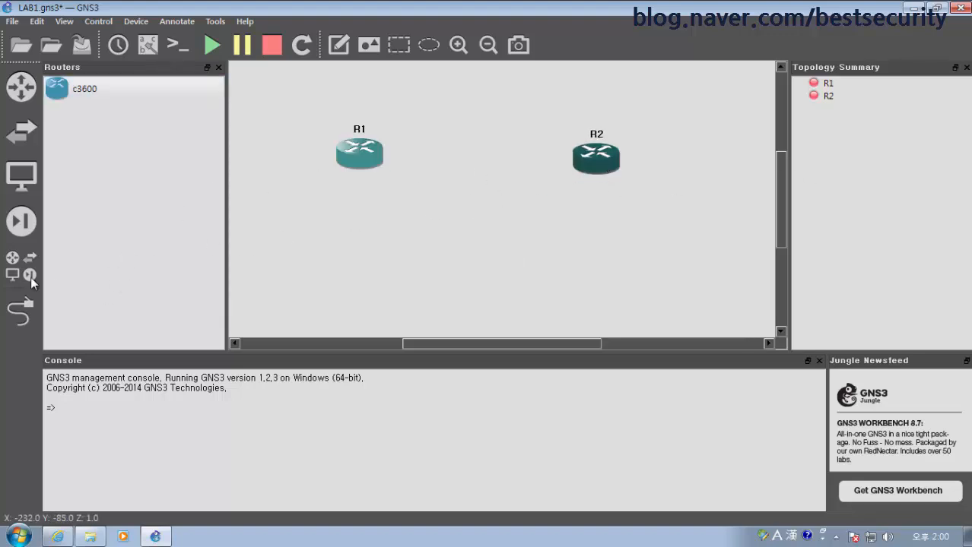
{"action": "left_click", "coordinate": [16, 317]}
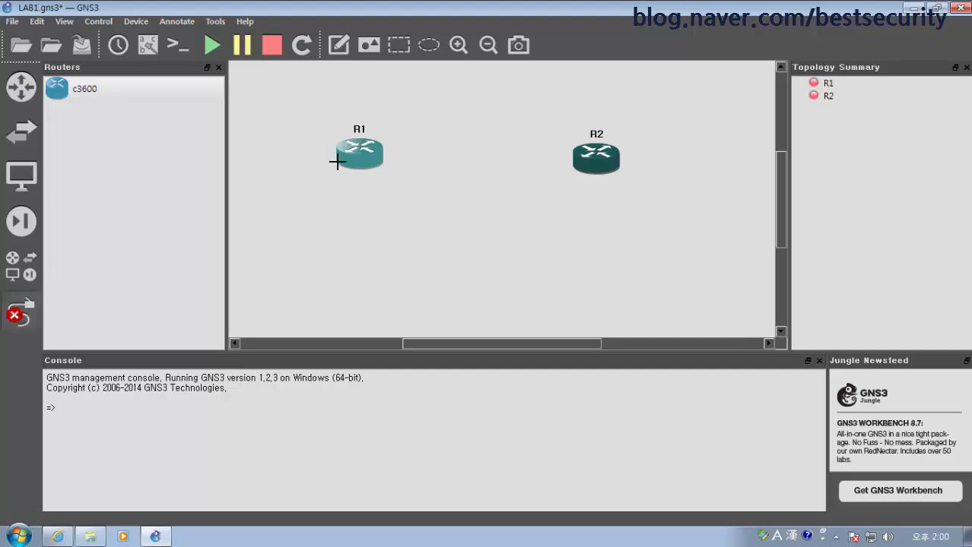
{"action": "left_click", "coordinate": [361, 152]}
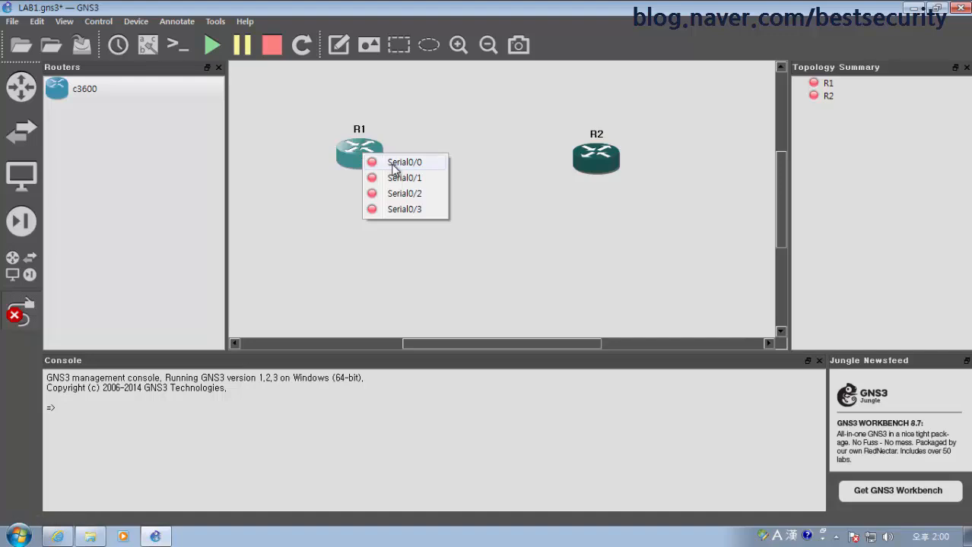
{"action": "left_click", "coordinate": [393, 164]}
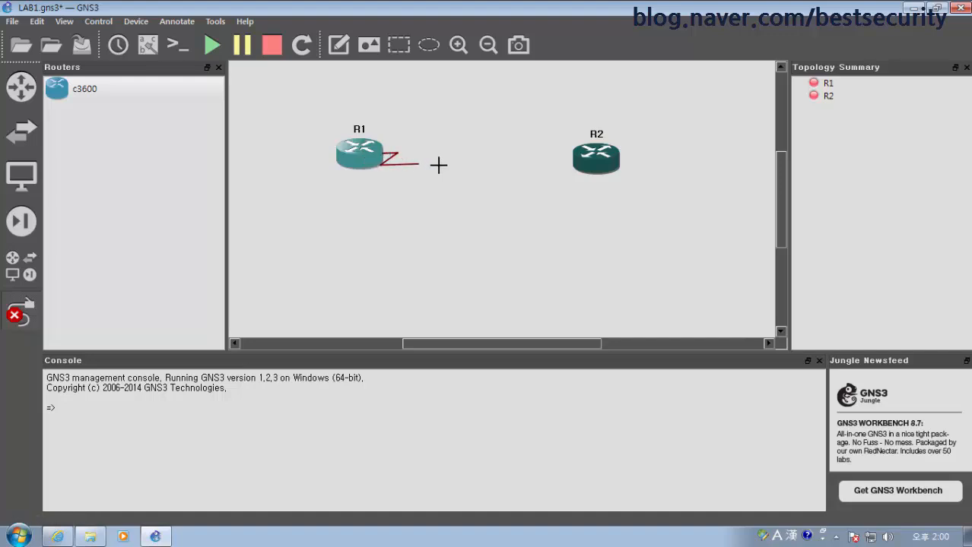
{"action": "left_click", "coordinate": [586, 163]}
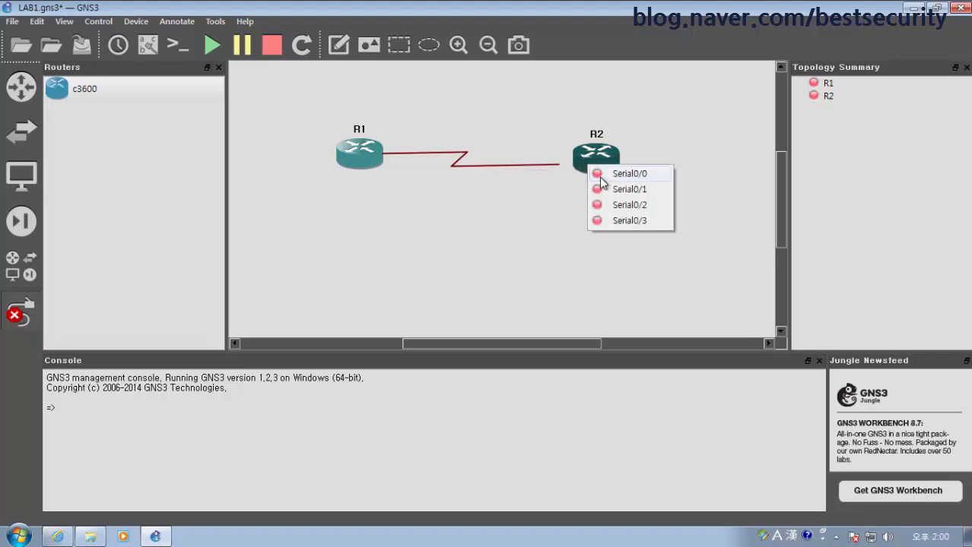
{"action": "left_click", "coordinate": [609, 179]}
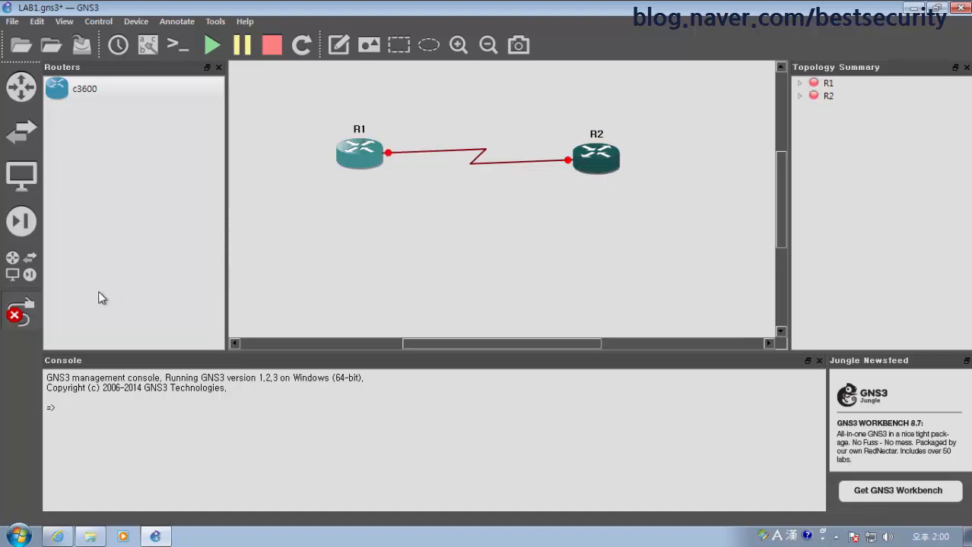
{"action": "left_click", "coordinate": [19, 314]}
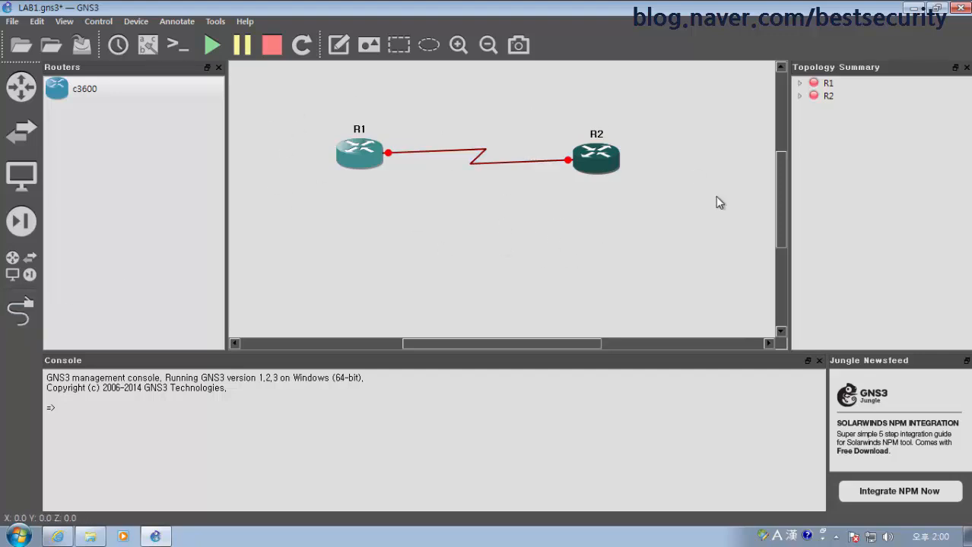
{"action": "left_click", "coordinate": [336, 146]}
Start routers R1 and R2
{"action": "right_click", "coordinate": [362, 161]}
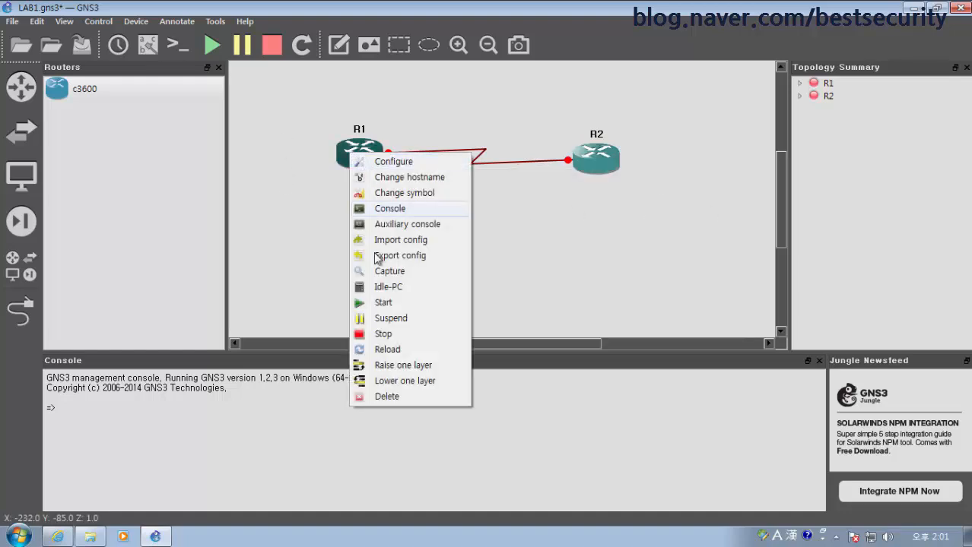
{"action": "left_click", "coordinate": [388, 304]}
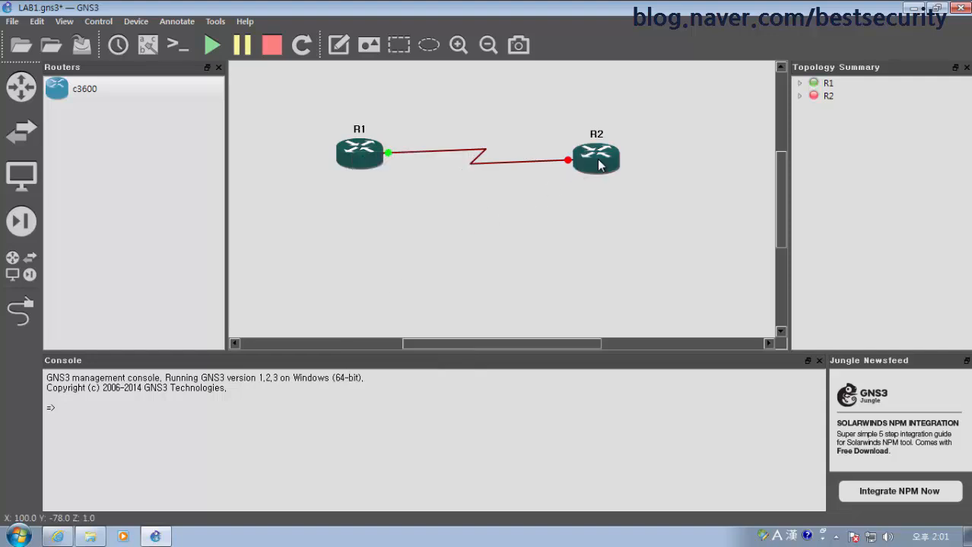
{"action": "mouse_move", "coordinate": [599, 164]}
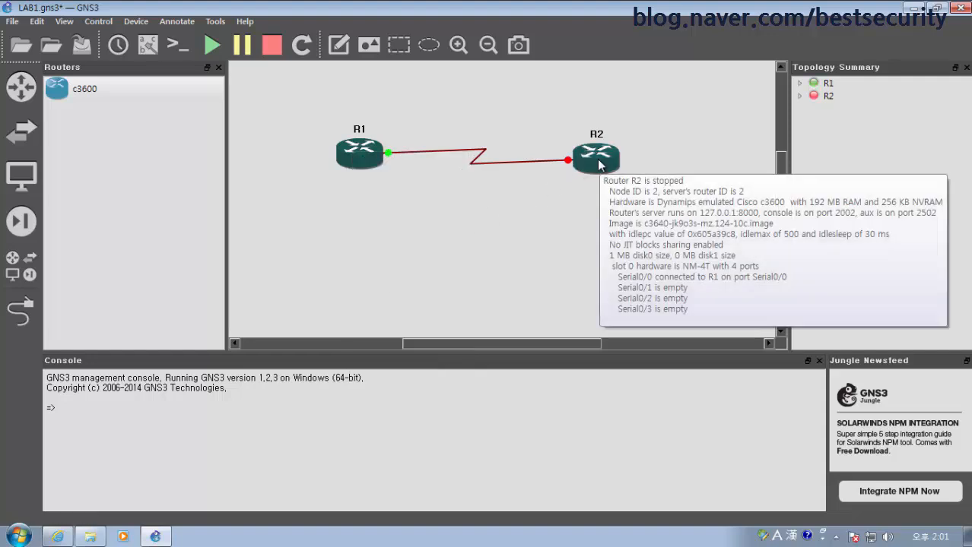
{"action": "right_click", "coordinate": [599, 164]}
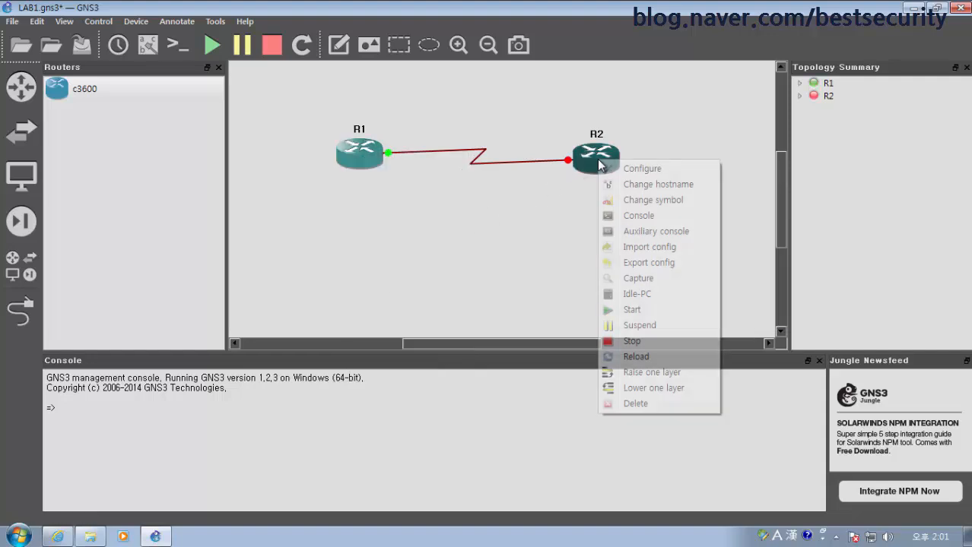
{"action": "left_click", "coordinate": [639, 312]}
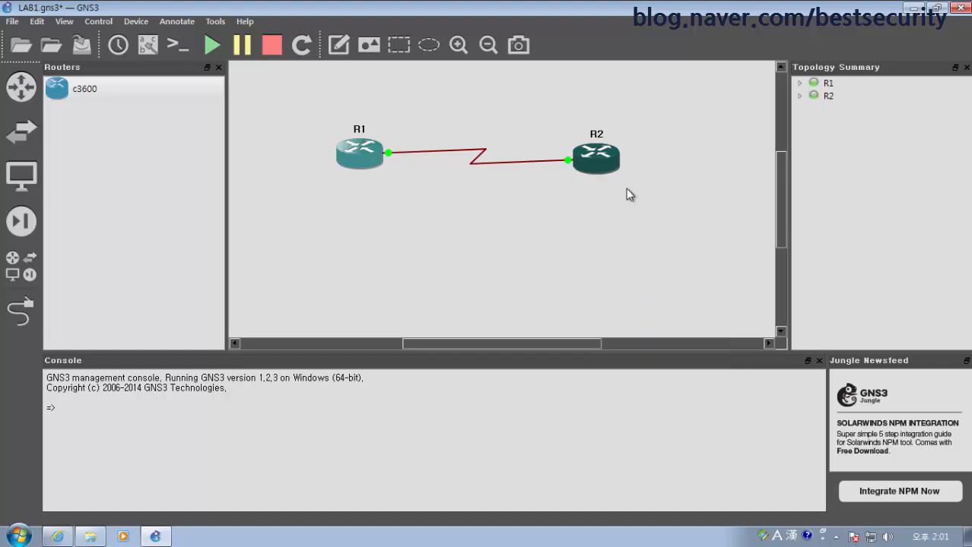
Open a console session to R1 and move its window aside
{"action": "right_click", "coordinate": [348, 149]}
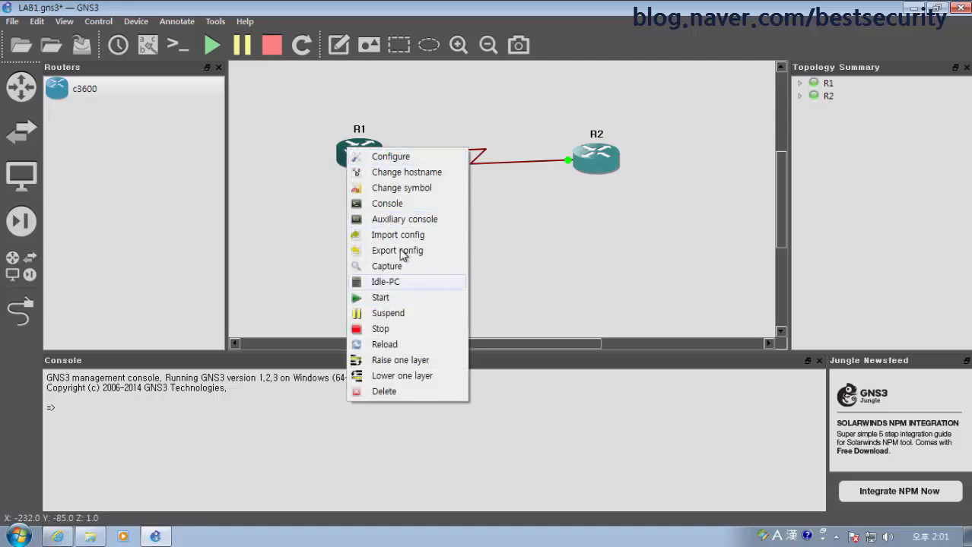
{"action": "left_click", "coordinate": [402, 204]}
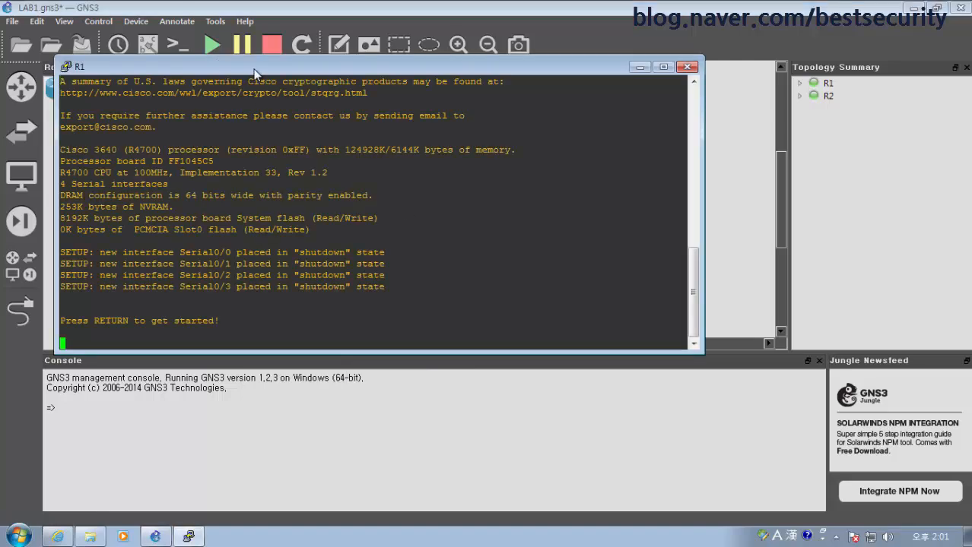
{"action": "left_click_drag", "start_coordinate": [255, 74], "coordinate": [252, 28]}
{"action": "left_click", "coordinate": [206, 427]}
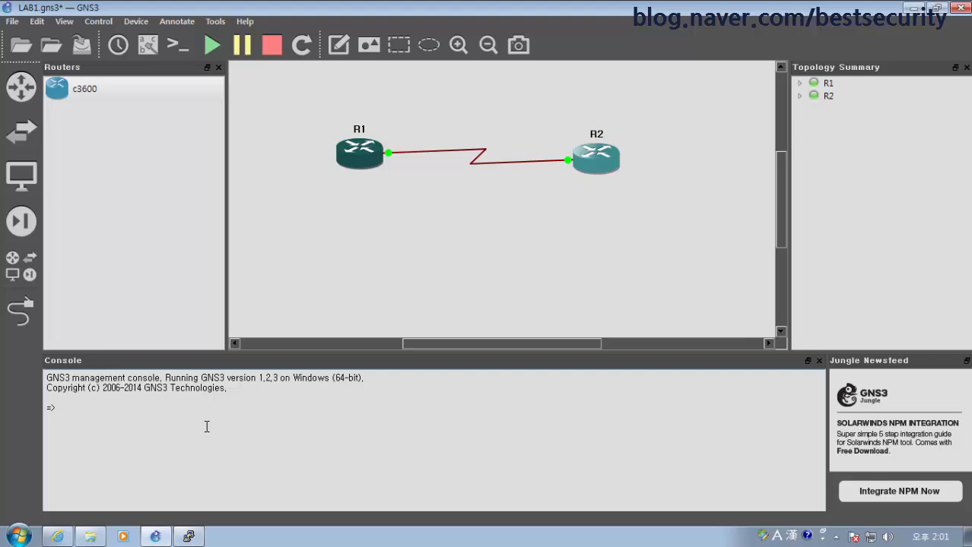
{"action": "type", "text": "list"}
{"action": "key", "text": "Return"}
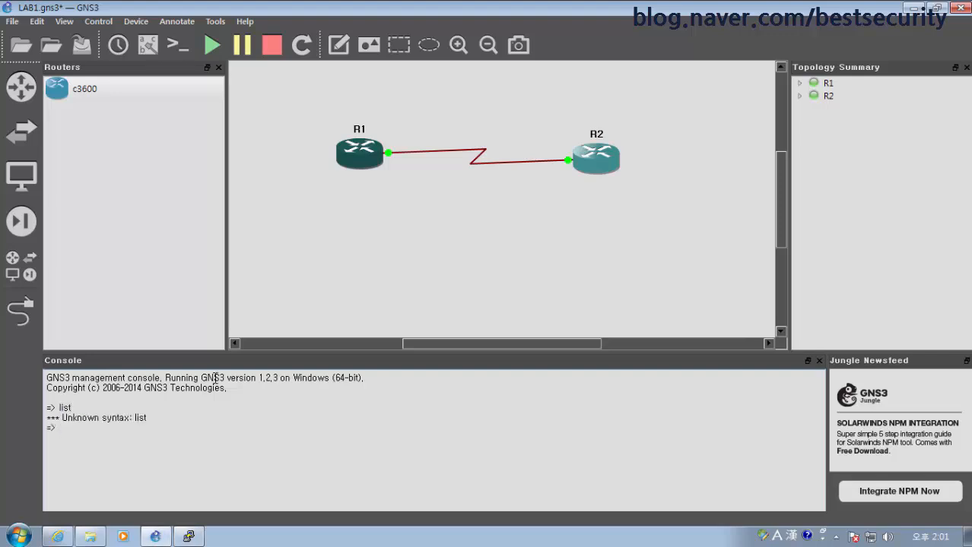
{"action": "right_click", "coordinate": [349, 147]}
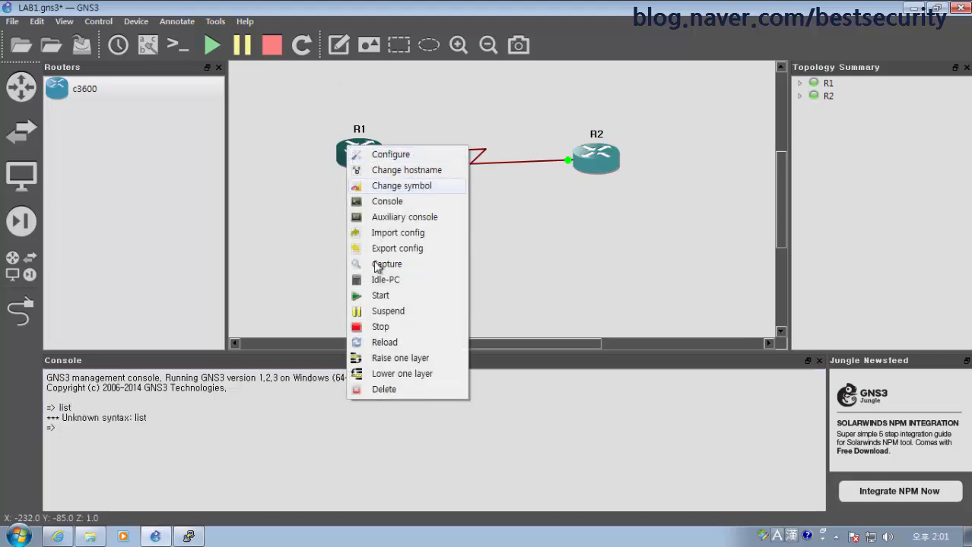
{"action": "left_click", "coordinate": [404, 156]}
{"action": "left_click", "coordinate": [294, 136]}
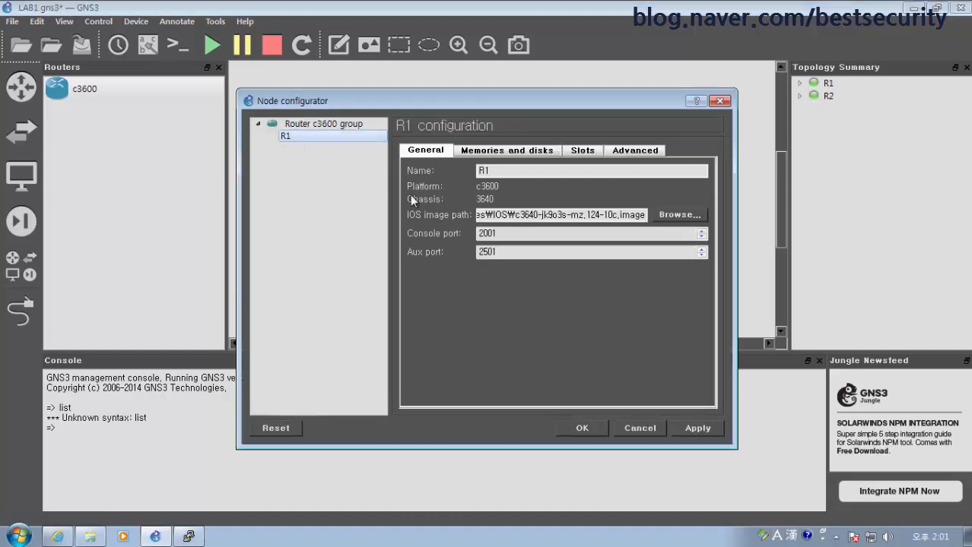
{"action": "left_click_drag", "start_coordinate": [524, 234], "coordinate": [455, 238]}
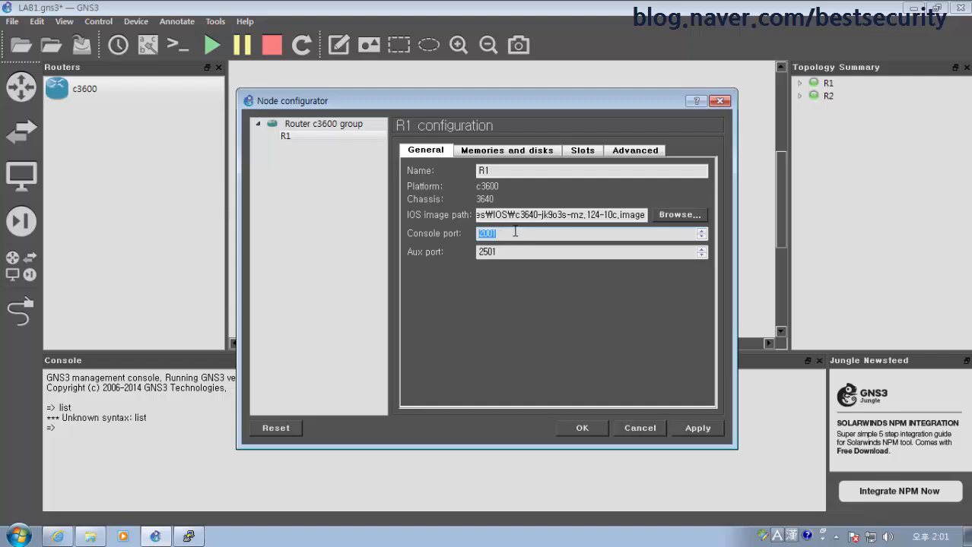
{"action": "left_click", "coordinate": [650, 428]}
{"action": "right_click", "coordinate": [373, 155]}
{"action": "left_click", "coordinate": [397, 165]}
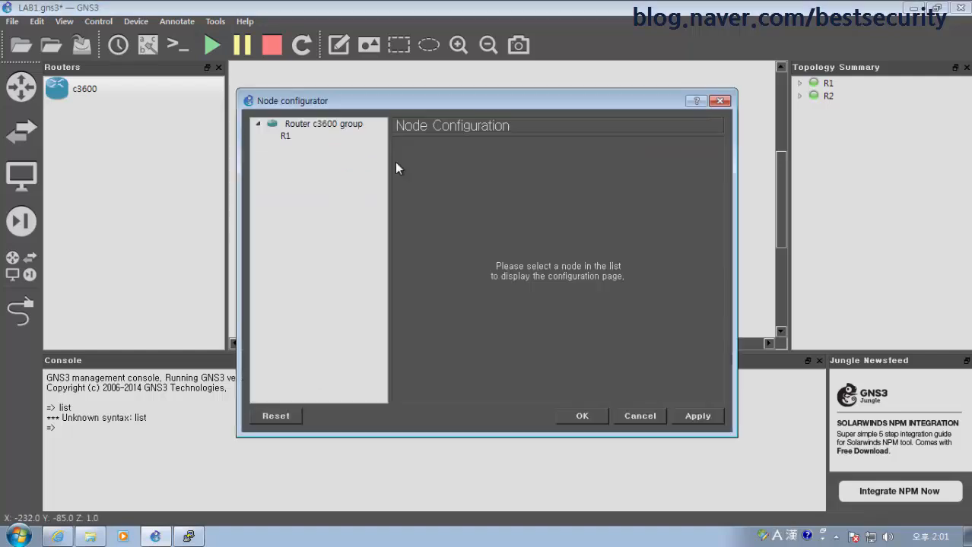
{"action": "left_click", "coordinate": [302, 137]}
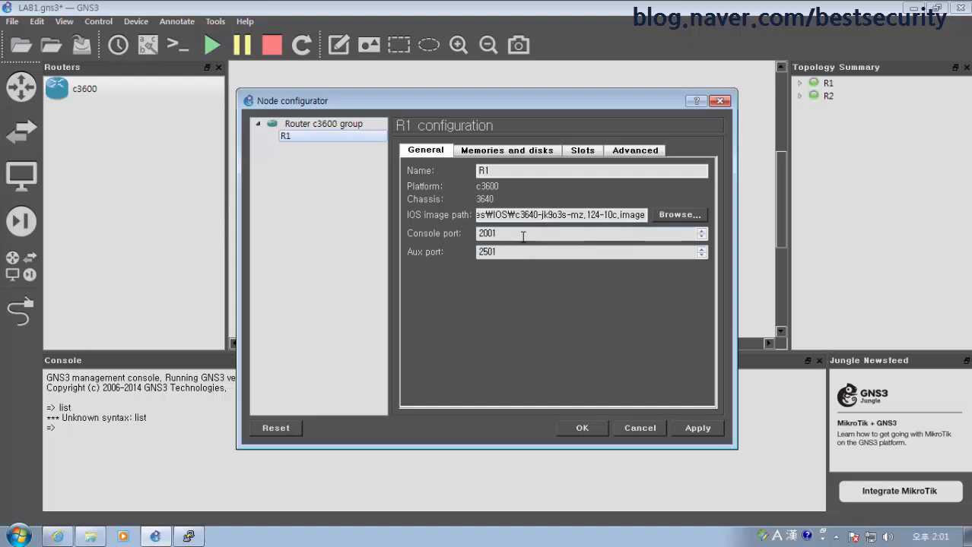
{"action": "left_click", "coordinate": [522, 235]}
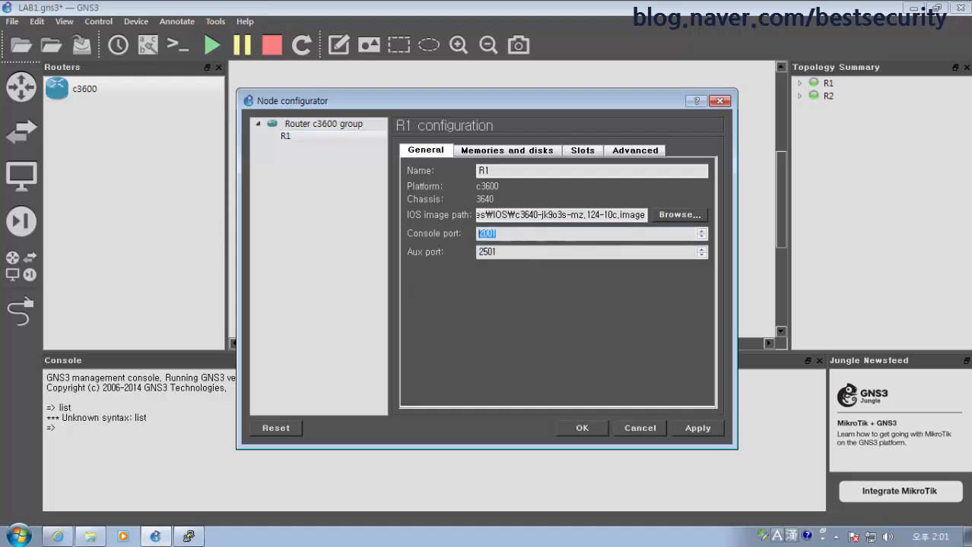
{"action": "left_click", "coordinate": [20, 537]}
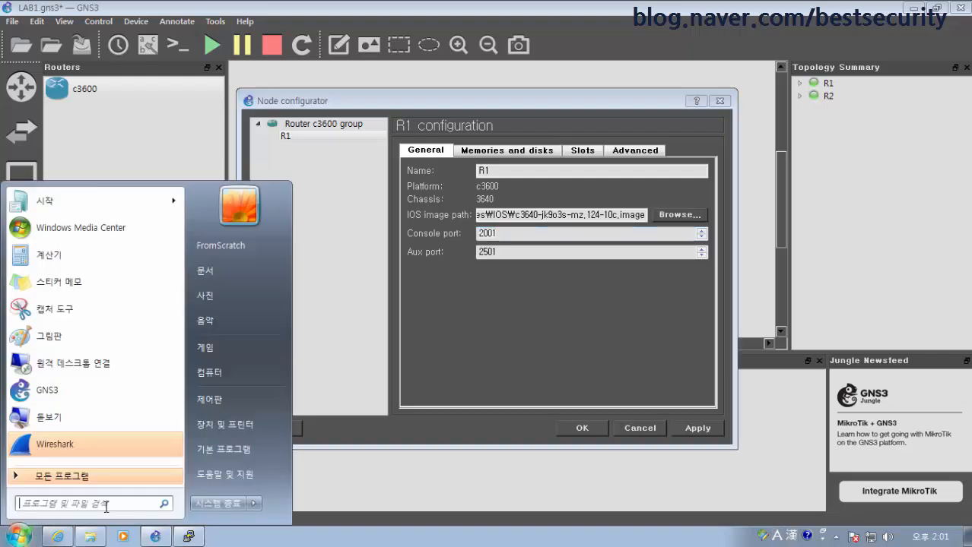
{"action": "left_click", "coordinate": [73, 503]}
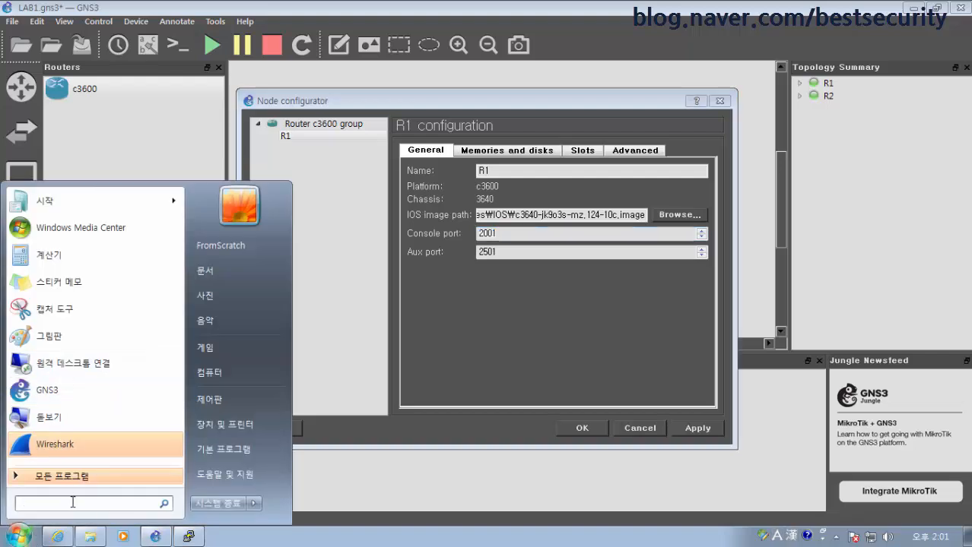
{"action": "type", "text": "putty"}
{"action": "key", "text": "Return"}
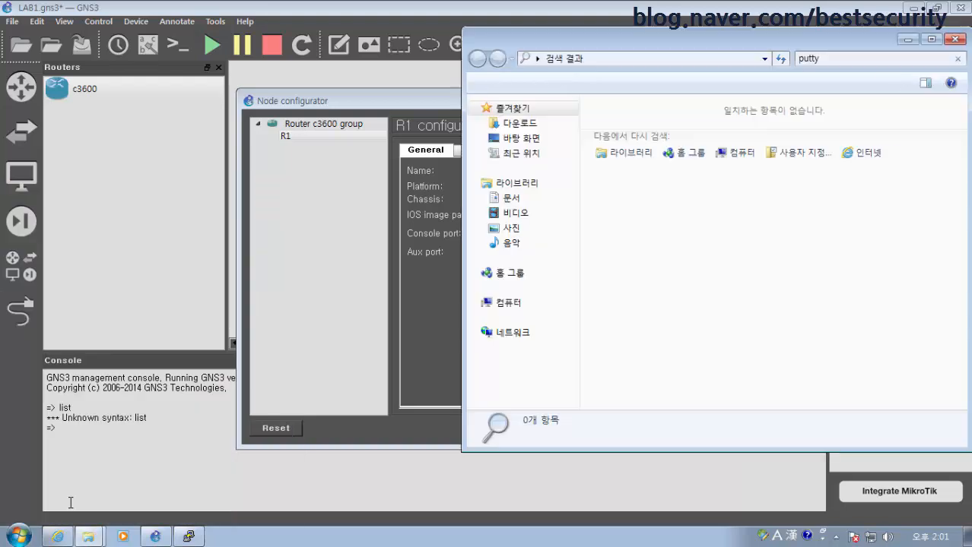
{"action": "left_click", "coordinate": [955, 39]}
{"action": "left_click", "coordinate": [18, 536]}
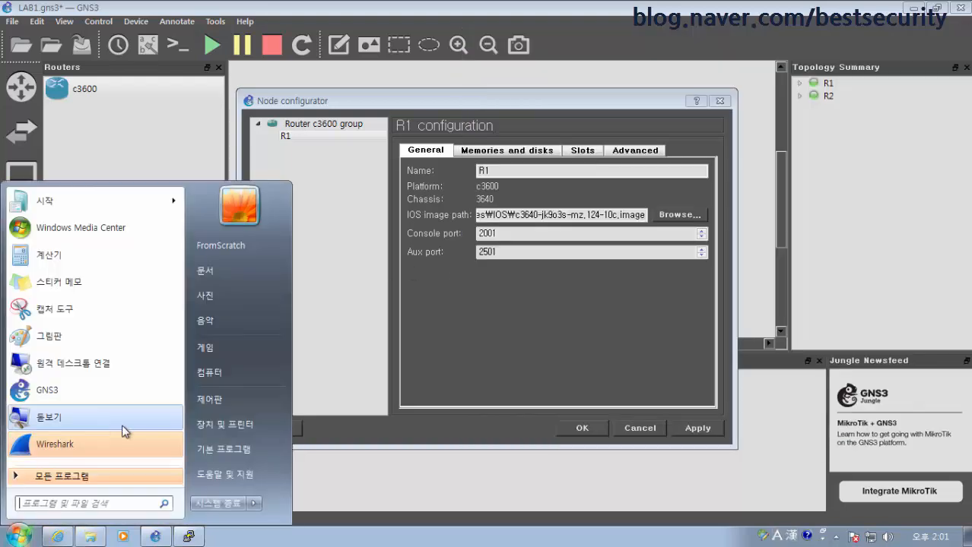
{"action": "left_click", "coordinate": [529, 378]}
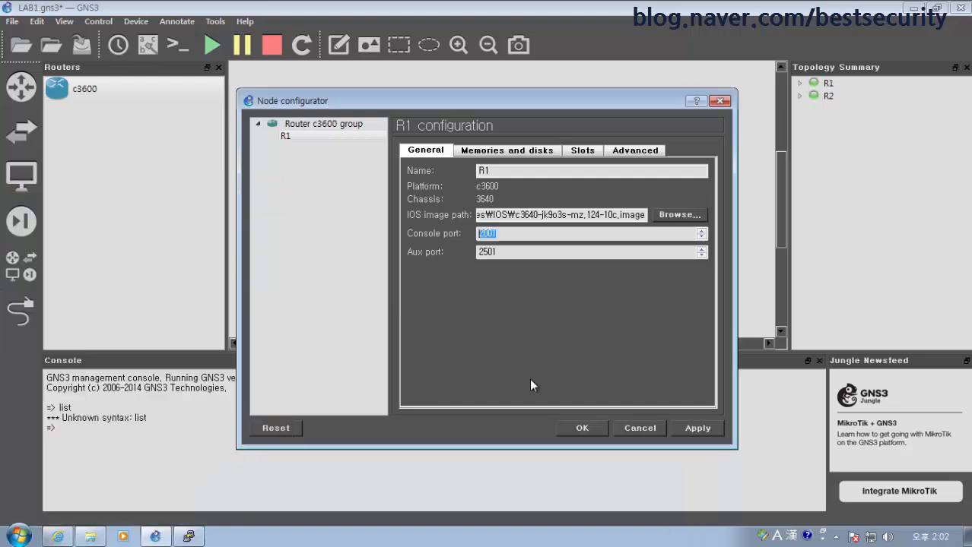
{"action": "left_click", "coordinate": [522, 233]}
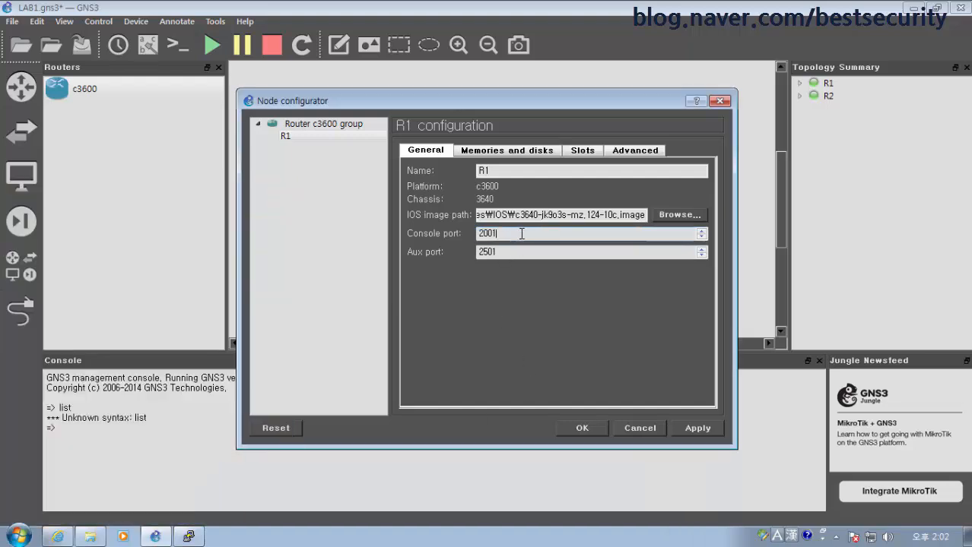
{"action": "double_click", "coordinate": [479, 234]}
{"action": "left_click", "coordinate": [633, 426]}
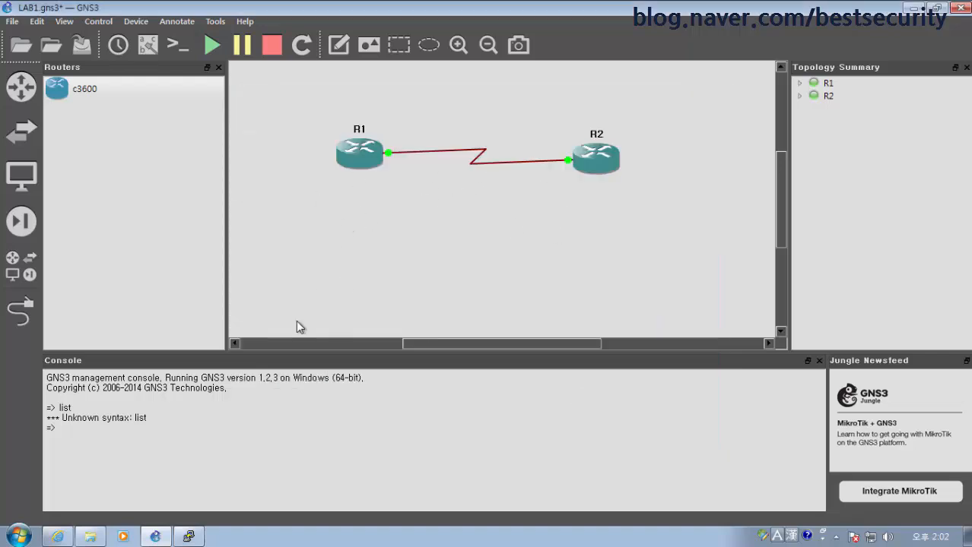
Open a console to R2, minimise GNS3, and arrange the R1 and R2 console windows
{"action": "right_click", "coordinate": [589, 153]}
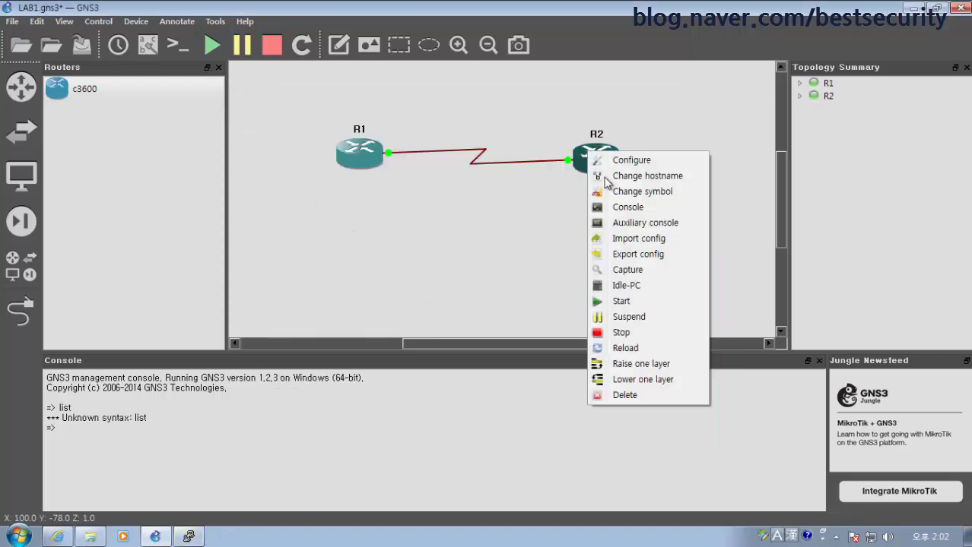
{"action": "left_click", "coordinate": [623, 207]}
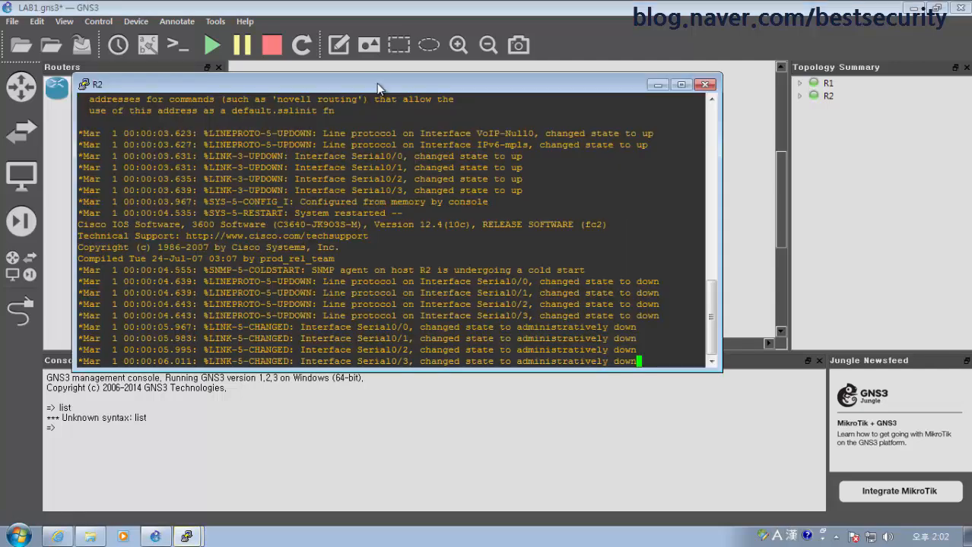
{"action": "left_click_drag", "start_coordinate": [376, 82], "coordinate": [453, 157]}
{"action": "mouse_move", "coordinate": [185, 537]}
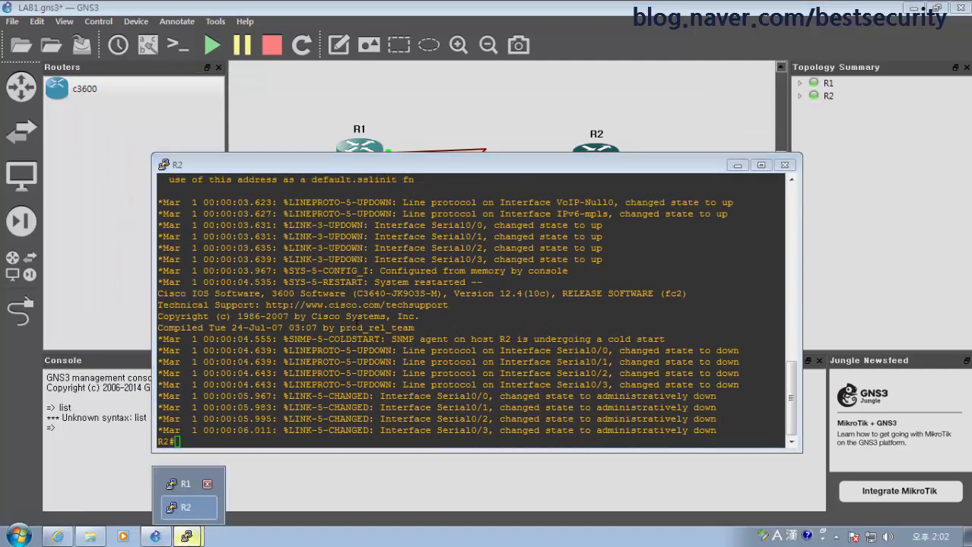
{"action": "left_click", "coordinate": [917, 8]}
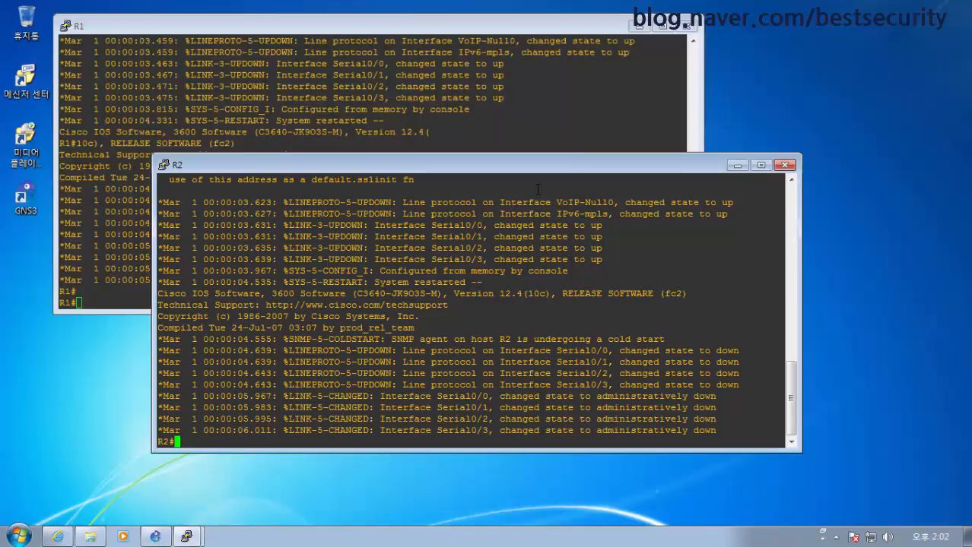
{"action": "left_click_drag", "start_coordinate": [452, 161], "coordinate": [581, 167]}
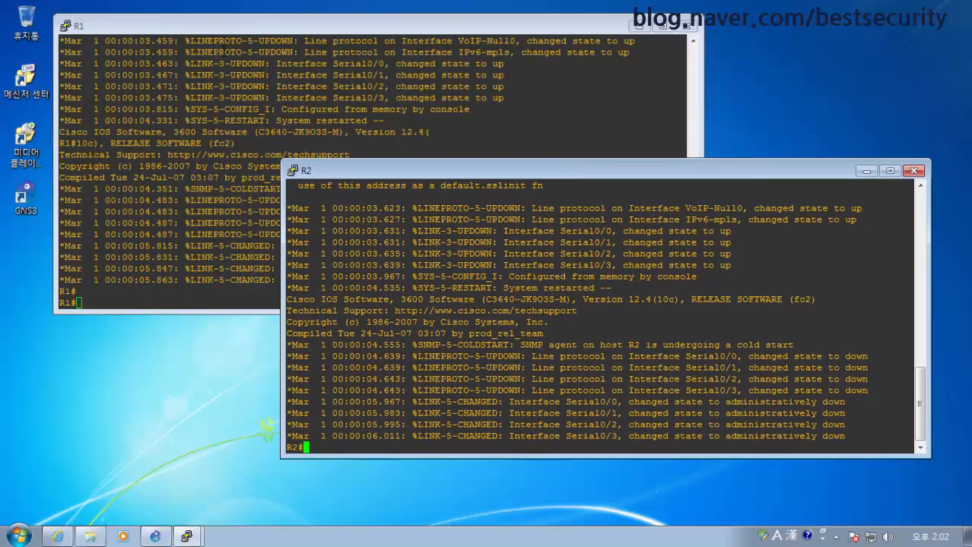
{"action": "left_click", "coordinate": [336, 105]}
{"action": "left_click", "coordinate": [530, 419]}
{"action": "left_click", "coordinate": [188, 190]}
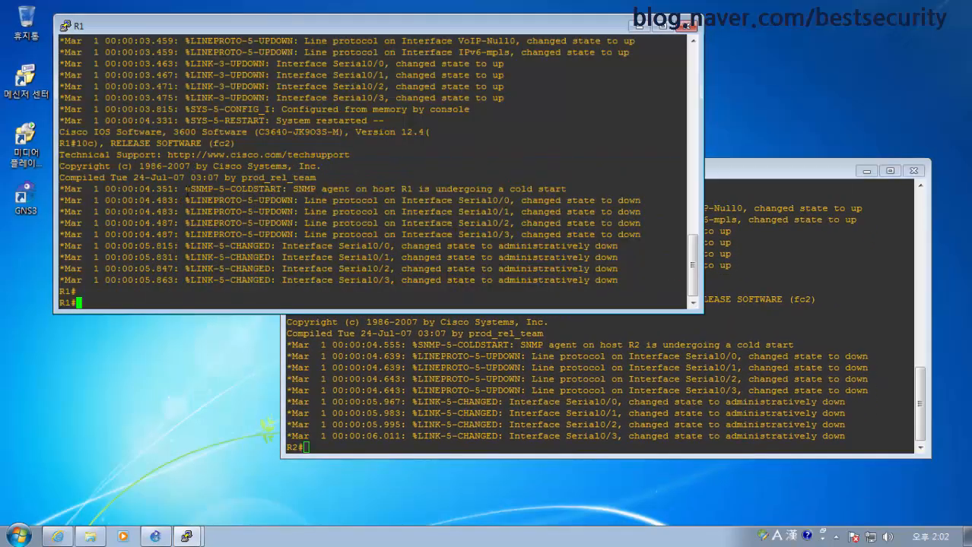
Display R1's running configuration with sh run
{"action": "type", "text": "sh run"}
{"action": "key", "text": "Return"}
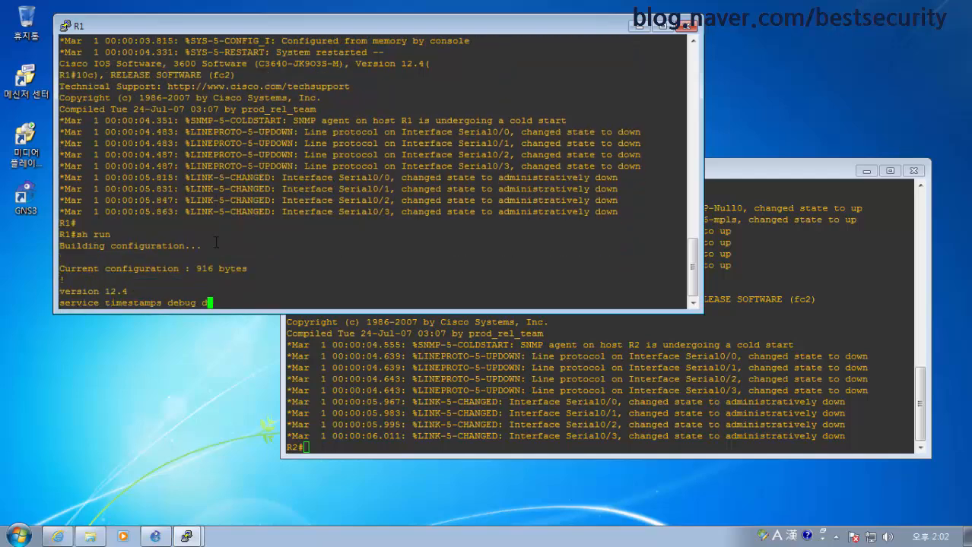
{"action": "key", "text": "space"}
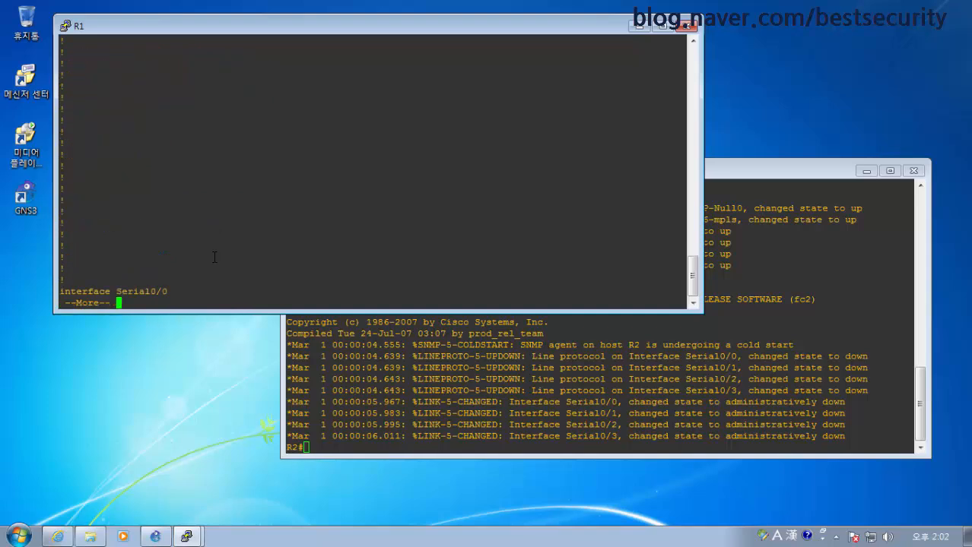
On R1, give Serial0/0 IP 10.1.1.1 255.255.255.0 and enable it with no shut
{"action": "type", "text": "q"}
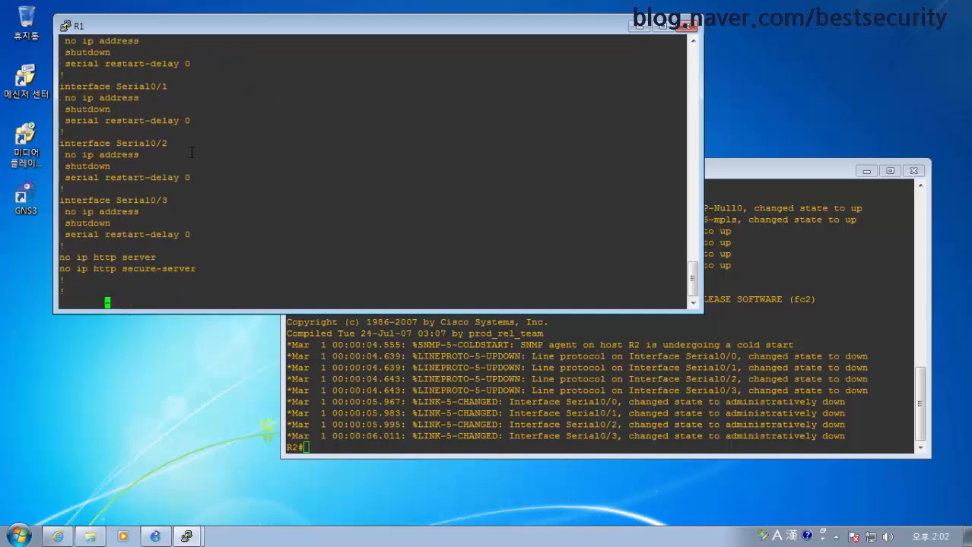
{"action": "type", "text": "conf t"}
{"action": "key", "text": "Return"}
{"action": "type", "text": "int s0/0"}
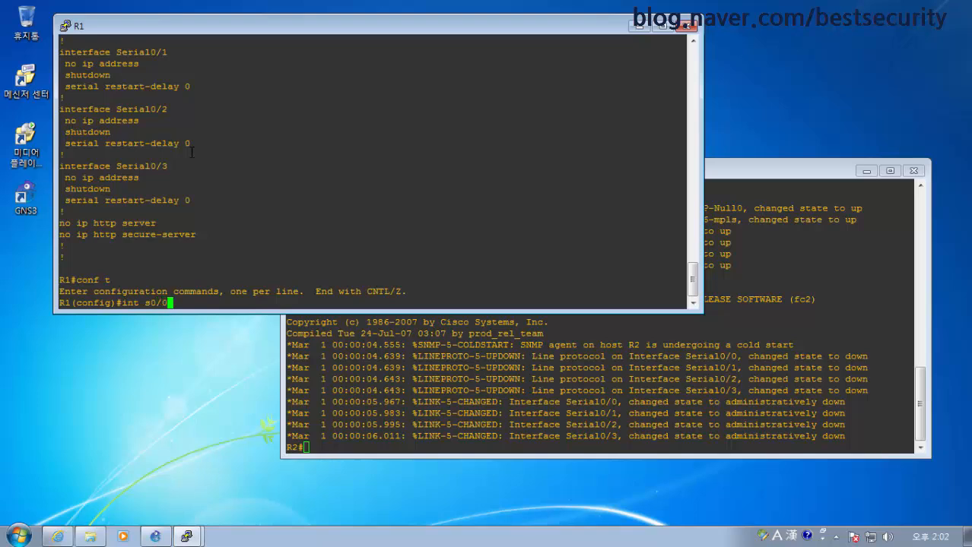
{"action": "key", "text": "Return"}
{"action": "type", "text": "ip ad"}
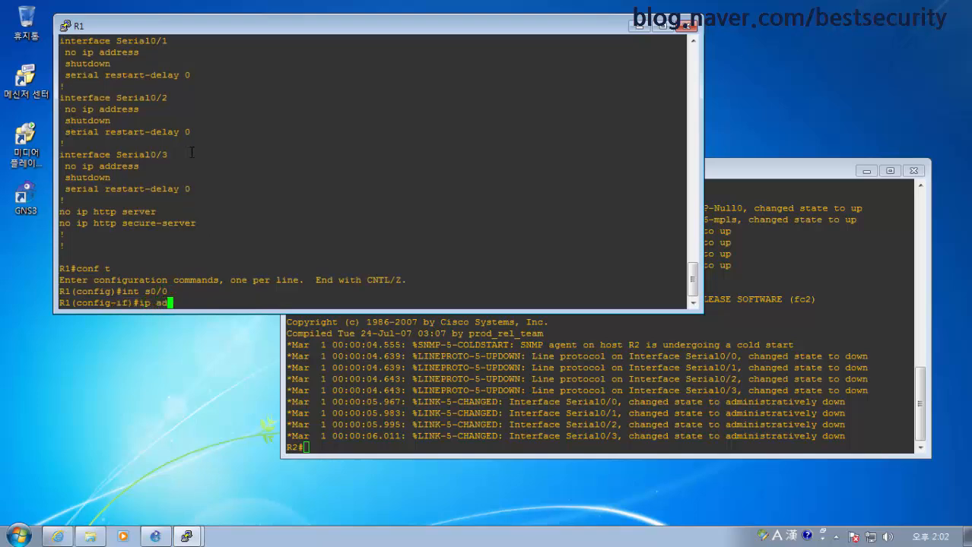
{"action": "type", "text": "d 10.1.1.1 255.255.255.0"}
{"action": "key", "text": "Return"}
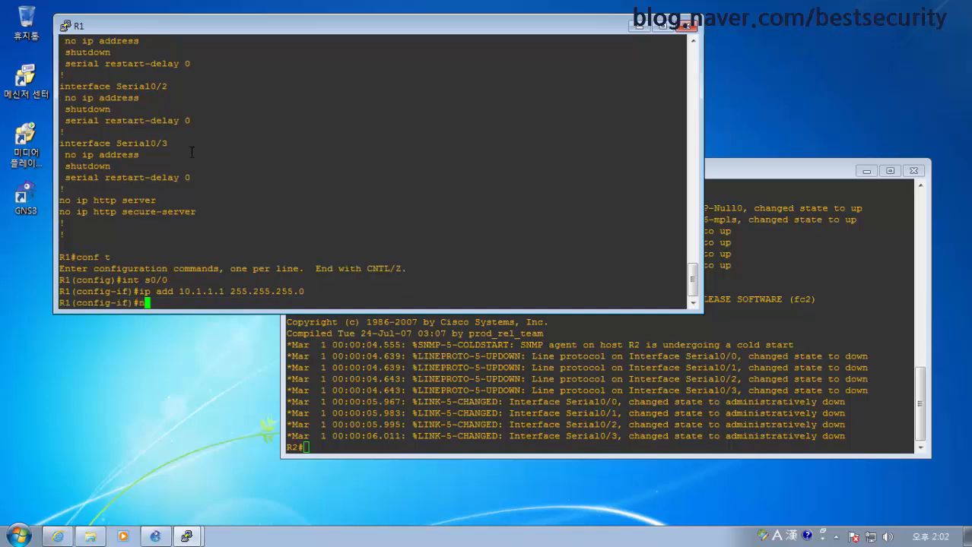
{"action": "type", "text": "no shut"}
{"action": "key", "text": "Return"}
{"action": "key", "text": "Return"}
{"action": "key", "text": "Return"}
{"action": "key", "text": "ctrl+z"}
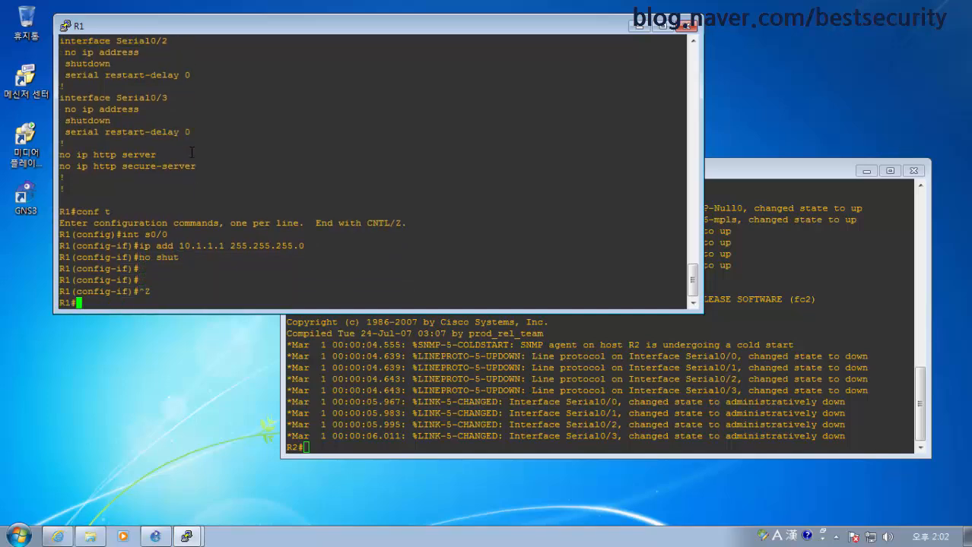
{"action": "left_click", "coordinate": [461, 404]}
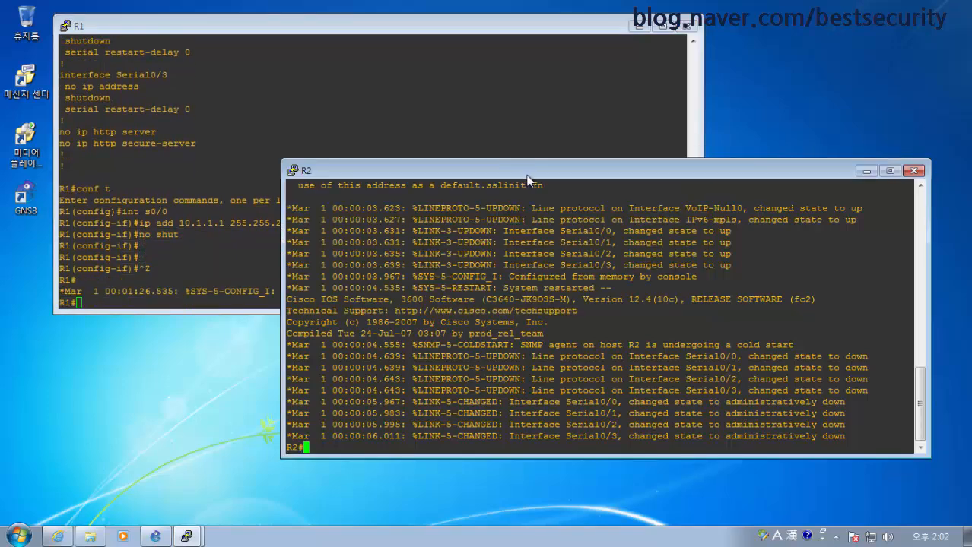
Rearrange the R1 and R2 console windows so both are visible
{"action": "left_click_drag", "start_coordinate": [524, 174], "coordinate": [563, 248]}
{"action": "left_click_drag", "start_coordinate": [508, 339], "coordinate": [508, 327]}
{"action": "left_click_drag", "start_coordinate": [497, 255], "coordinate": [504, 218]}
{"action": "left_click_drag", "start_coordinate": [228, 26], "coordinate": [176, 16]}
{"action": "left_click", "coordinate": [412, 352]}
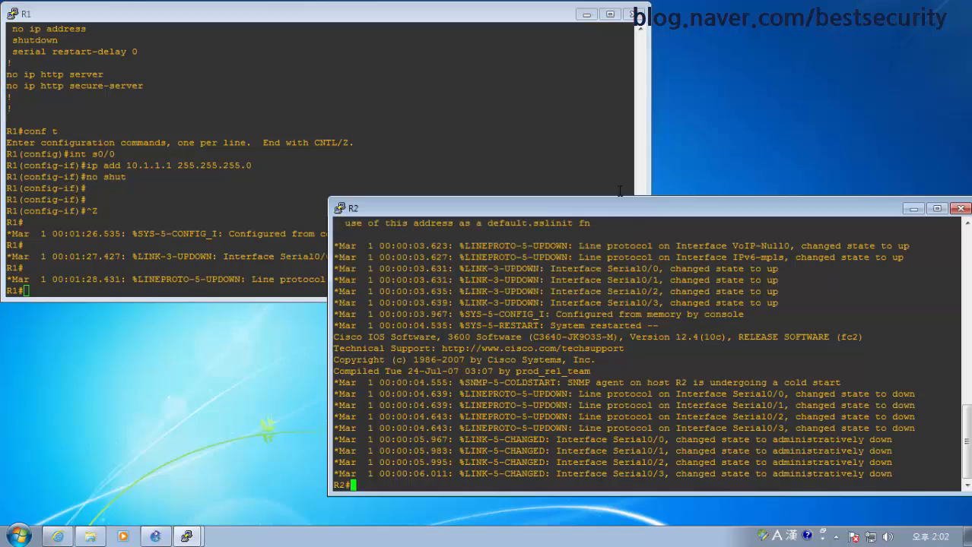
{"action": "left_click_drag", "start_coordinate": [602, 218], "coordinate": [589, 235]}
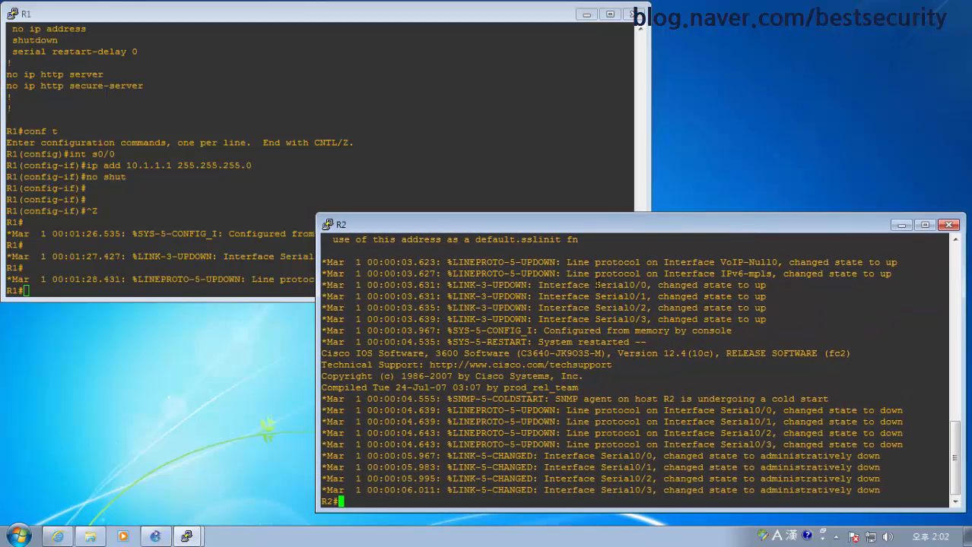
On R2, give Serial0/0 IP 10.1.1.2 255.255.255.0 and enable it with no shut
{"action": "type", "text": "conf t"}
{"action": "key", "text": "Return"}
{"action": "type", "text": "int s0/0"}
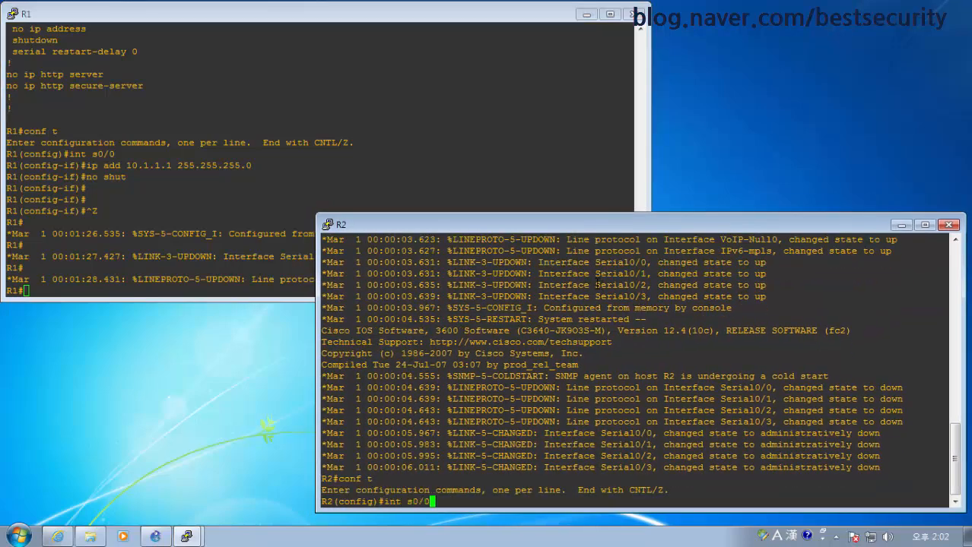
{"action": "key", "text": "Return"}
{"action": "type", "text": "ip add 10."}
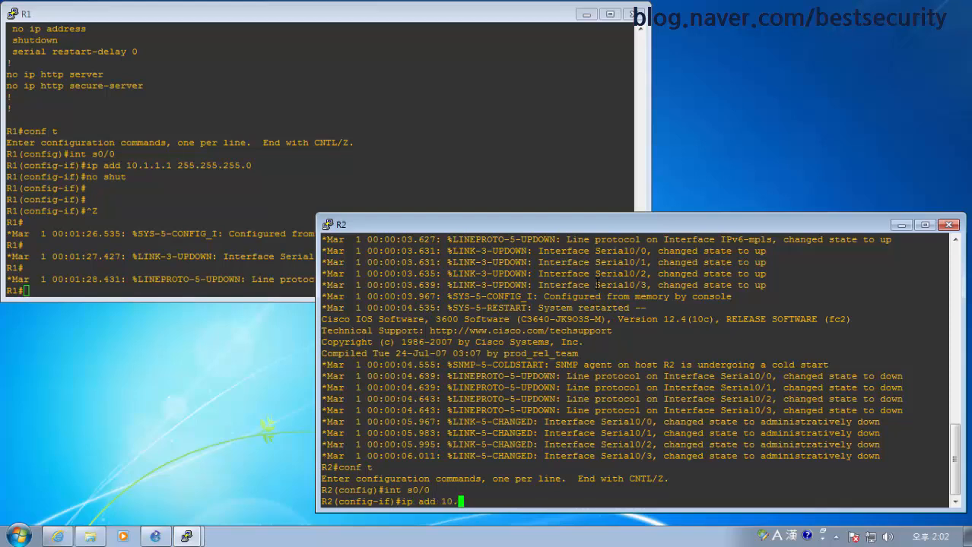
{"action": "type", "text": "1.1.2 255.255.255.0"}
{"action": "key", "text": "Return"}
{"action": "type", "text": "no shut"}
{"action": "key", "text": "Return"}
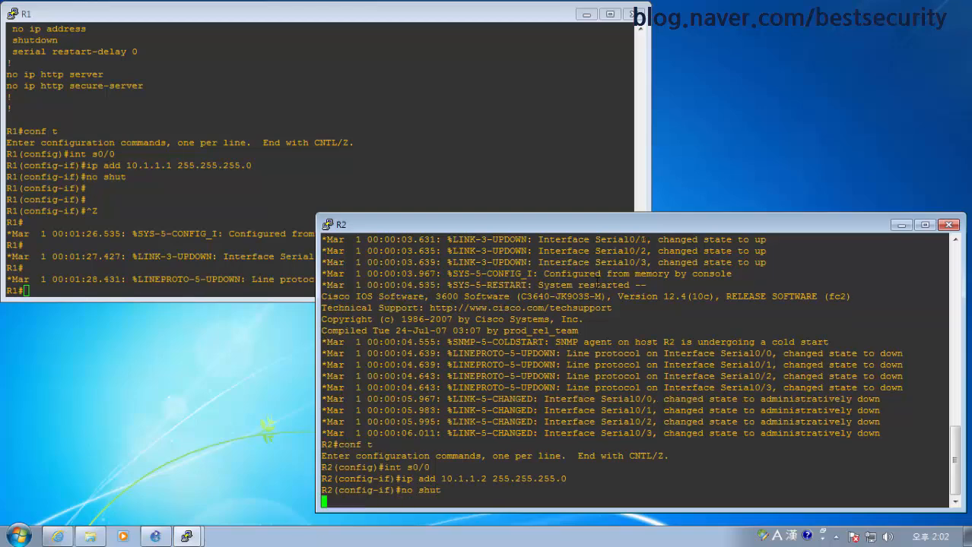
{"action": "key", "text": "ctrl+z"}
{"action": "key", "text": "Return"}
{"action": "key", "text": "Return"}
{"action": "key", "text": "Return"}
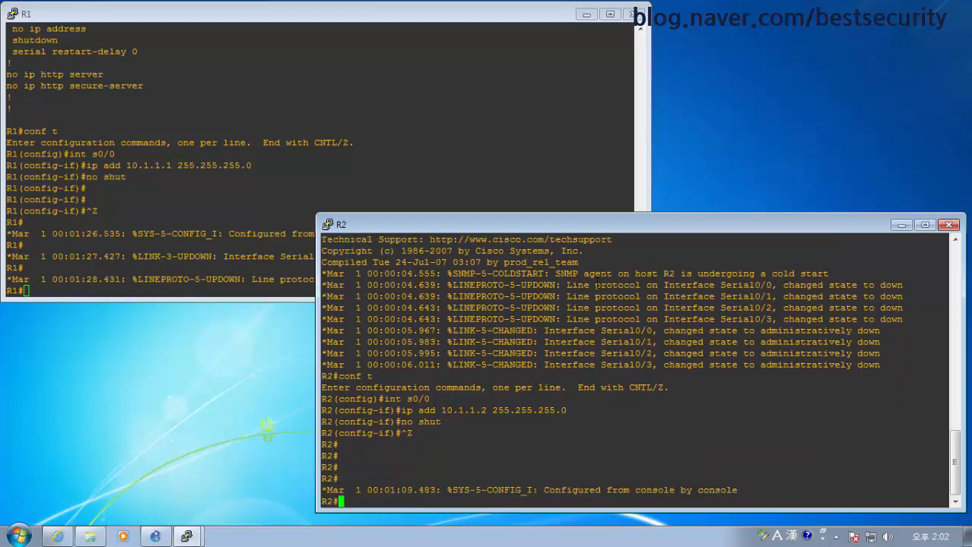
{"action": "key", "text": "Return"}
{"action": "key", "text": "Return"}
Ping 10.1.1.1 from R2 successfully, then save both routers' configs with wr mem
{"action": "type", "text": "ping "}
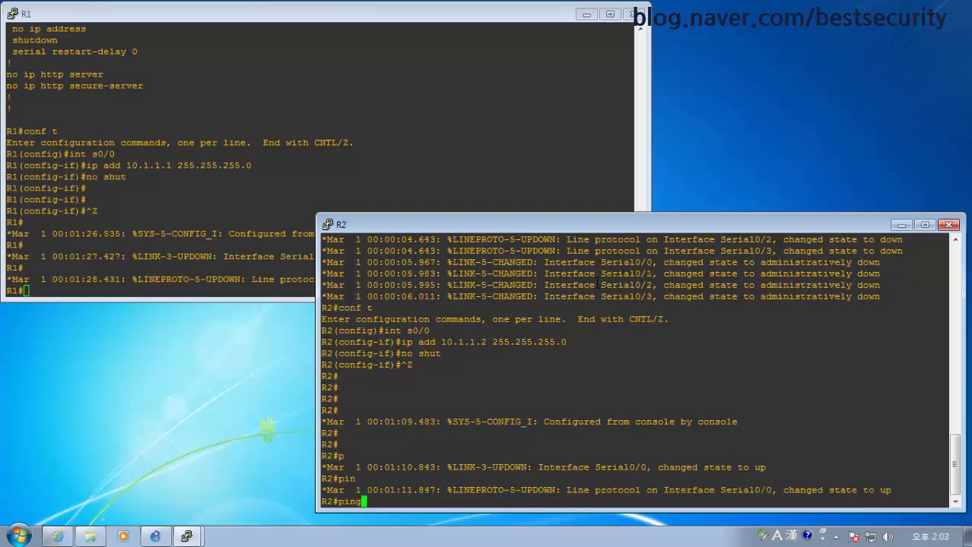
{"action": "type", "text": "ing 10.1.1.1"}
{"action": "key", "text": "Return"}
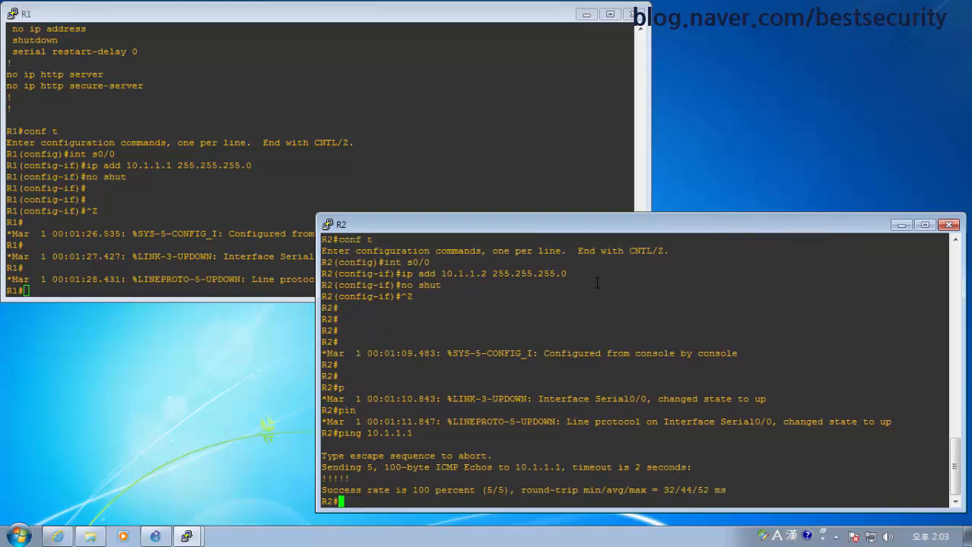
{"action": "left_click", "coordinate": [250, 245]}
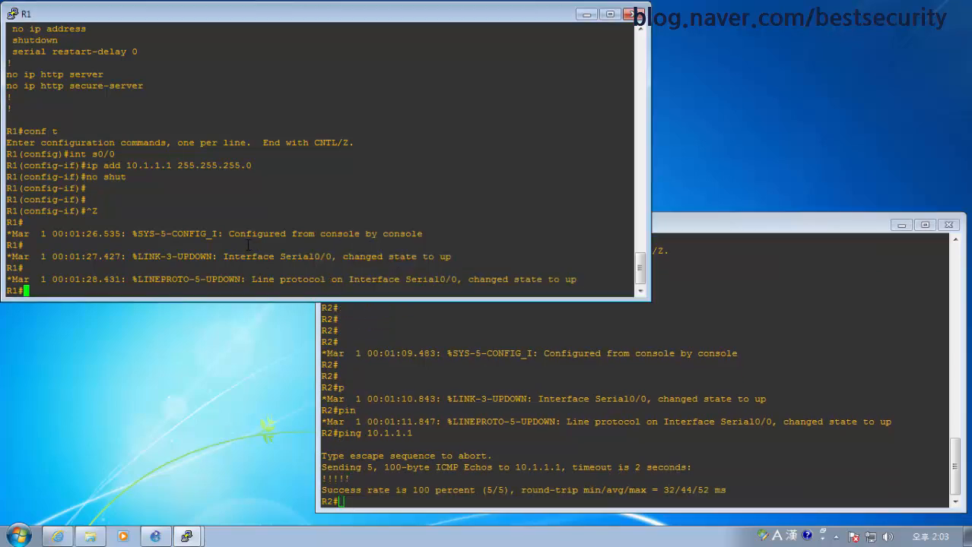
{"action": "type", "text": "wr mem"}
{"action": "key", "text": "Return"}
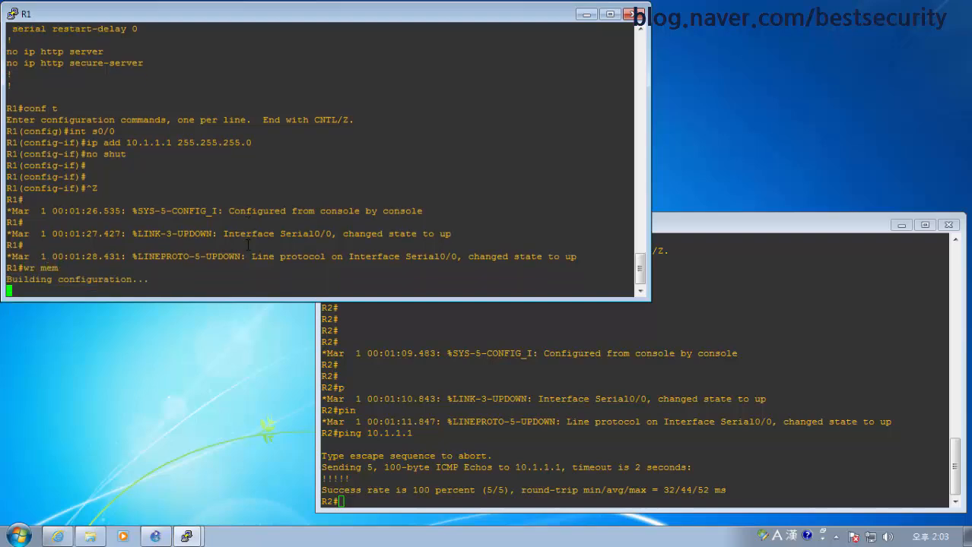
{"action": "left_click", "coordinate": [509, 408]}
{"action": "type", "text": "wr mem"}
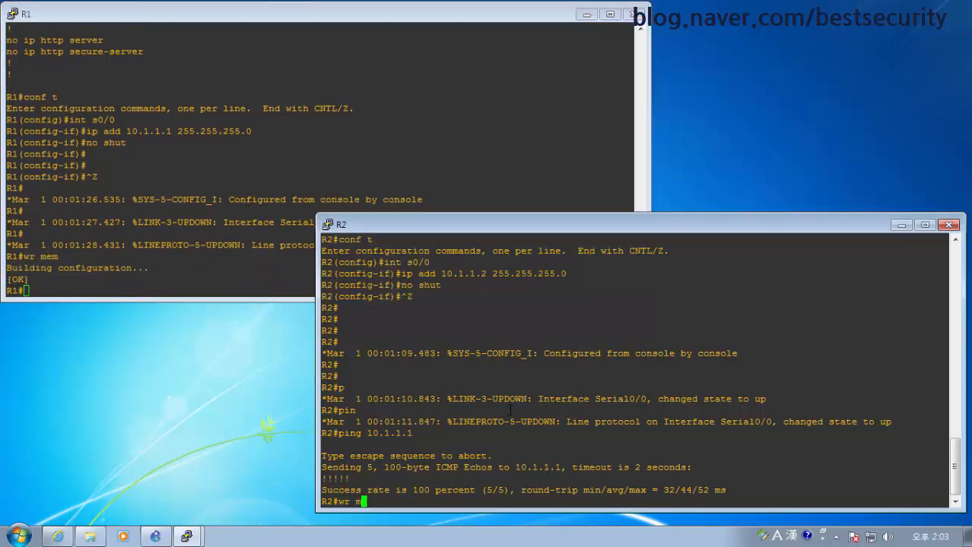
{"action": "key", "text": "Return"}
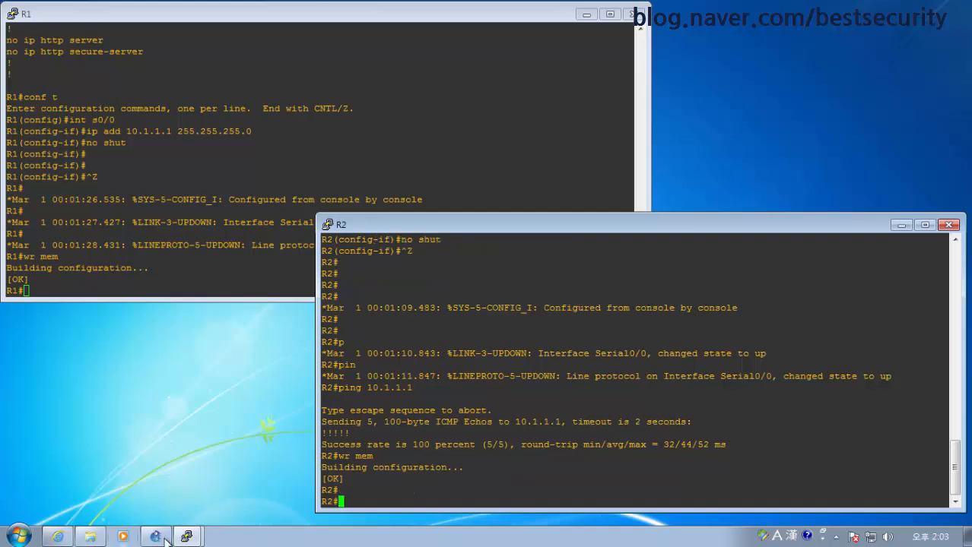
Save LAB1.gns3 to C:\GNS3\Project\LAB1 with File > Save project
{"action": "left_click", "coordinate": [155, 537]}
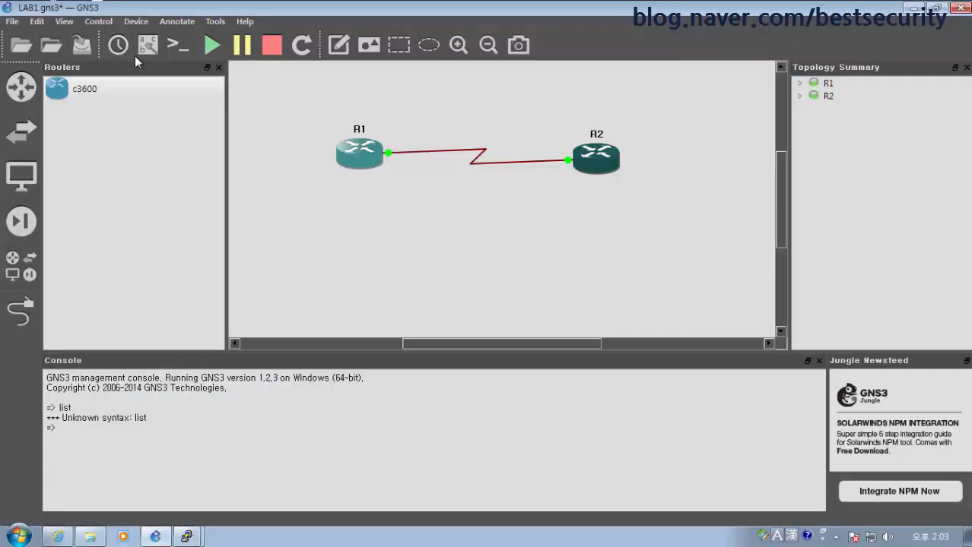
{"action": "left_click", "coordinate": [11, 23]}
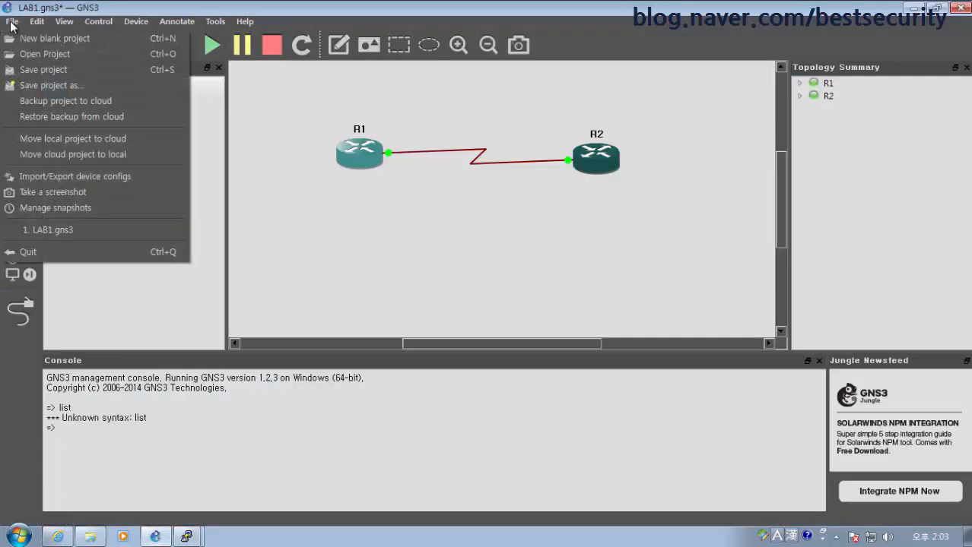
{"action": "left_click", "coordinate": [65, 70]}
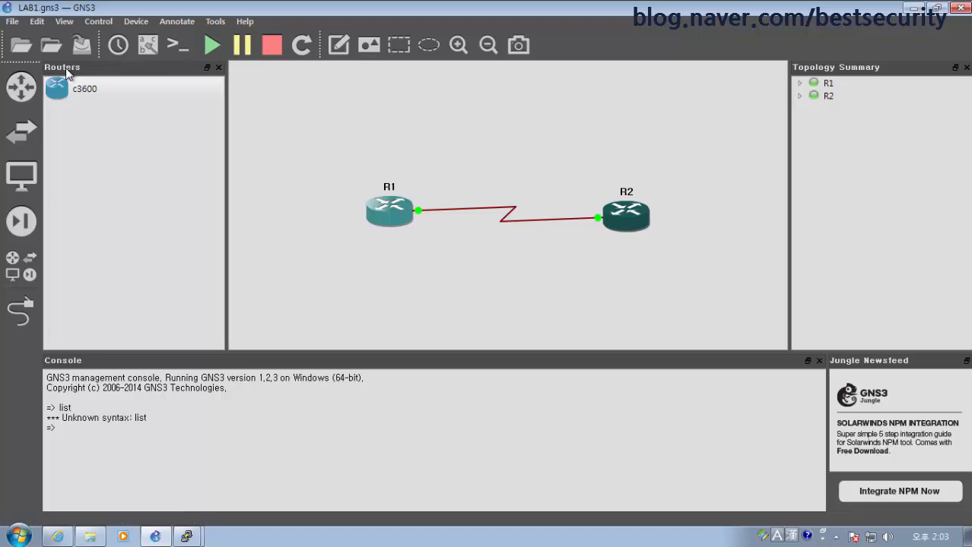
Browse into LAB1 > LAB1-files > dynamips > configs in Windows Explorer
{"action": "left_click", "coordinate": [90, 537]}
{"action": "double_click", "coordinate": [608, 124]}
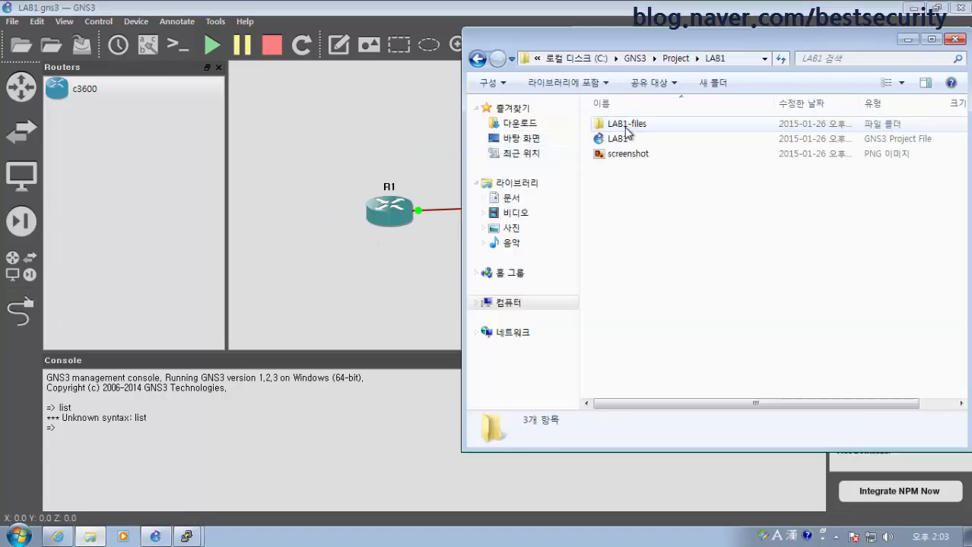
{"action": "double_click", "coordinate": [649, 128]}
{"action": "left_click", "coordinate": [650, 130]}
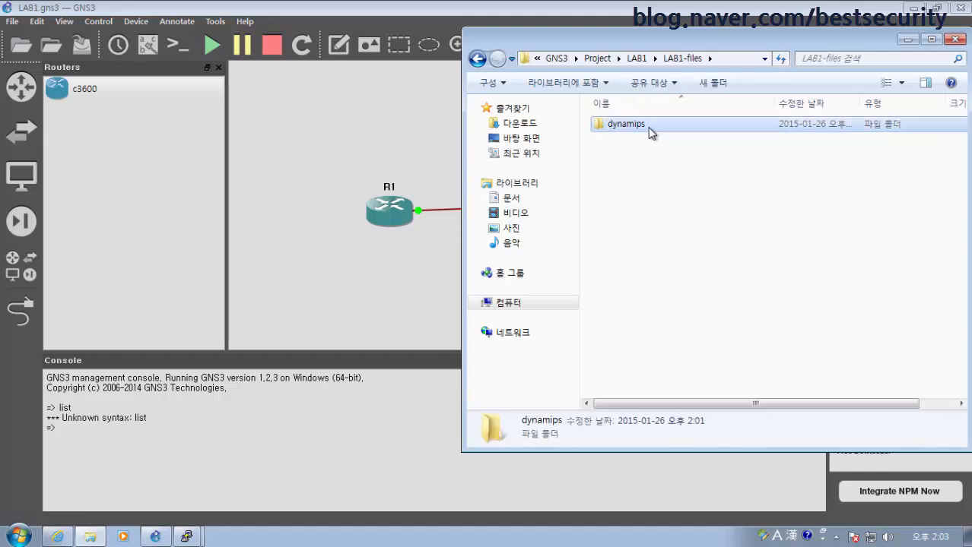
{"action": "double_click", "coordinate": [649, 128]}
{"action": "left_click", "coordinate": [627, 125]}
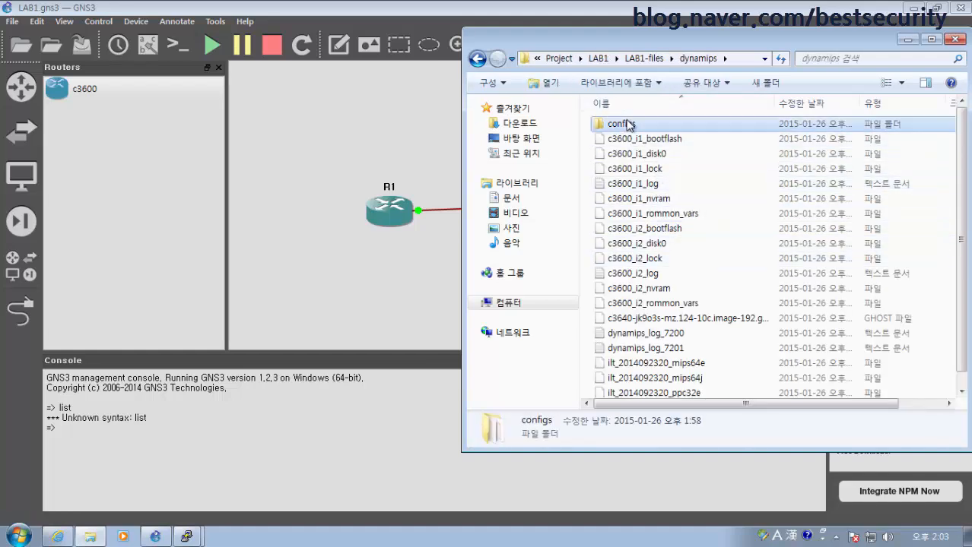
{"action": "double_click", "coordinate": [628, 125]}
Open i1_private-config.cfg in WordPad, without making it the default program
{"action": "right_click", "coordinate": [679, 129]}
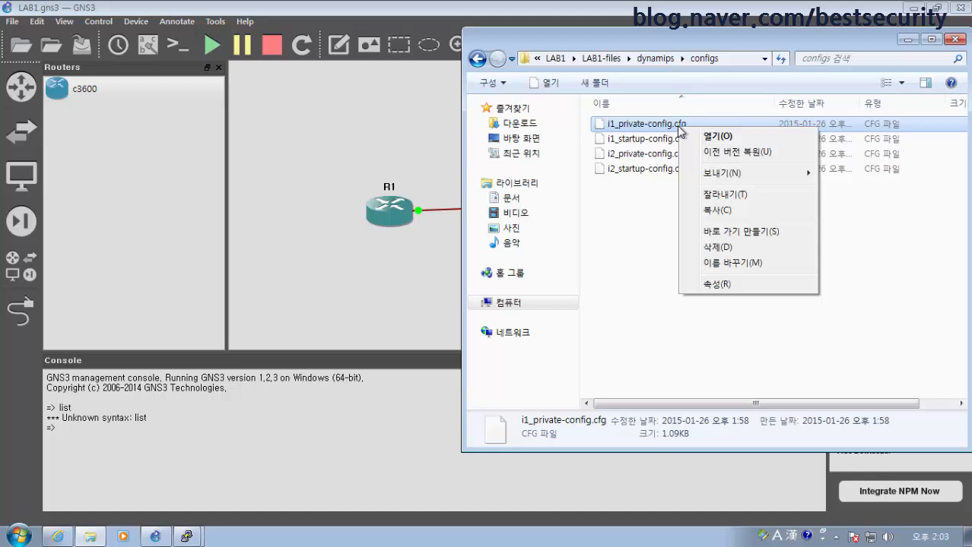
{"action": "left_click", "coordinate": [768, 136]}
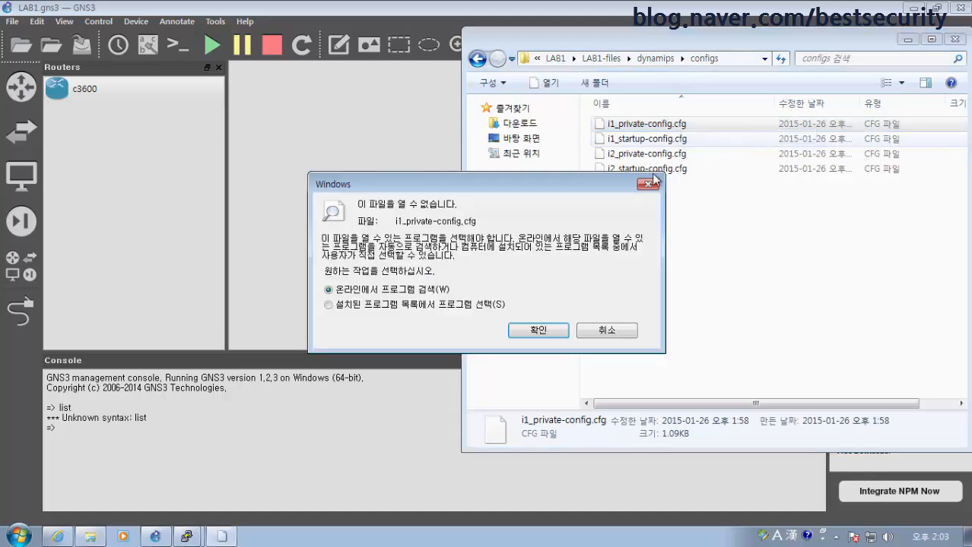
{"action": "left_click", "coordinate": [431, 306]}
{"action": "left_click", "coordinate": [537, 331]}
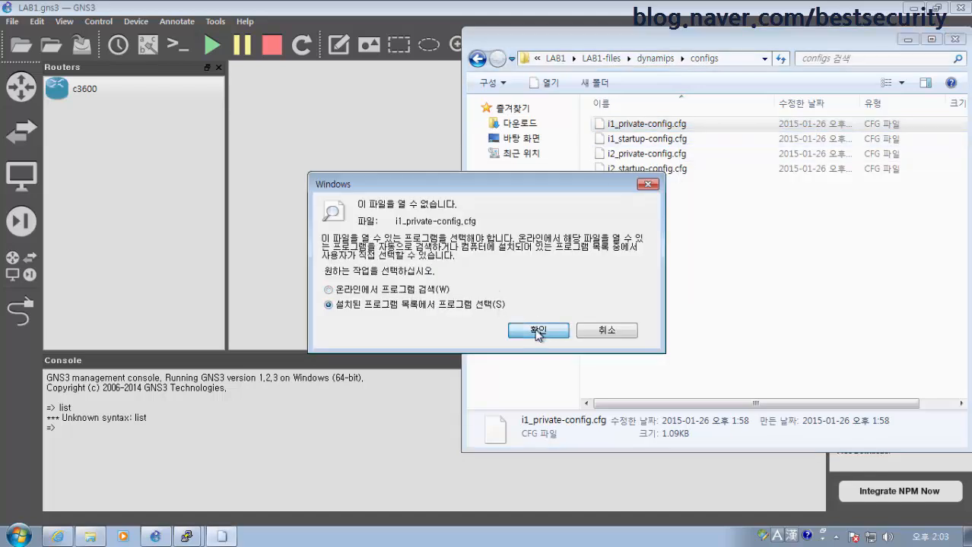
{"action": "left_click", "coordinate": [528, 271]}
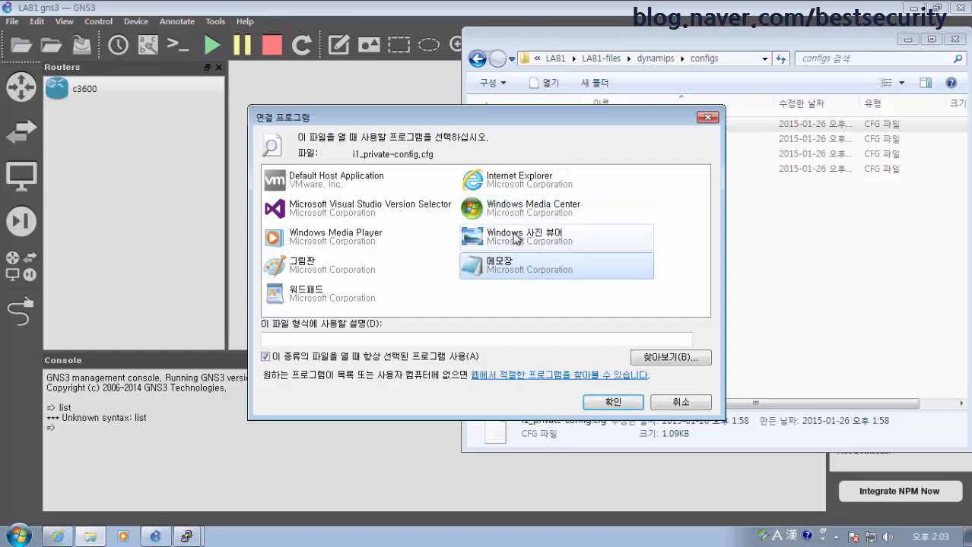
{"action": "left_click", "coordinate": [308, 294]}
{"action": "left_click", "coordinate": [280, 358]}
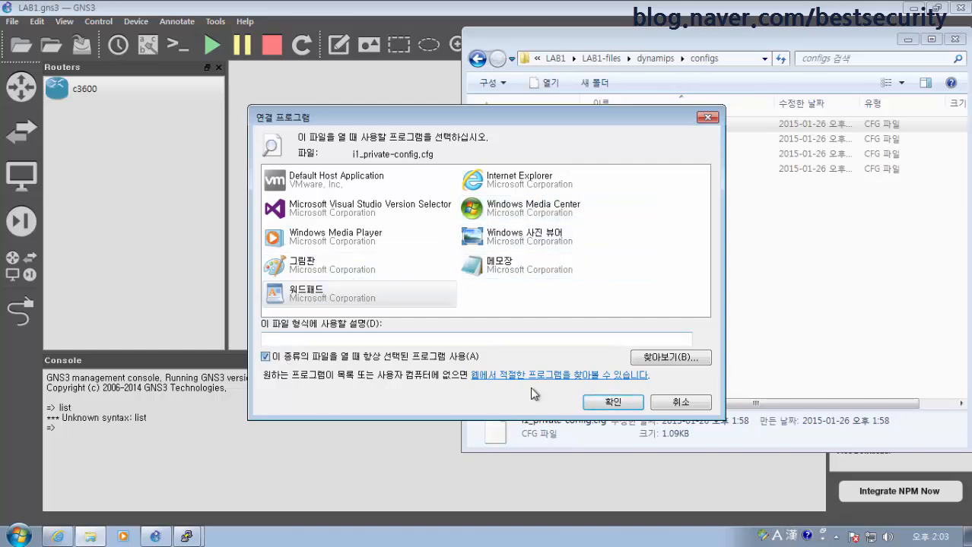
{"action": "left_click", "coordinate": [613, 403]}
Read R1's RSA key-pair data in i1_private-config.cfg, then close WordPad
{"action": "scroll", "coordinate": [479, 177], "scroll_direction": "down", "scroll_amount": 10}
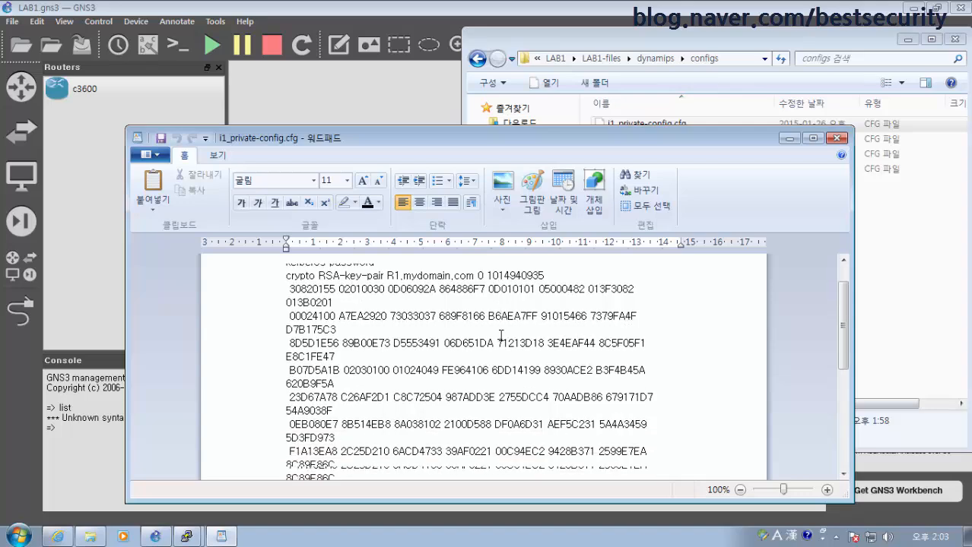
{"action": "scroll", "coordinate": [569, 319], "scroll_direction": "down", "scroll_amount": 1}
{"action": "scroll", "coordinate": [578, 319], "scroll_direction": "up", "scroll_amount": 8}
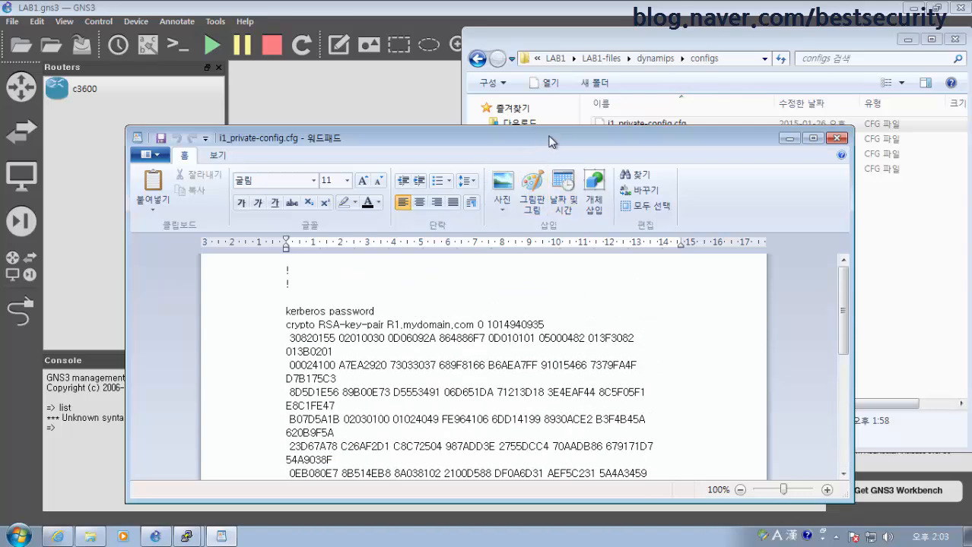
{"action": "left_click_drag", "start_coordinate": [552, 131], "coordinate": [552, 10]}
{"action": "scroll", "coordinate": [583, 354], "scroll_direction": "down", "scroll_amount": 4}
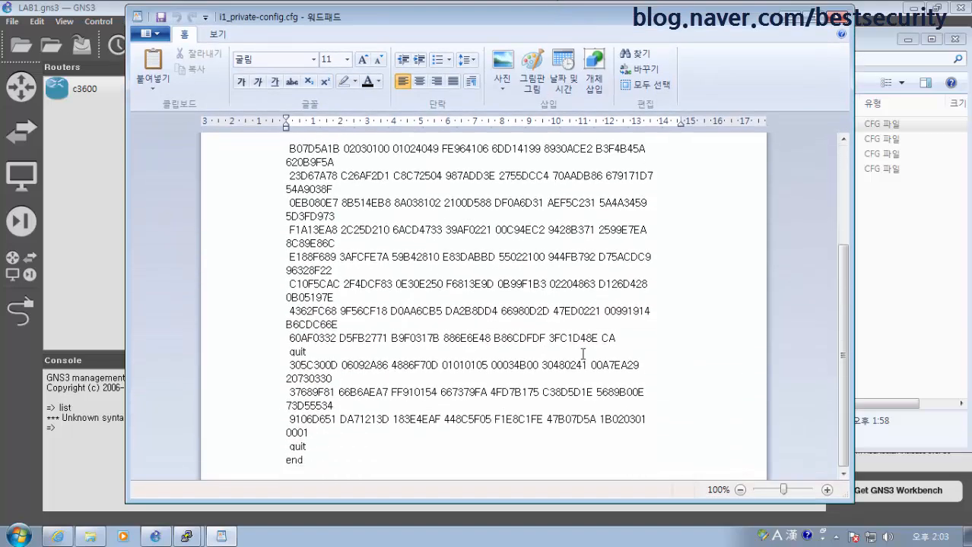
{"action": "scroll", "coordinate": [582, 355], "scroll_direction": "up", "scroll_amount": 10}
{"action": "left_click", "coordinate": [841, 15]}
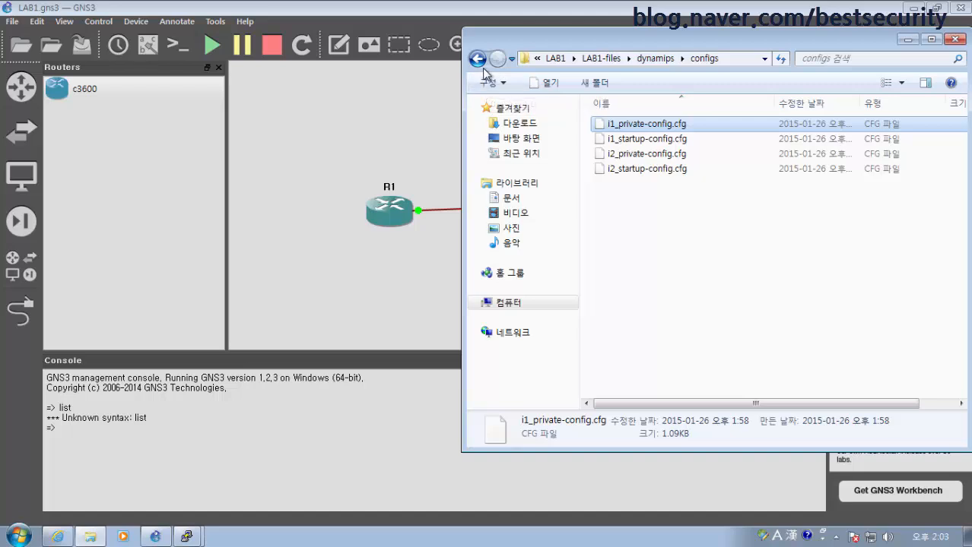
Open i1_startup-config.cfg with WordPad set as the default program, then close it
{"action": "left_click", "coordinate": [652, 142]}
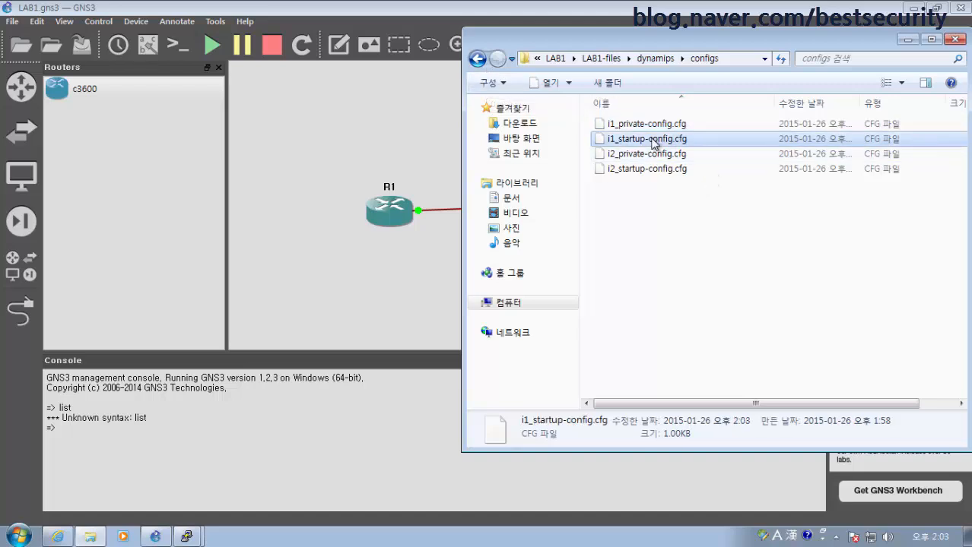
{"action": "right_click", "coordinate": [653, 141]}
{"action": "left_click", "coordinate": [681, 146]}
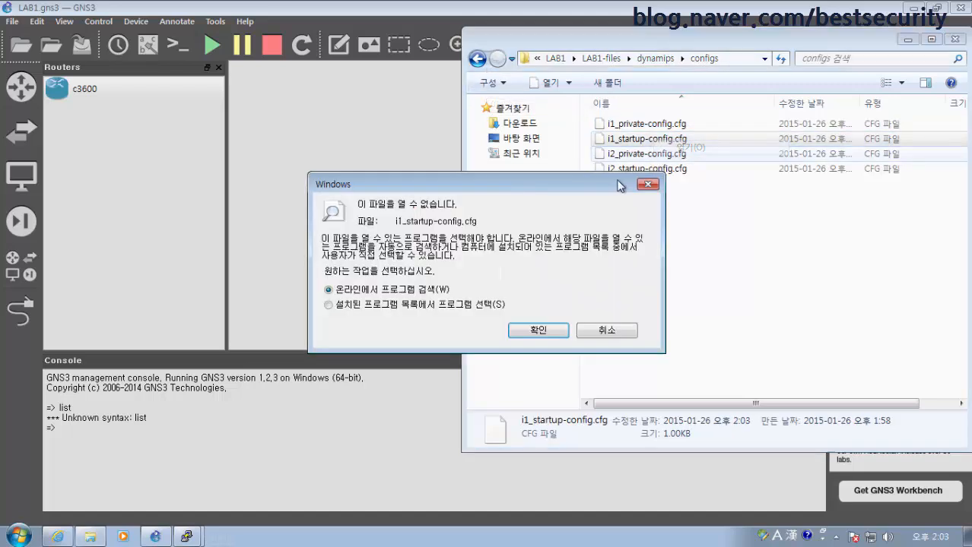
{"action": "left_click", "coordinate": [480, 305]}
{"action": "left_click", "coordinate": [537, 330]}
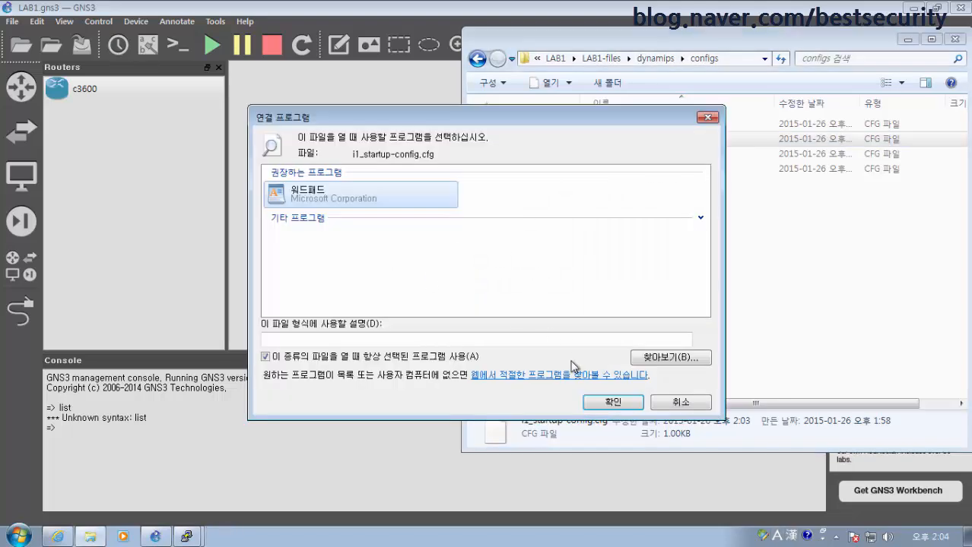
{"action": "left_click", "coordinate": [616, 403]}
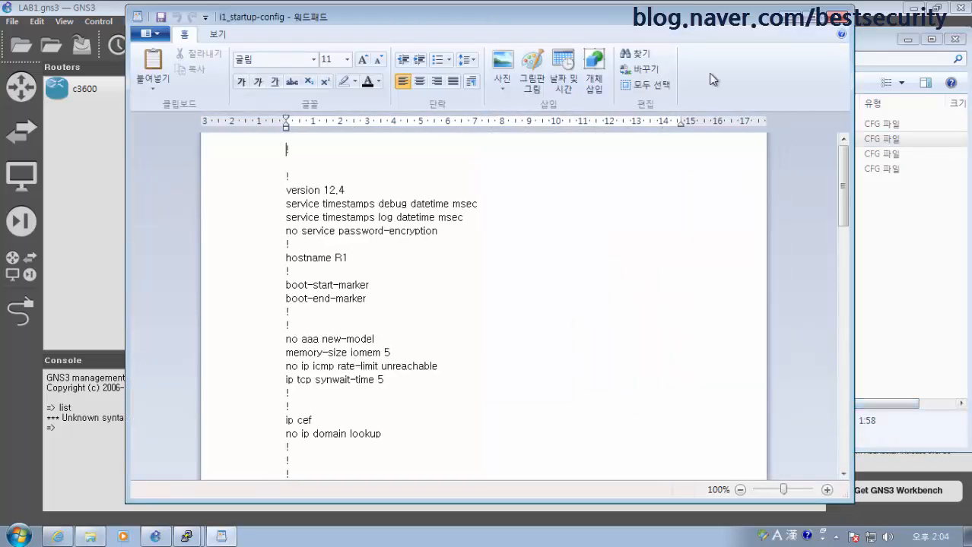
{"action": "left_click", "coordinate": [837, 20]}
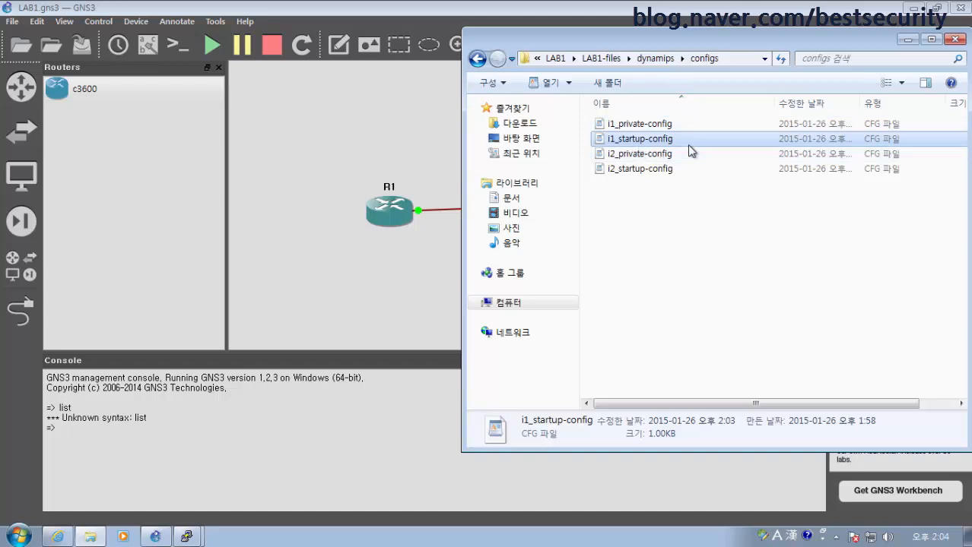
Select the config files in turn, check the Organize menu, and end on i2_startup-config
{"action": "left_click", "coordinate": [653, 171]}
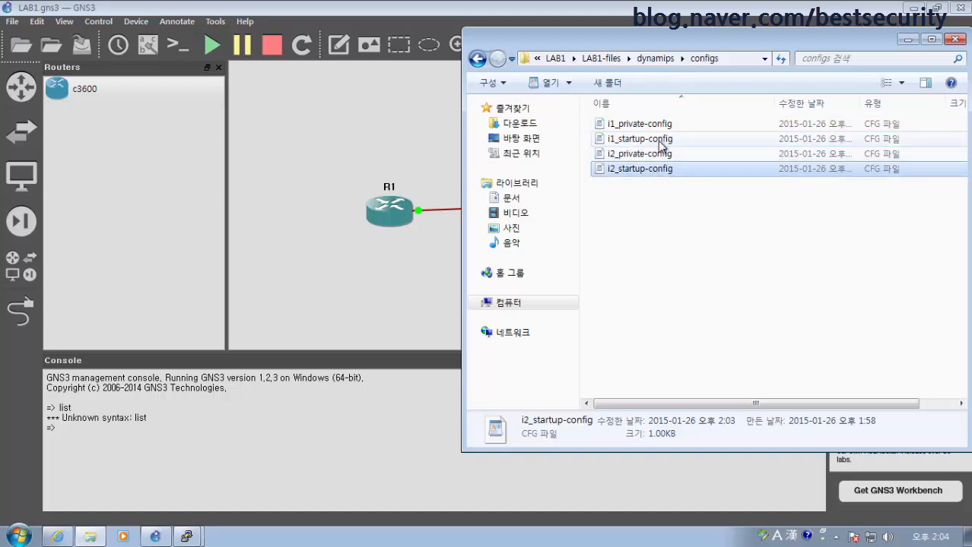
{"action": "left_click", "coordinate": [661, 143]}
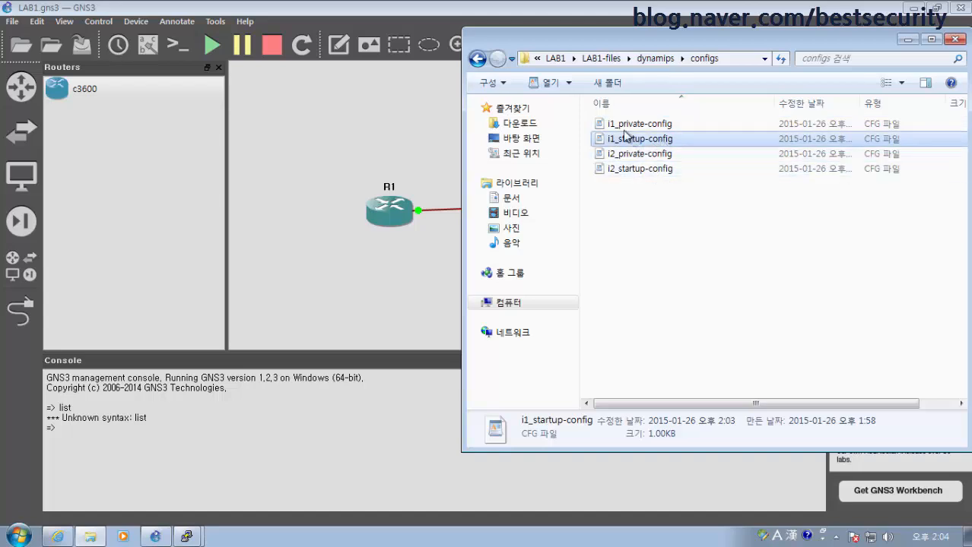
{"action": "left_click", "coordinate": [487, 82]}
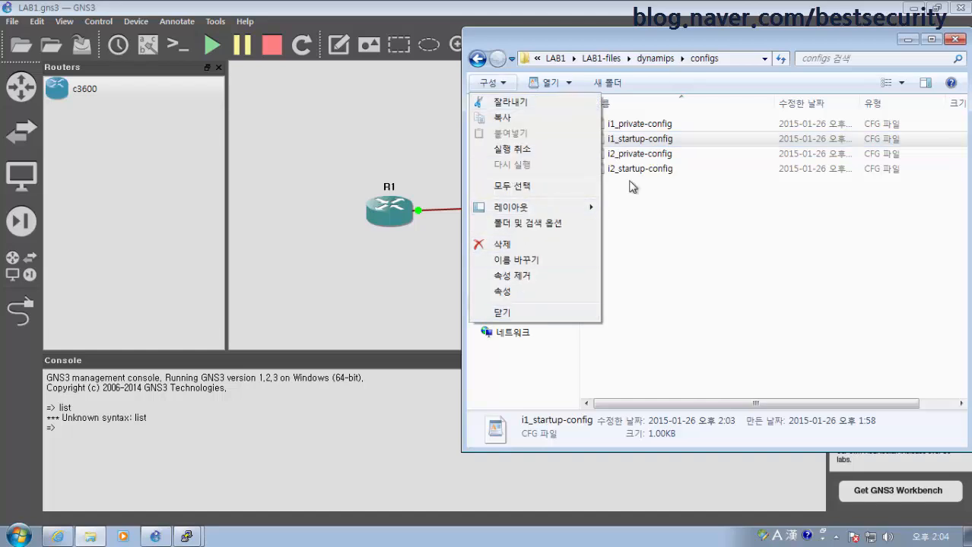
{"action": "left_click", "coordinate": [662, 199]}
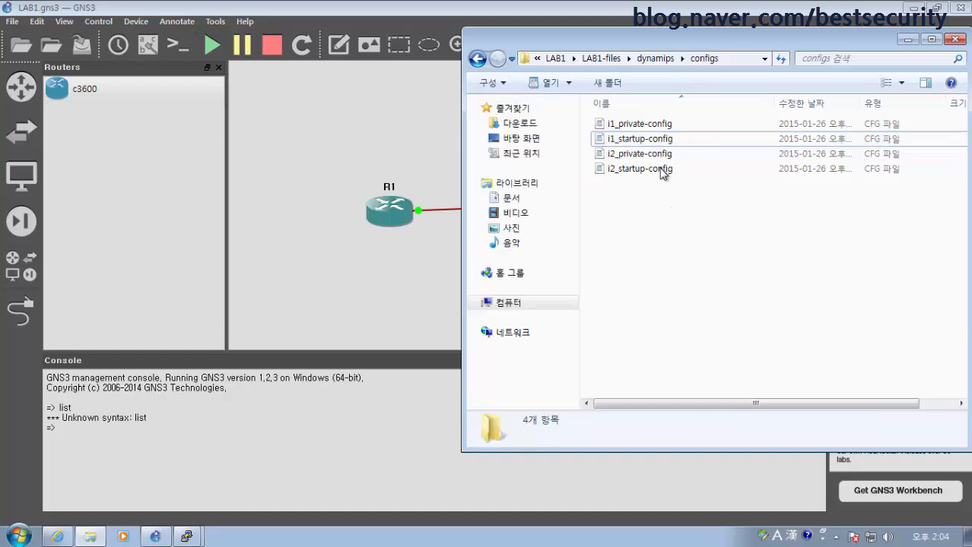
{"action": "left_click", "coordinate": [643, 126]}
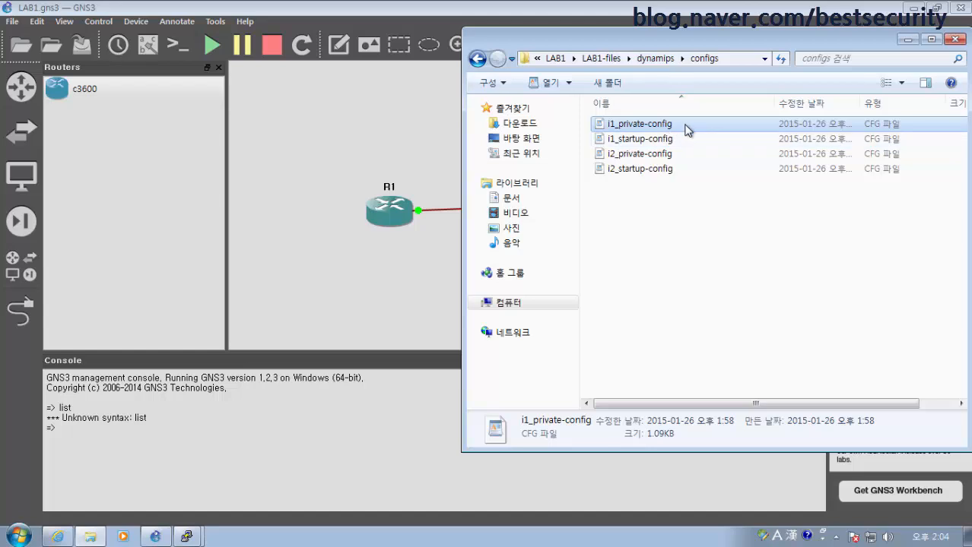
{"action": "left_click", "coordinate": [667, 140]}
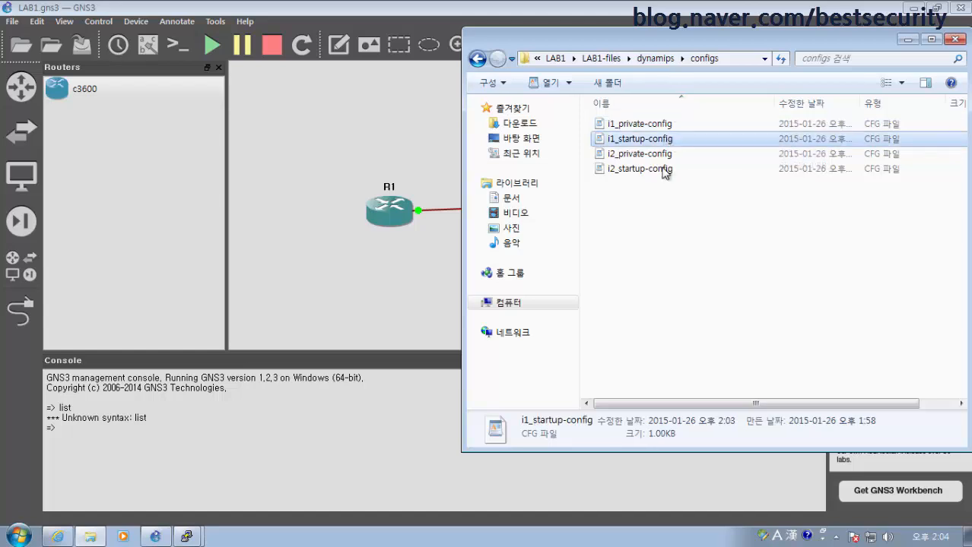
{"action": "left_click", "coordinate": [661, 170]}
Open i2_startup-config, highlight interface Serial0/0 at 10.1.1.2, then close WordPad
{"action": "double_click", "coordinate": [662, 170]}
{"action": "scroll", "coordinate": [517, 303], "scroll_direction": "down", "scroll_amount": 10}
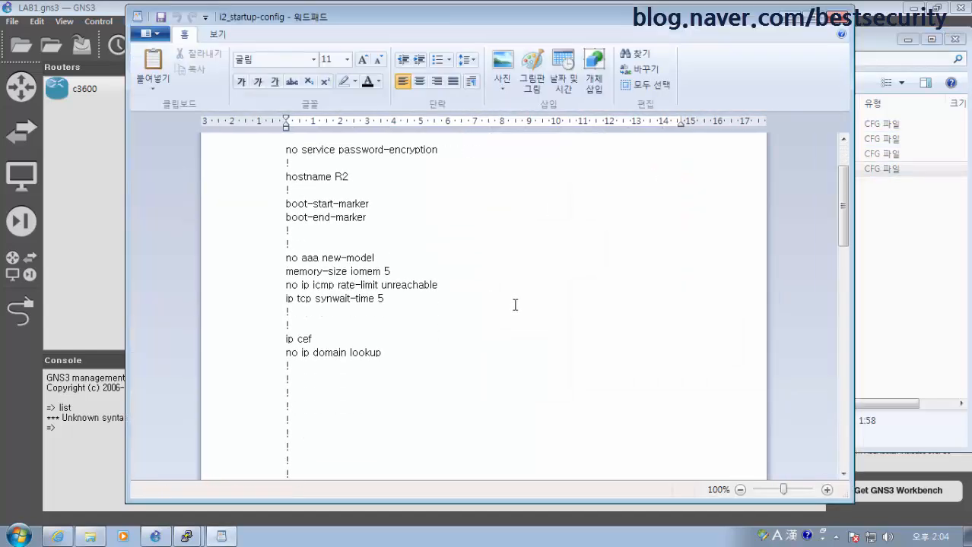
{"action": "scroll", "coordinate": [521, 304], "scroll_direction": "down", "scroll_amount": 7}
{"action": "scroll", "coordinate": [509, 297], "scroll_direction": "up", "scroll_amount": 4}
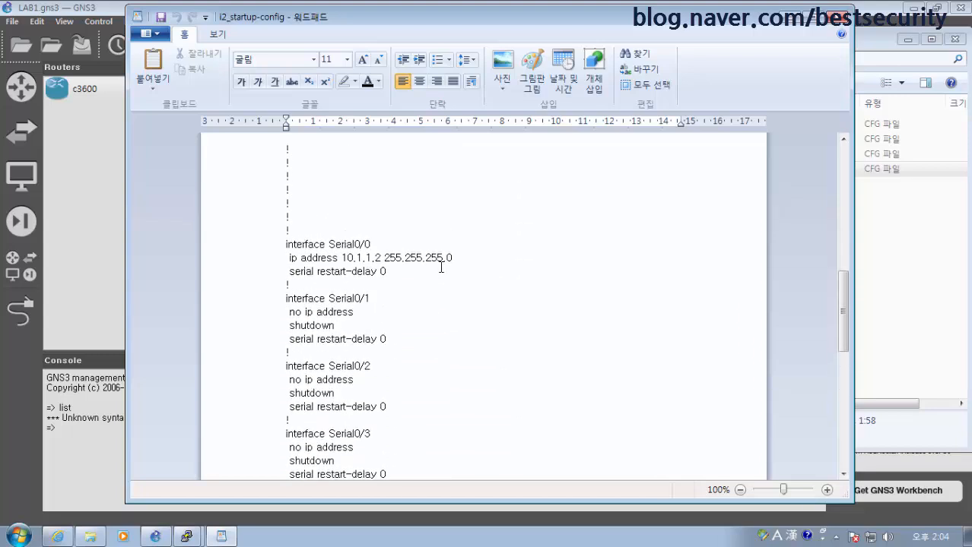
{"action": "left_click_drag", "start_coordinate": [422, 288], "coordinate": [285, 229]}
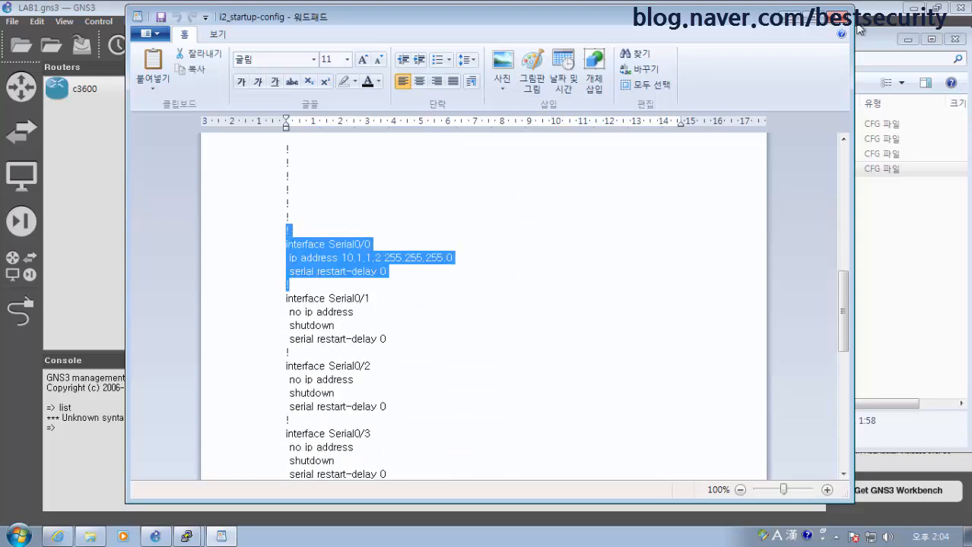
{"action": "left_click", "coordinate": [839, 18]}
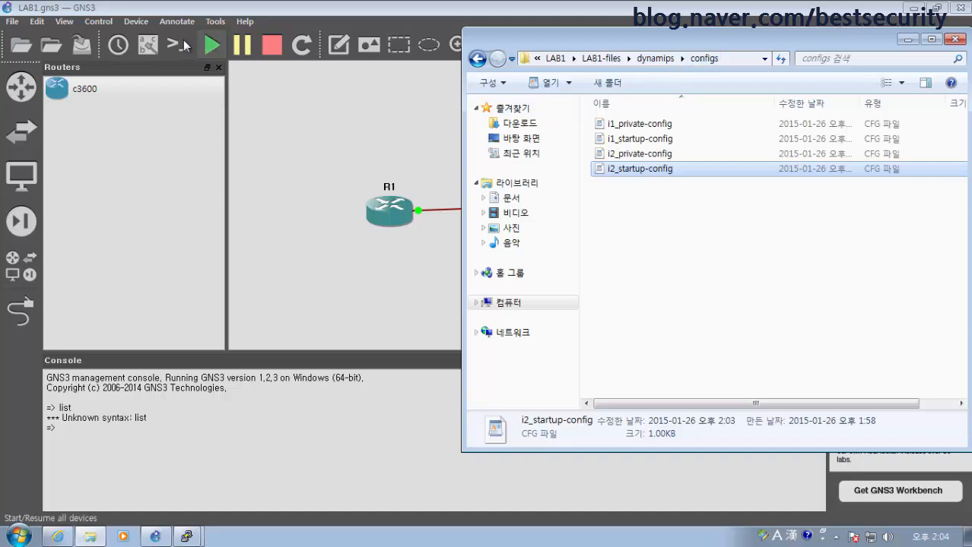
Minimize the GNS3 window to reveal both router consoles
{"action": "left_click", "coordinate": [37, 21]}
{"action": "mouse_move", "coordinate": [64, 21]}
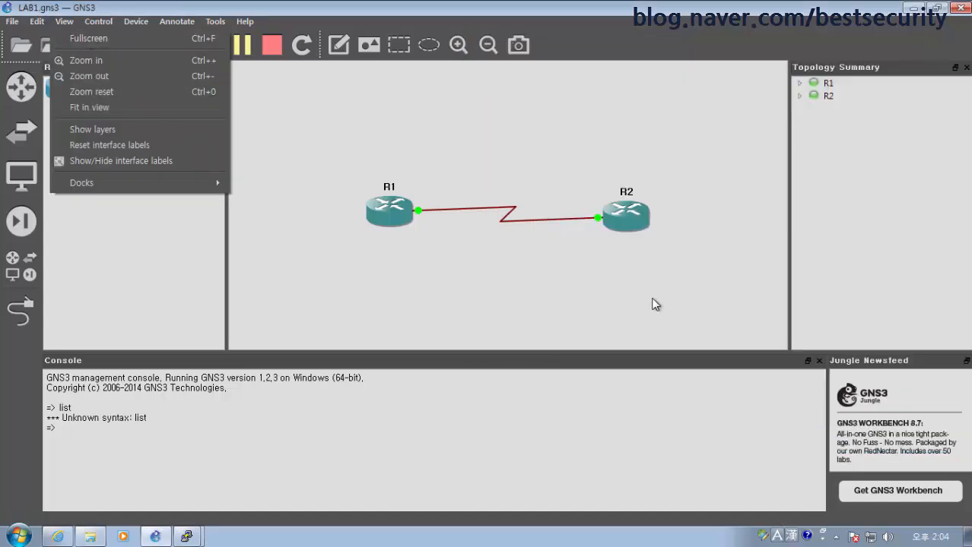
{"action": "left_click", "coordinate": [915, 9]}
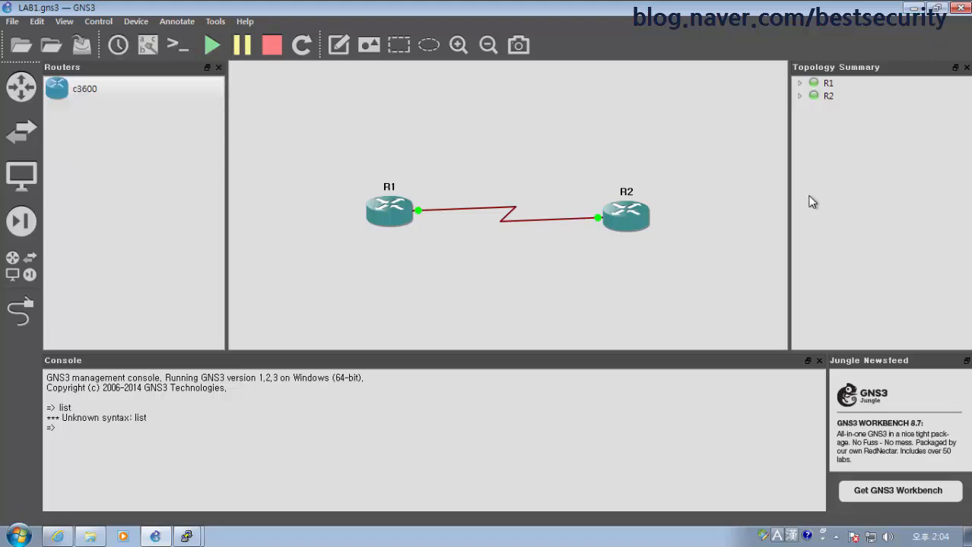
{"action": "left_click", "coordinate": [915, 8]}
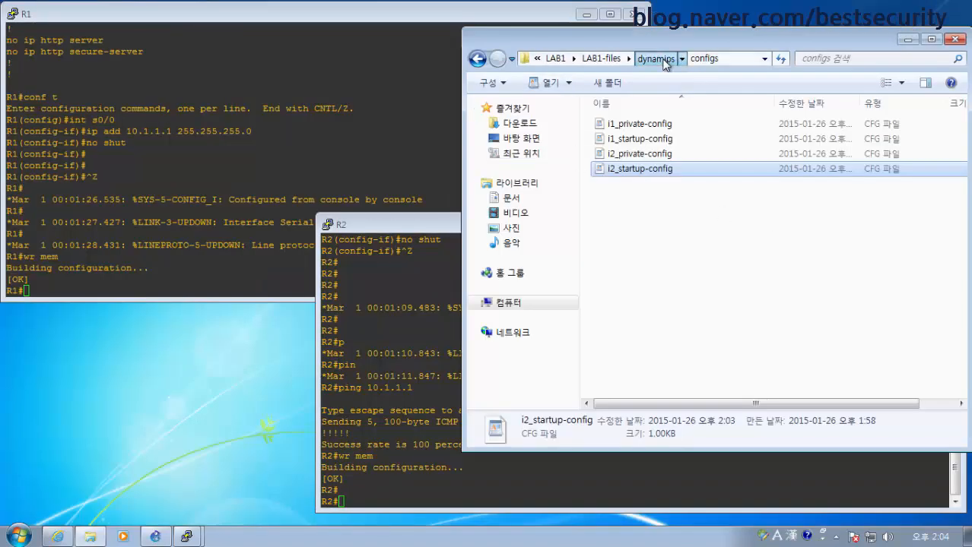
Go back up to the LAB1 folder, then return into LAB1-files > dynamips
{"action": "left_click", "coordinate": [656, 58]}
{"action": "left_click", "coordinate": [595, 61]}
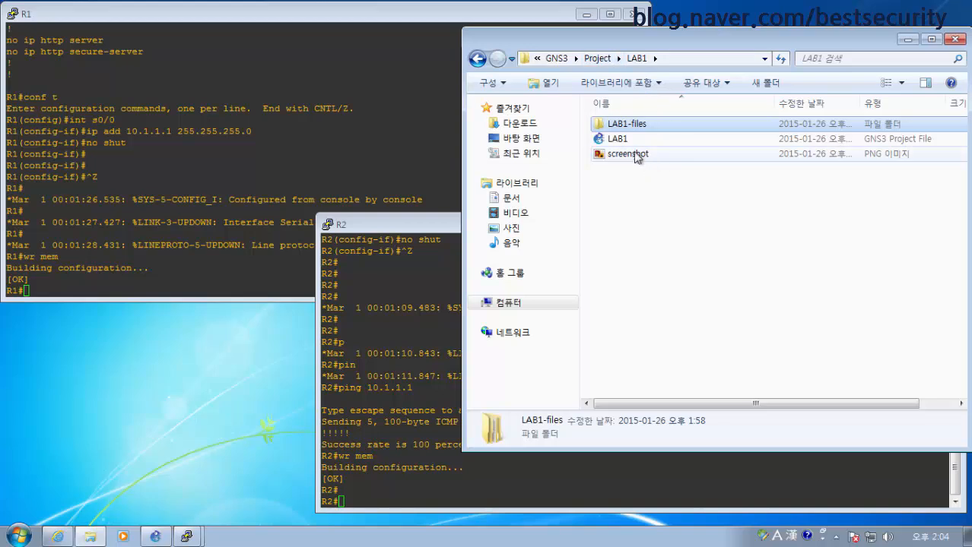
{"action": "mouse_move", "coordinate": [630, 141]}
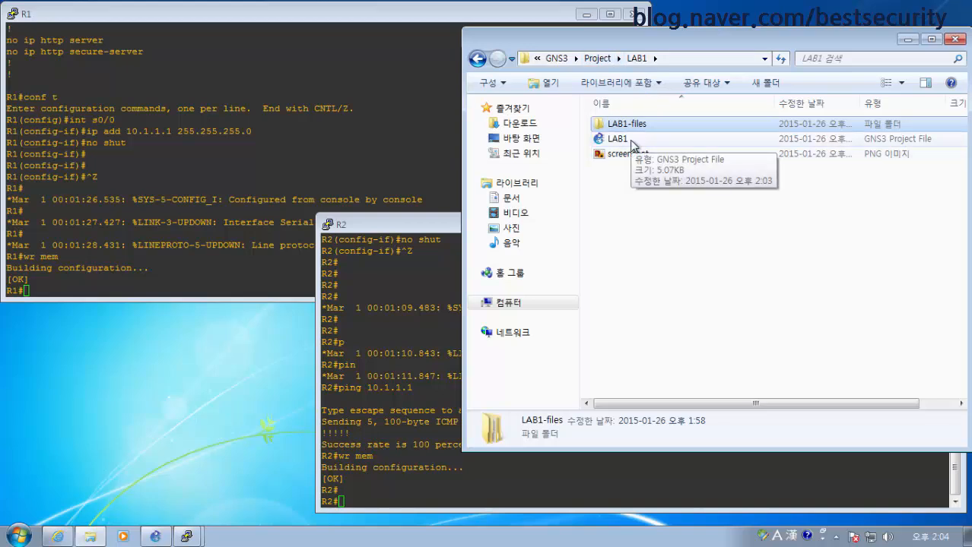
{"action": "double_click", "coordinate": [643, 125]}
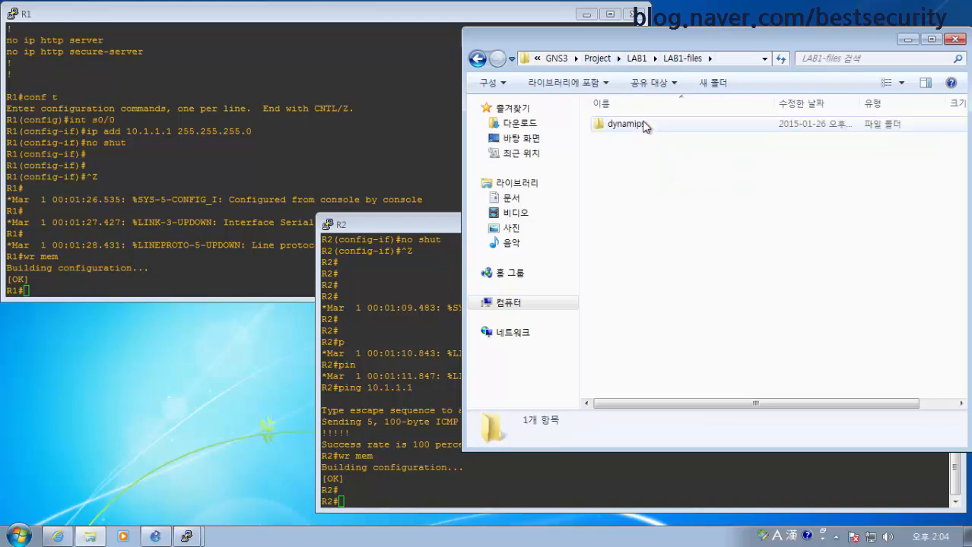
{"action": "double_click", "coordinate": [631, 124]}
{"action": "scroll", "coordinate": [721, 311], "scroll_direction": "down", "scroll_amount": 1}
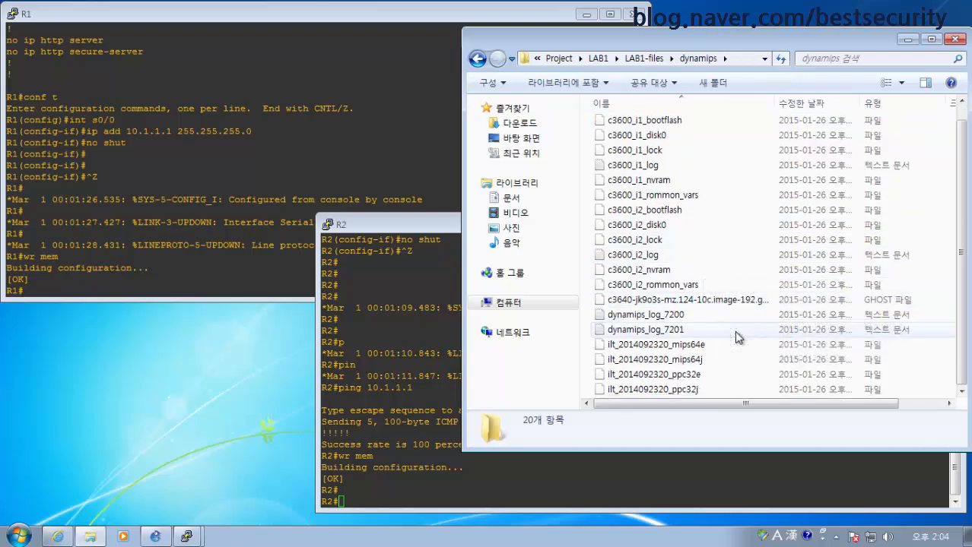
Move the Explorer window left, widen it, and go up to the GNS3 Project folder
{"action": "left_click_drag", "start_coordinate": [477, 39], "coordinate": [258, 48]}
{"action": "left_click_drag", "start_coordinate": [968, 461], "coordinate": [964, 461]}
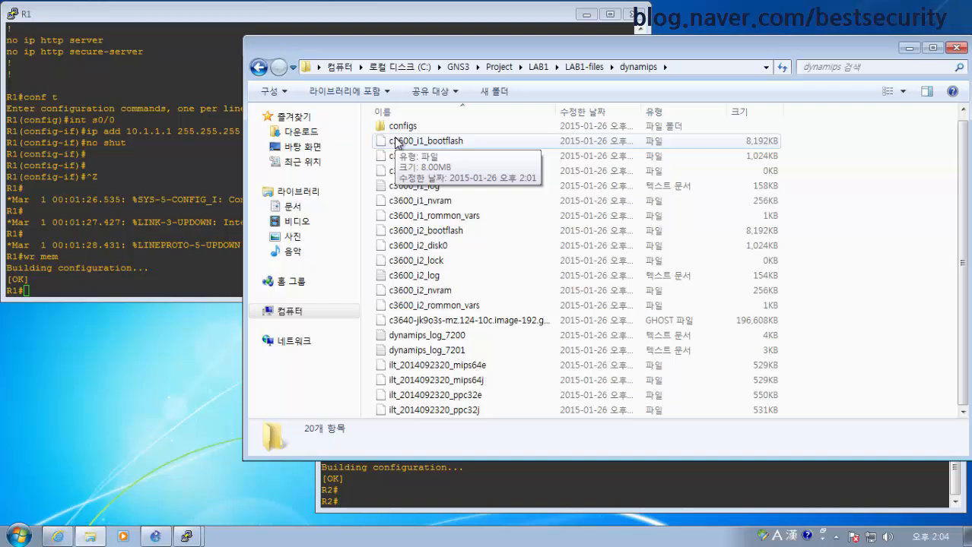
{"action": "left_click", "coordinate": [500, 69]}
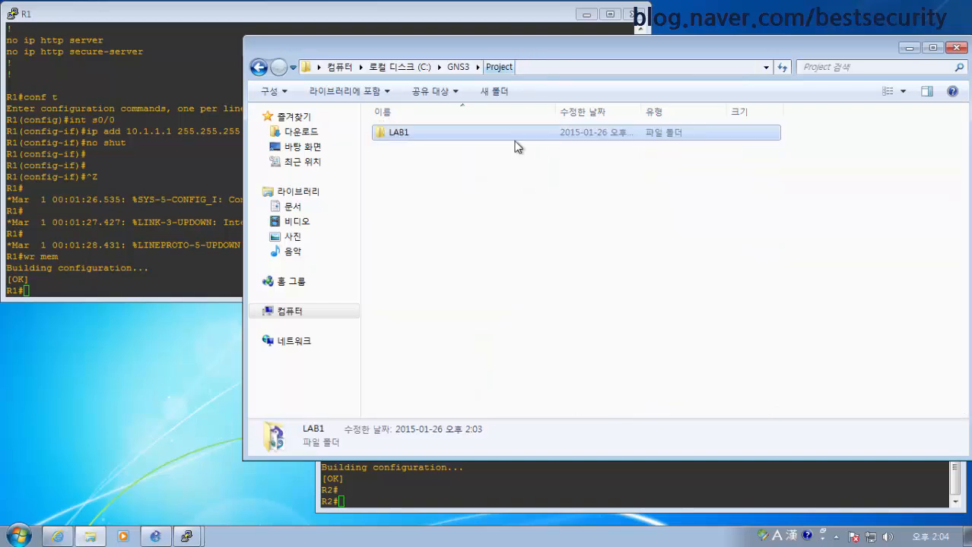